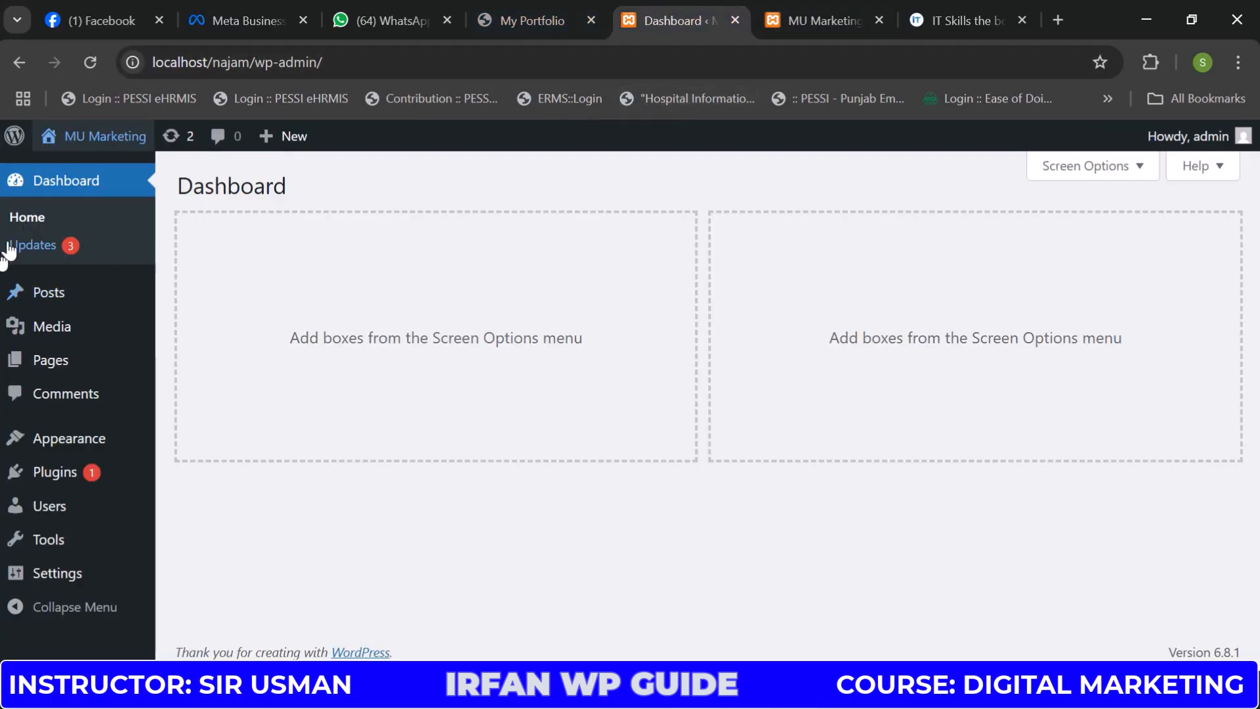
# Open the WordPress Themes page in a new browser tab and place that tab right beside the Dashboard tab
pyautogui.moveTo(17, 507)
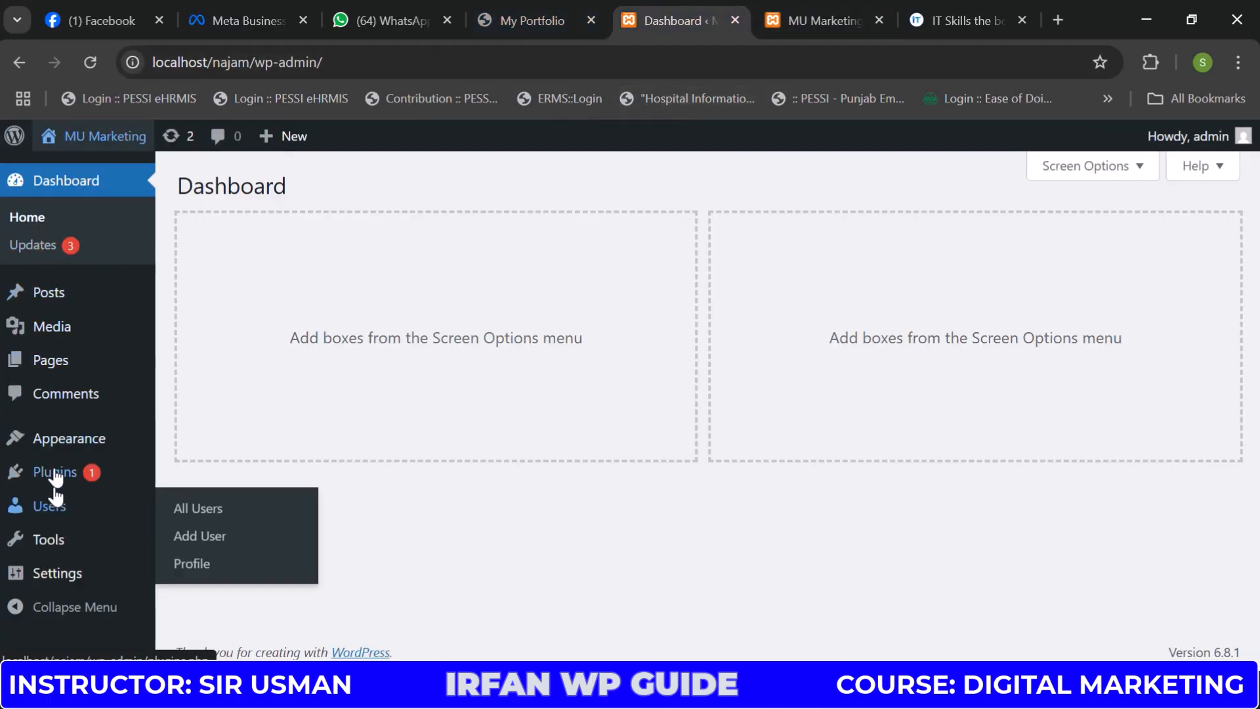
pyautogui.moveTo(84, 453)
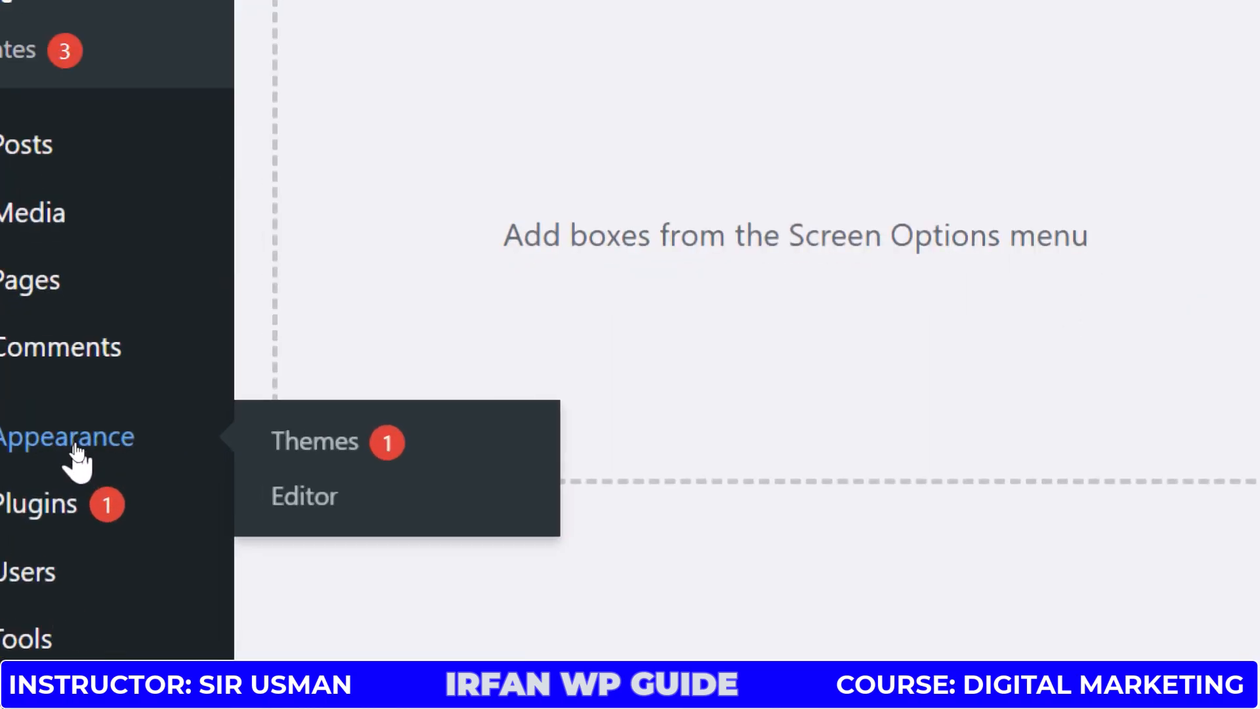
pyautogui.moveTo(27, 465)
pyautogui.moveTo(92, 453)
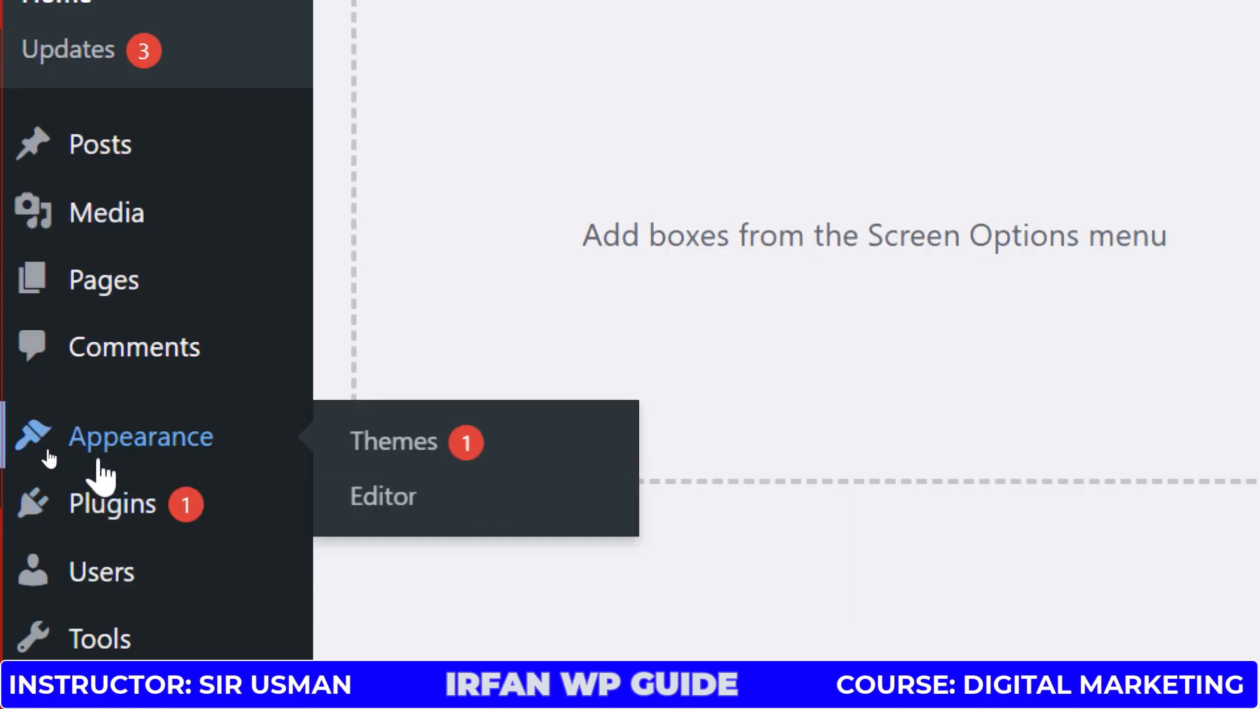
pyautogui.rightClick(410, 443)
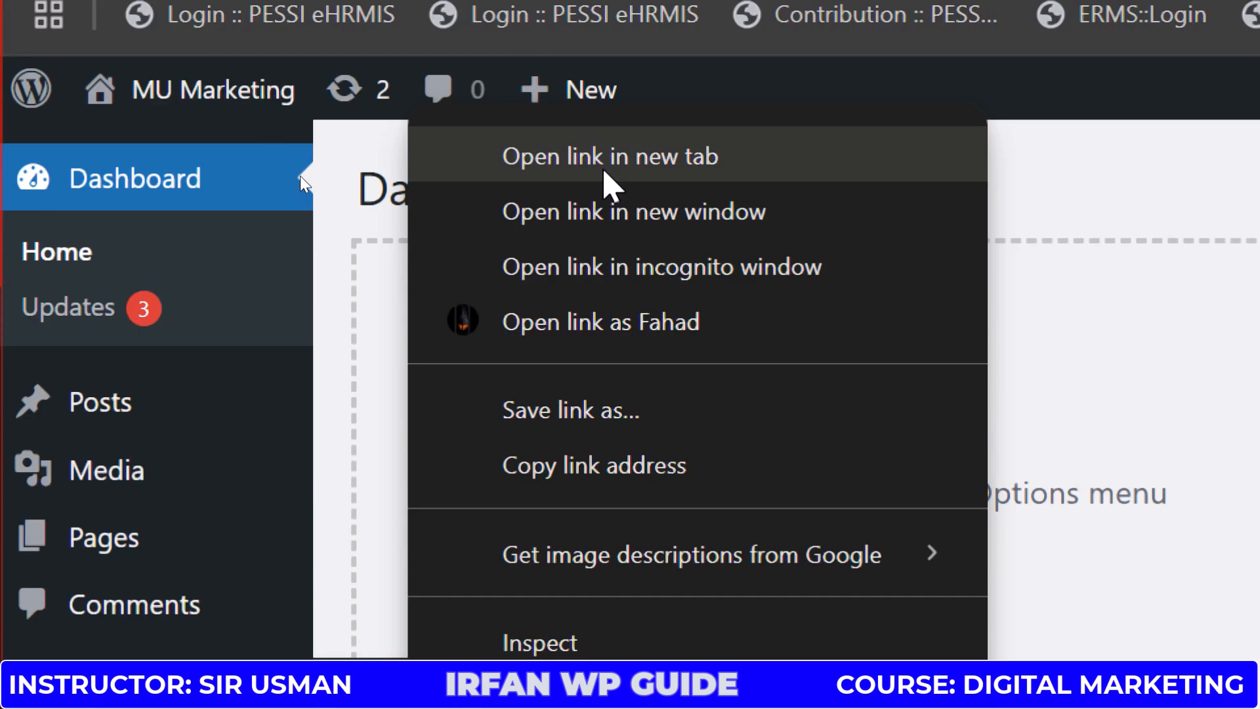
pyautogui.click(603, 170)
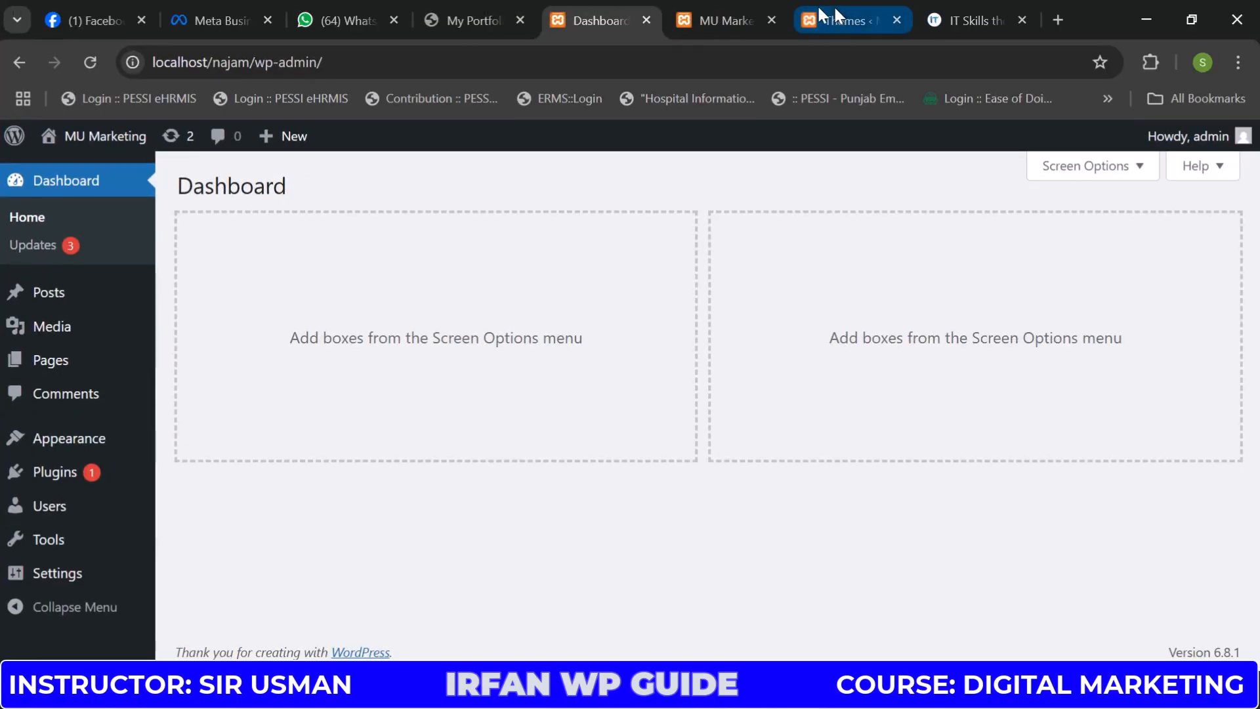
pyautogui.moveTo(834, 5); pyautogui.dragTo(703, 9)
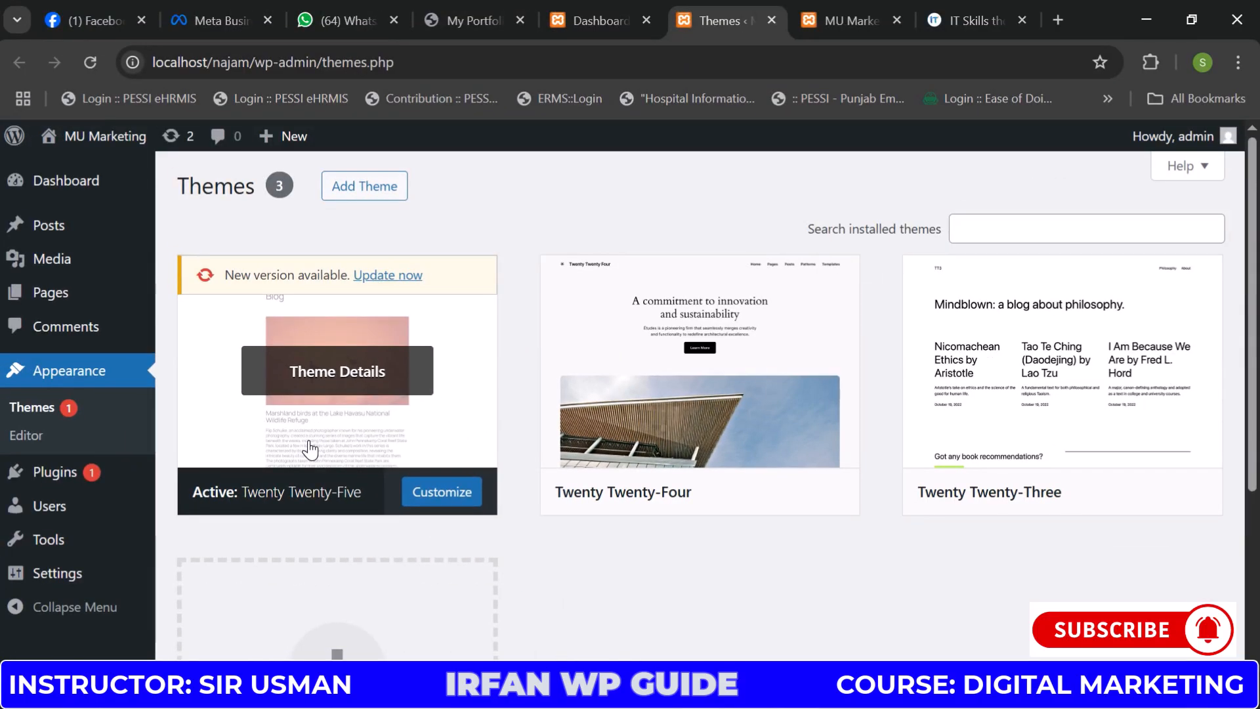
# Copy the address of the IT Skills website and search Google for "wordpress theme detector" in a new tab
pyautogui.click(943, 23)
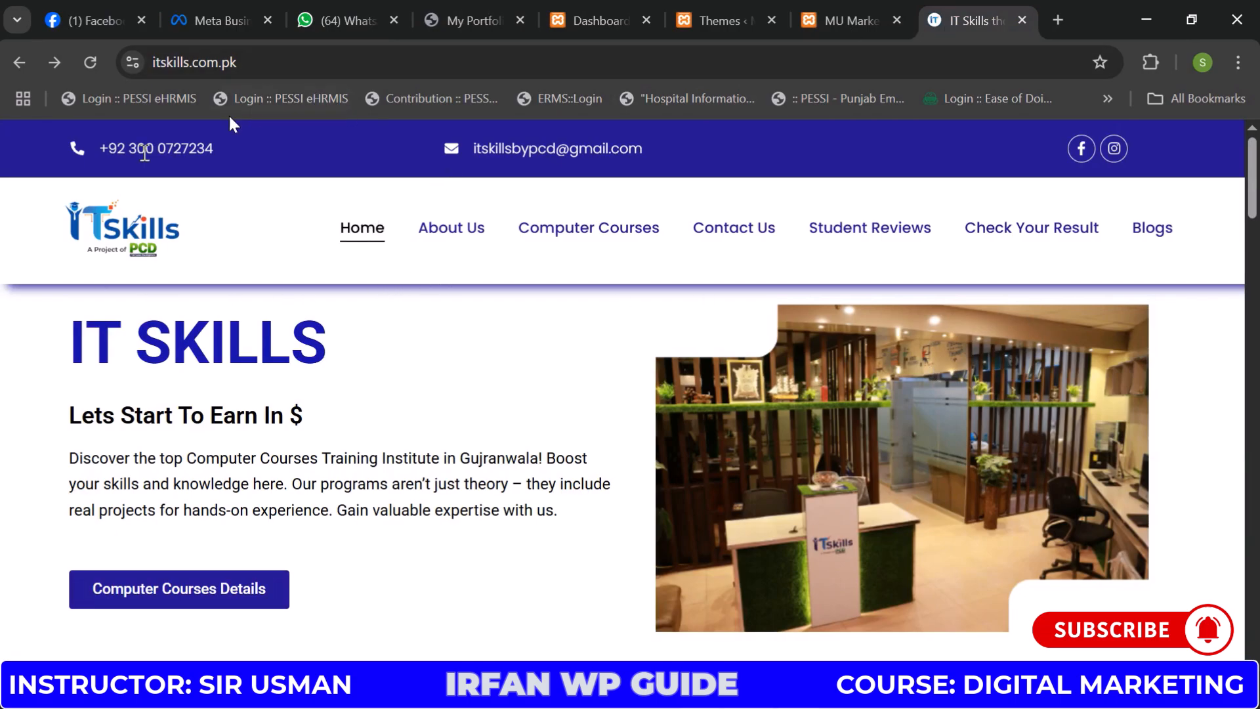
pyautogui.click(335, 74)
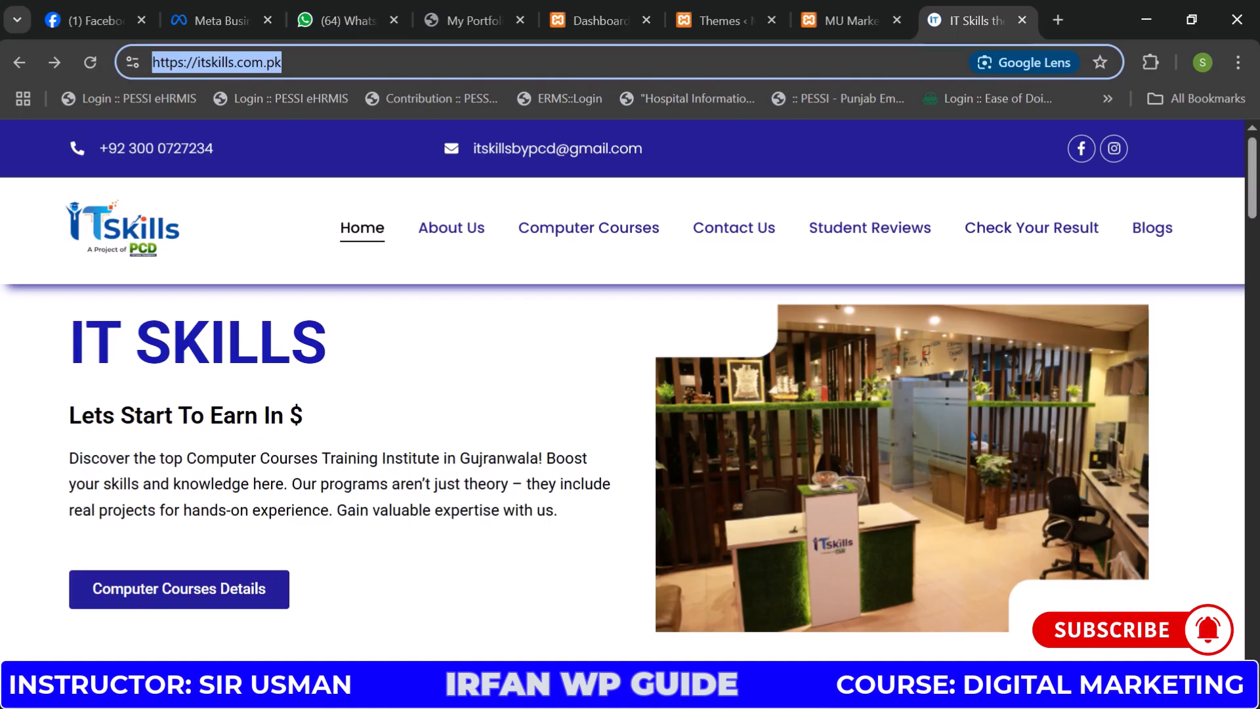
pyautogui.click(1059, 21)
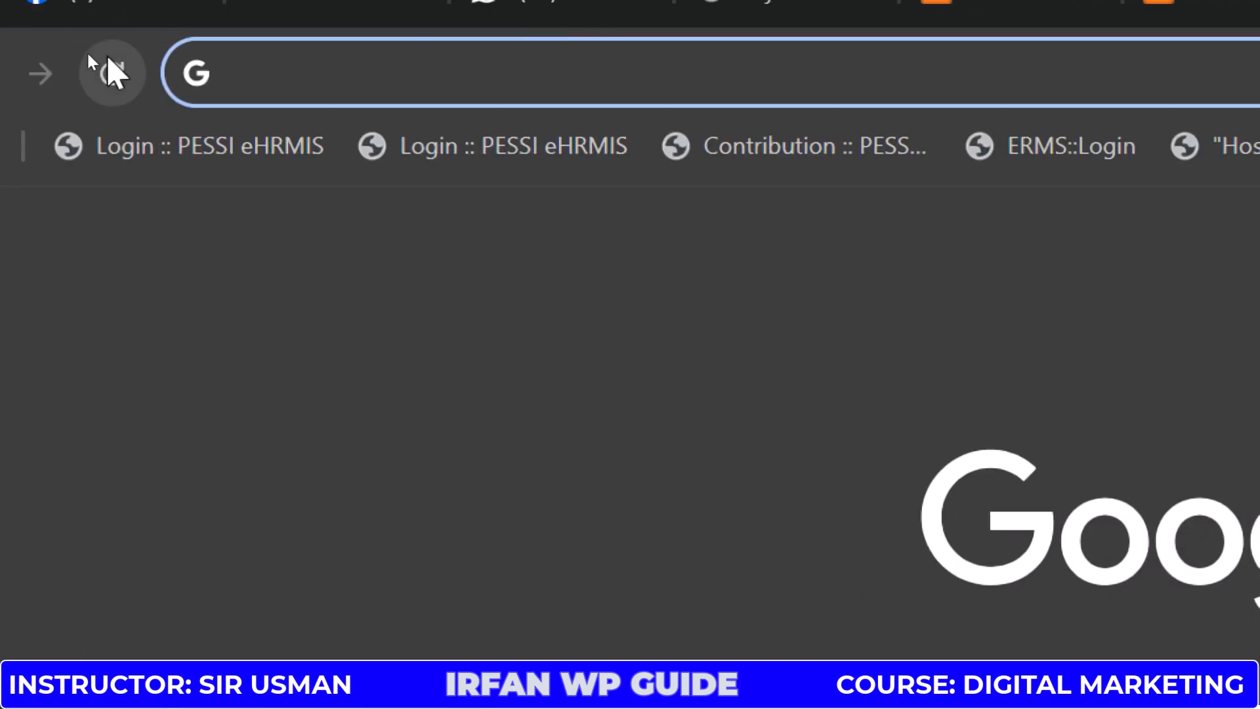
pyautogui.write('wordpress')
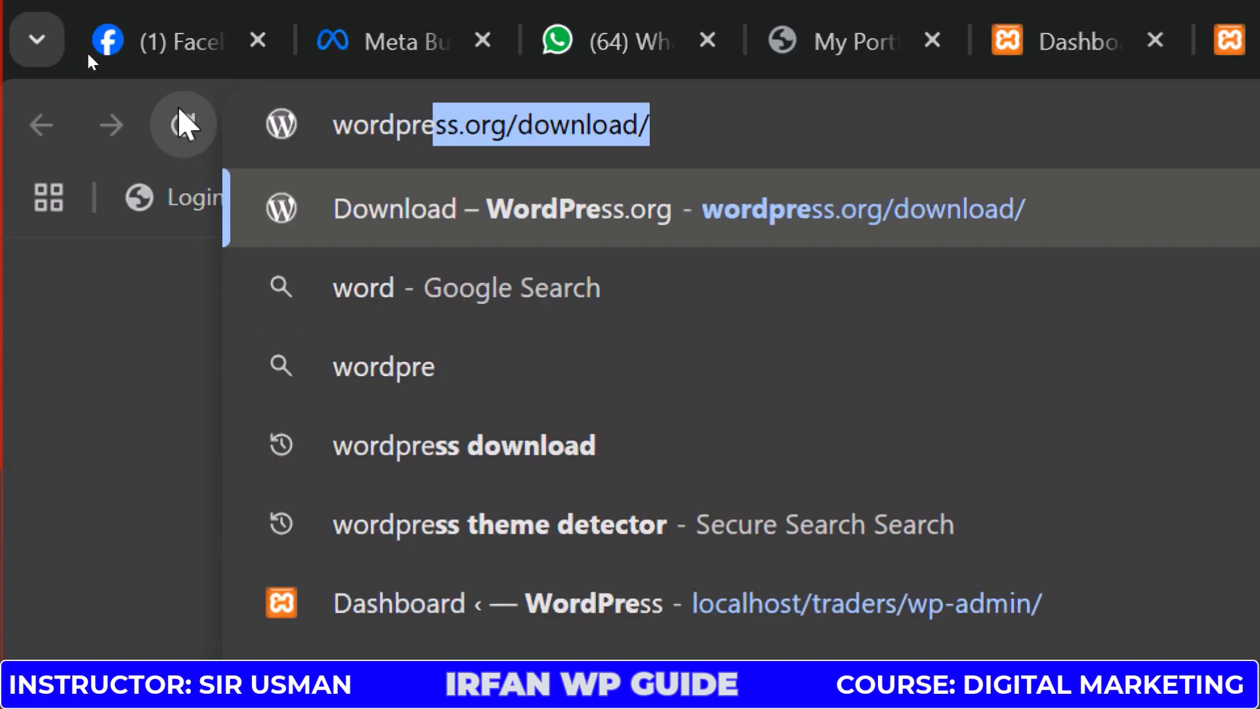
pyautogui.write(' t')
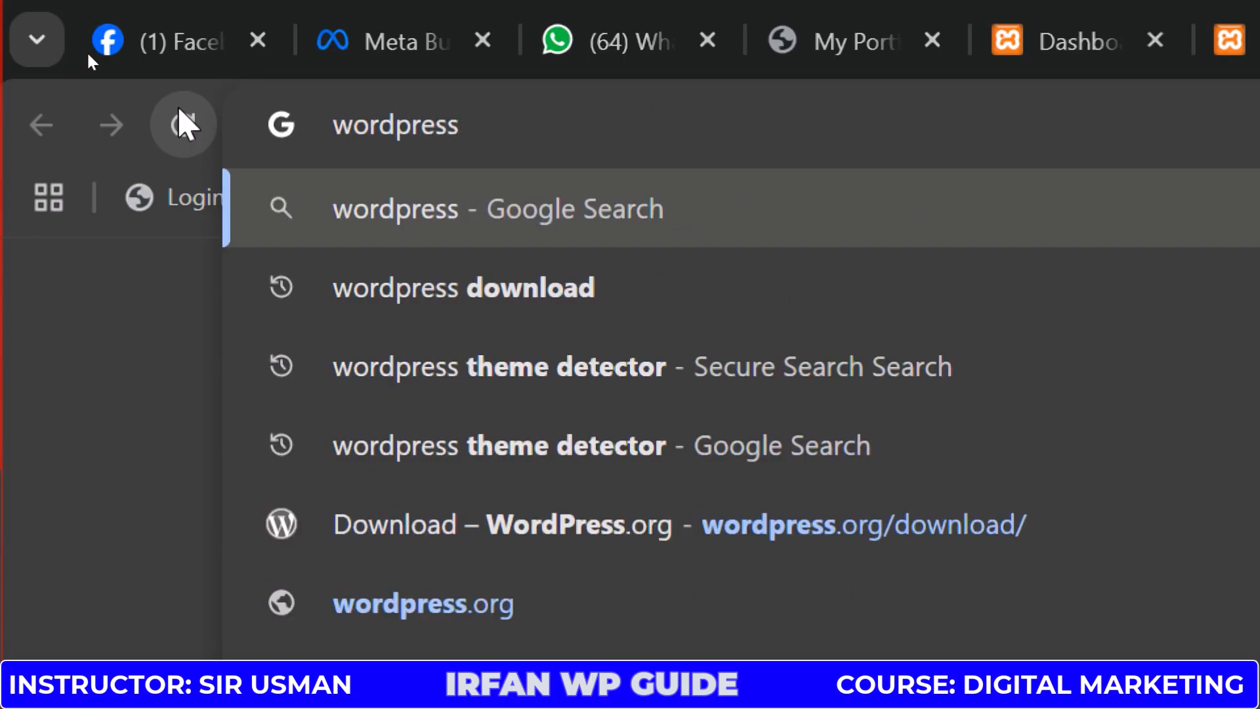
pyautogui.write('heme dect')
pyautogui.press('Down')
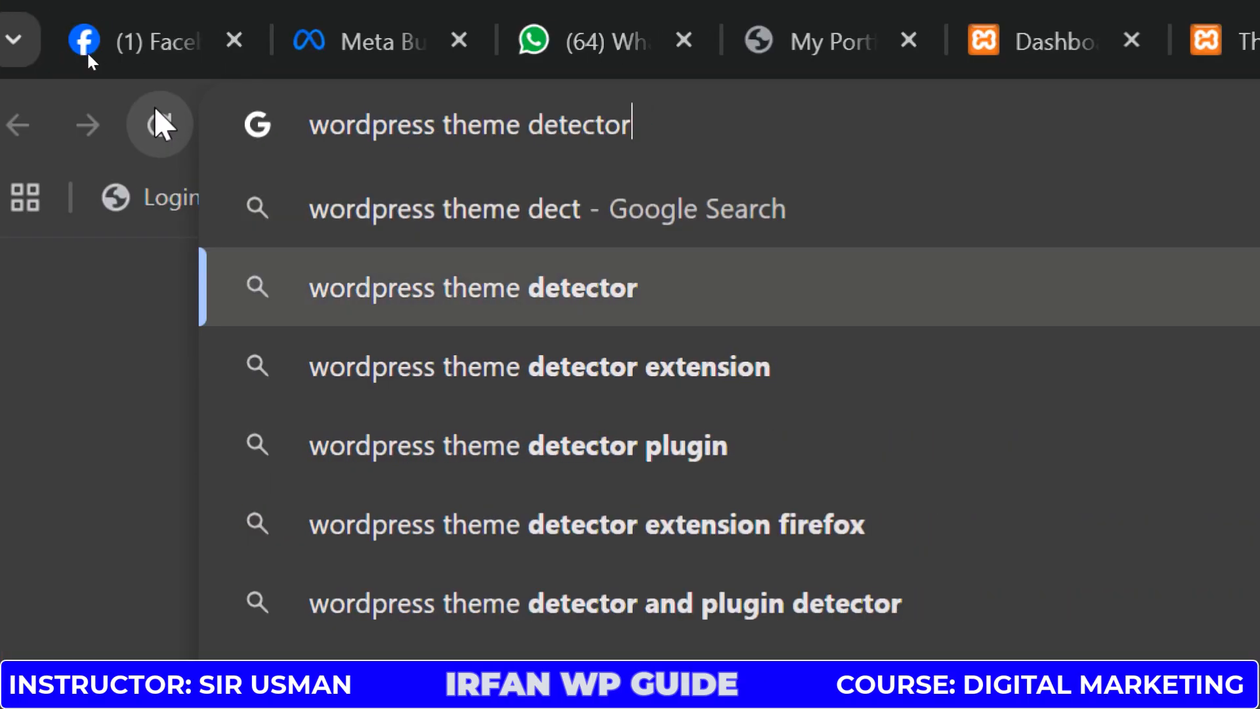
pyautogui.press('Return')
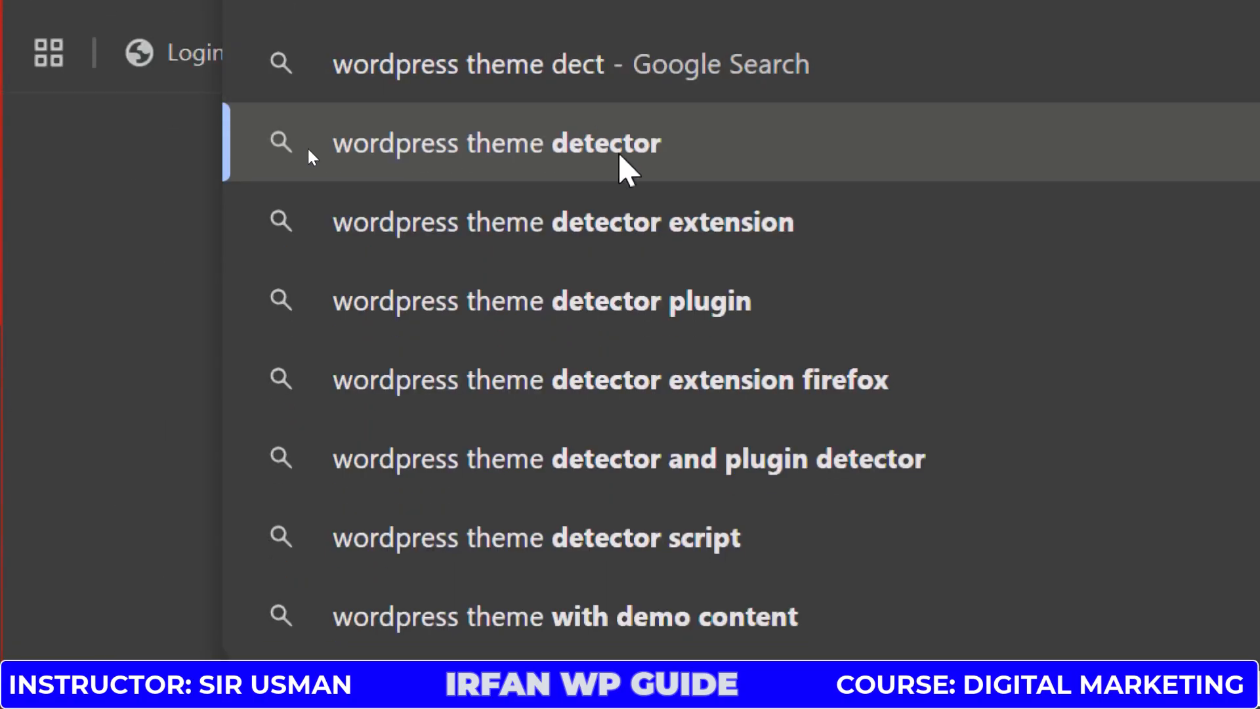
pyautogui.click(307, 149)
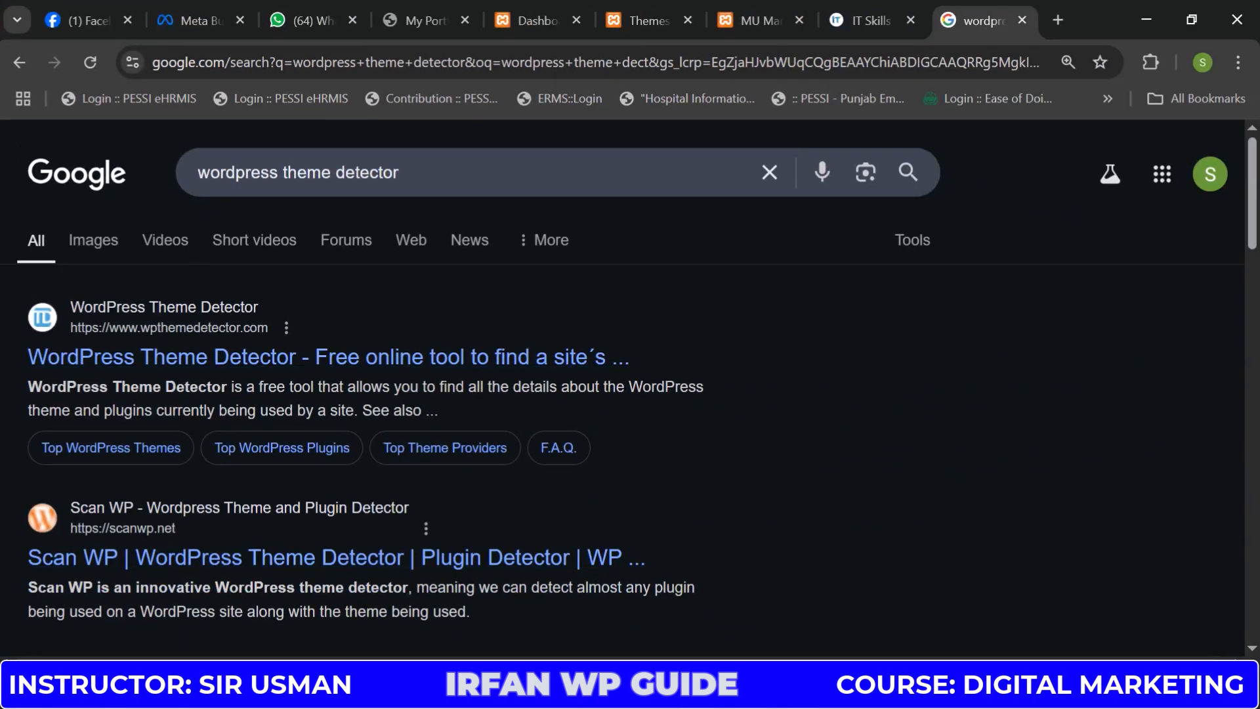
pyautogui.click(457, 368)
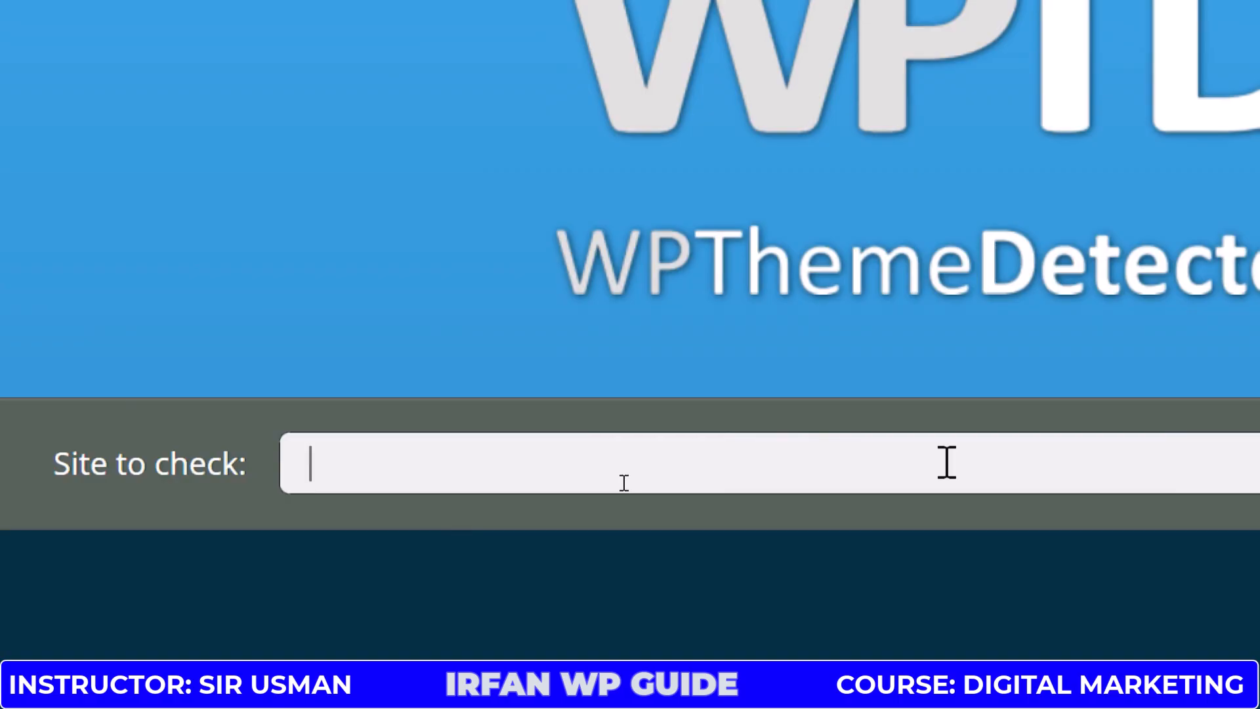
pyautogui.write('https://itskills.com.pk/')
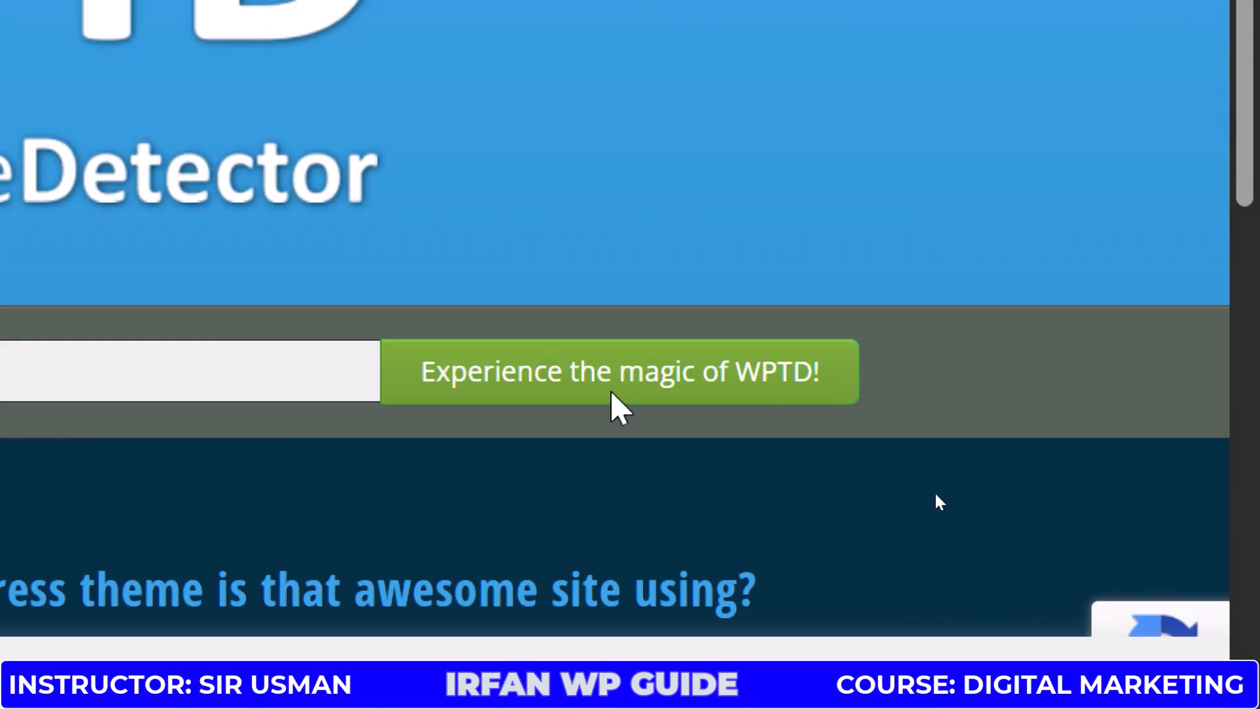
pyautogui.click(612, 393)
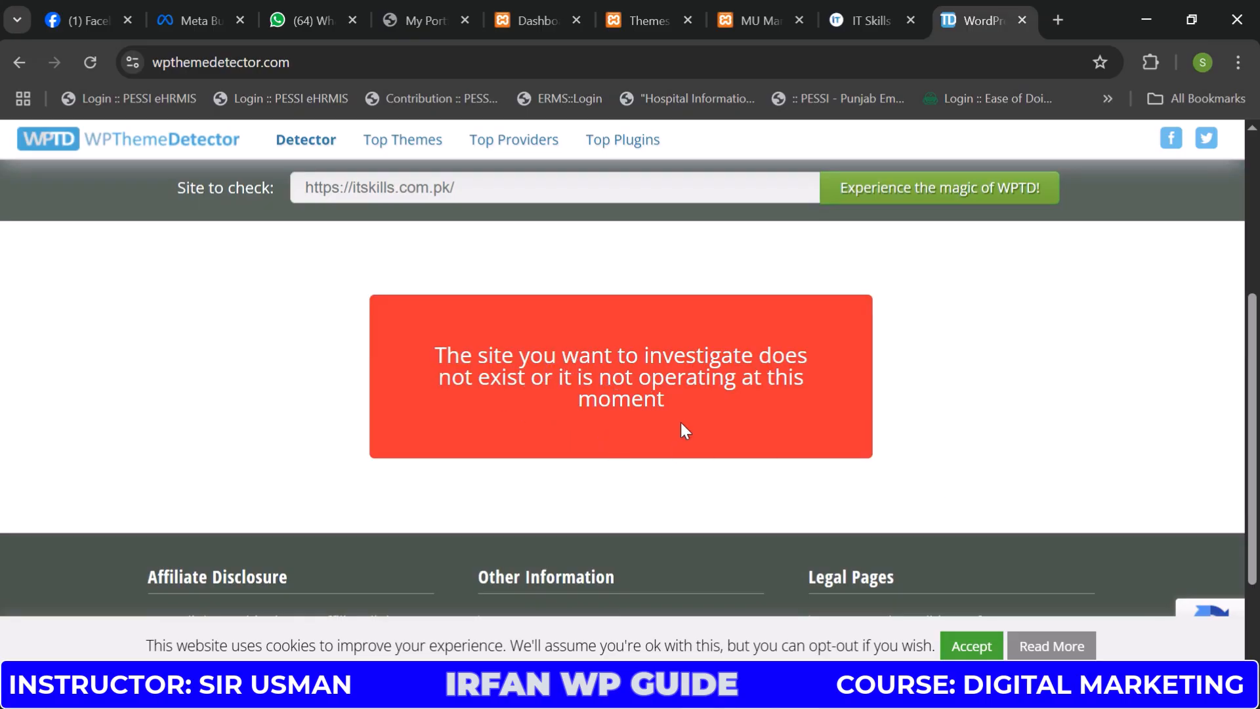
pyautogui.scroll(5, 680, 427)
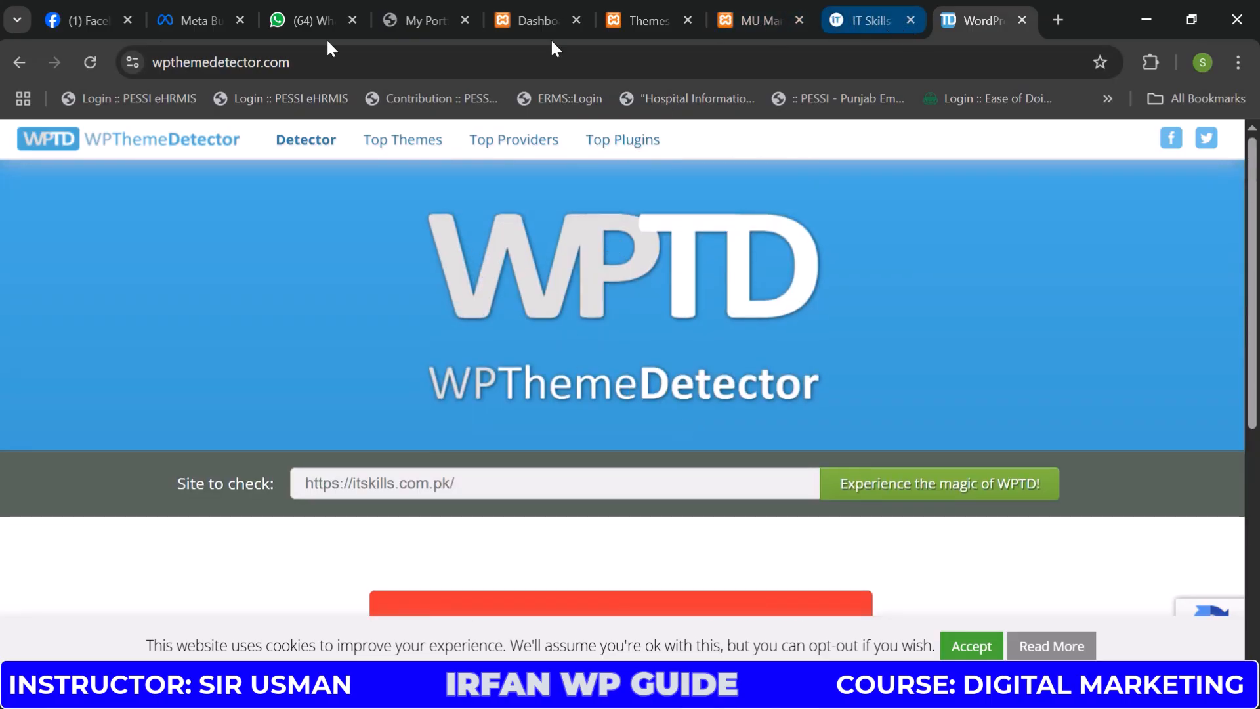
pyautogui.click(30, 61)
pyautogui.scroll(-3, 231, 416)
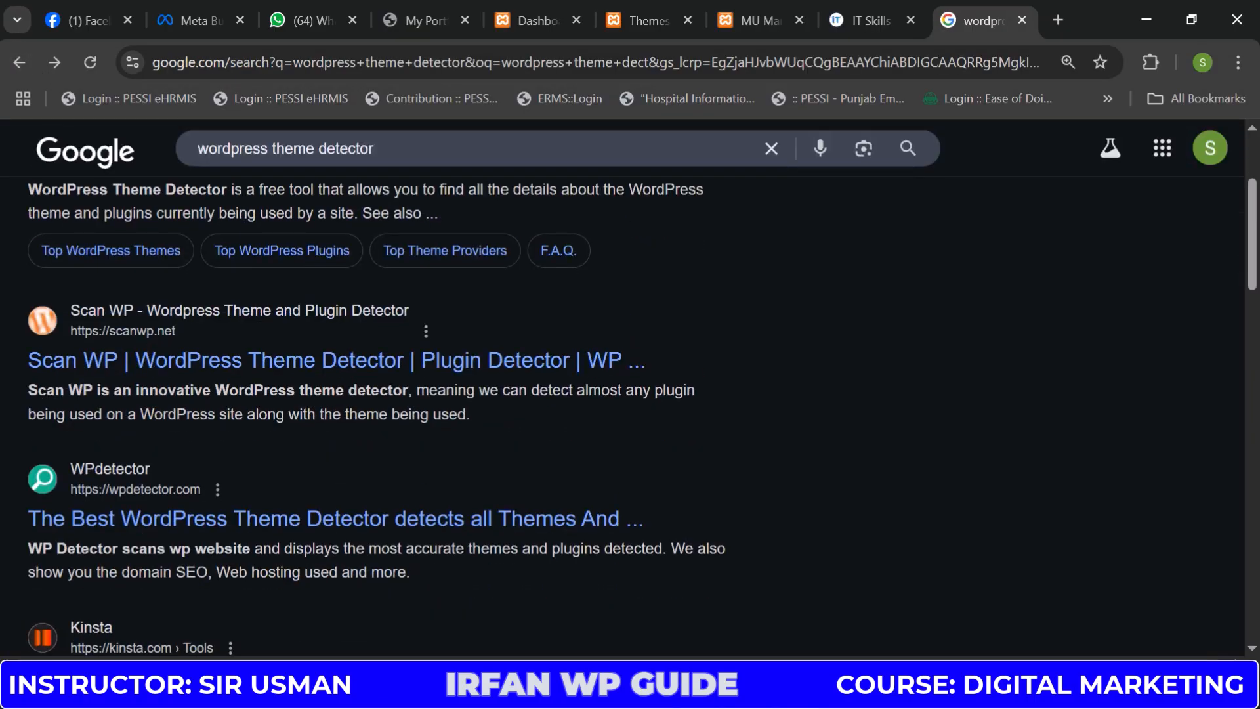
pyautogui.click(301, 373)
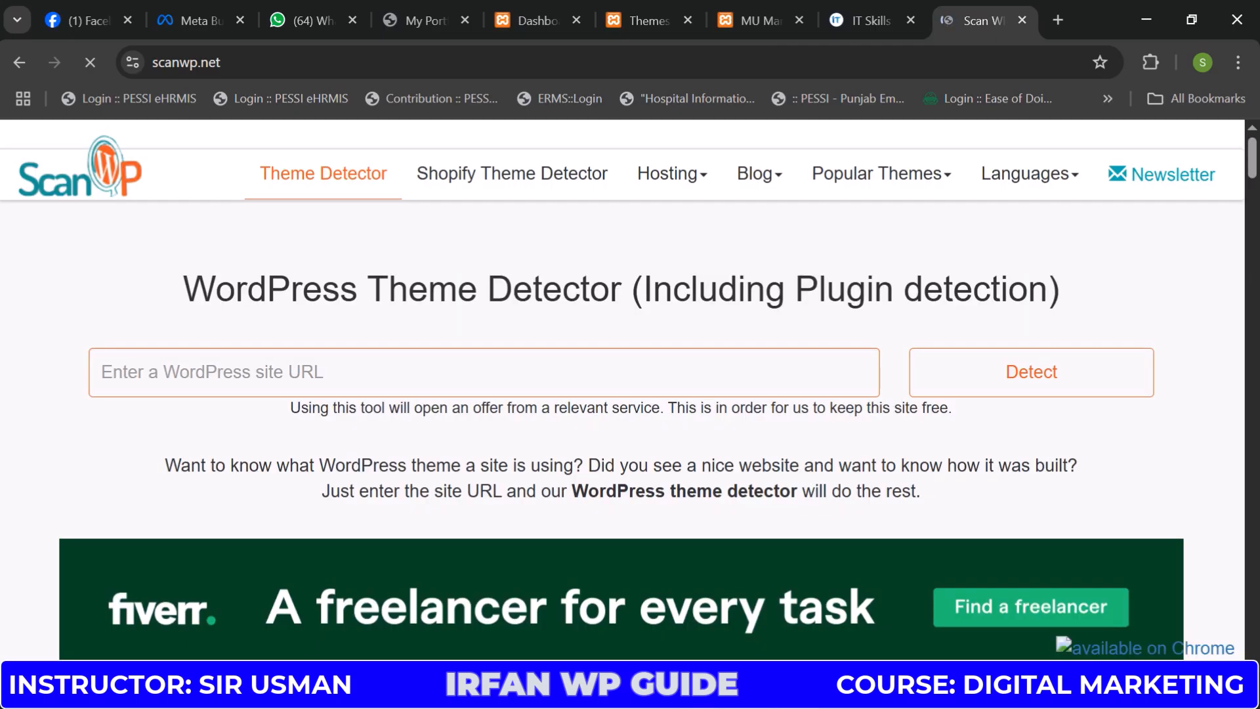
pyautogui.click(302, 373)
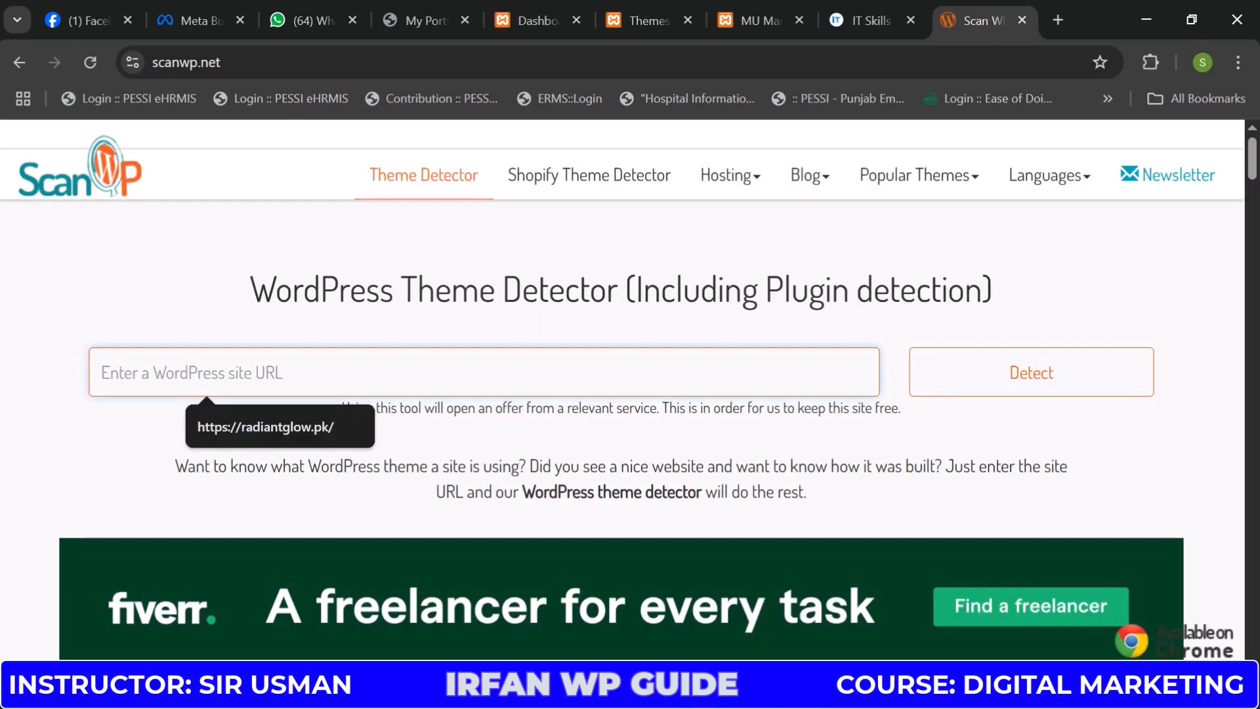
pyautogui.write('https://itskills.com.pk/')
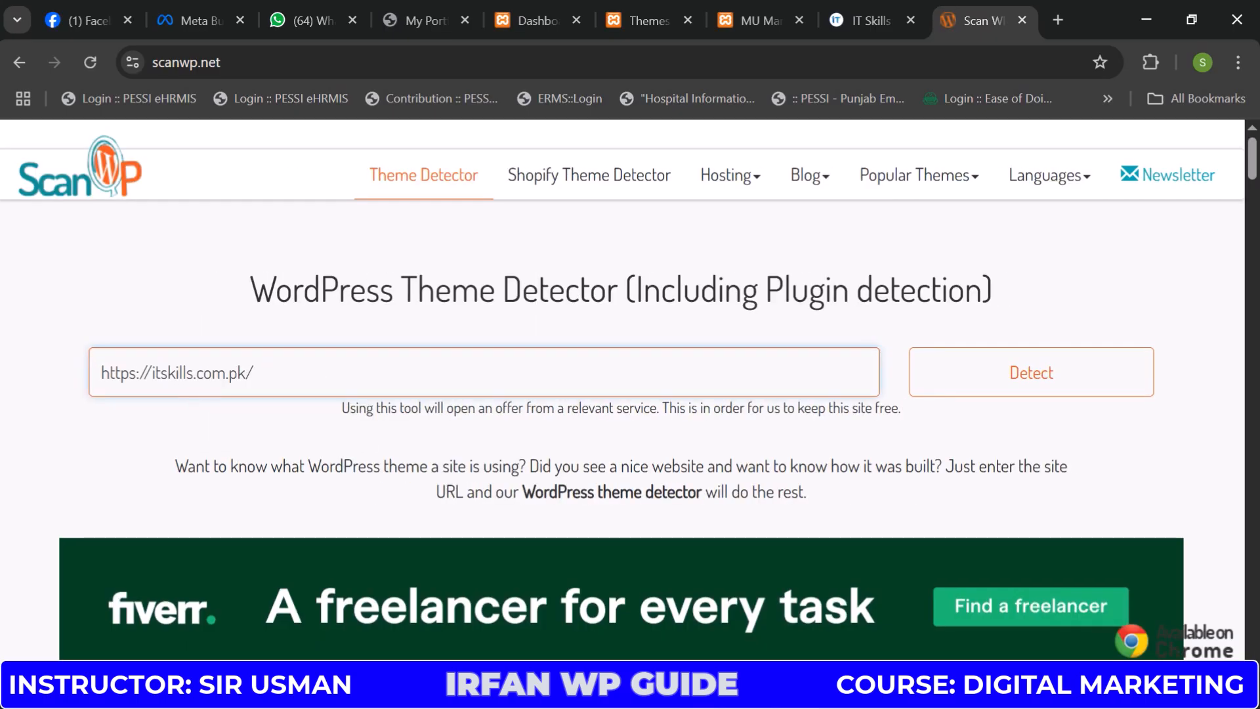
pyautogui.click(926, 367)
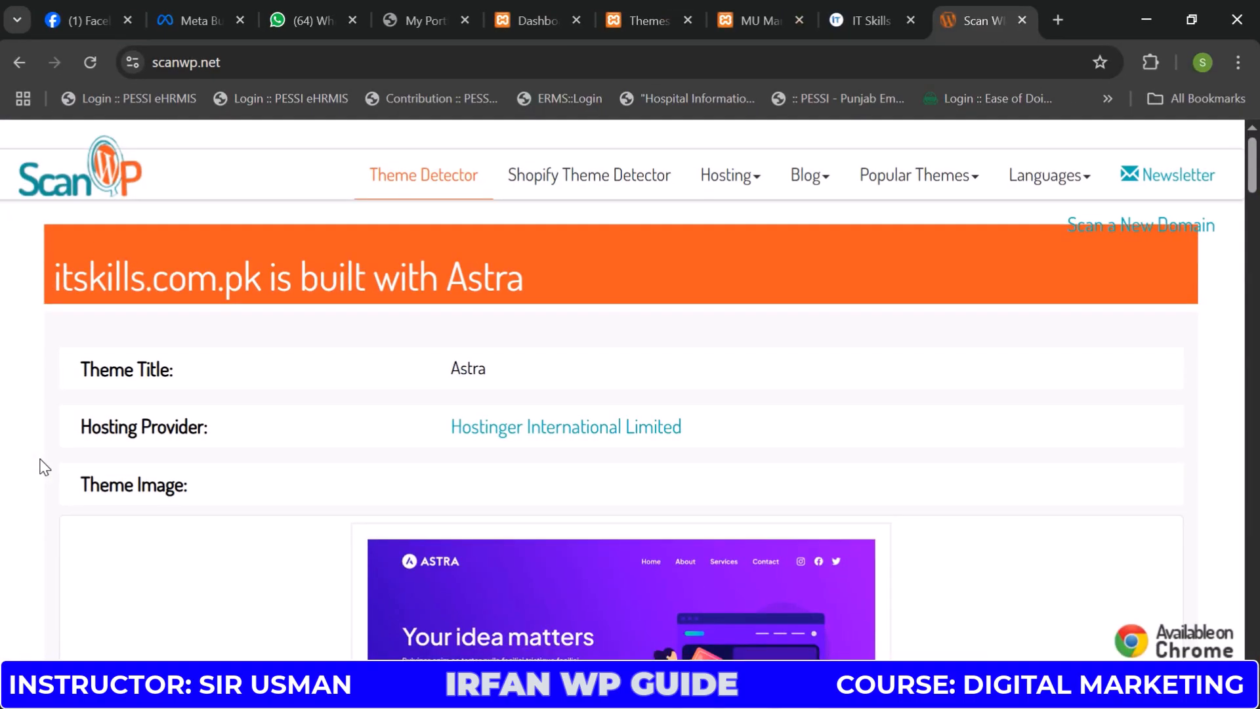
# Examine the detected theme's image, price, version, author and description in the Scan WP report, dismissing the SEMrush pop-up
pyautogui.scroll(-3, 40, 464)
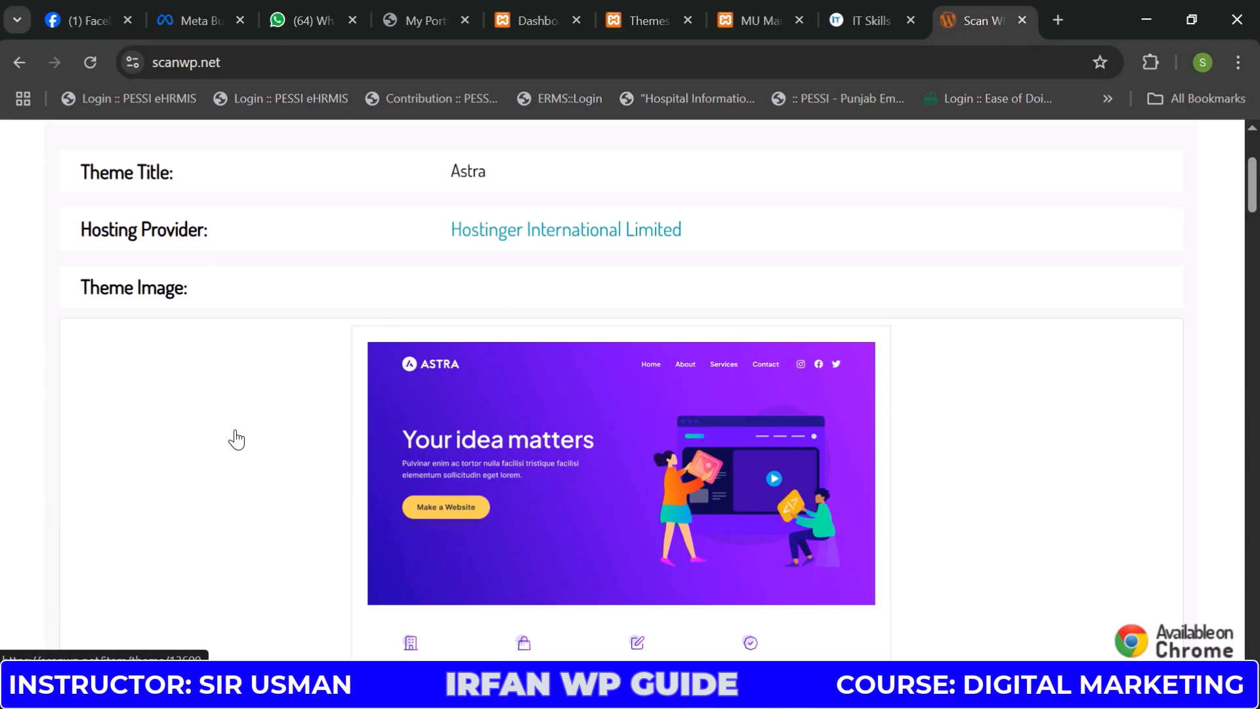
pyautogui.scroll(-6, 459, 435)
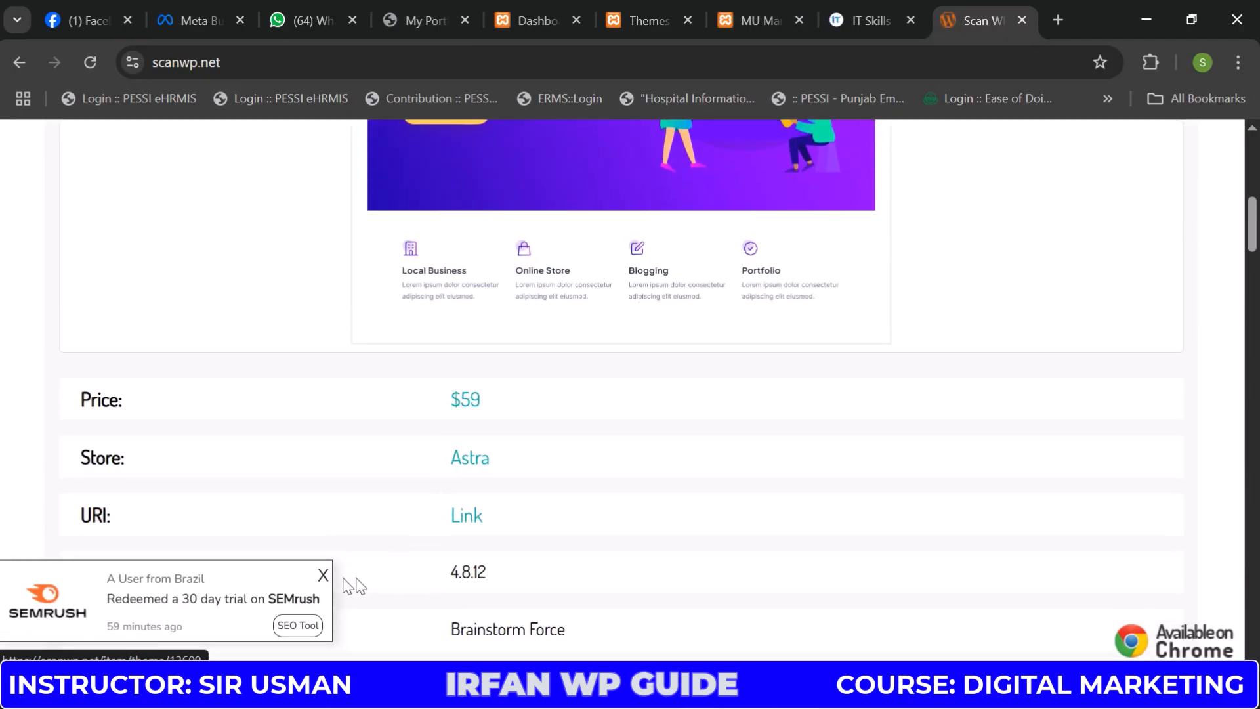
pyautogui.click(323, 576)
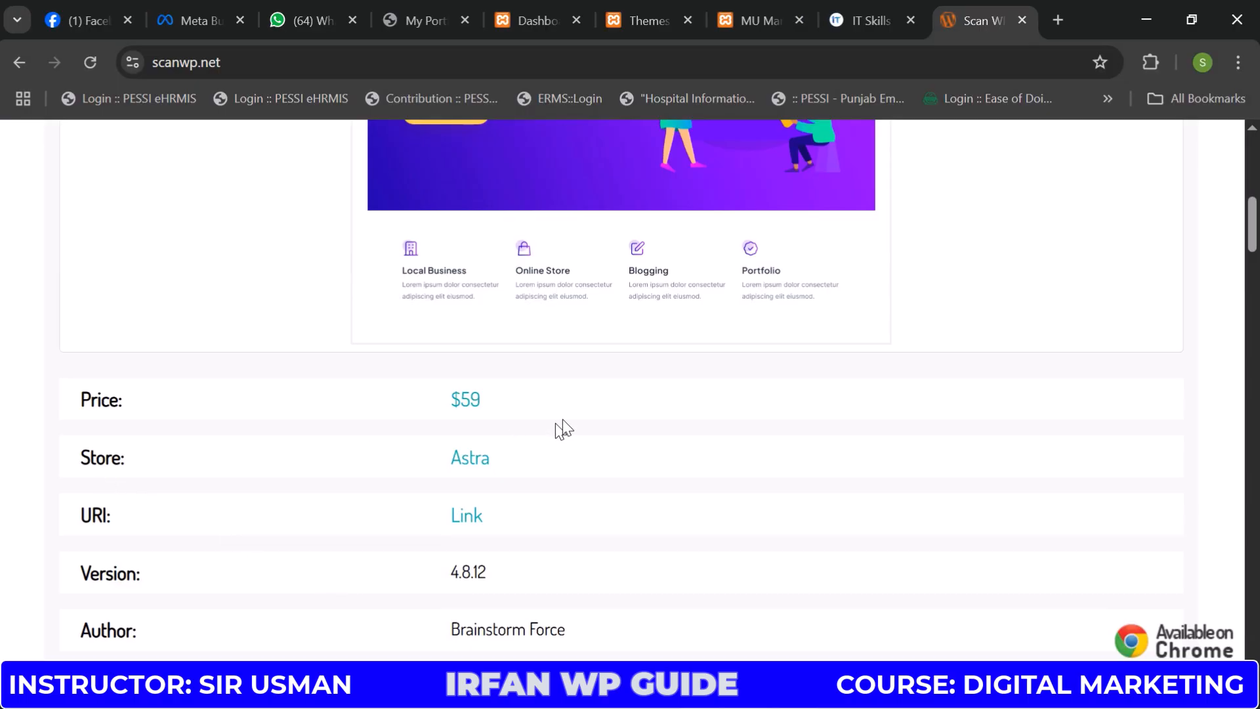
pyautogui.moveTo(537, 408); pyautogui.dragTo(413, 403)
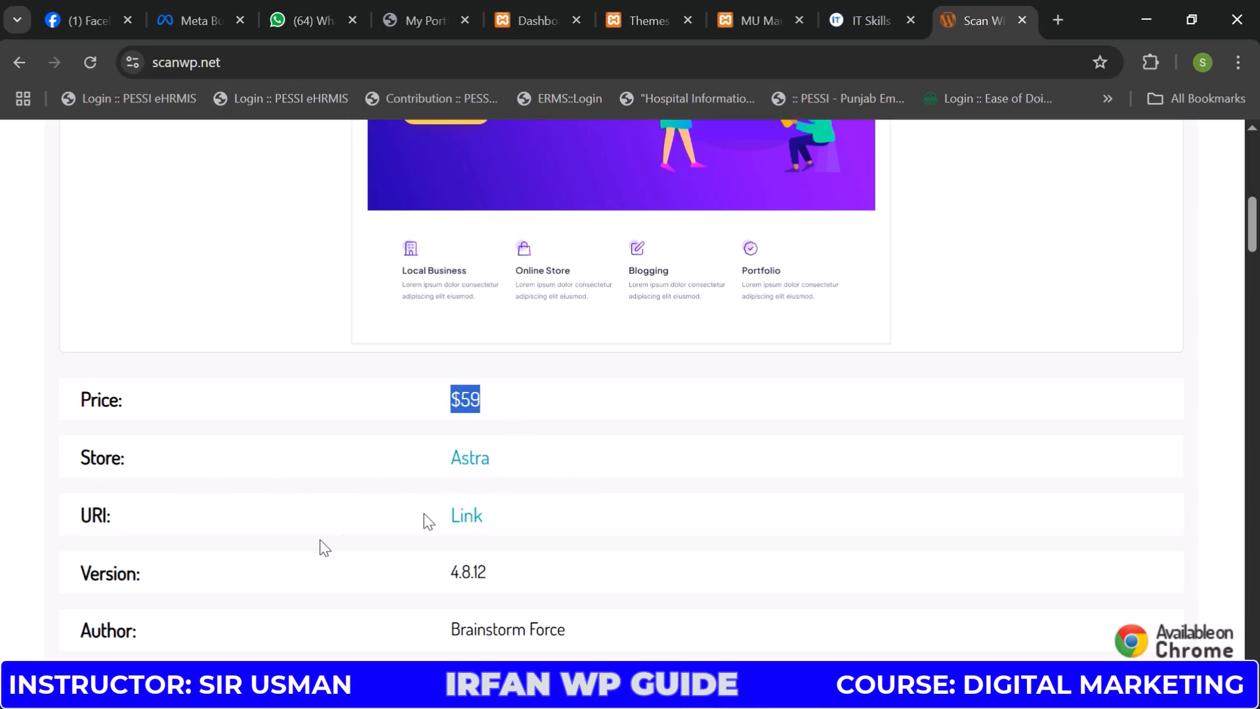
pyautogui.scroll(-3, 538, 557)
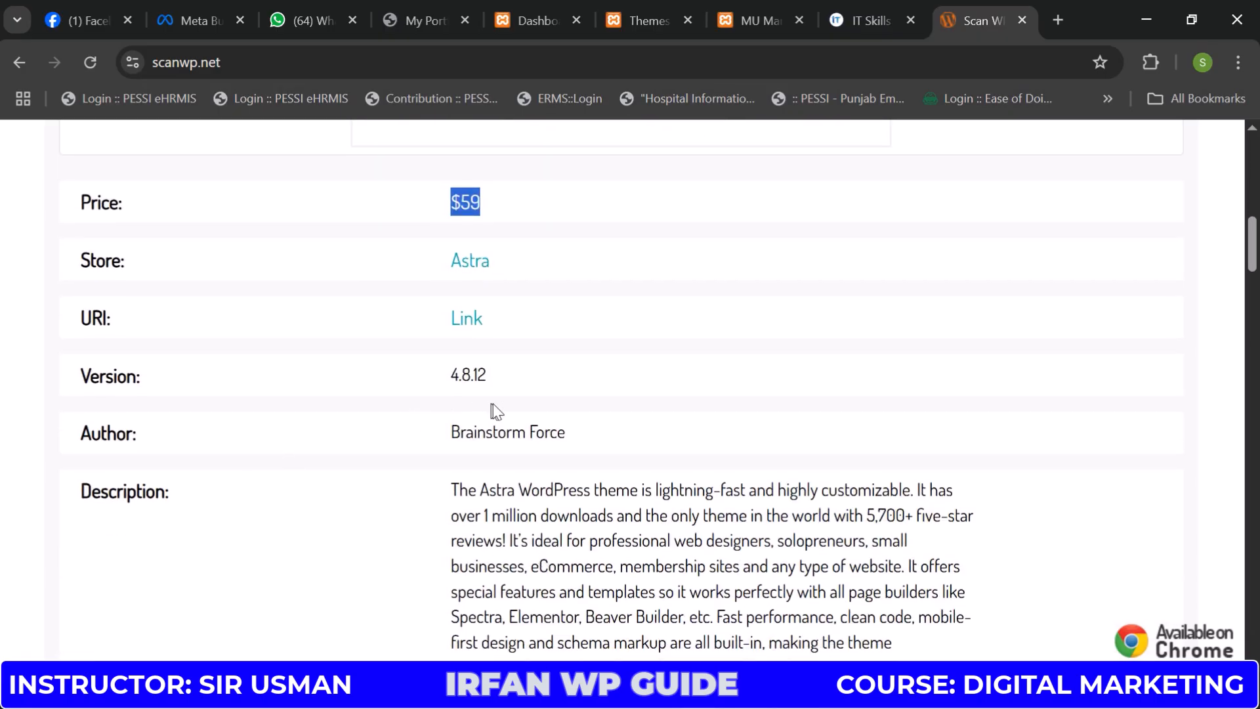
pyautogui.scroll(-3, 656, 453)
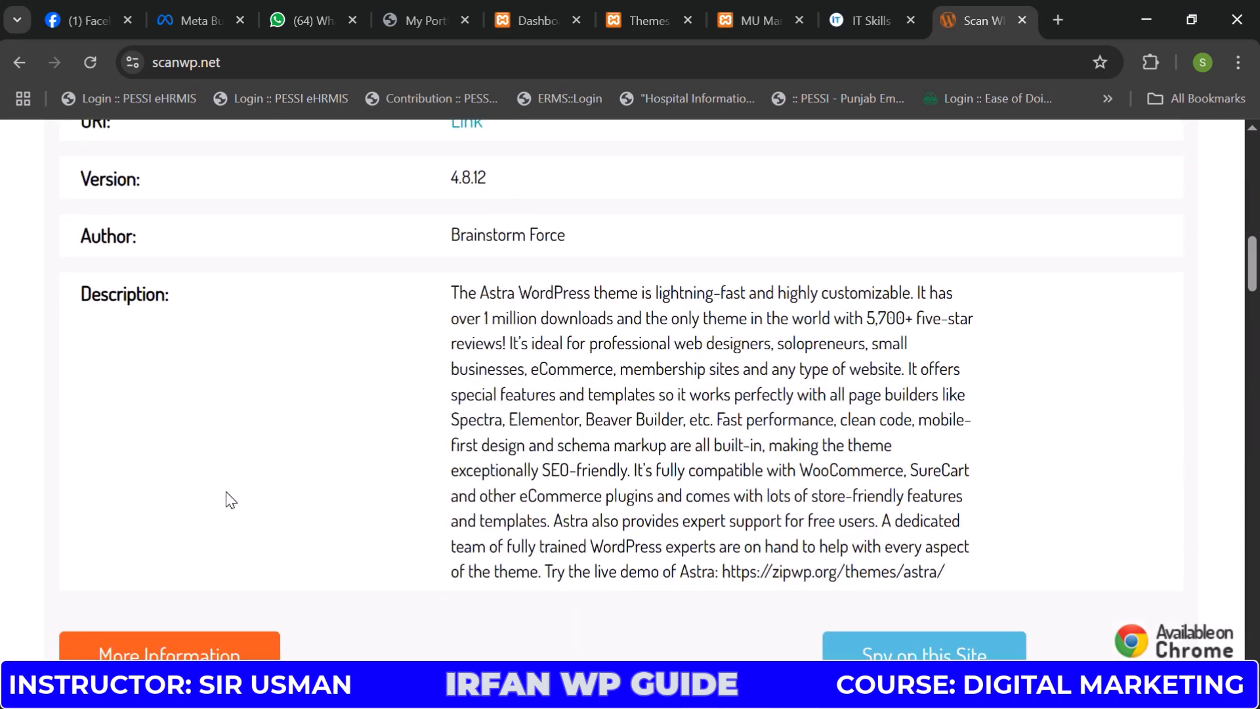
pyautogui.scroll(-3, 226, 492)
pyautogui.scroll(-9, 504, 477)
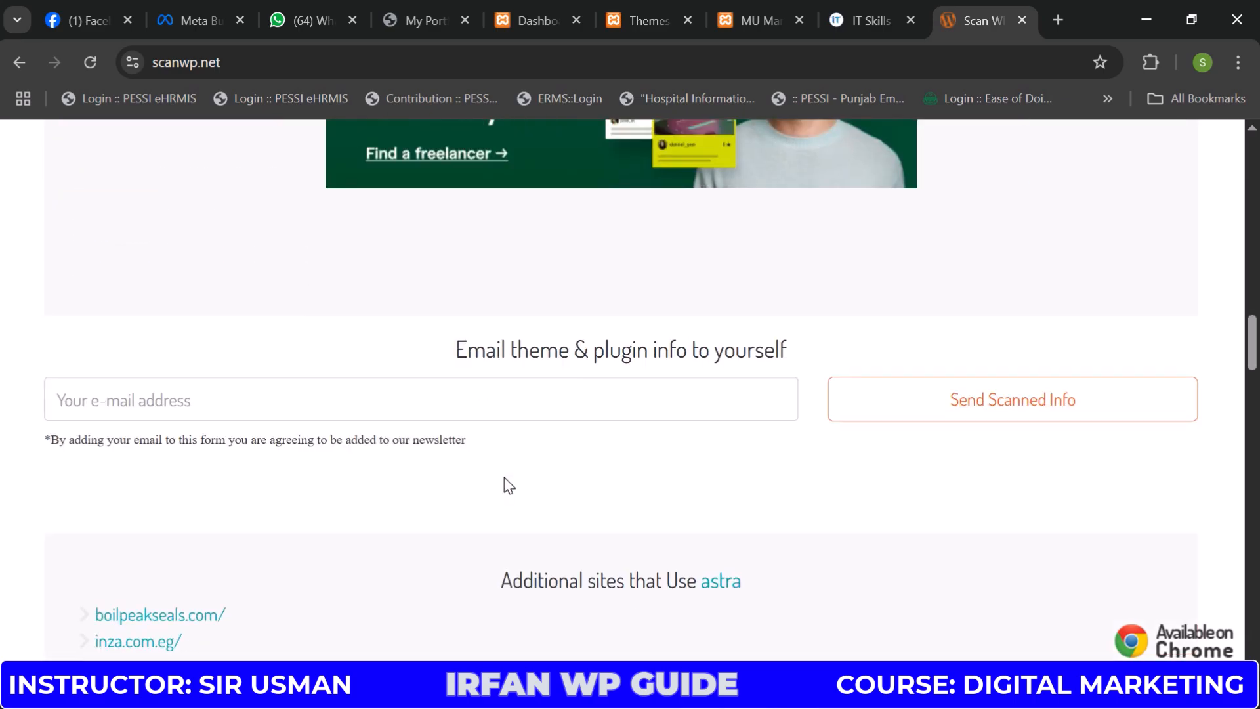
pyautogui.scroll(20, 506, 485)
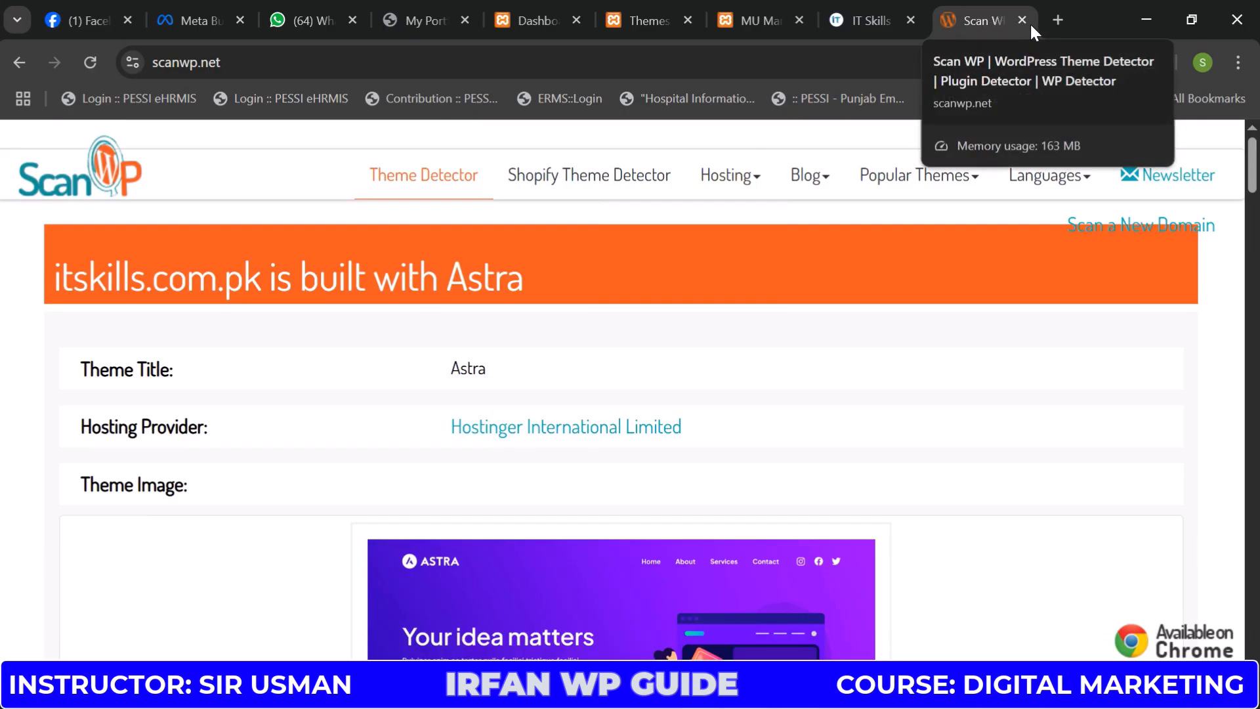
# View the MU Marketing site's front page and activate the Twenty Twenty-Four theme on the Themes page
pyautogui.click(635, 22)
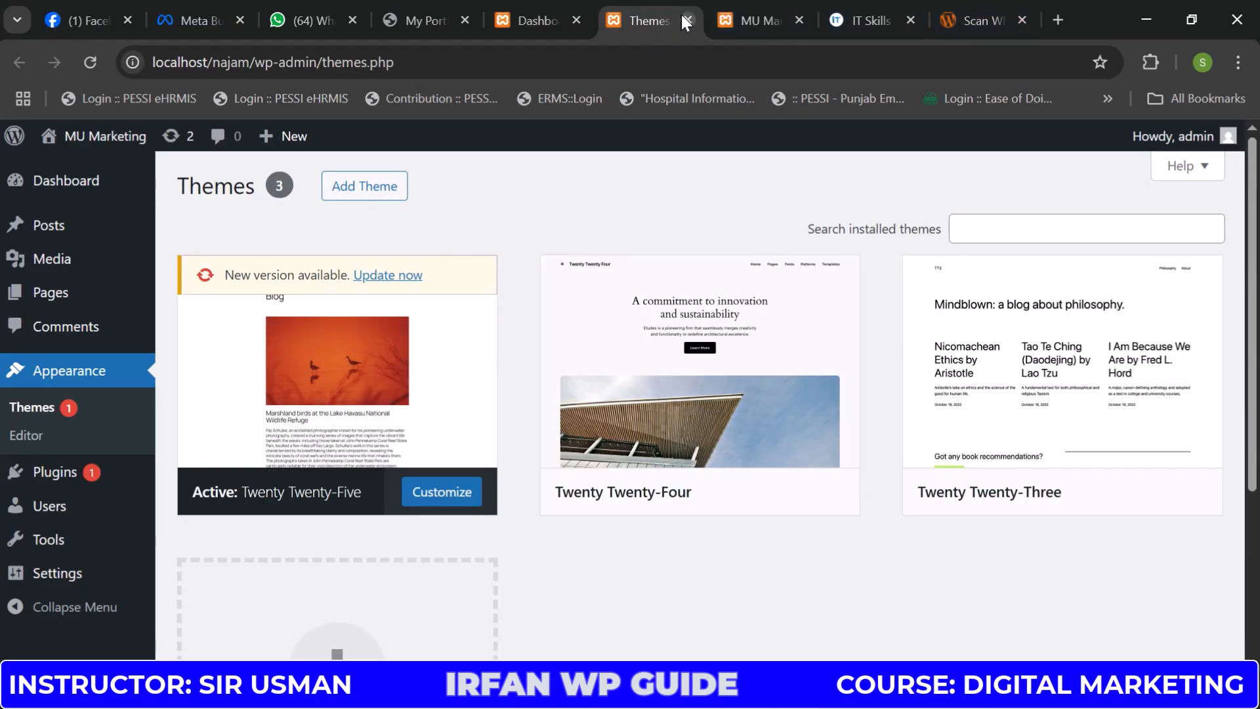
pyautogui.click(725, 20)
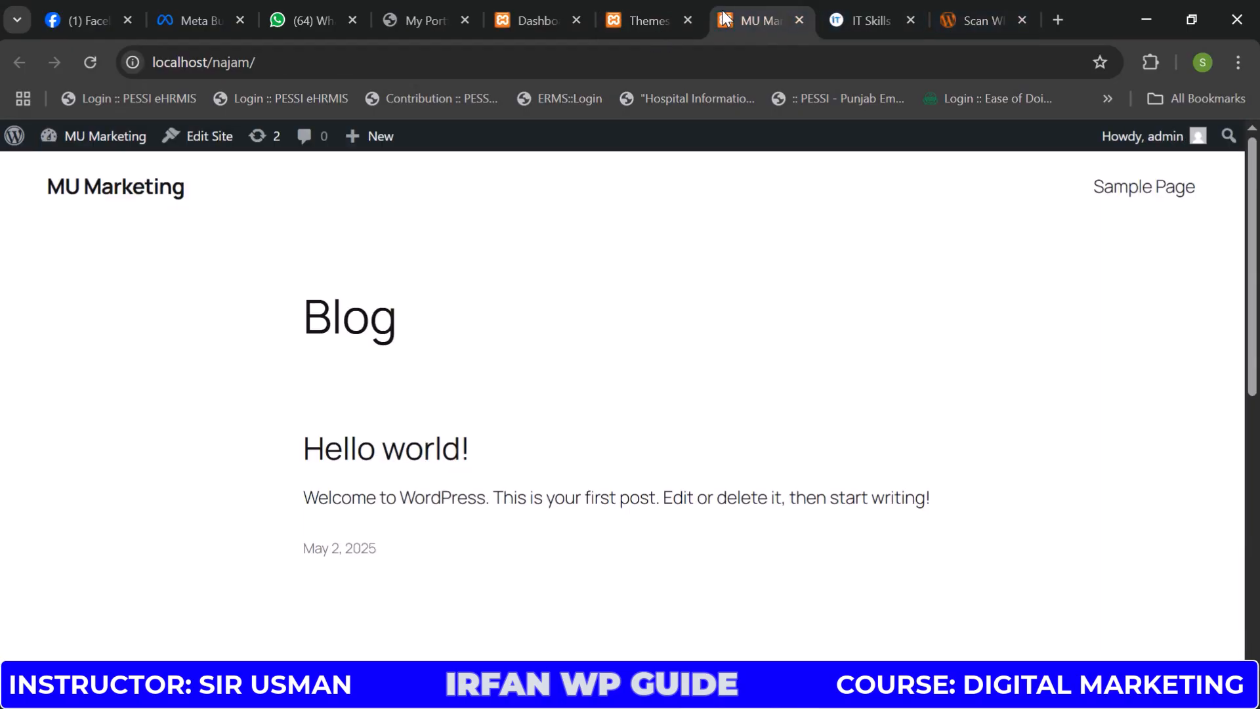
pyautogui.click(617, 22)
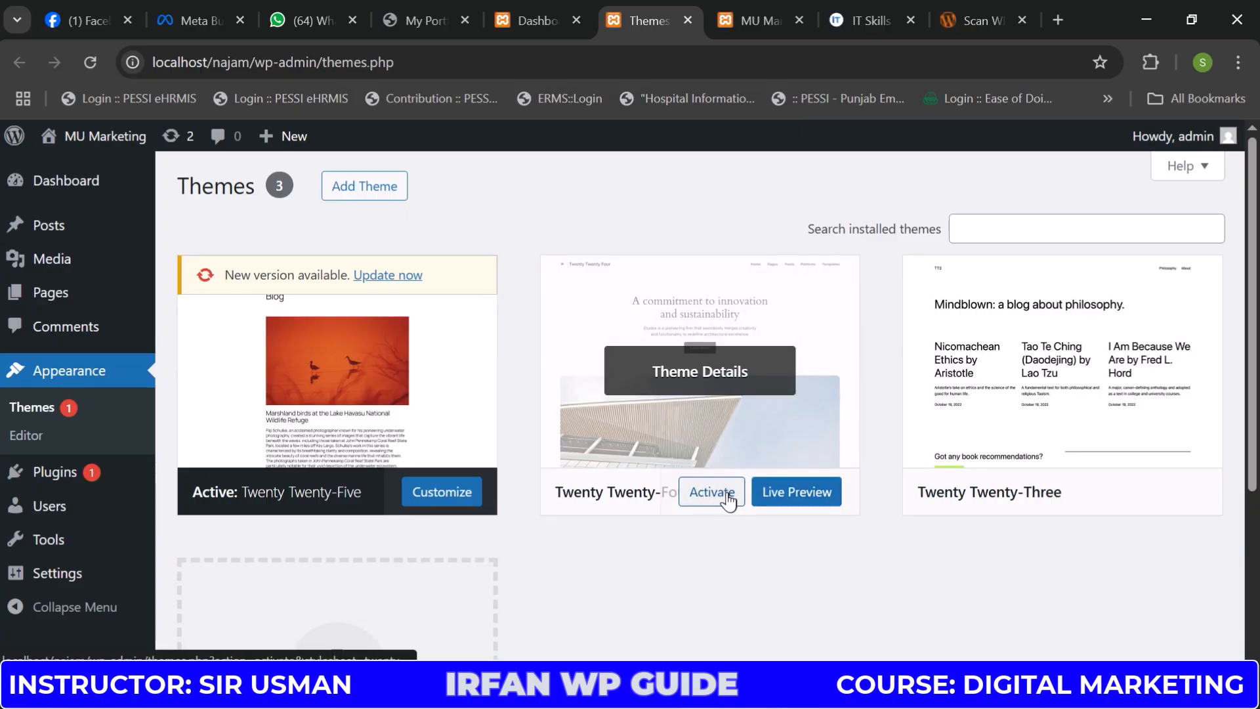
pyautogui.click(727, 498)
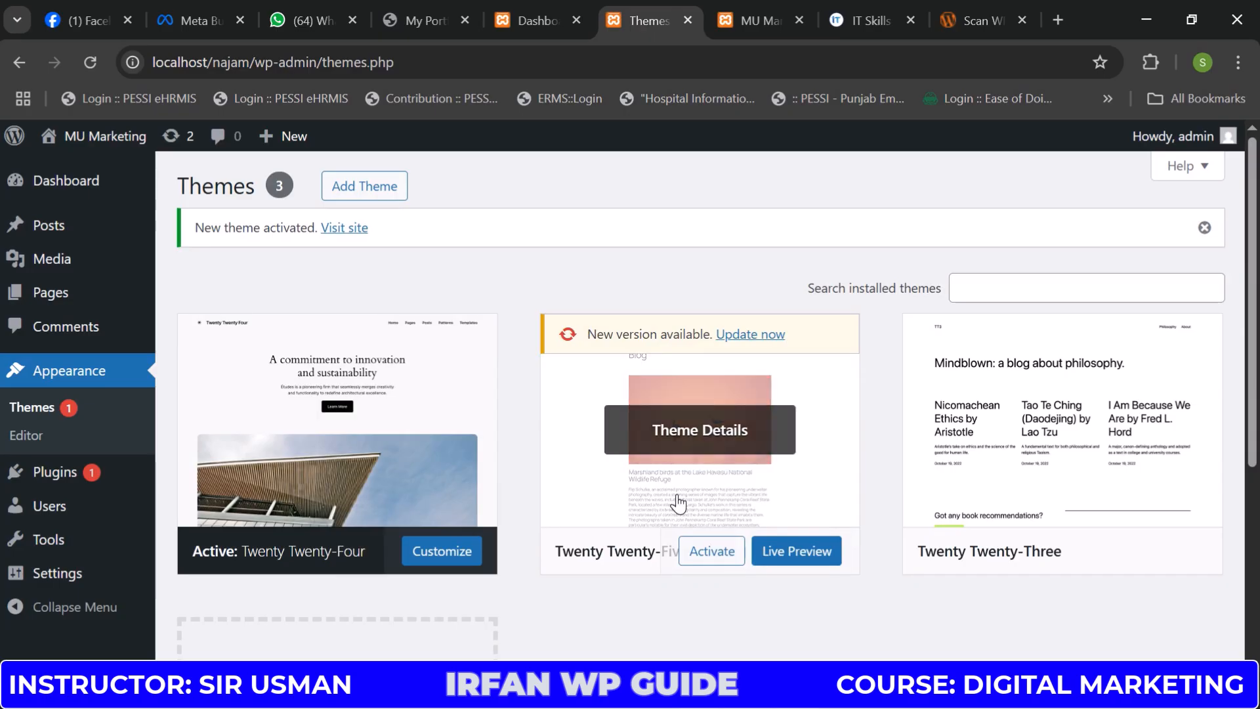
# Reload the MU Marketing front page and examine its new Twenty Twenty-Four layout from header to footer
pyautogui.click(748, 20)
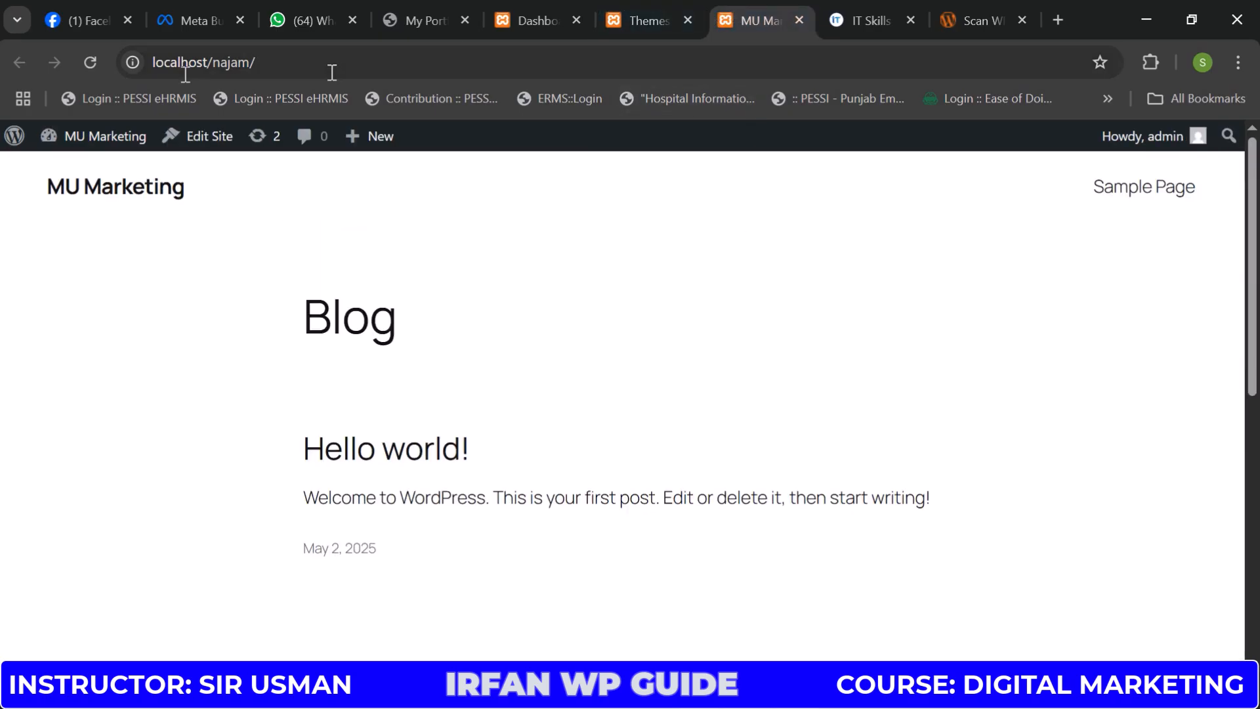
pyautogui.click(92, 61)
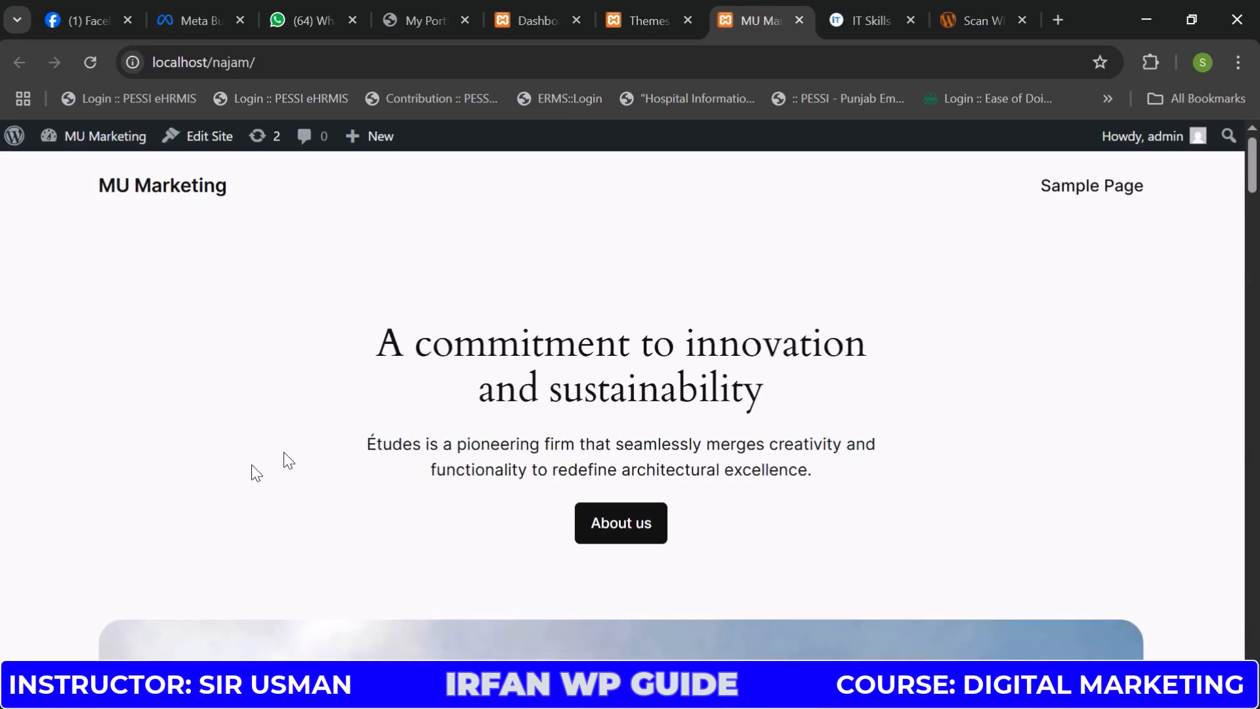
pyautogui.scroll(-12, 496, 529)
pyautogui.scroll(-20, 496, 529)
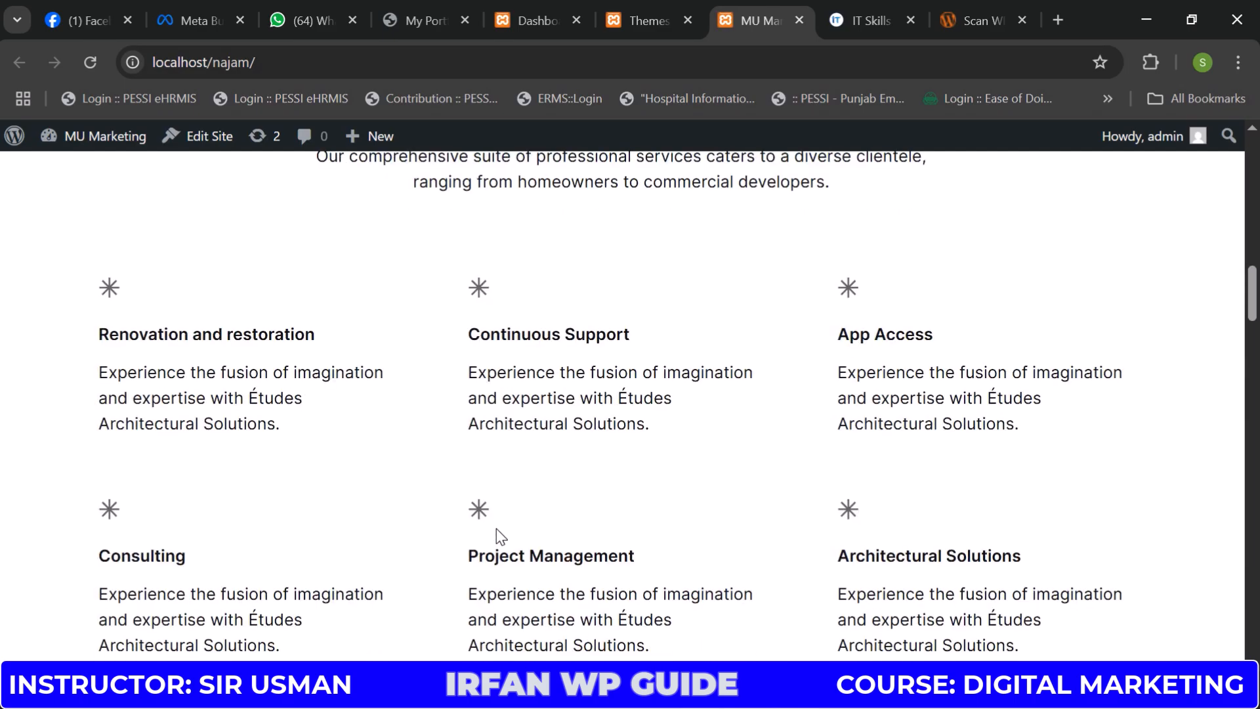
pyautogui.scroll(-20, 496, 537)
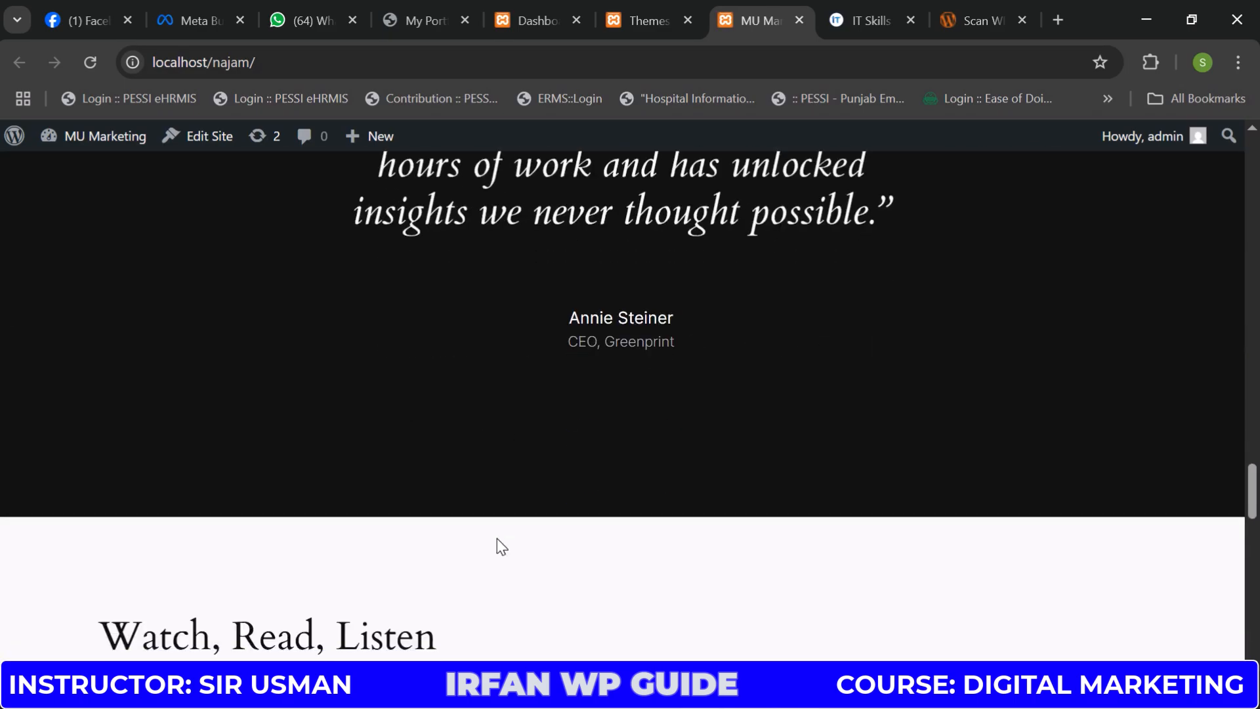
pyautogui.scroll(-2, 498, 538)
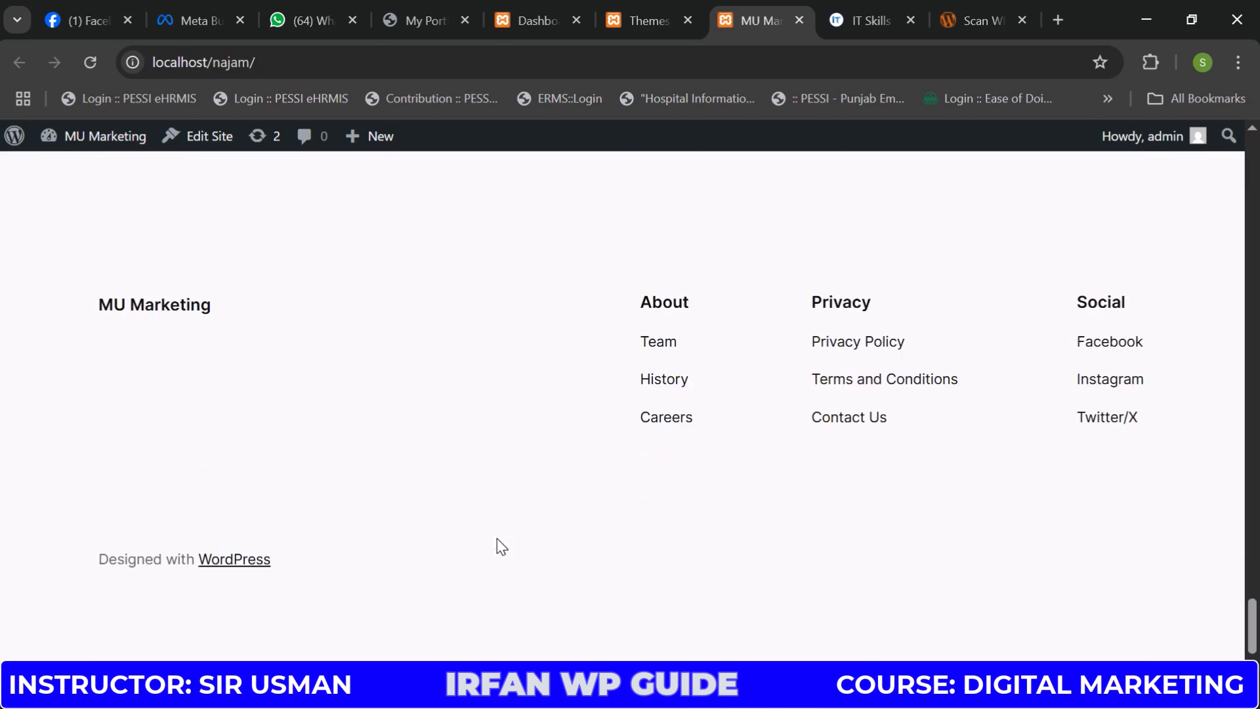
pyautogui.scroll(15, 497, 538)
pyautogui.scroll(20, 496, 540)
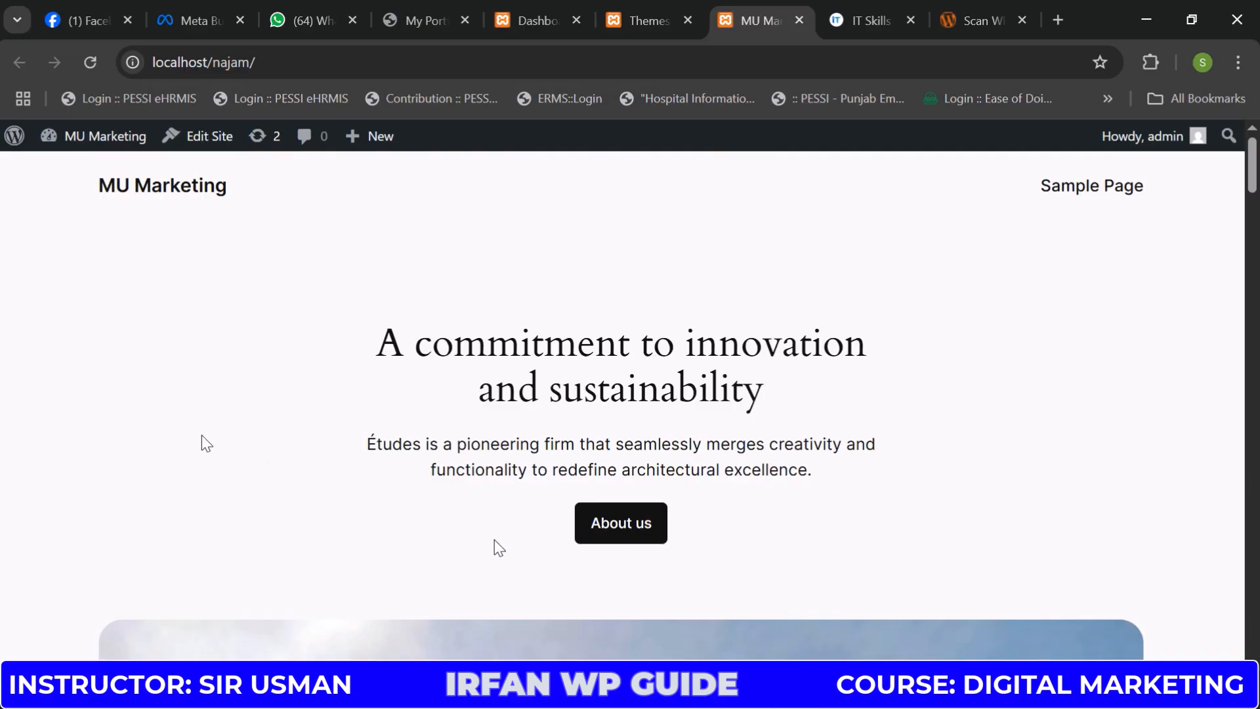
# Open Add Themes from the Themes page, search for "astra" and install the Astra theme
pyautogui.click(620, 18)
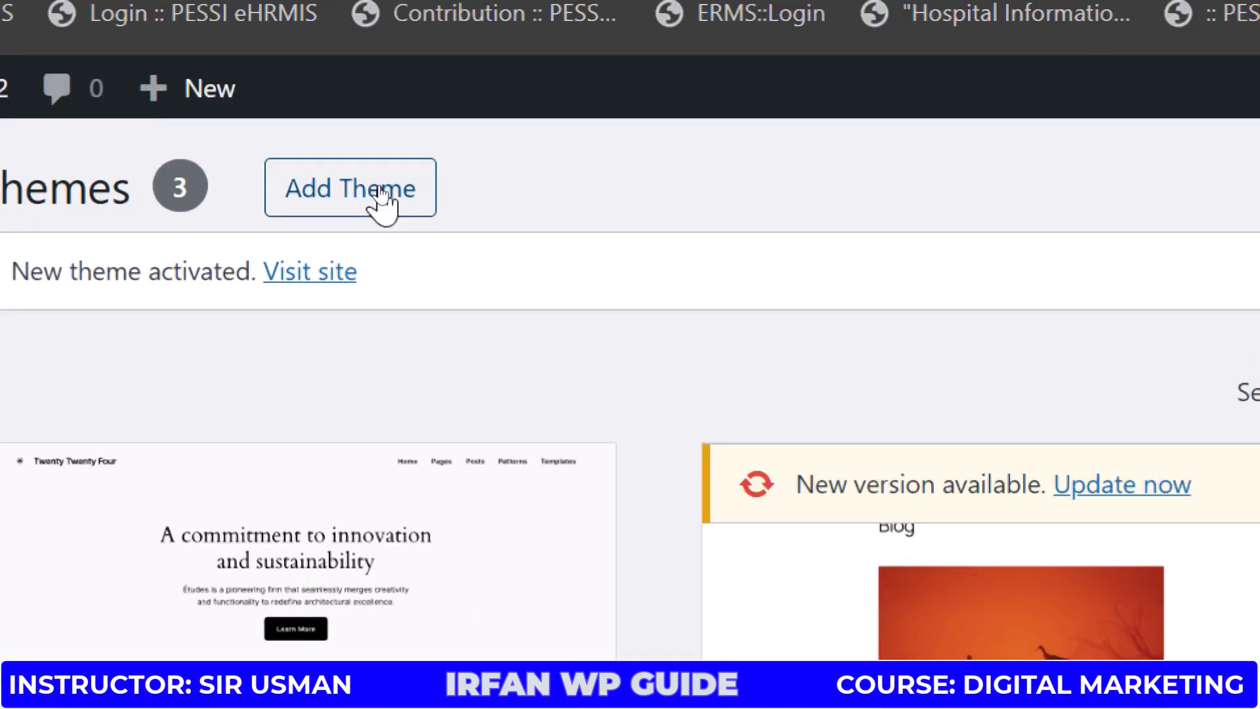
pyautogui.click(379, 192)
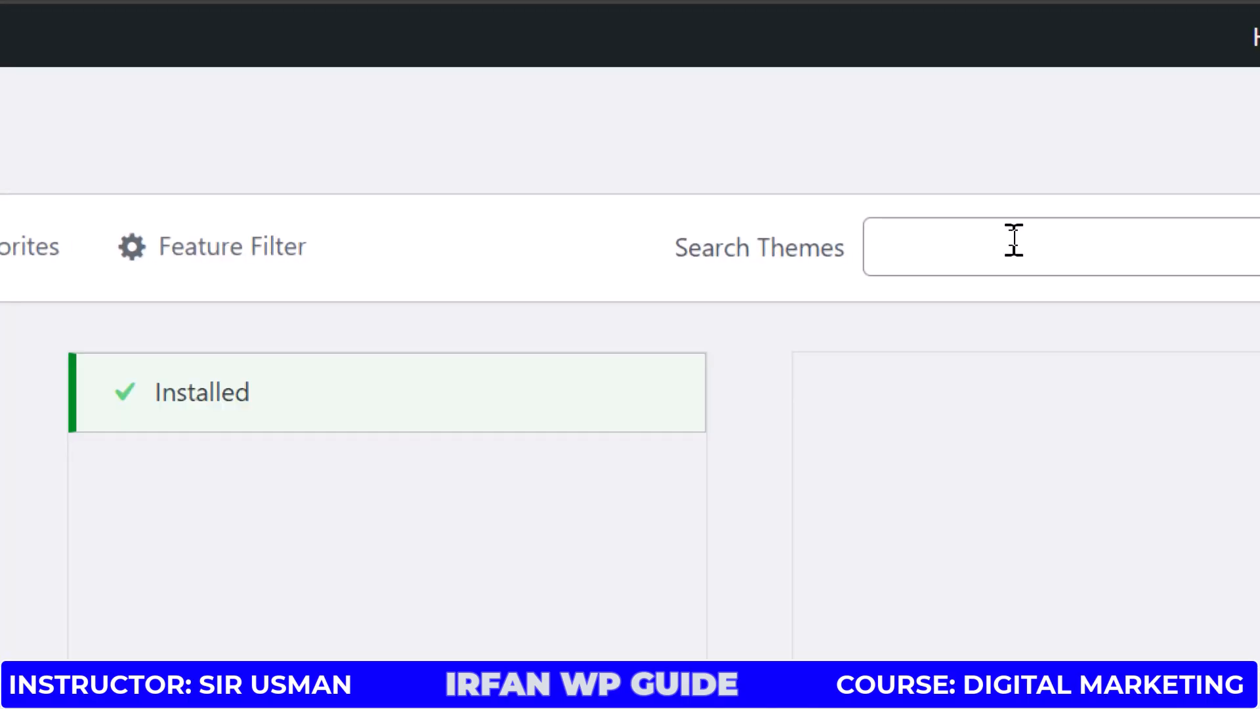
pyautogui.click(1033, 238)
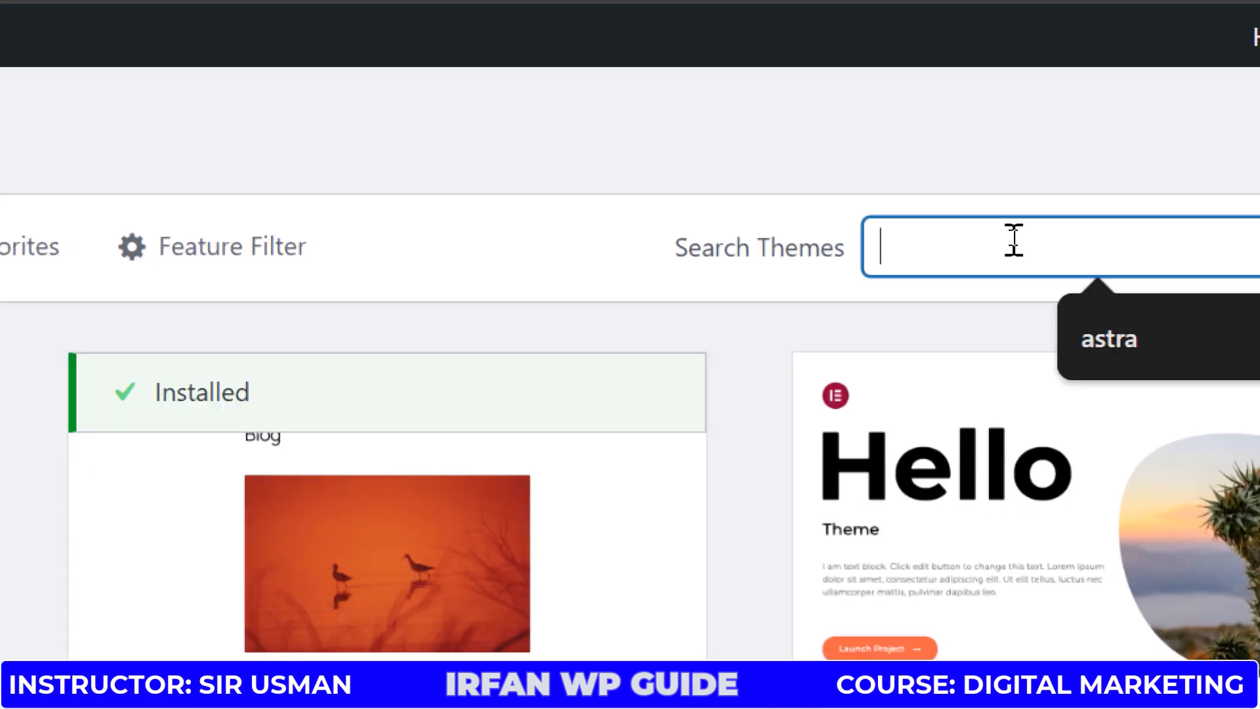
pyautogui.click(939, 336)
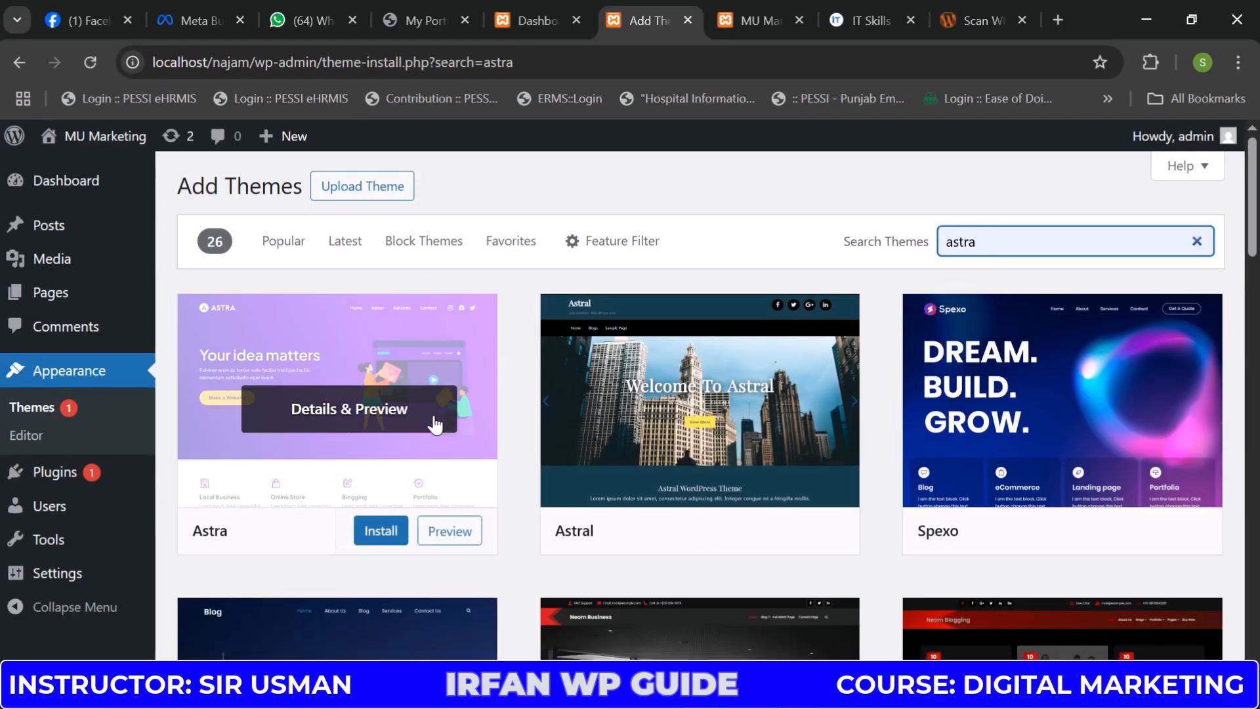
pyautogui.click(369, 538)
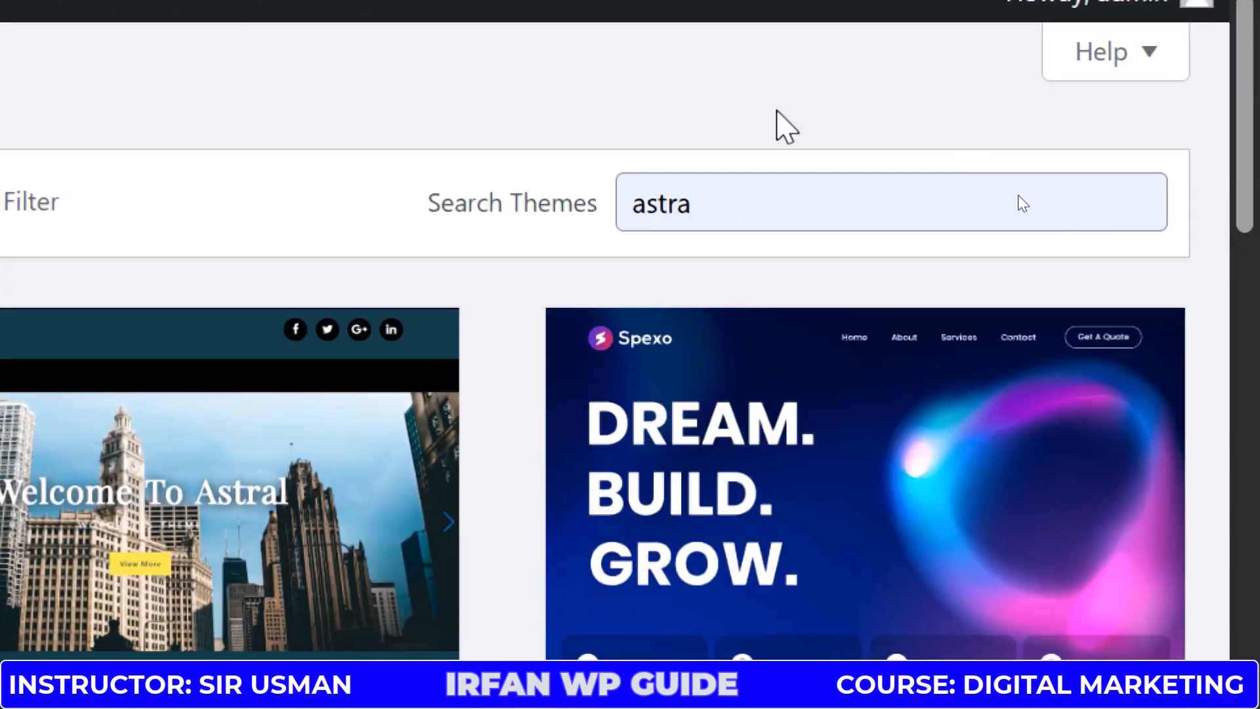
# Search the theme directory for "woodmart", and clear the search
pyautogui.click(1134, 203)
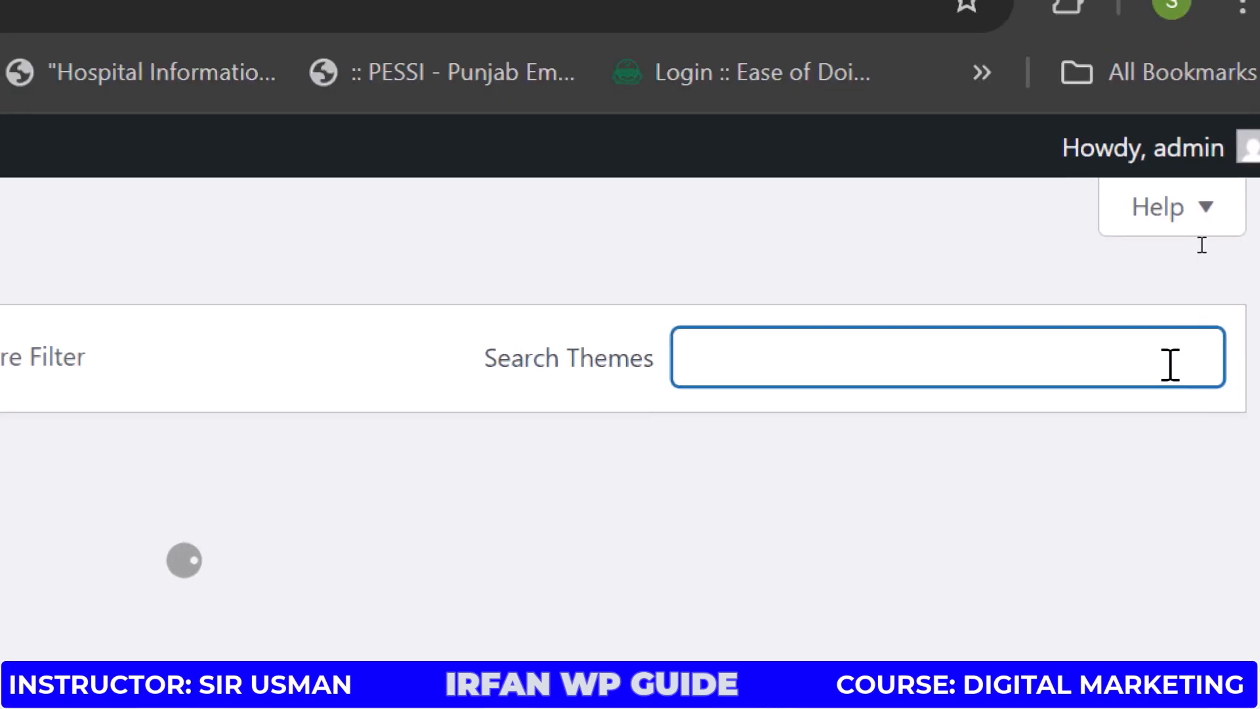
pyautogui.write('woo')
pyautogui.write('dmart')
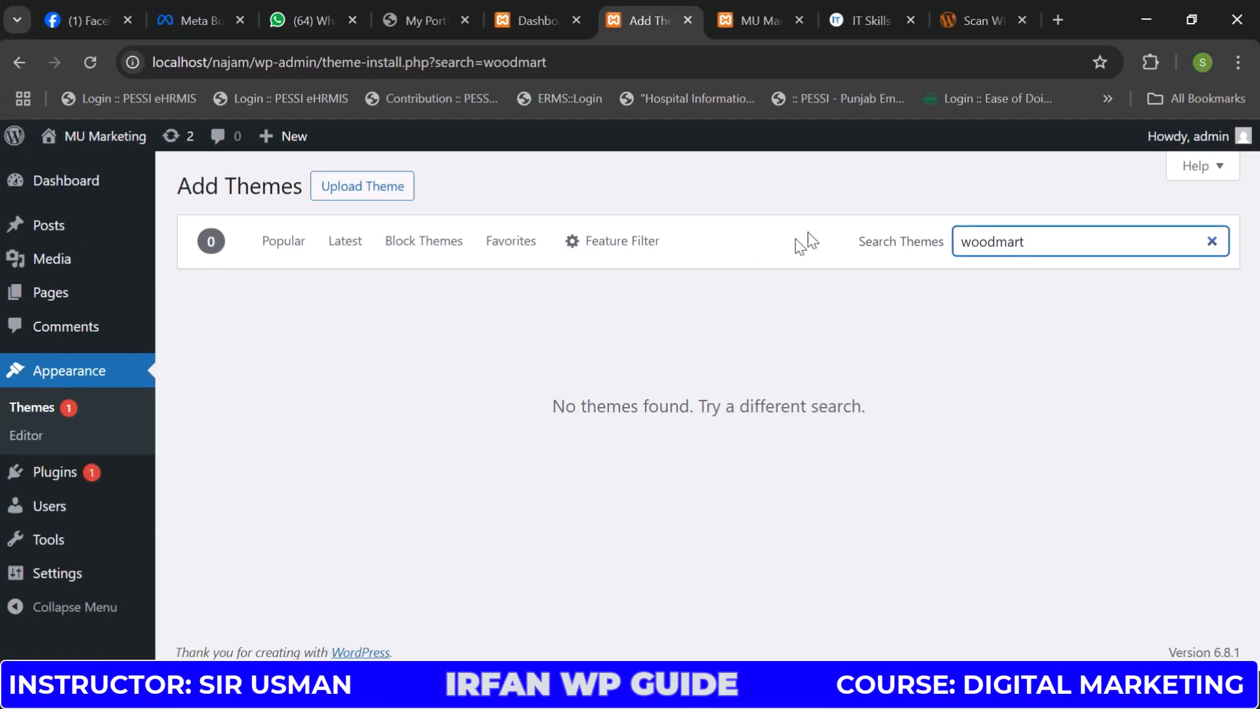
pyautogui.click(1217, 241)
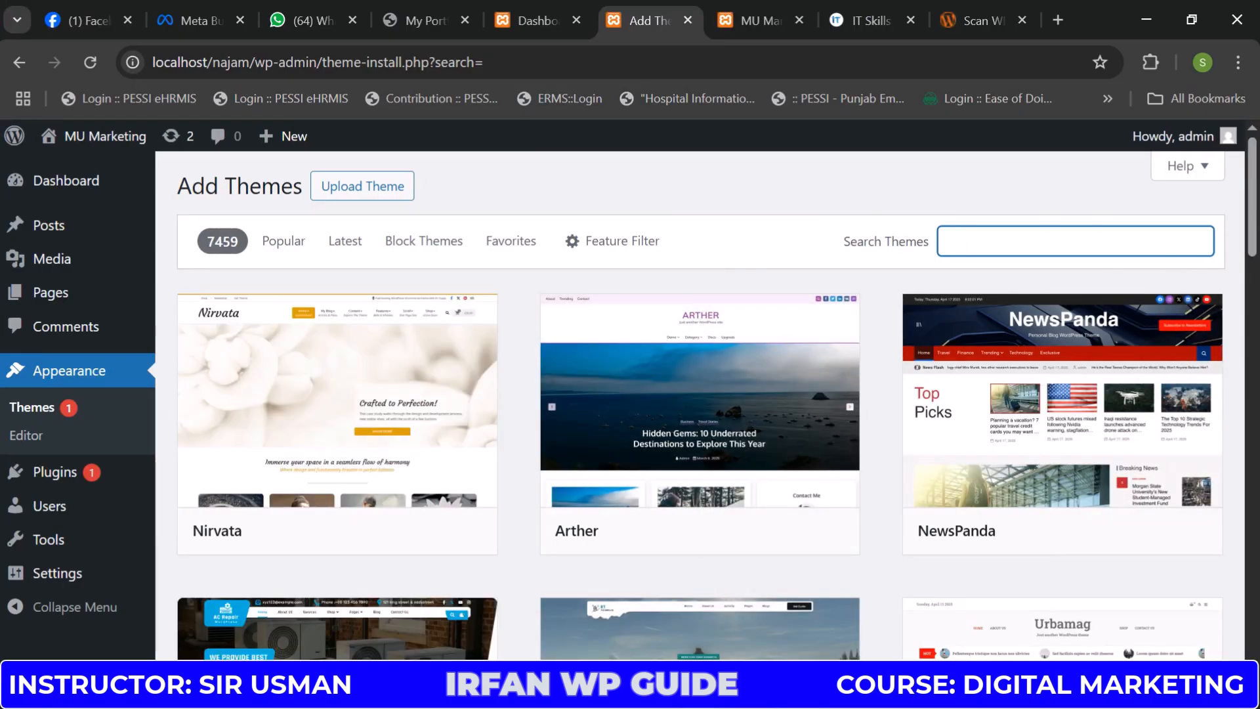
# Activate the Astra theme on the Themes page and reload the MU Marketing front page to view it
pyautogui.click(85, 420)
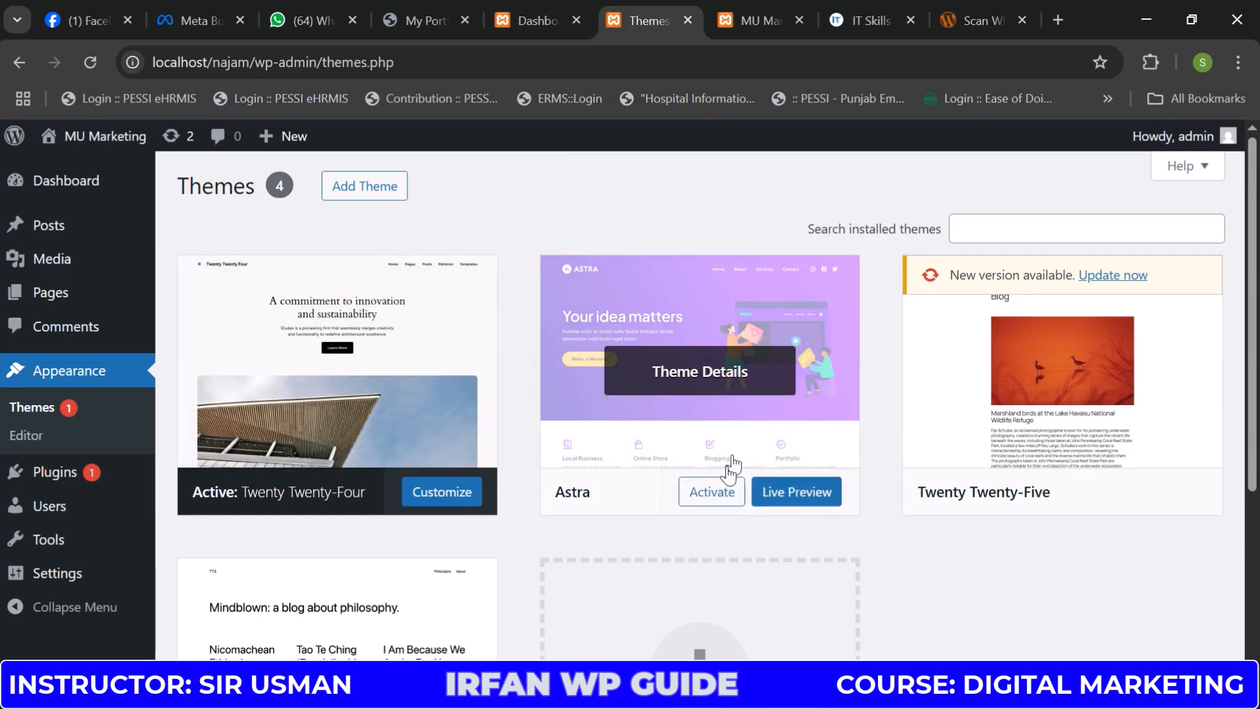
pyautogui.click(724, 497)
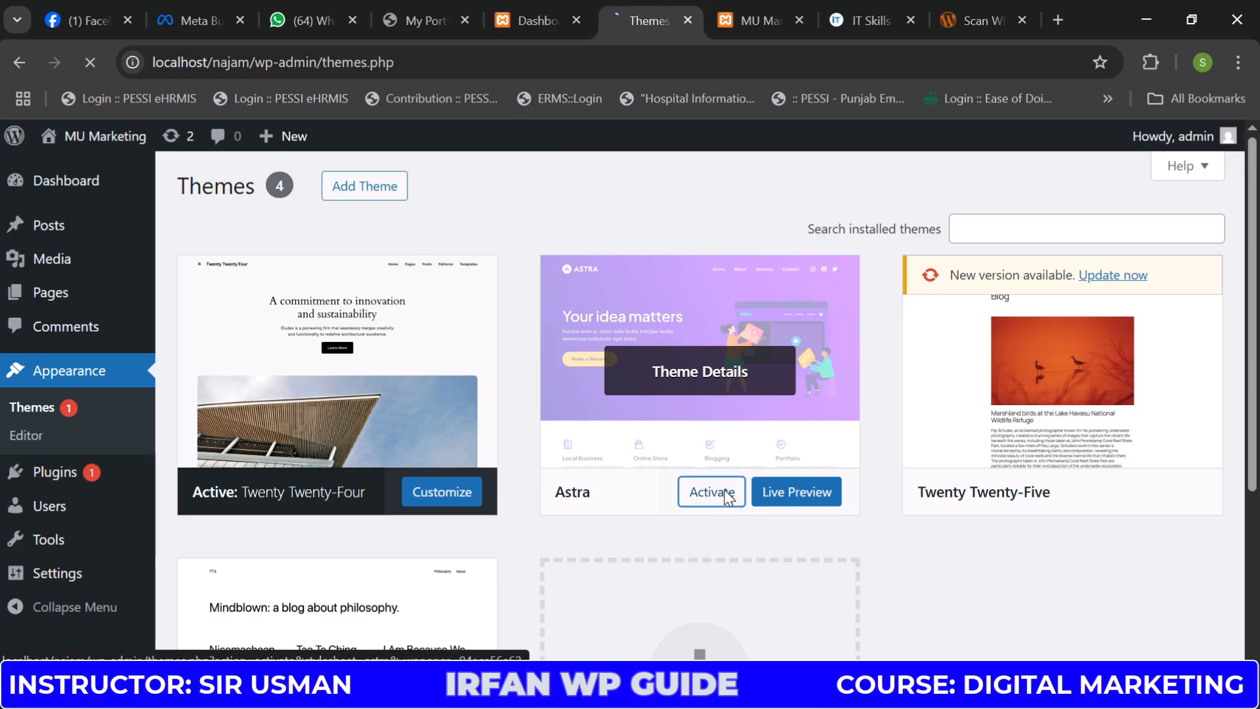
pyautogui.scroll(-5, 725, 495)
pyautogui.scroll(-3, 724, 497)
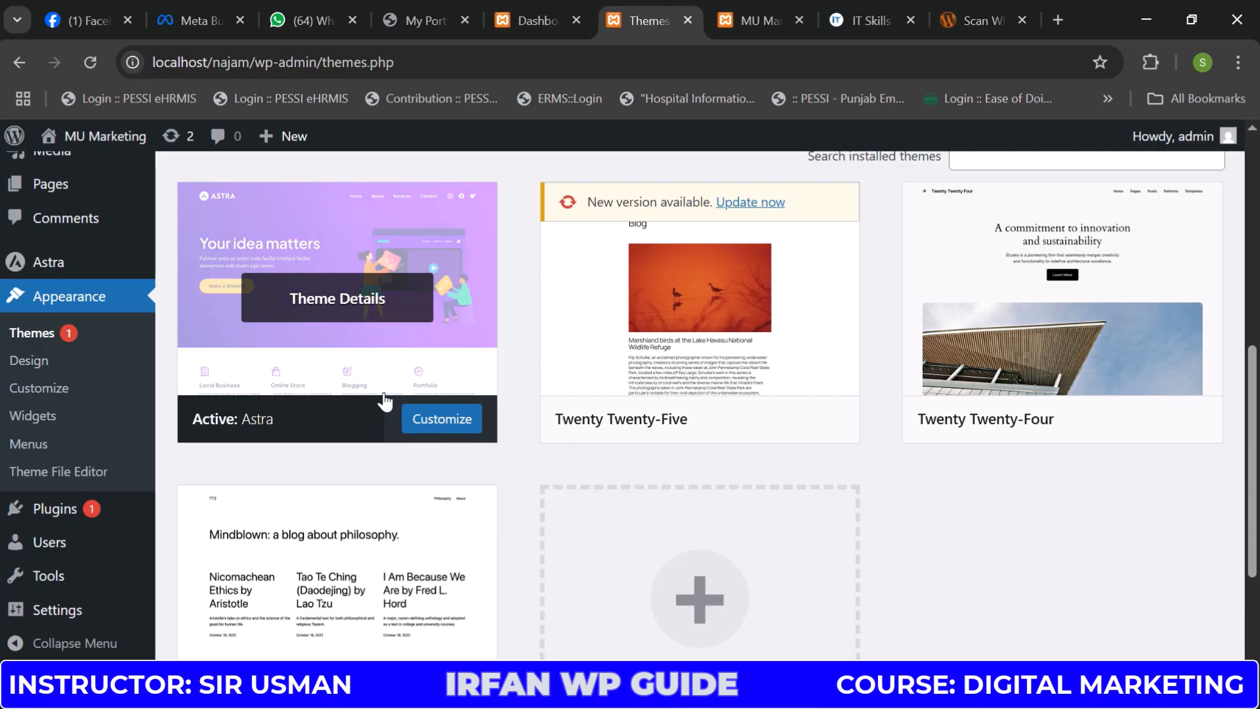
pyautogui.click(771, 10)
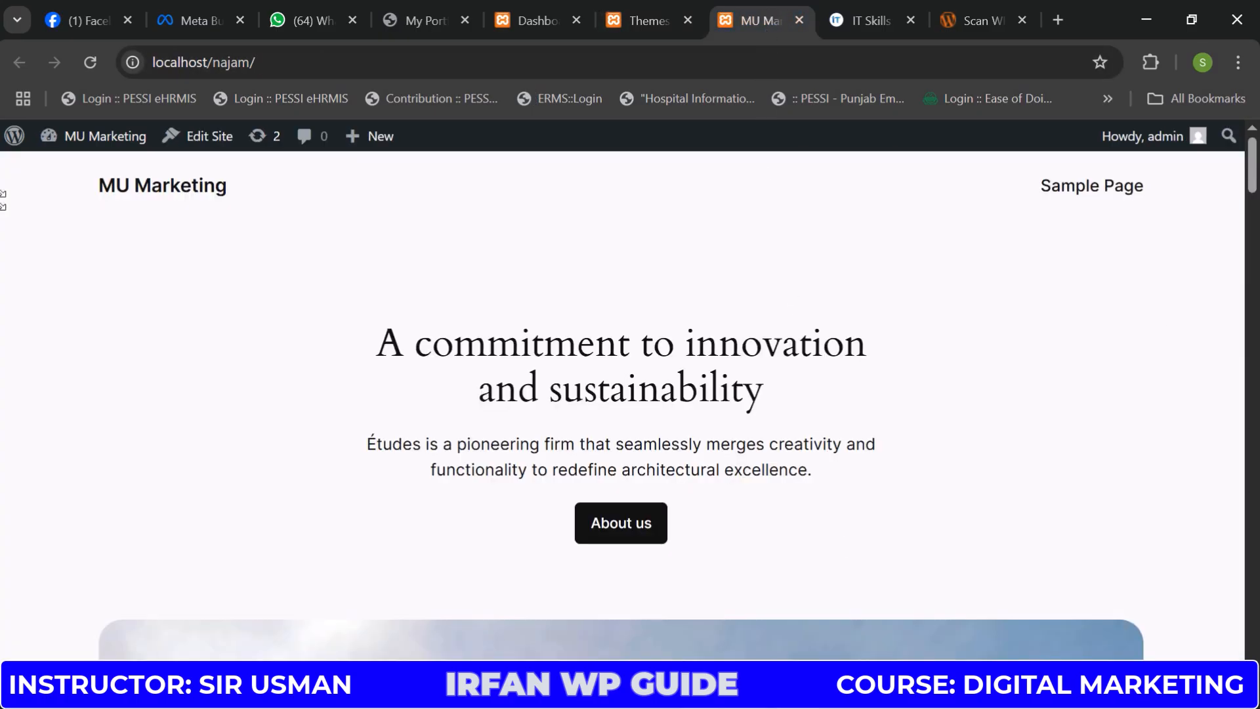
pyautogui.click(99, 72)
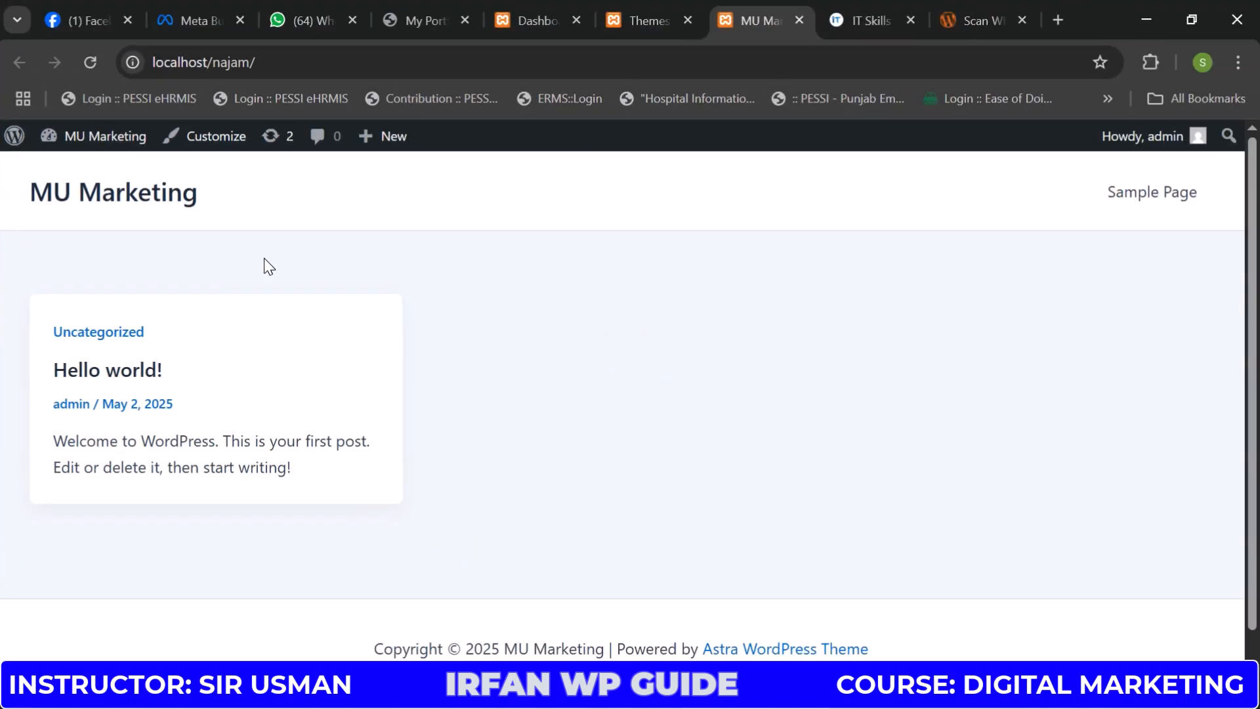
# Return to the Themes page and delete the Twenty Twenty-Five theme from its details
pyautogui.click(648, 18)
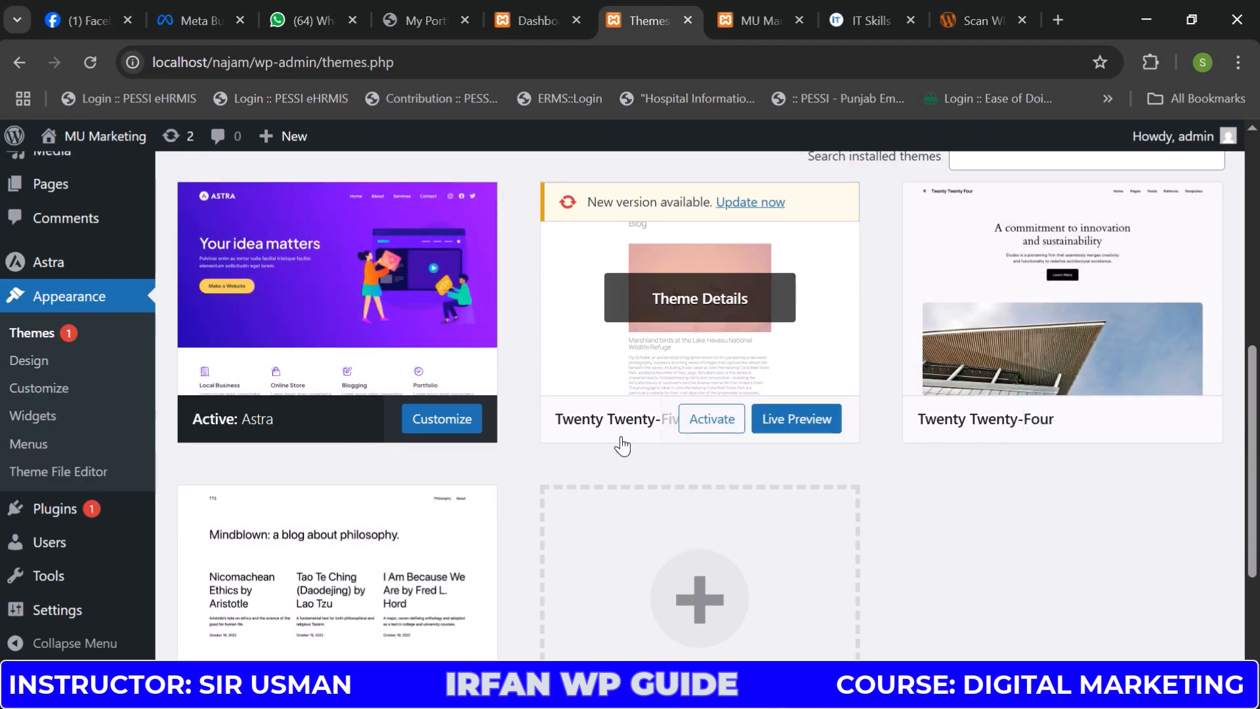
pyautogui.click(735, 321)
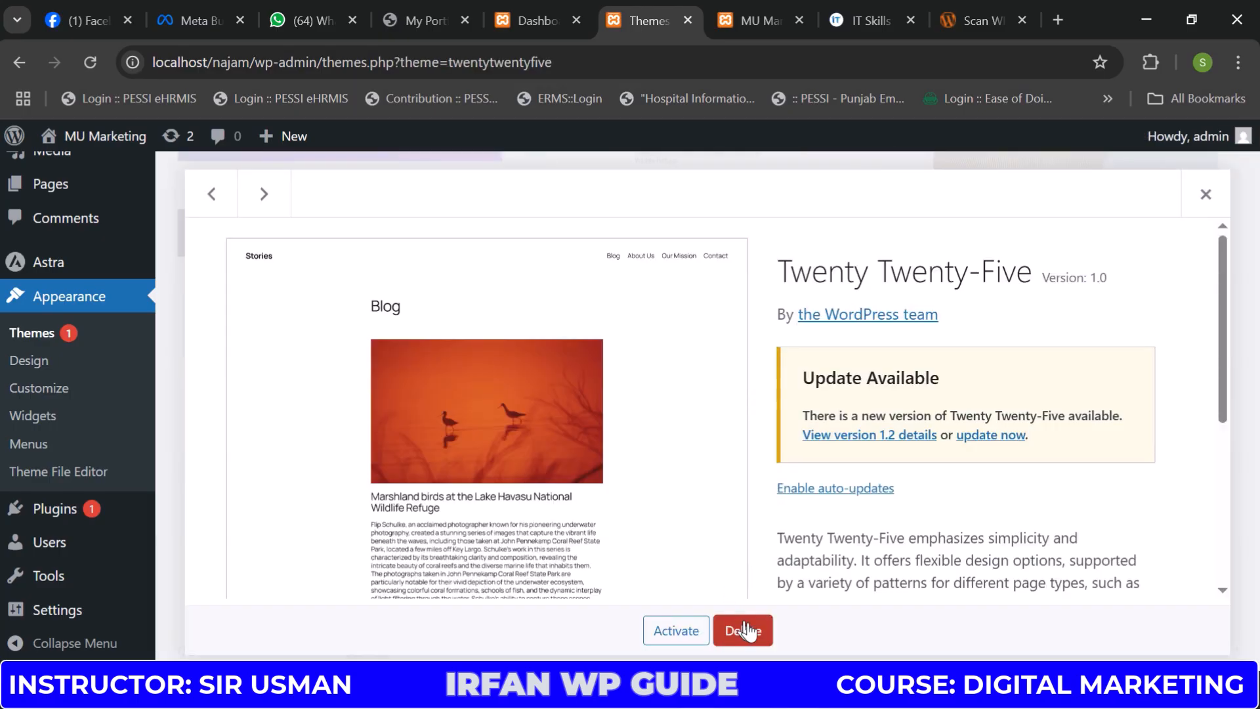
pyautogui.click(743, 630)
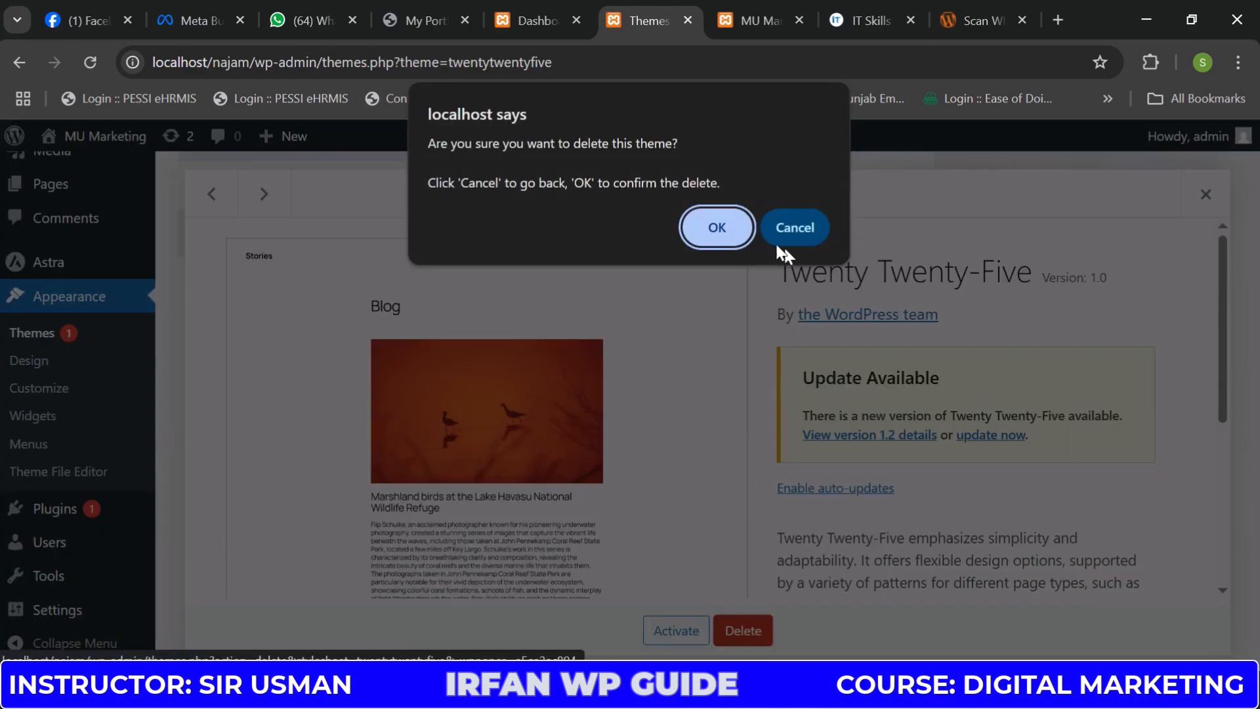
pyautogui.click(704, 240)
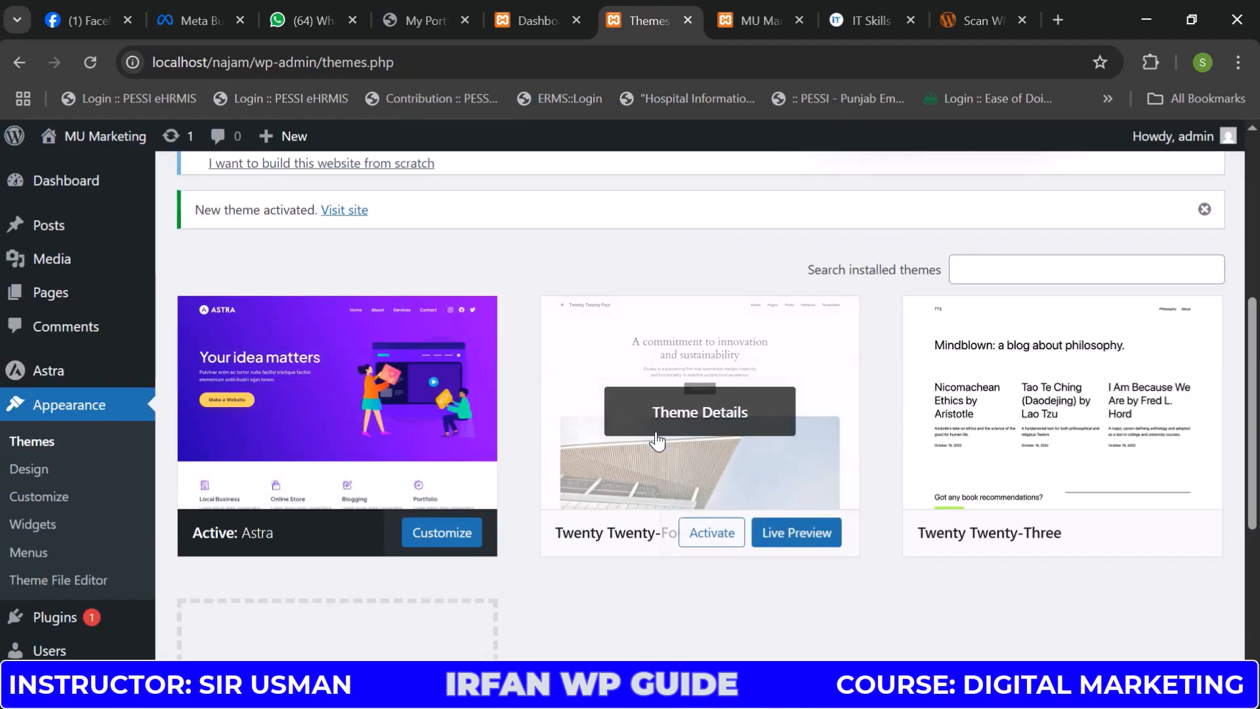
# Delete the Twenty Twenty-Four theme from its theme details and confirm the deletion
pyautogui.click(659, 410)
pyautogui.click(726, 631)
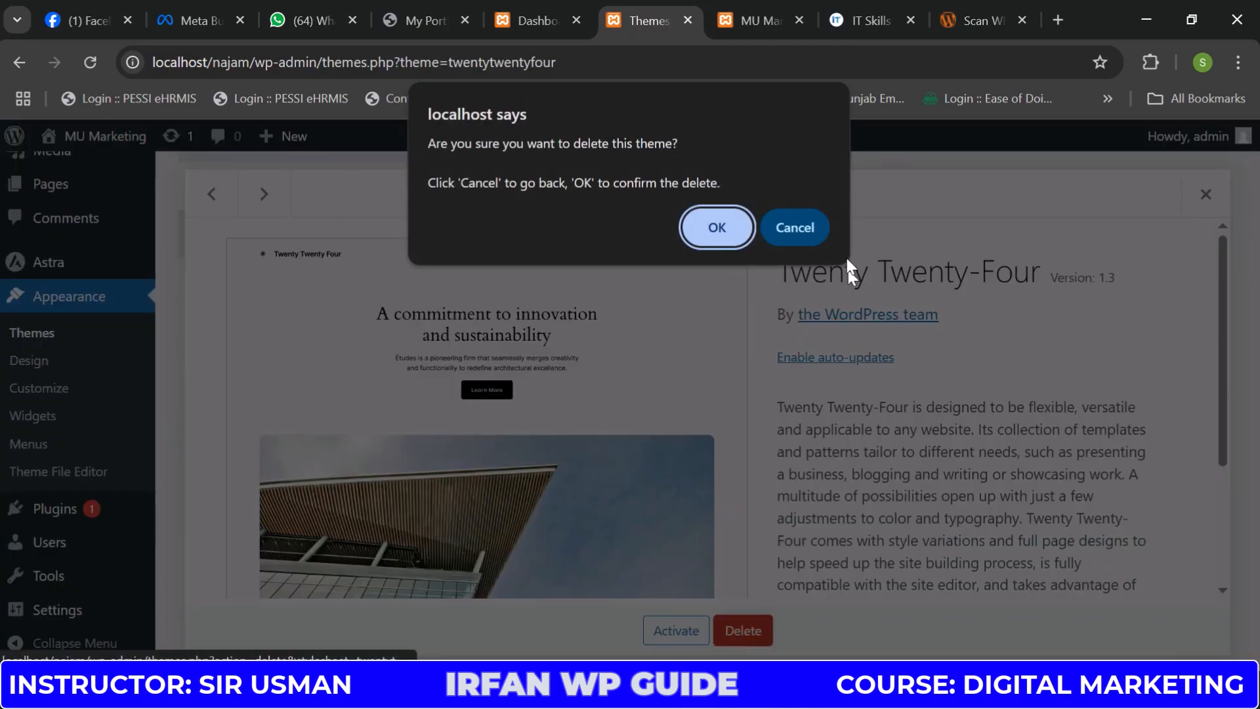
pyautogui.click(730, 230)
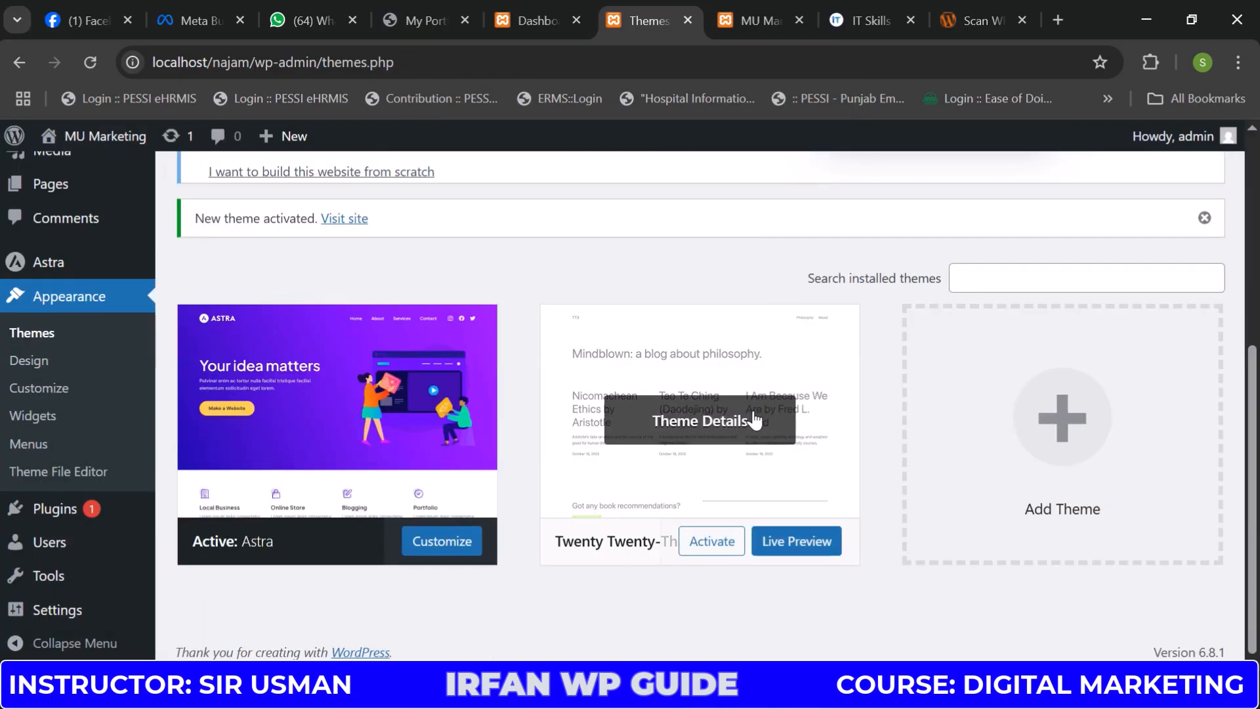
# Delete the Twenty Twenty-Three theme from its theme details and confirm the deletion
pyautogui.click(657, 420)
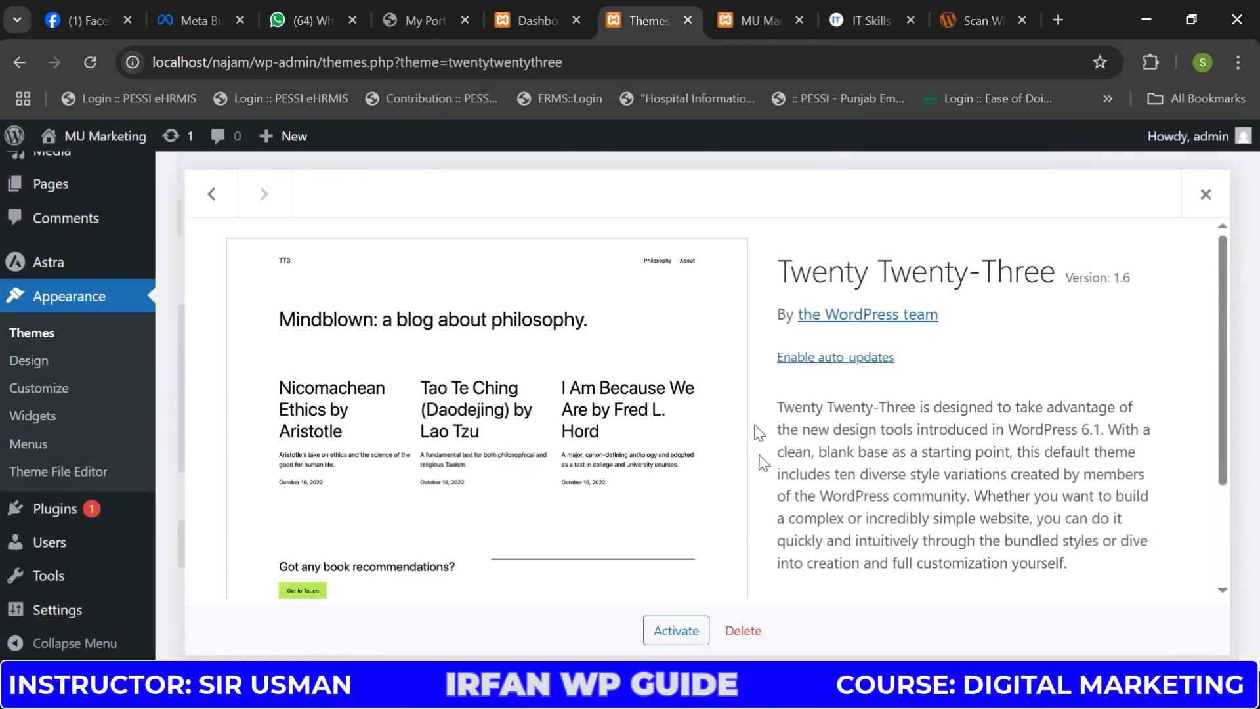
pyautogui.click(742, 630)
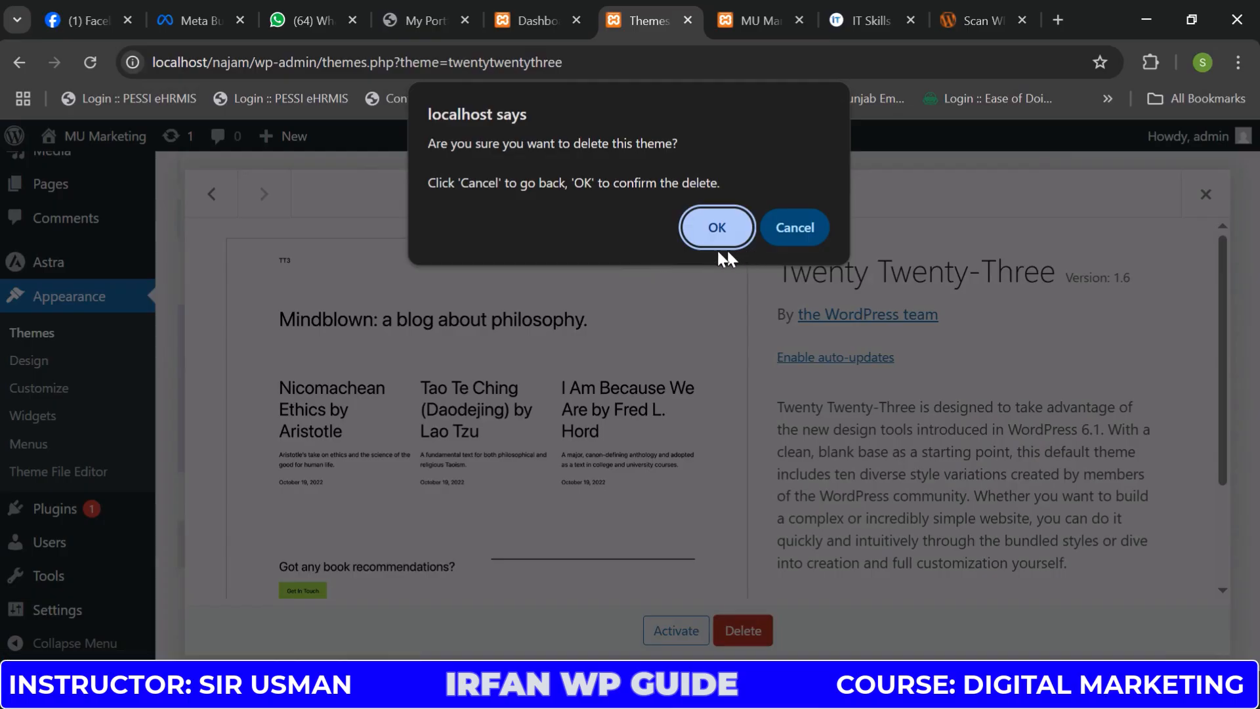
pyautogui.click(717, 238)
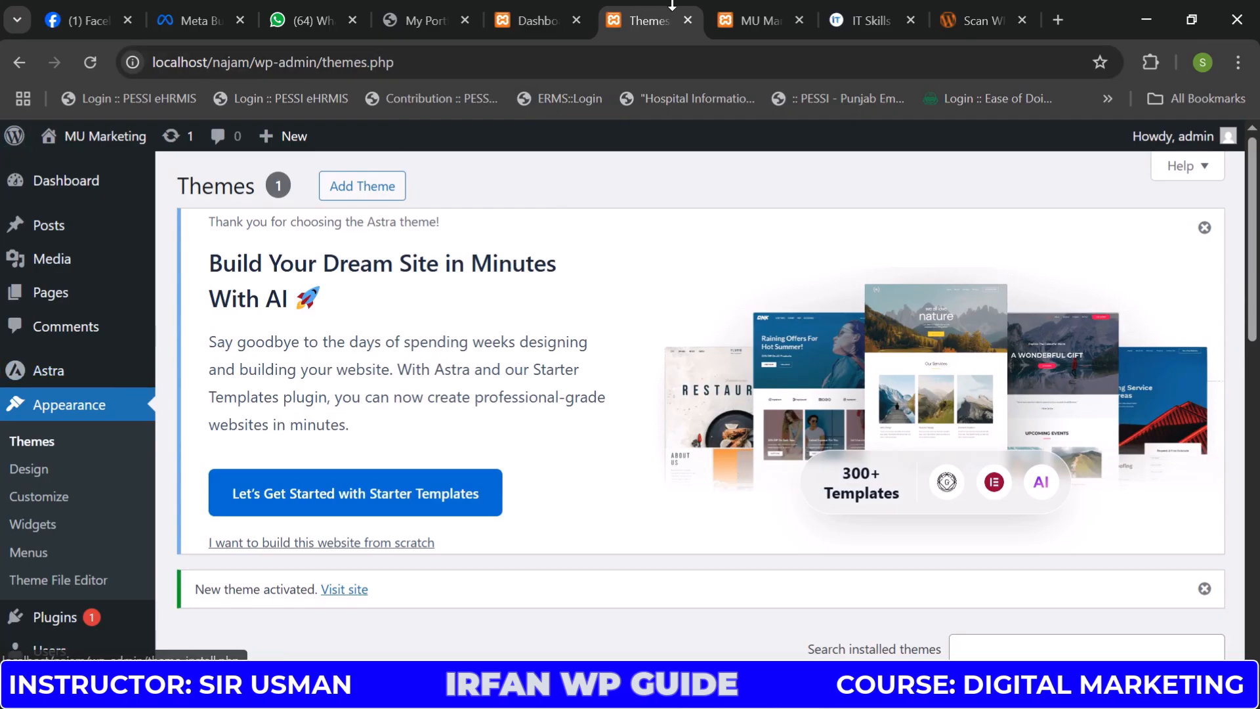
# View the MU Marketing front page, and examine the IT Skills home page's banner, About Us, courses and admission form sections
pyautogui.click(734, 15)
pyautogui.click(869, 13)
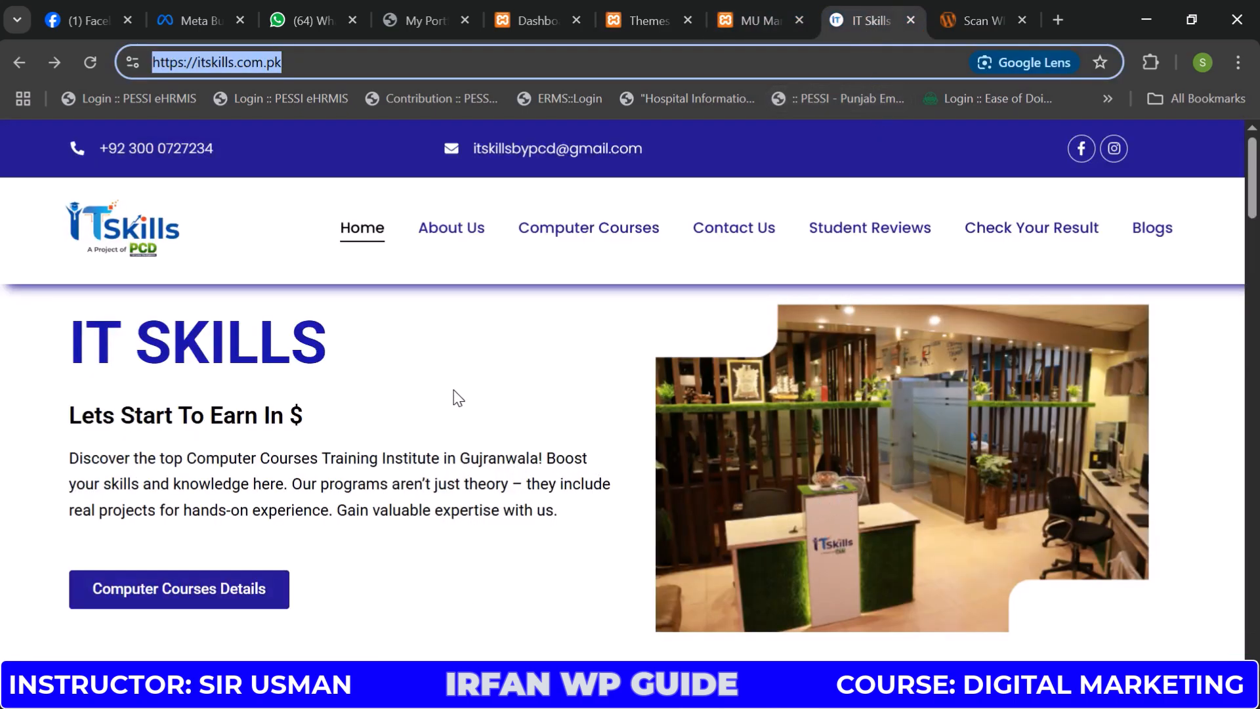
pyautogui.scroll(-10, 455, 397)
pyautogui.scroll(-5, 922, 337)
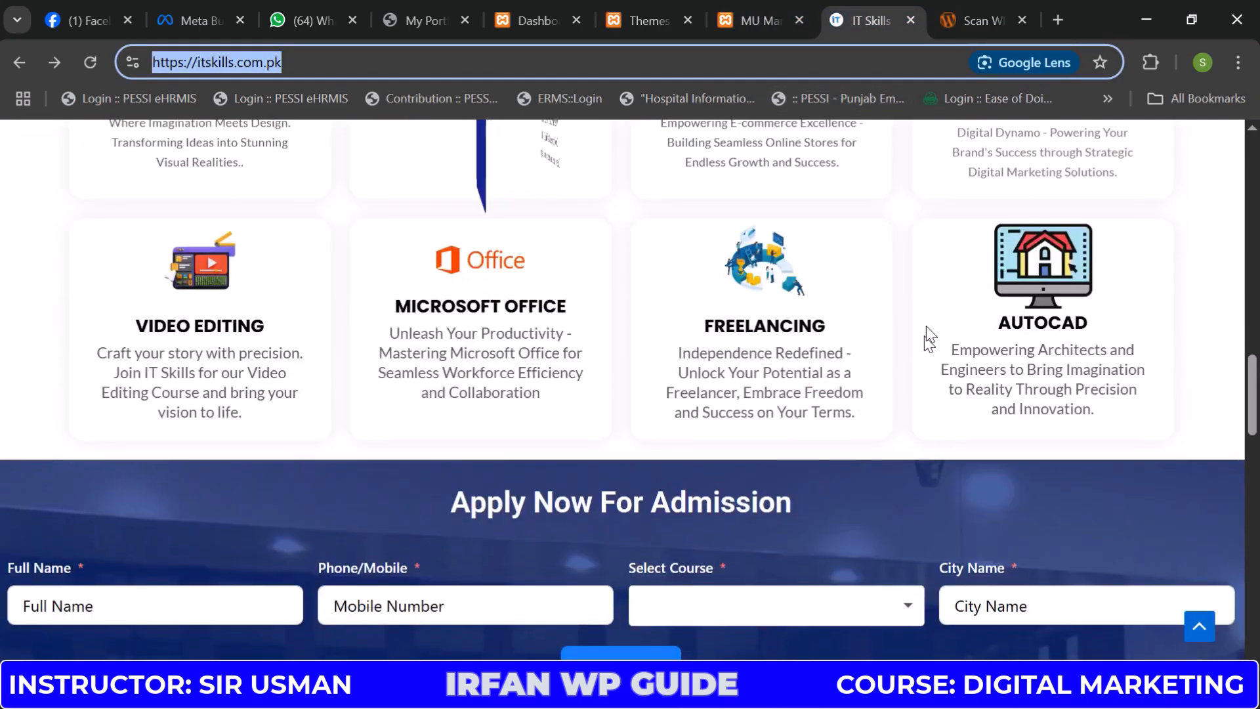
pyautogui.scroll(5, 860, 295)
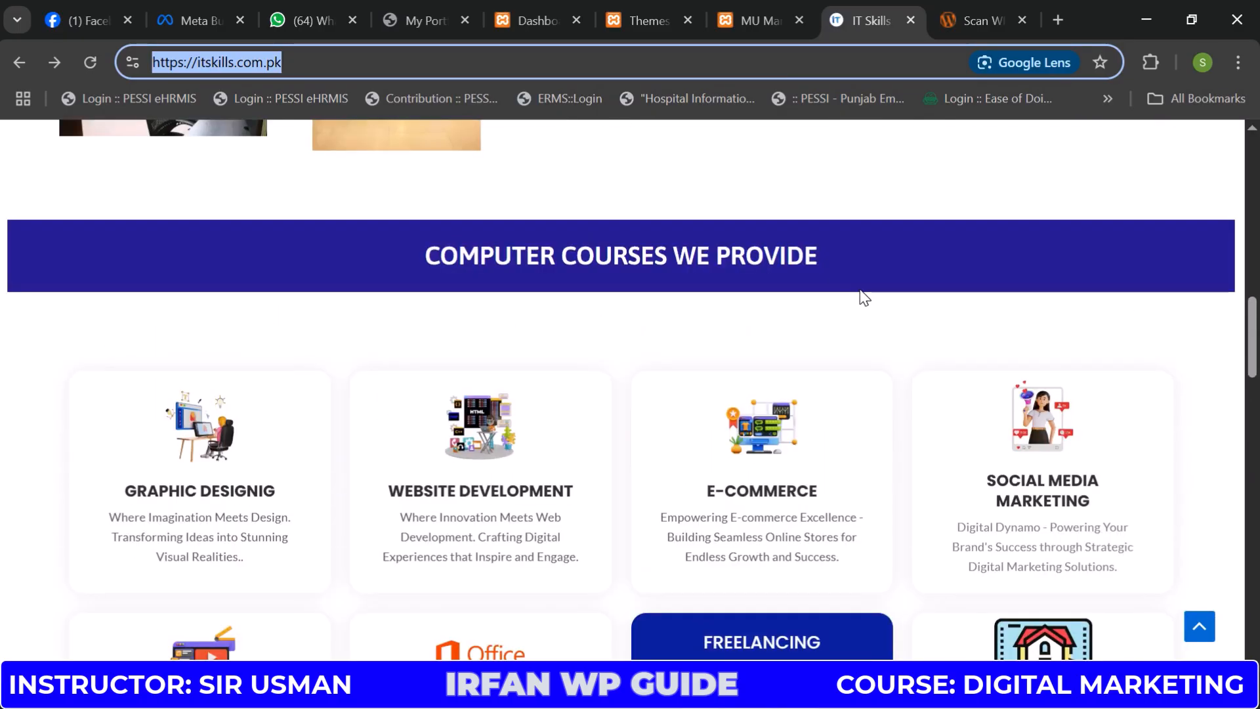
pyautogui.scroll(4, 619, 361)
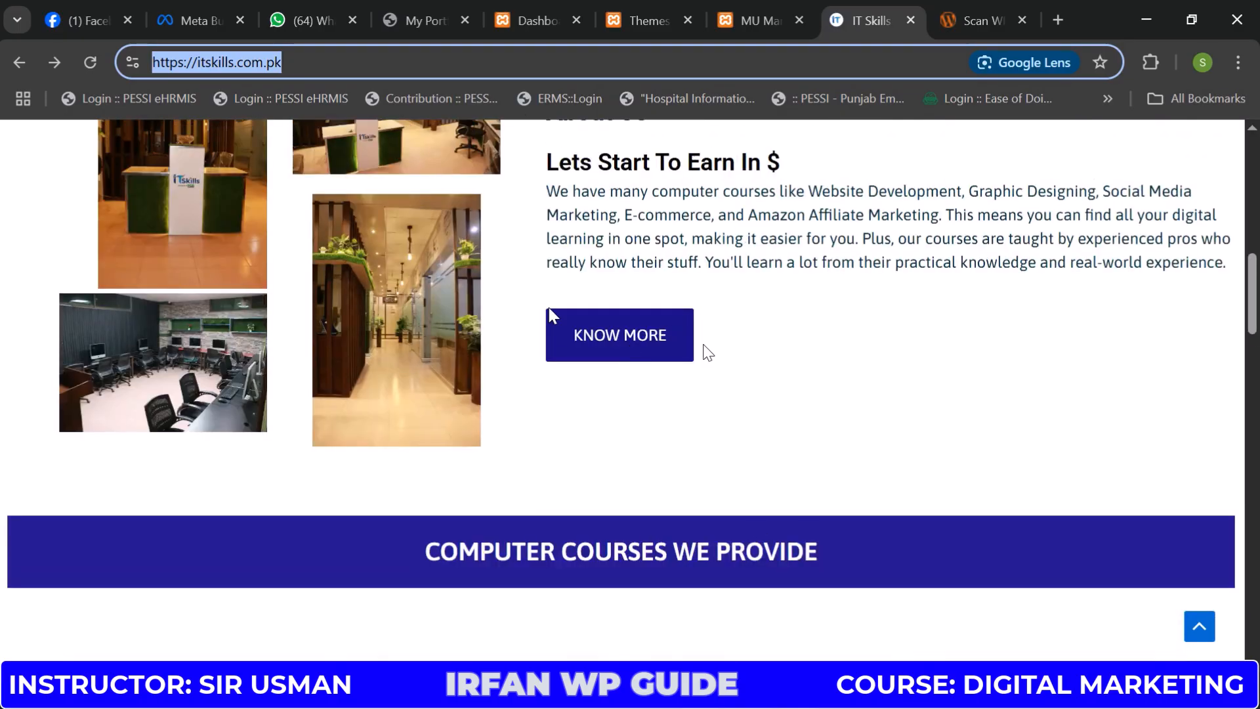
pyautogui.scroll(5, 554, 385)
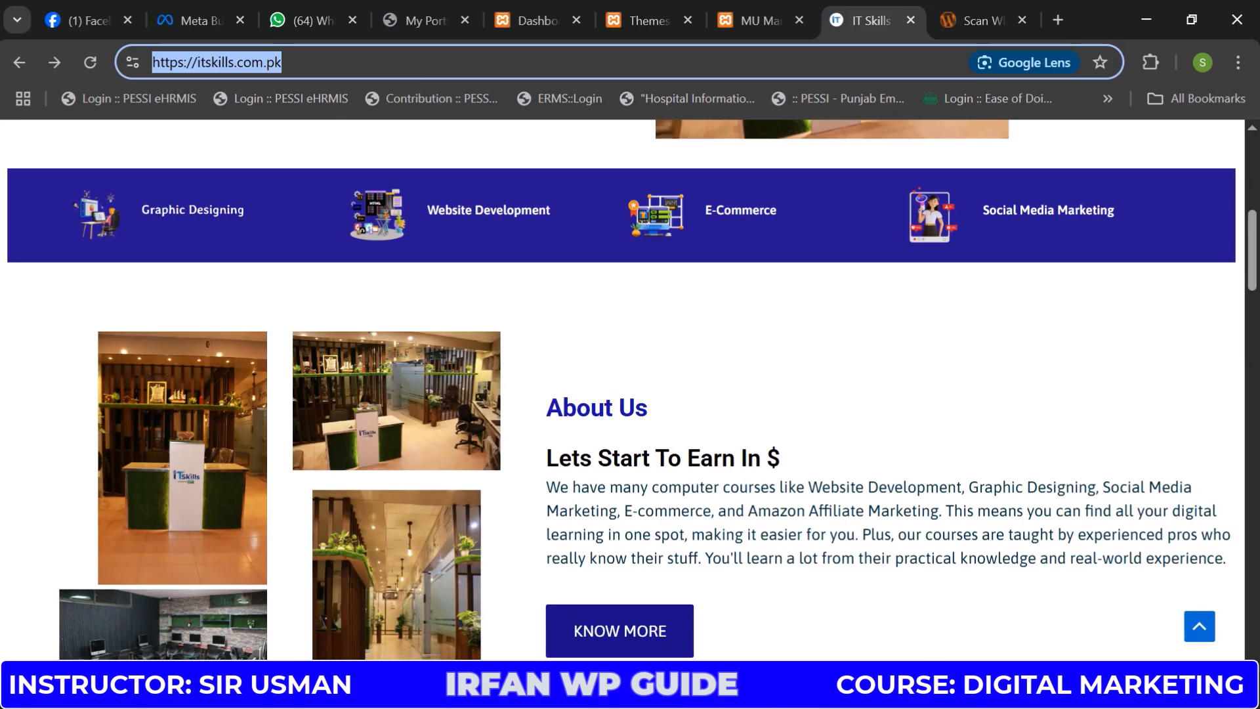
pyautogui.scroll(4, 340, 128)
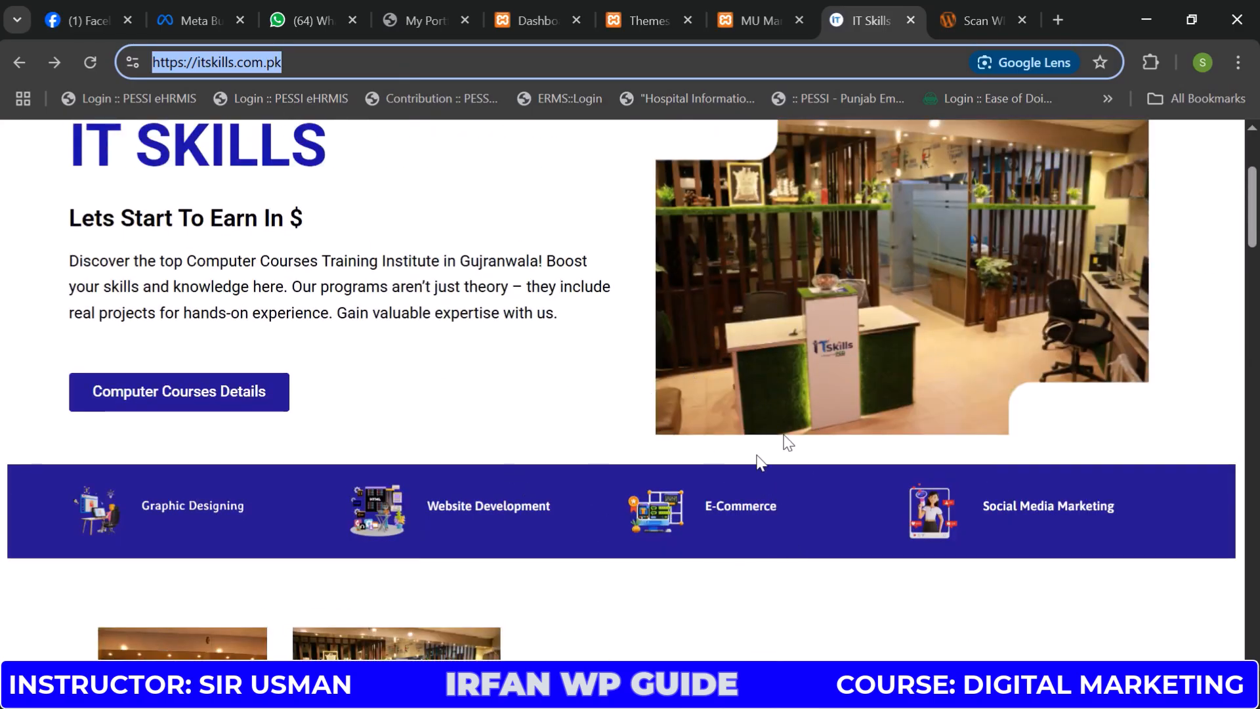
pyautogui.scroll(3, 824, 372)
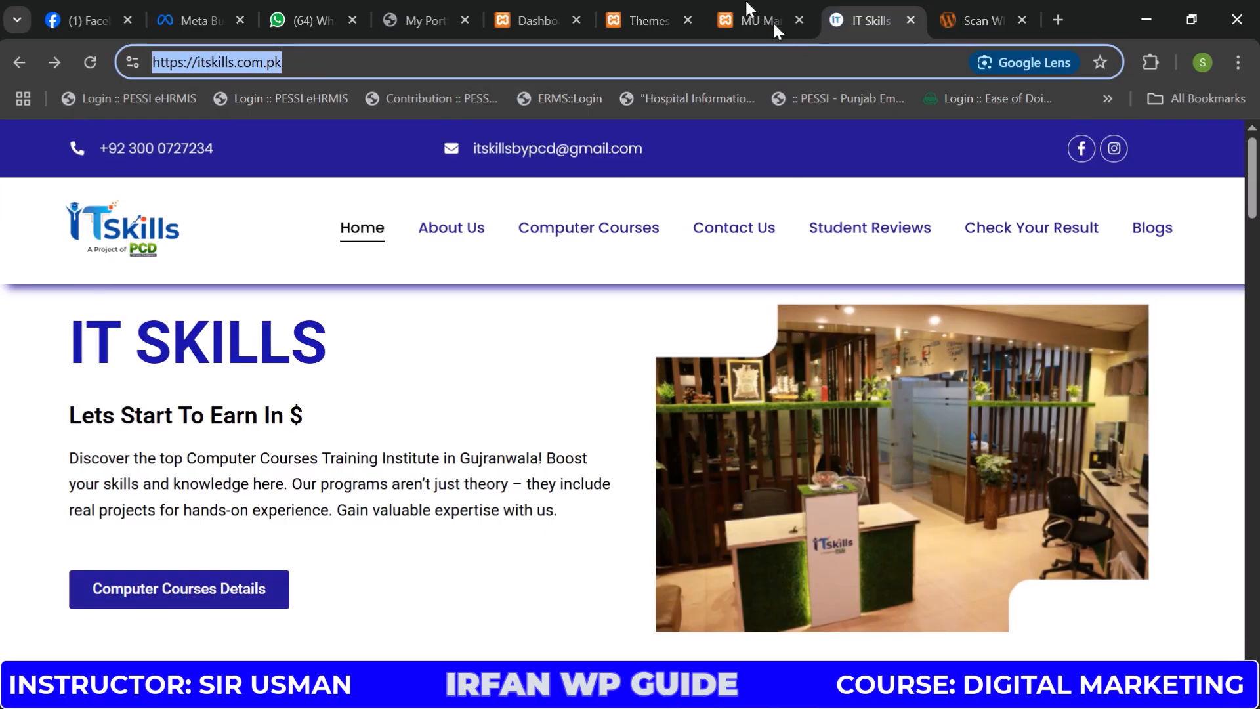
# Return to the Themes page, open the Installed Plugins page in a new browser tab, and close the Themes tab
pyautogui.click(657, 19)
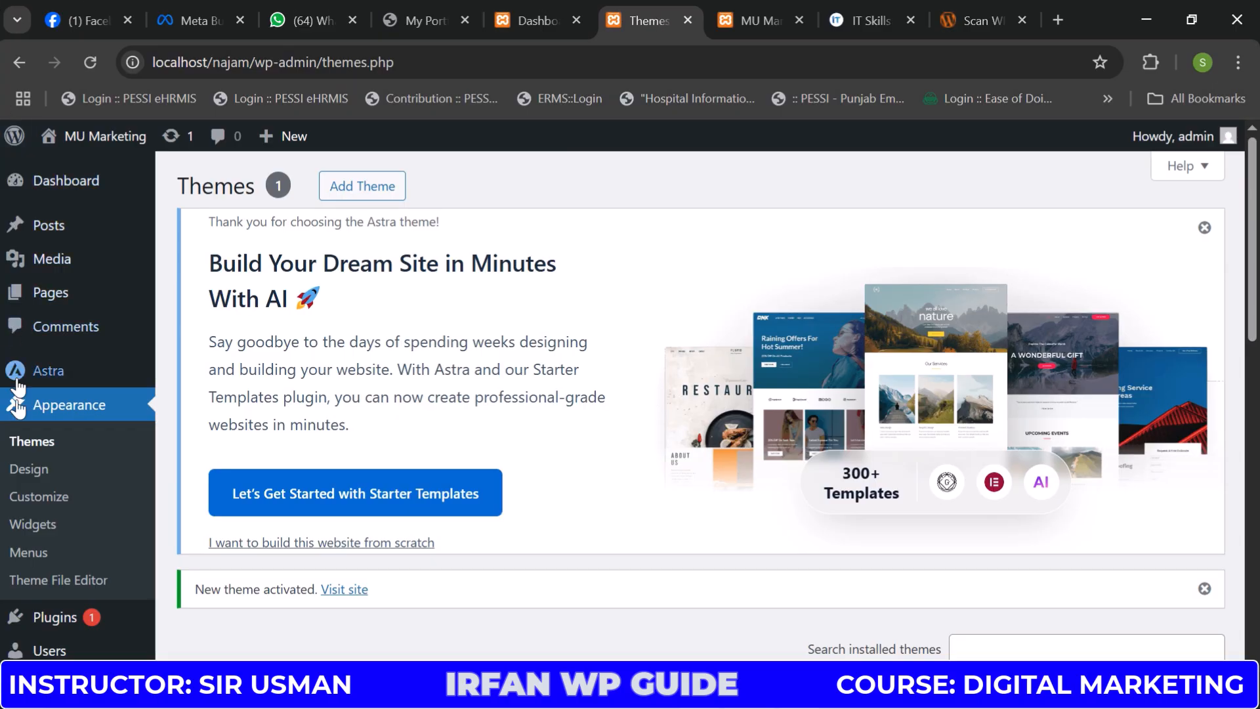
pyautogui.scroll(-4, 33, 551)
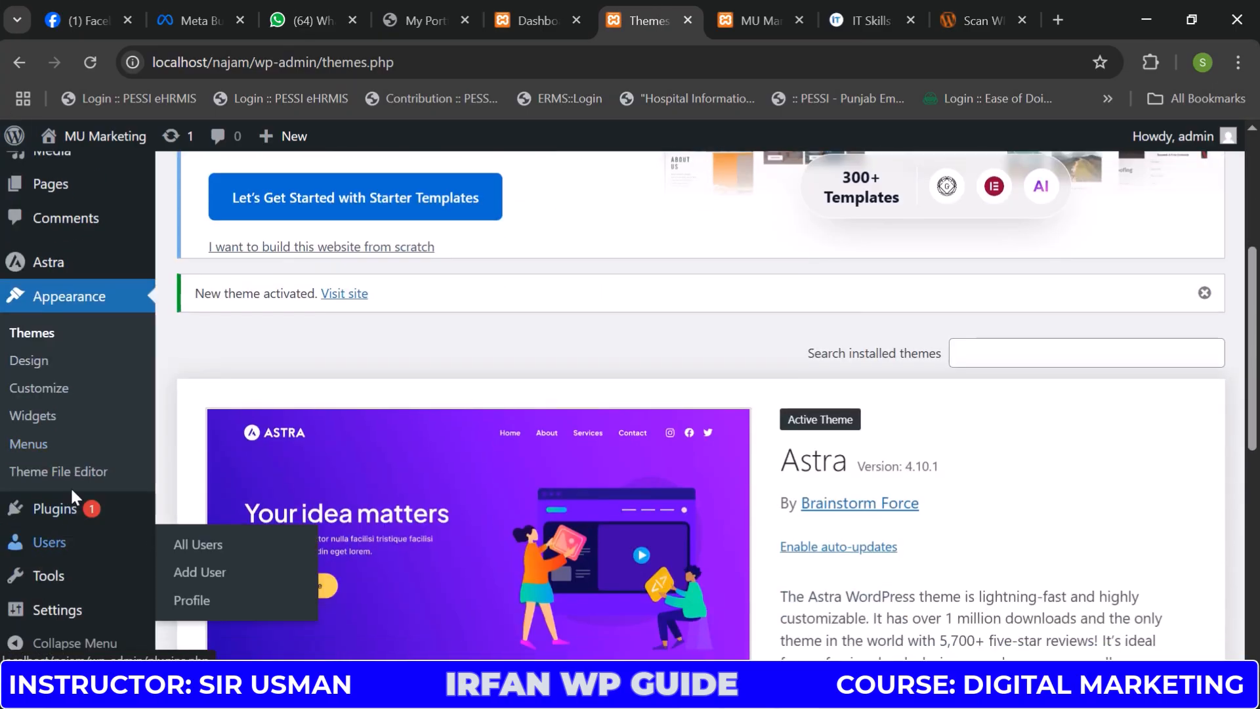
pyautogui.moveTo(33, 513)
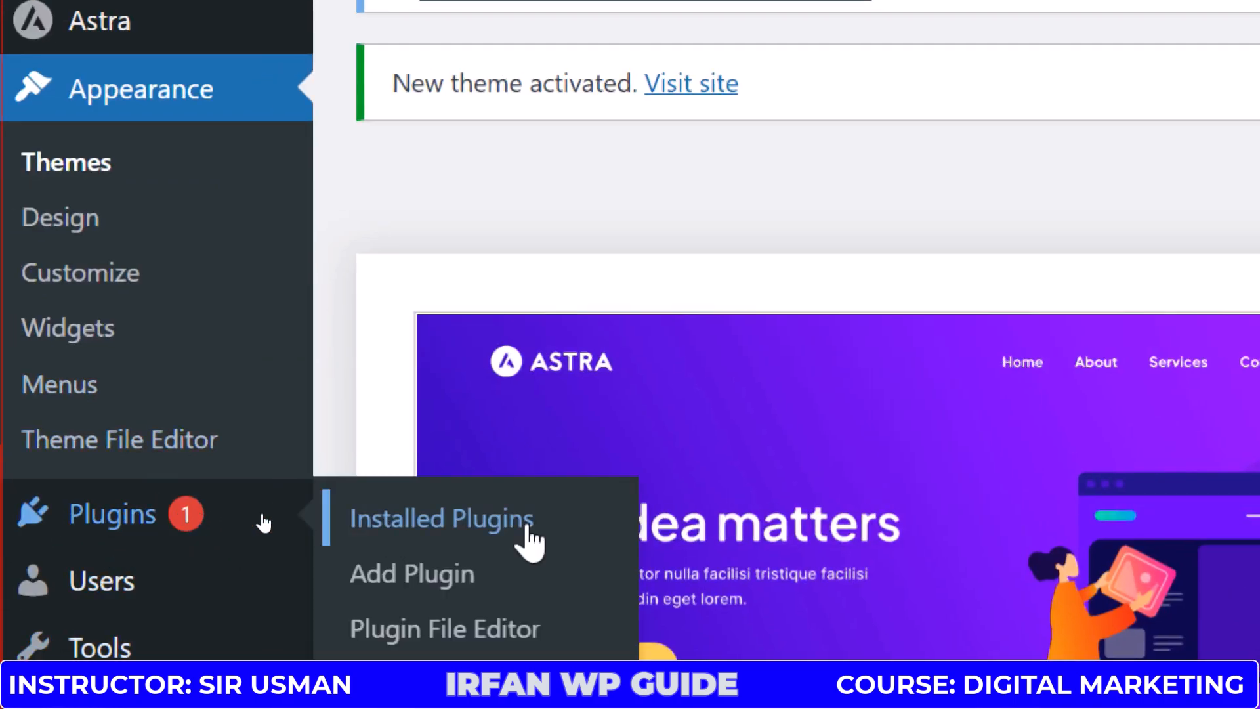
pyautogui.rightClick(490, 553)
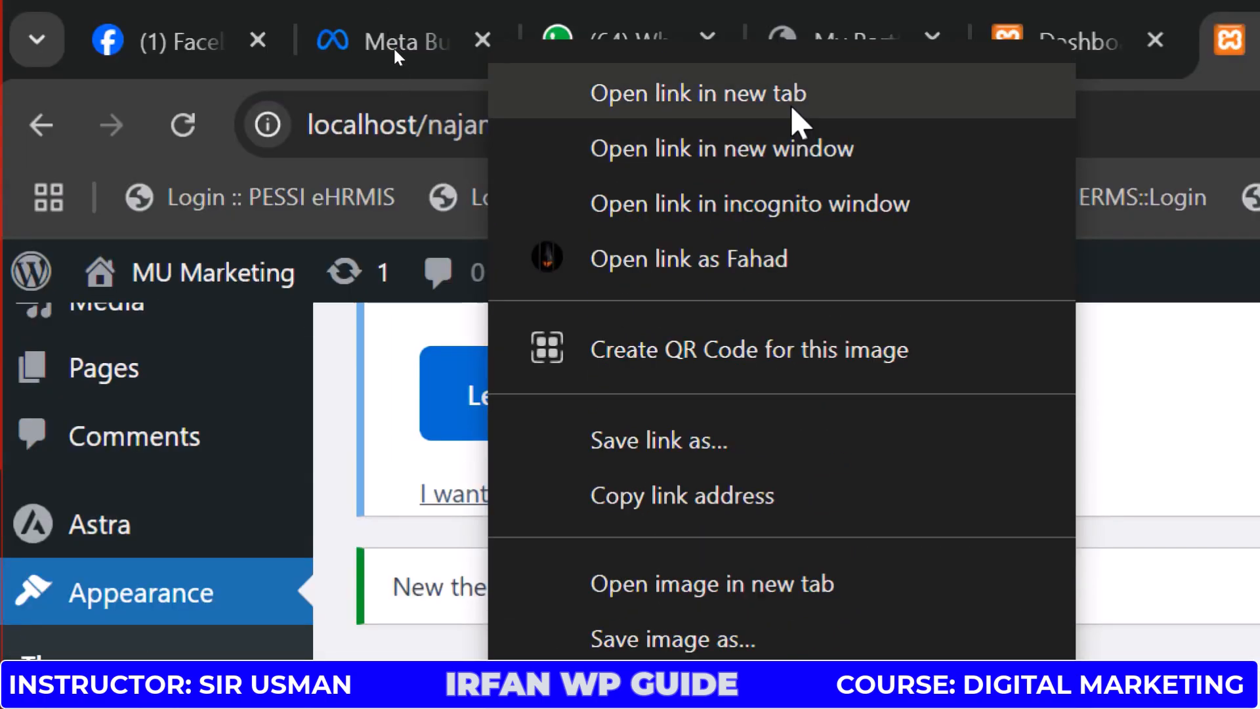
pyautogui.click(796, 94)
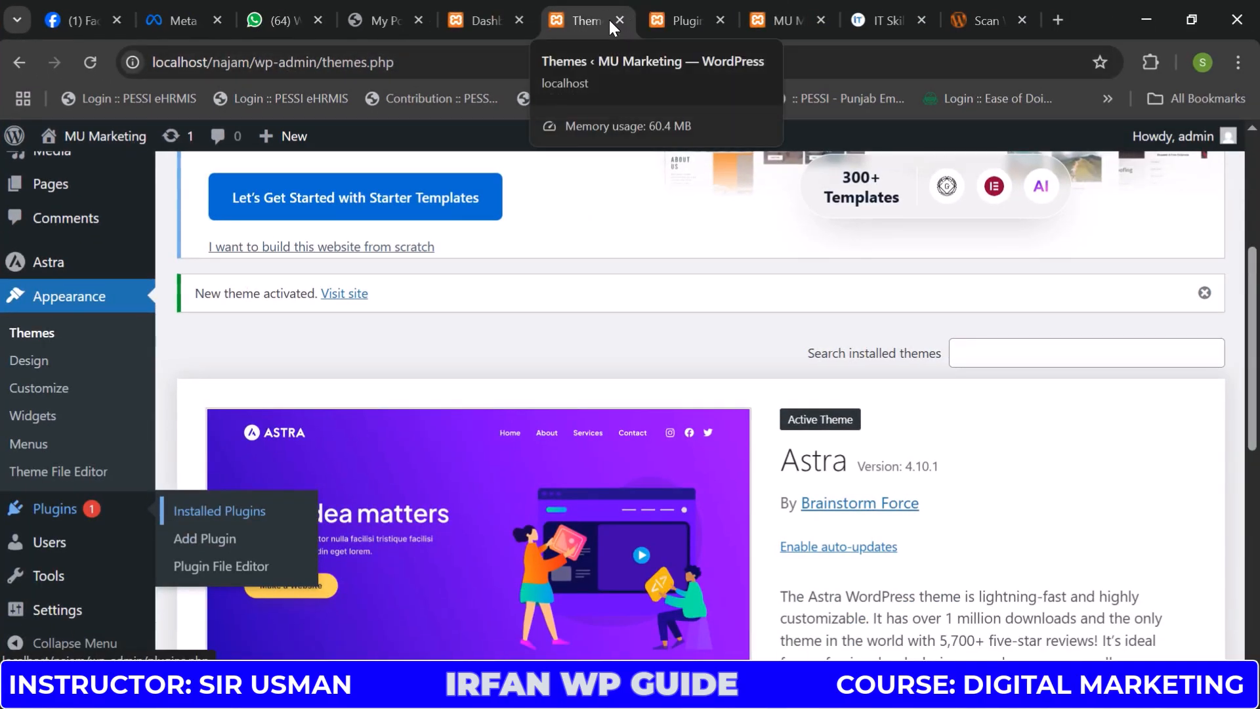
pyautogui.click(618, 22)
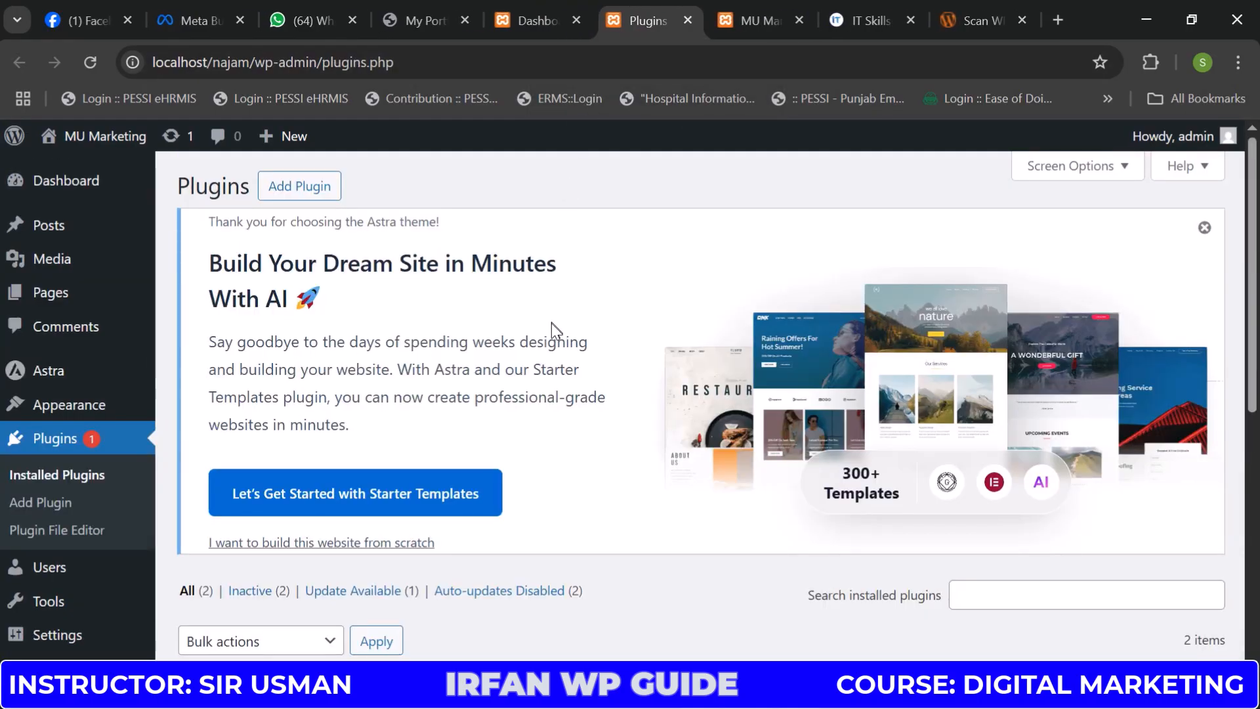
pyautogui.click(523, 17)
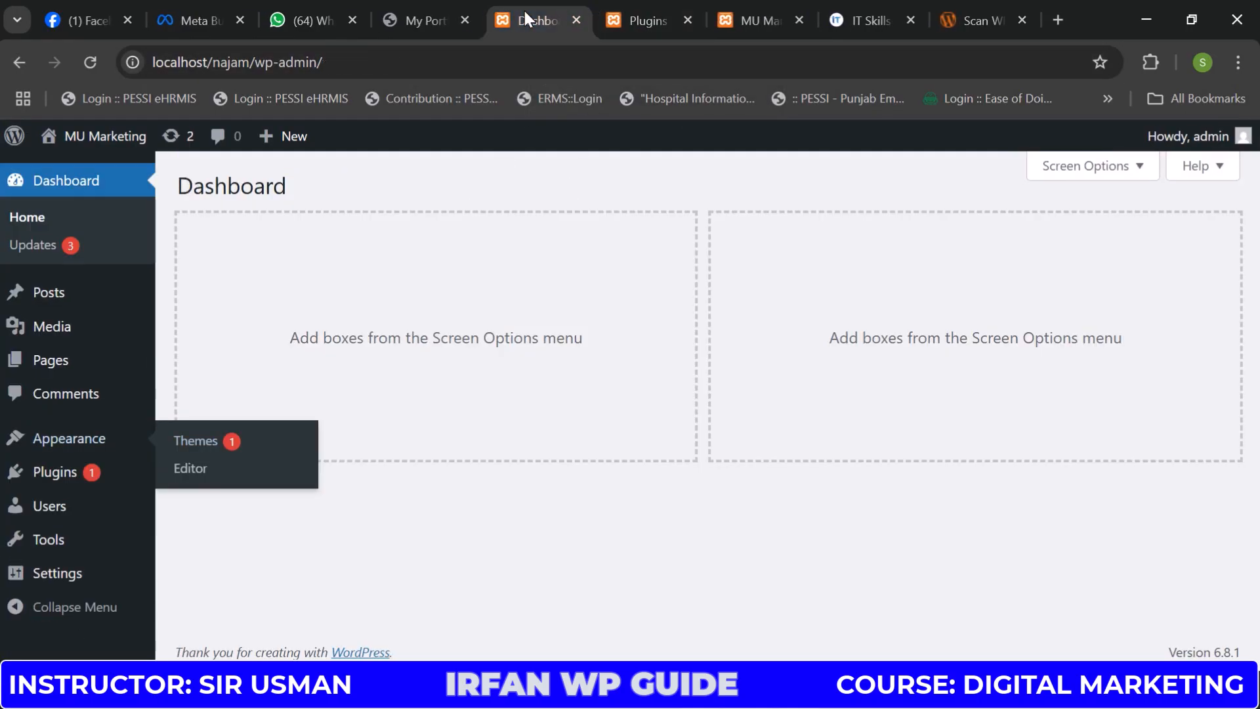
pyautogui.click(631, 20)
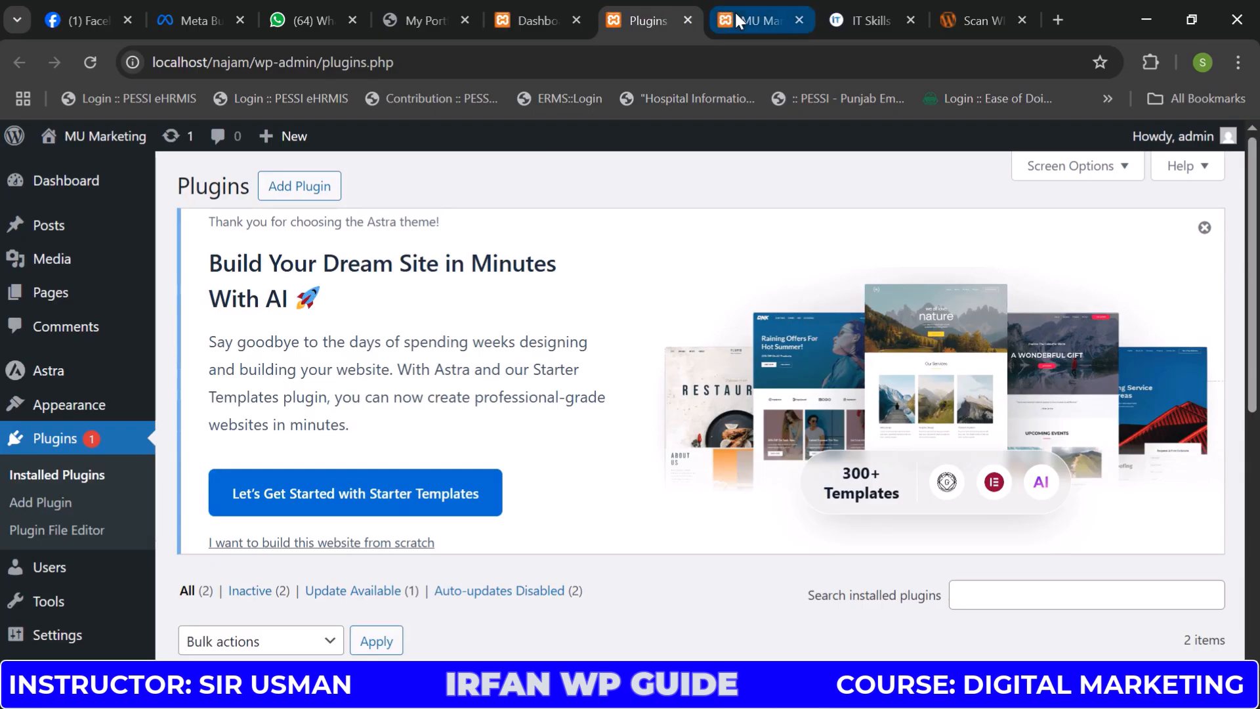
pyautogui.click(735, 20)
pyautogui.click(645, 15)
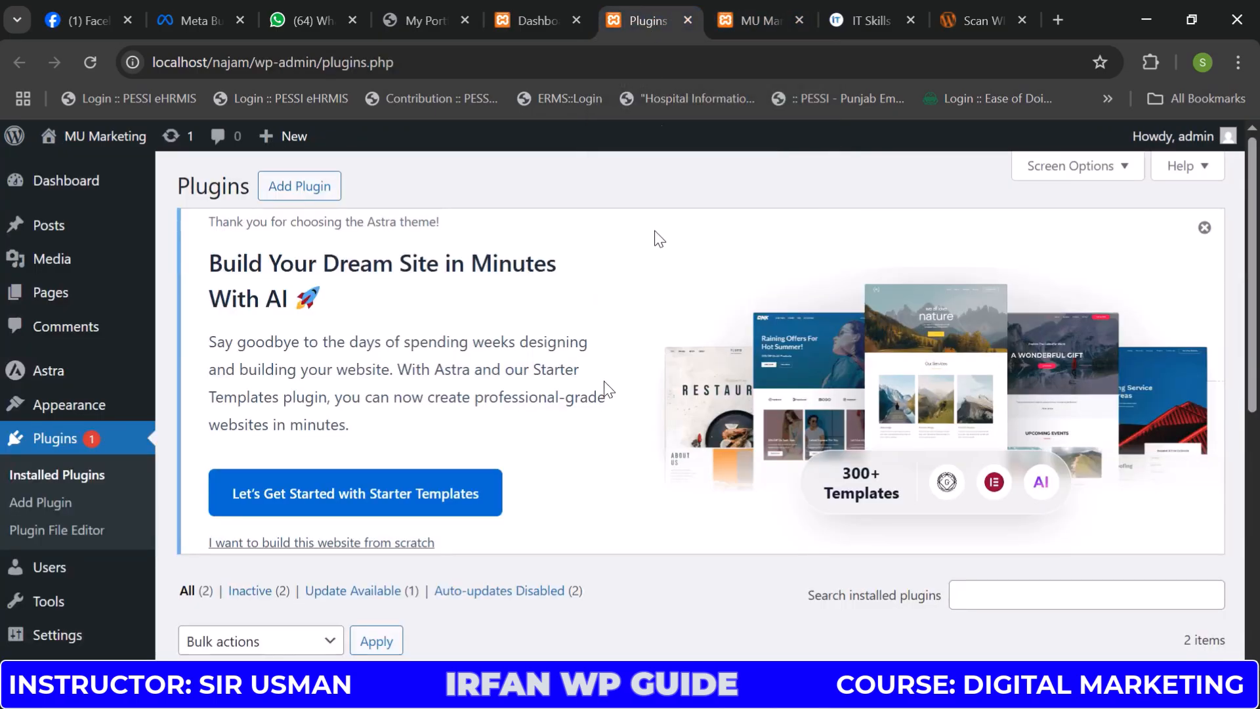
# Select all installed plugins, Akismet Anti-spam and Hello Dolly, delete them with a bulk action, and confirm the deletion
pyautogui.scroll(-1, 563, 425)
pyautogui.scroll(-5, 562, 425)
pyautogui.scroll(3, 562, 416)
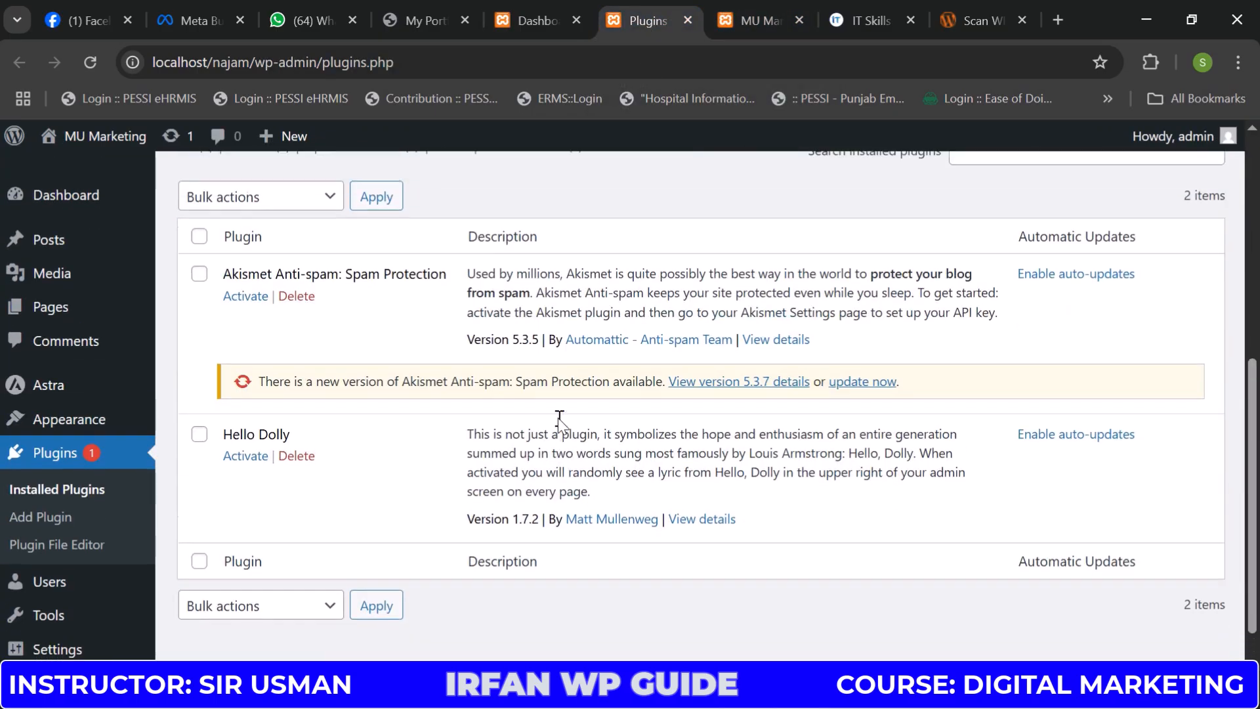
pyautogui.scroll(-3, 563, 420)
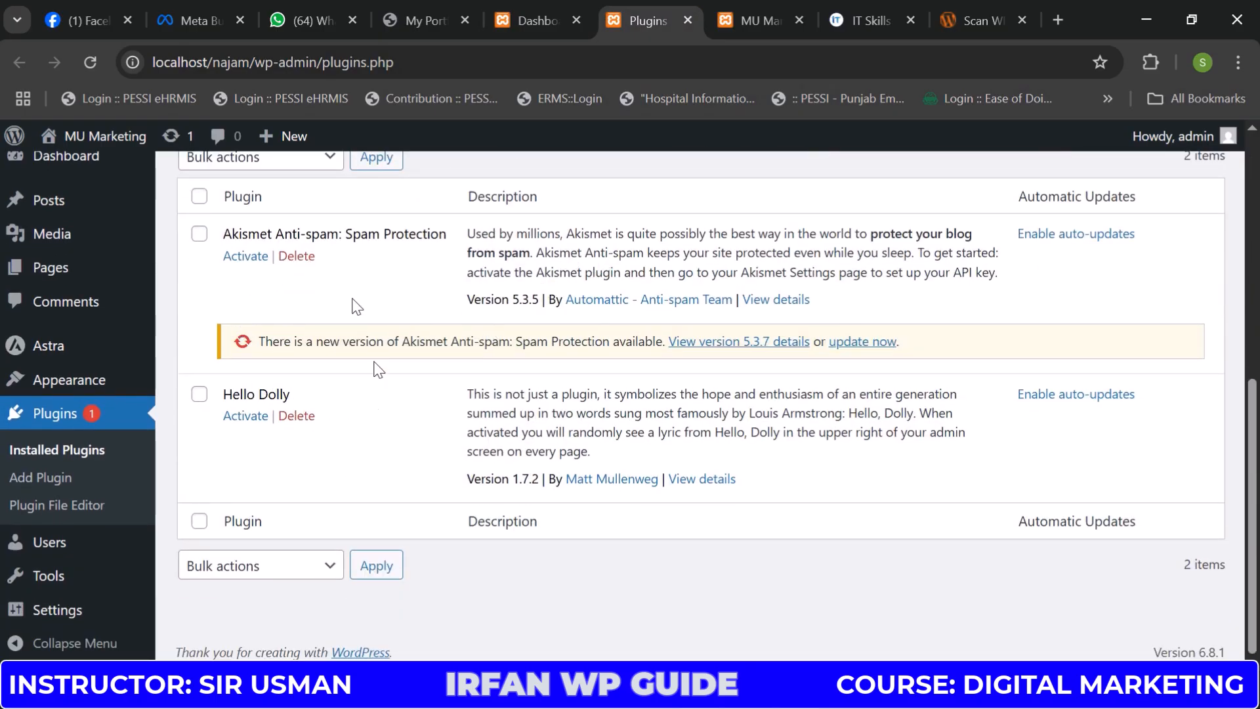
pyautogui.scroll(1, 329, 416)
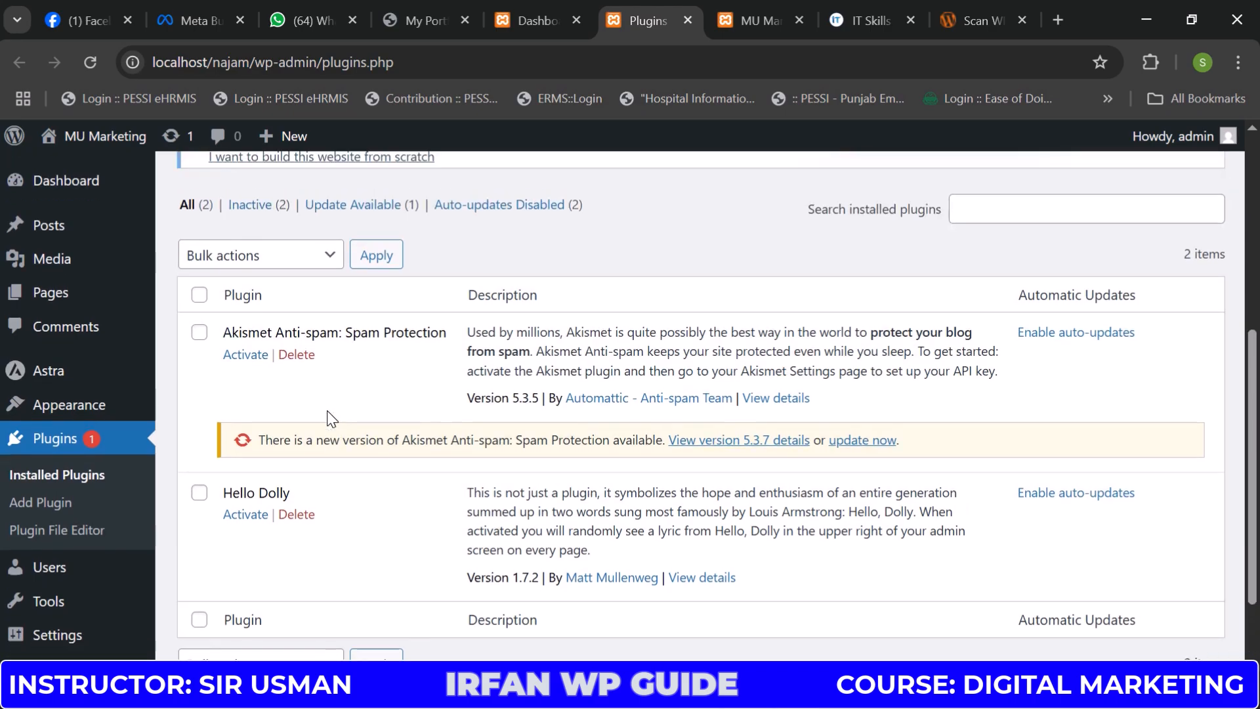
pyautogui.click(199, 297)
pyautogui.click(287, 259)
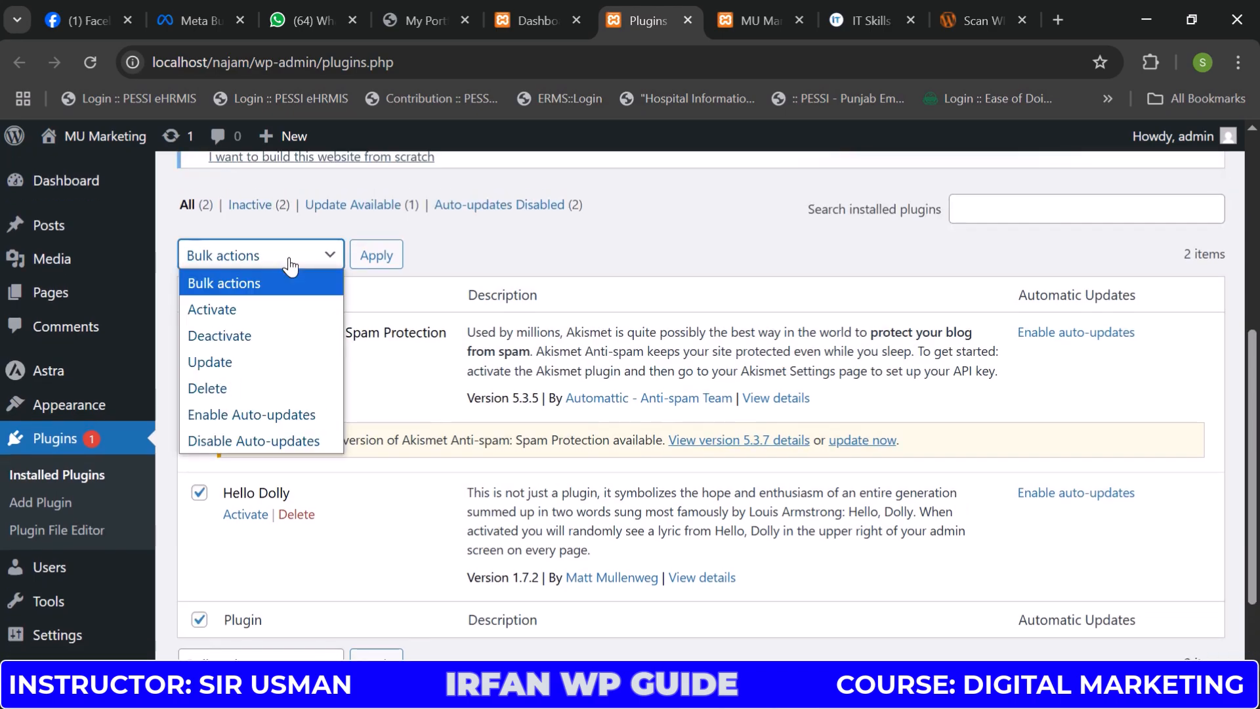
pyautogui.click(304, 389)
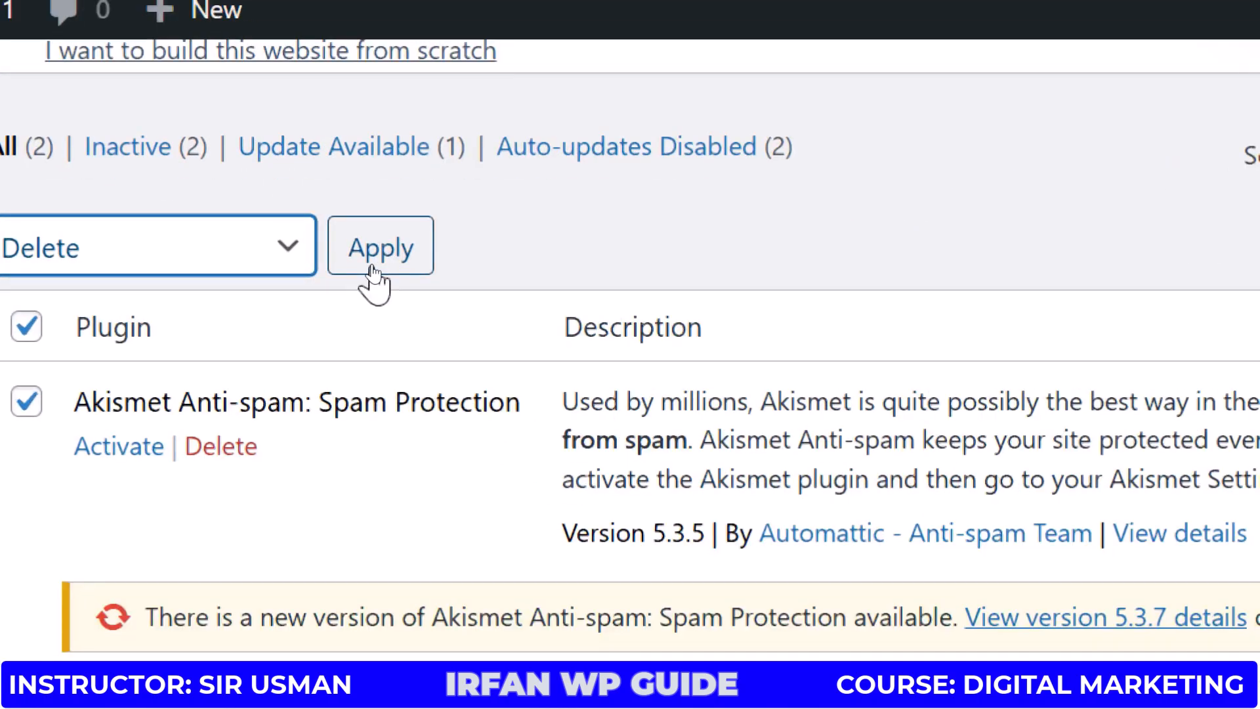
pyautogui.click(373, 281)
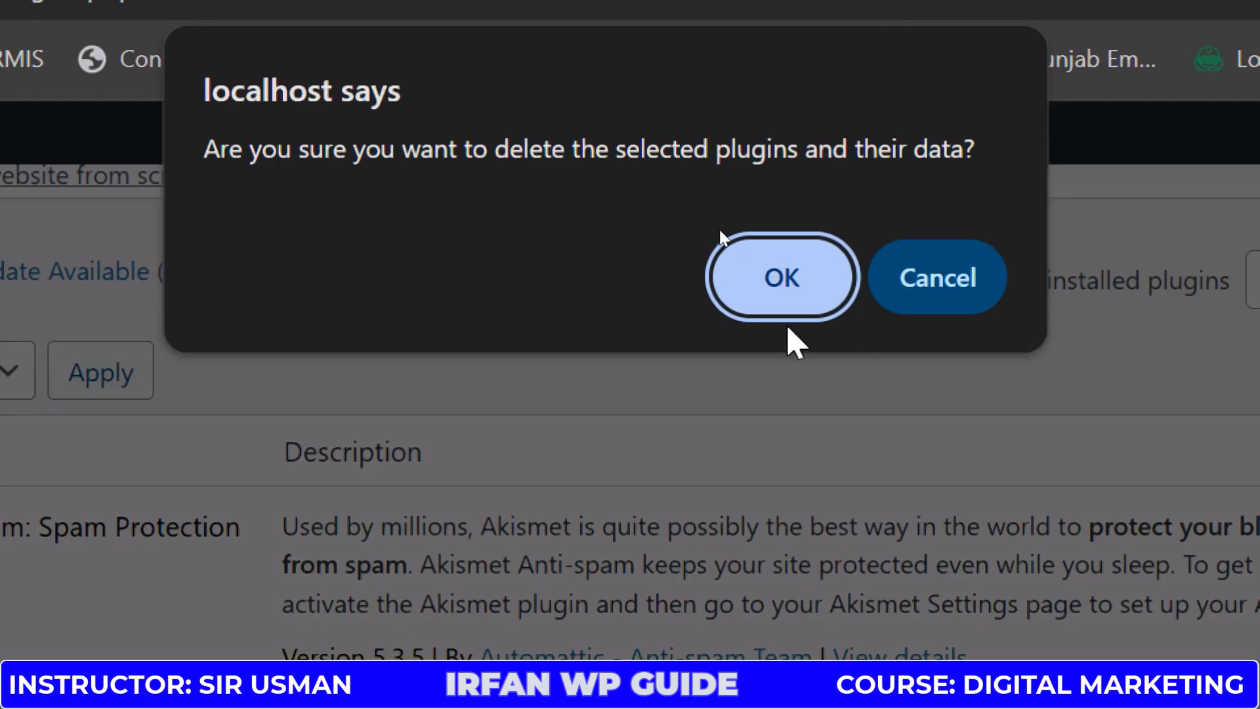
pyautogui.click(786, 305)
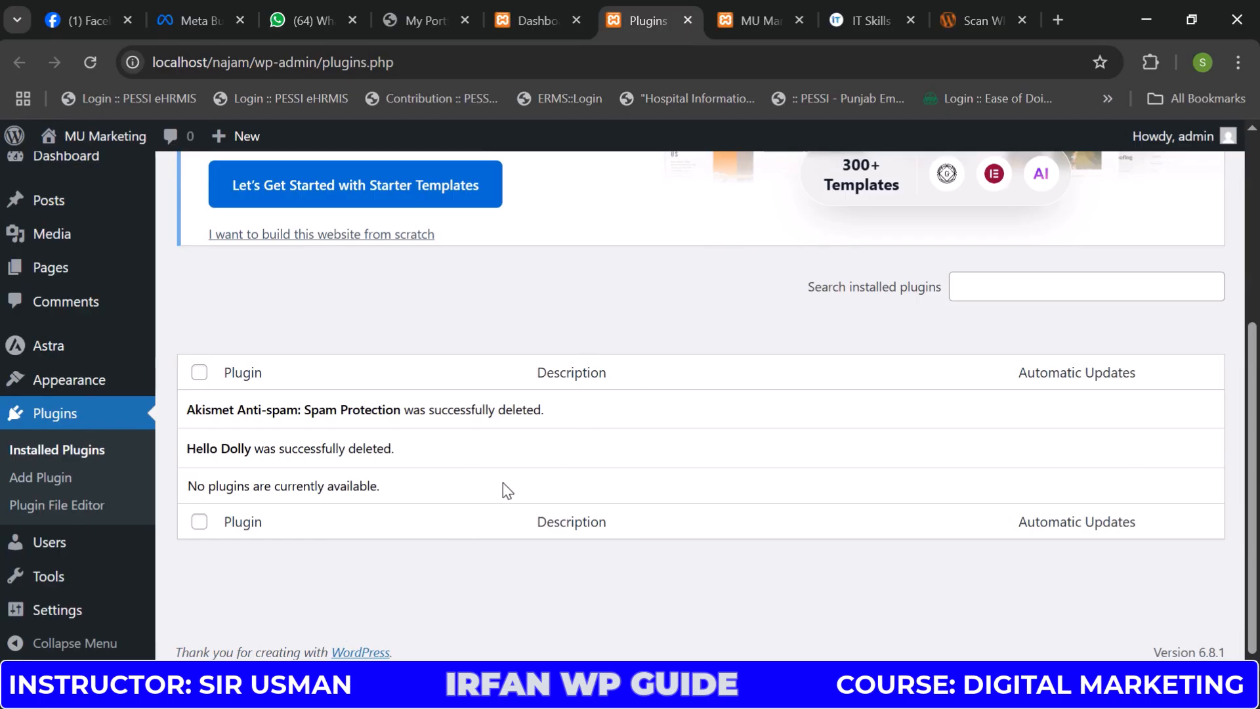
# Open the Add Plugin page and look through the featured plugins
pyautogui.scroll(5, 503, 489)
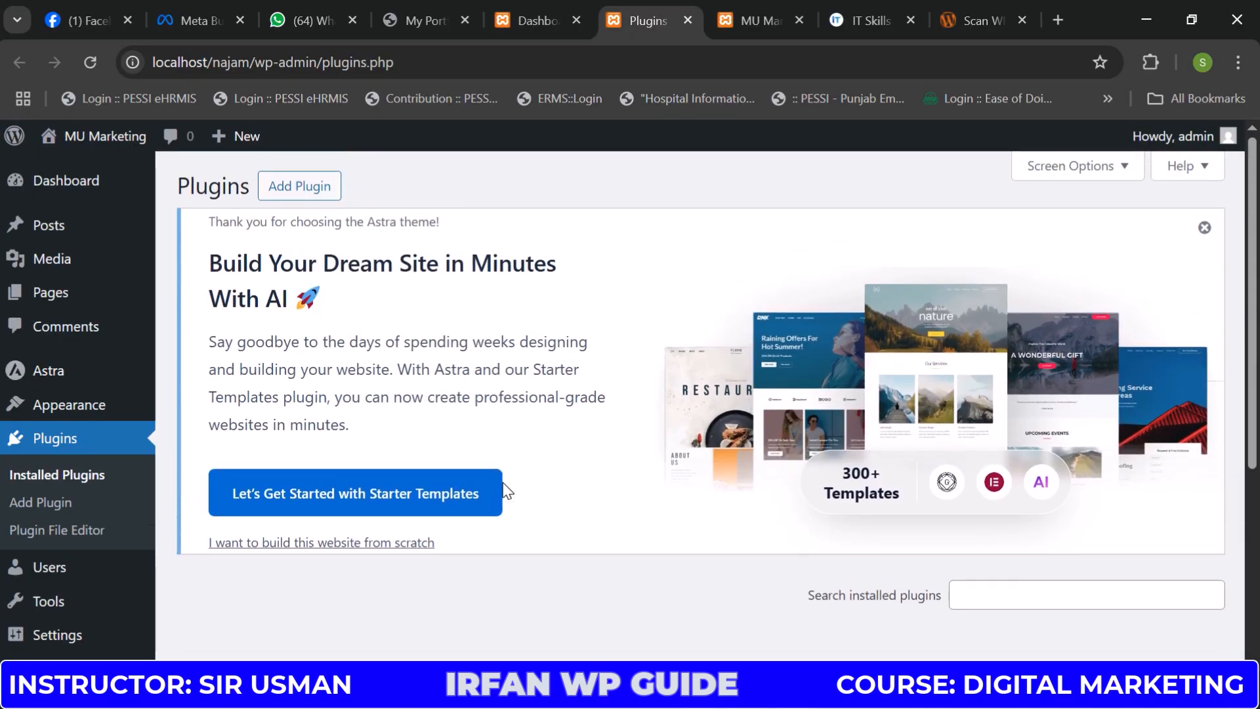
pyautogui.click(301, 189)
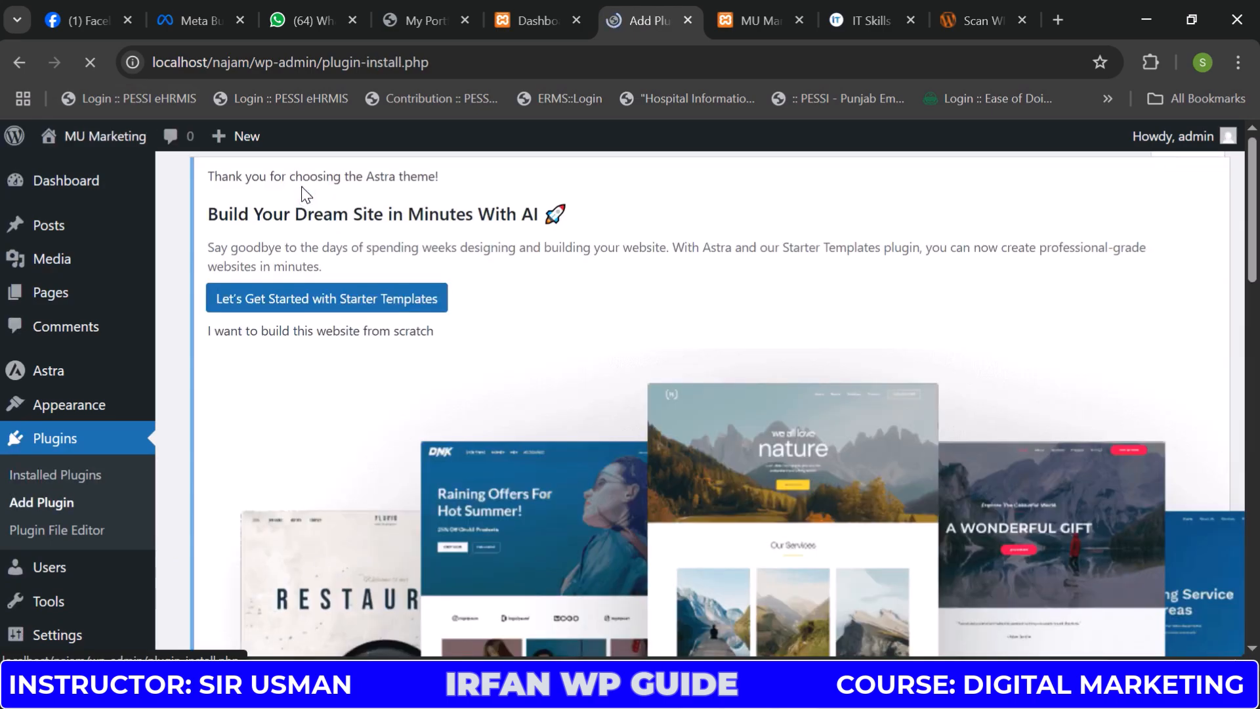
pyautogui.scroll(-5, 782, 403)
pyautogui.scroll(-5, 853, 375)
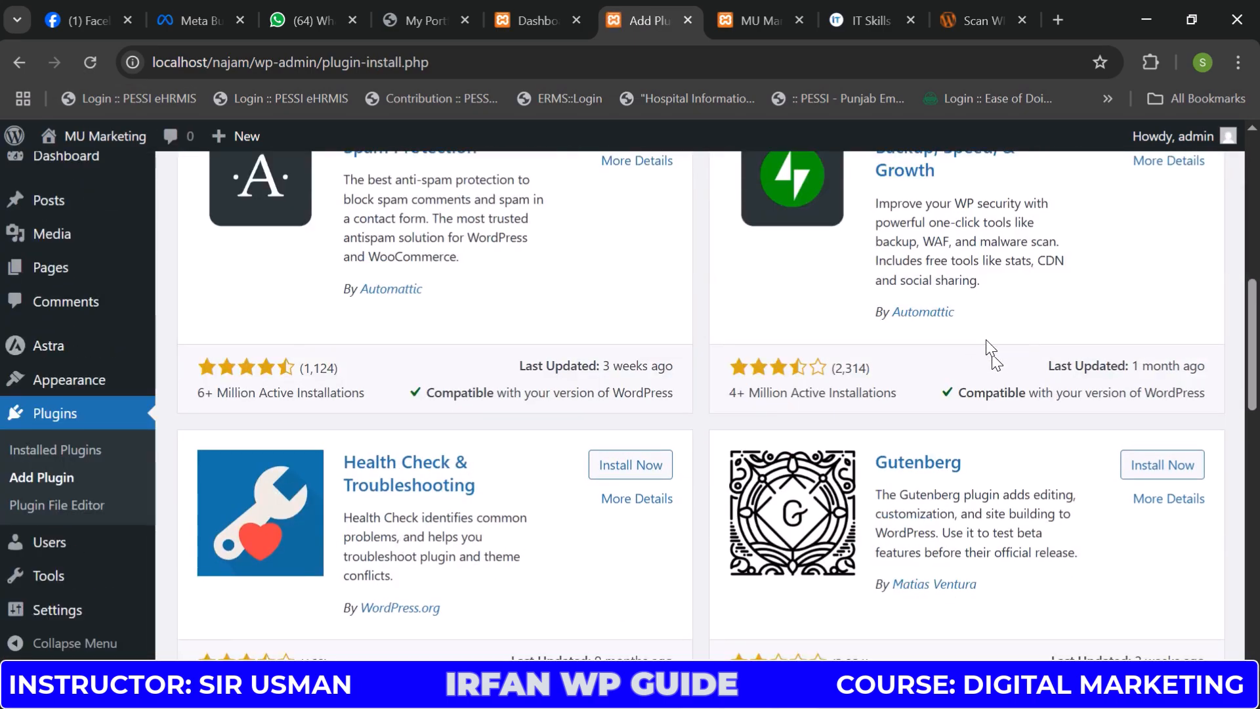
pyautogui.scroll(4, 991, 355)
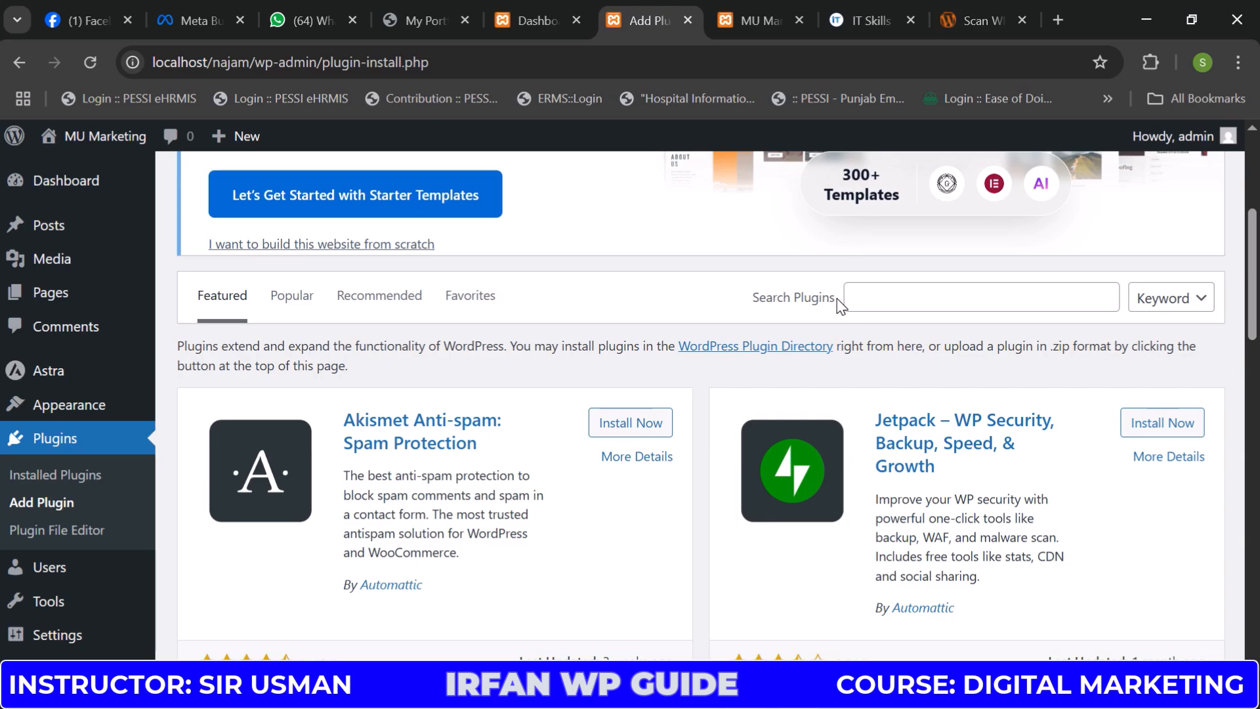
# Search the plugin directory for "elementor" and install the Elementor Website Builder plugin
pyautogui.click(848, 301)
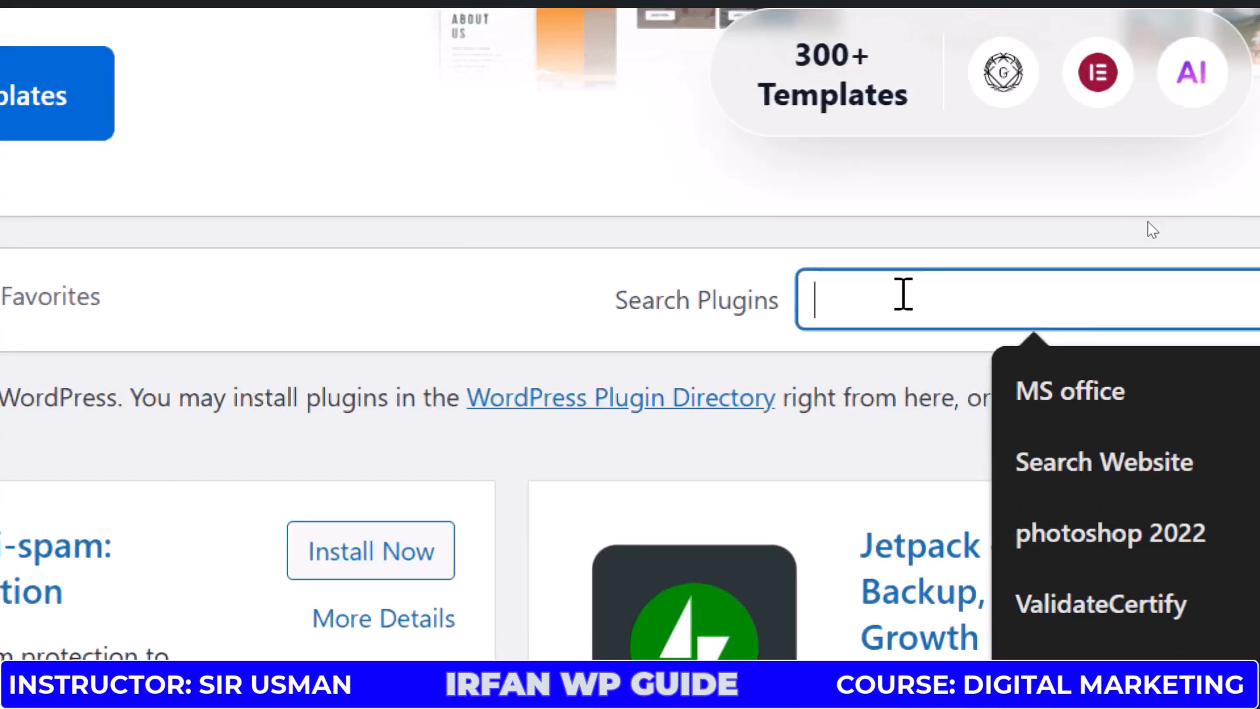
pyautogui.write('e')
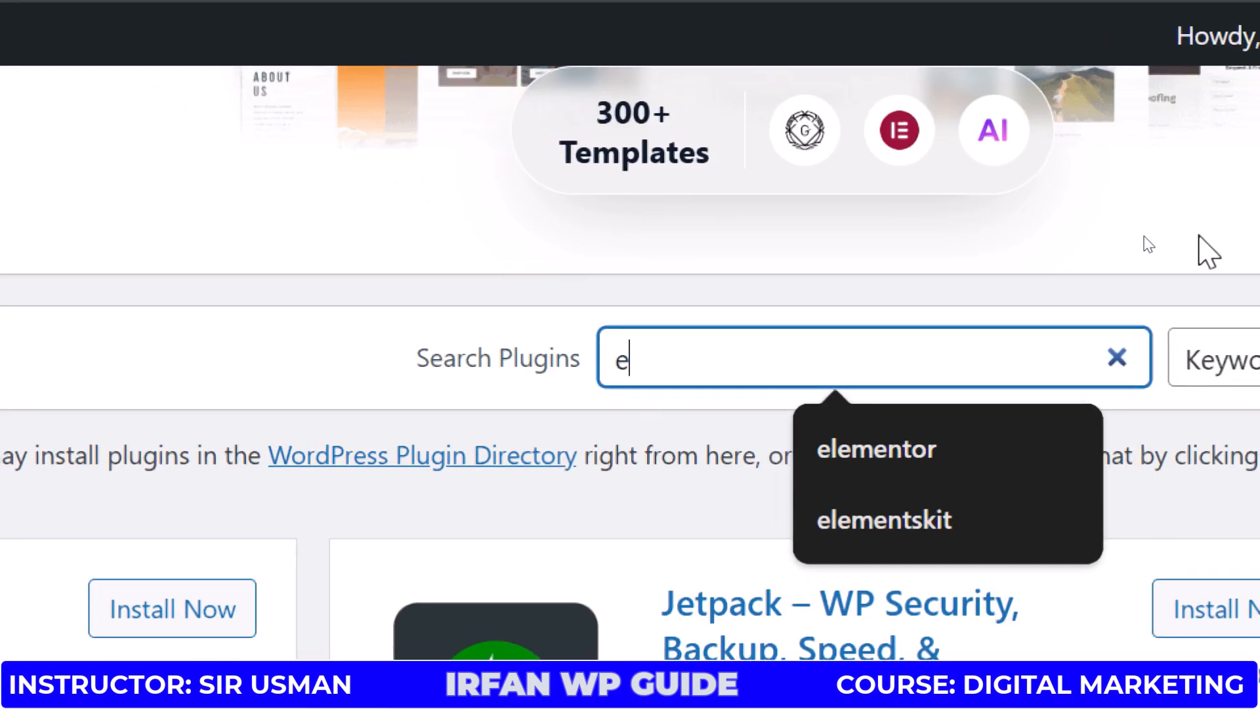
pyautogui.write('le')
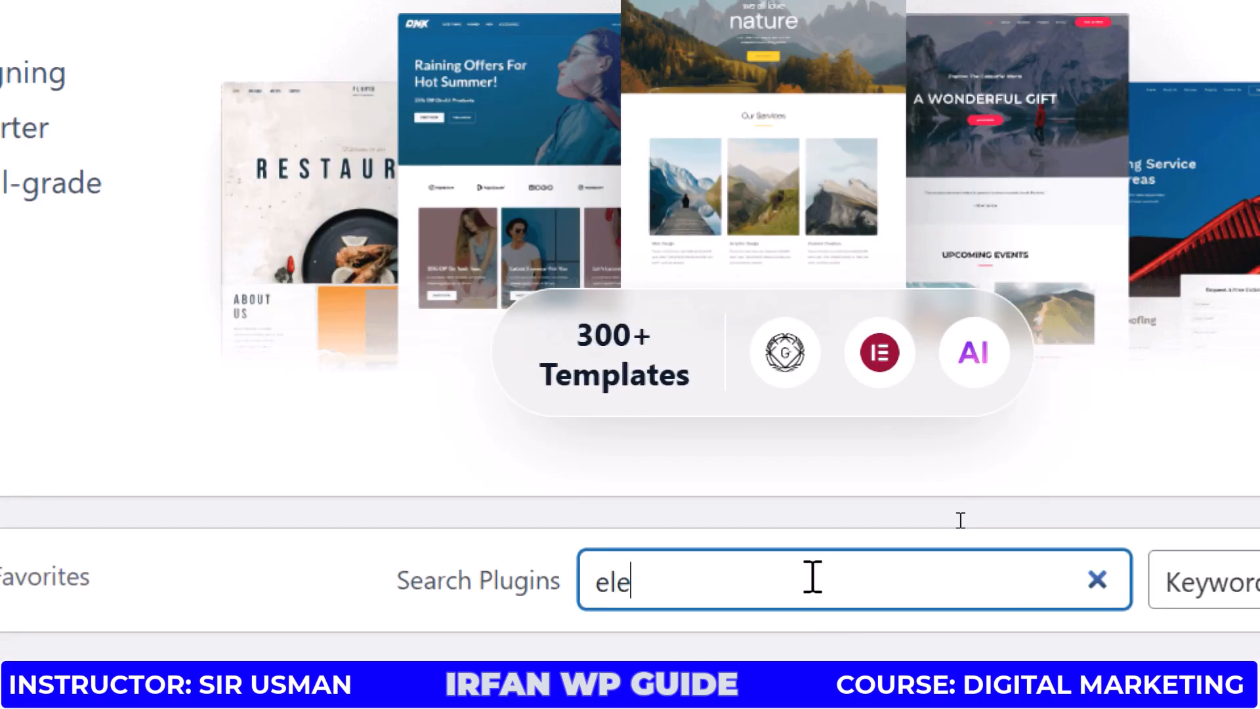
pyautogui.write('ment')
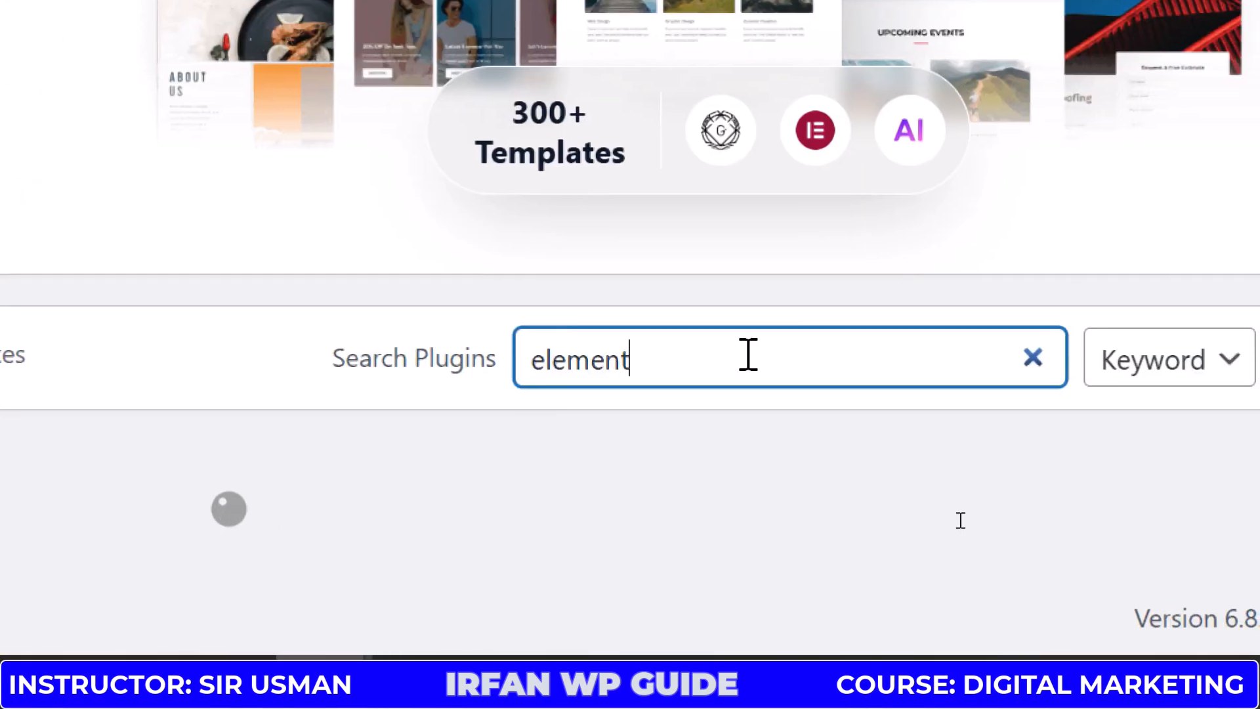
pyautogui.write('or')
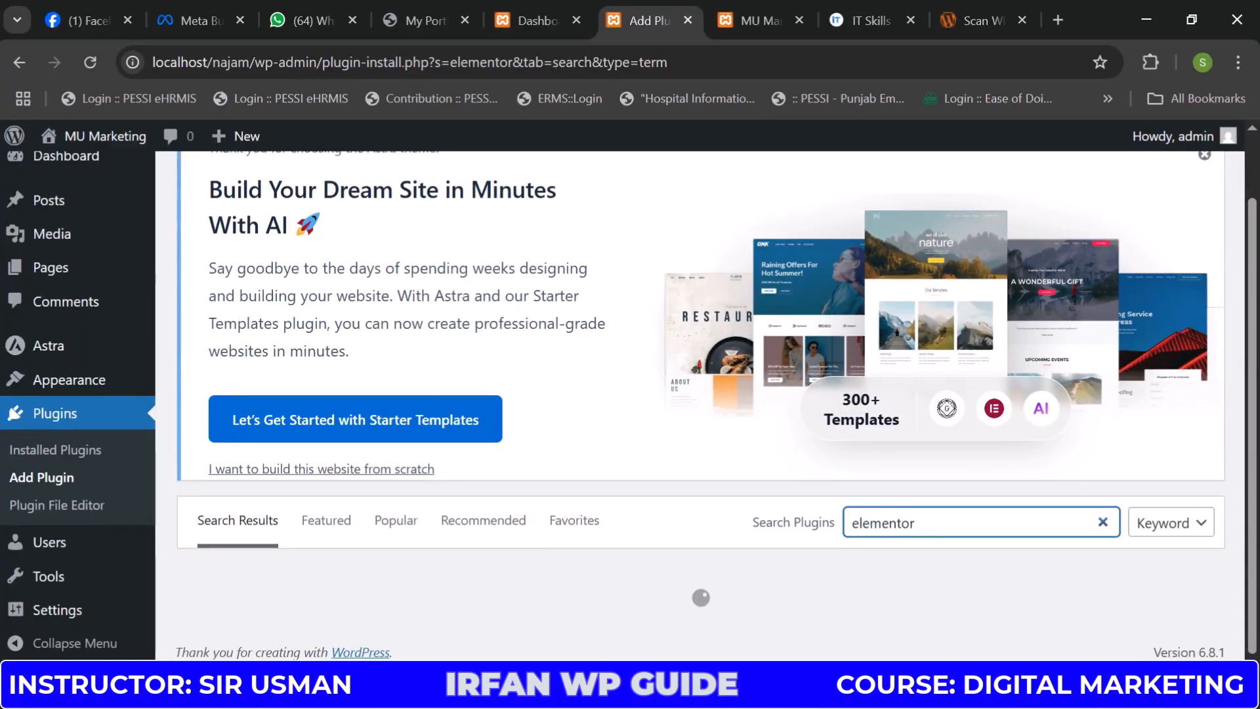
pyautogui.scroll(-3, 828, 552)
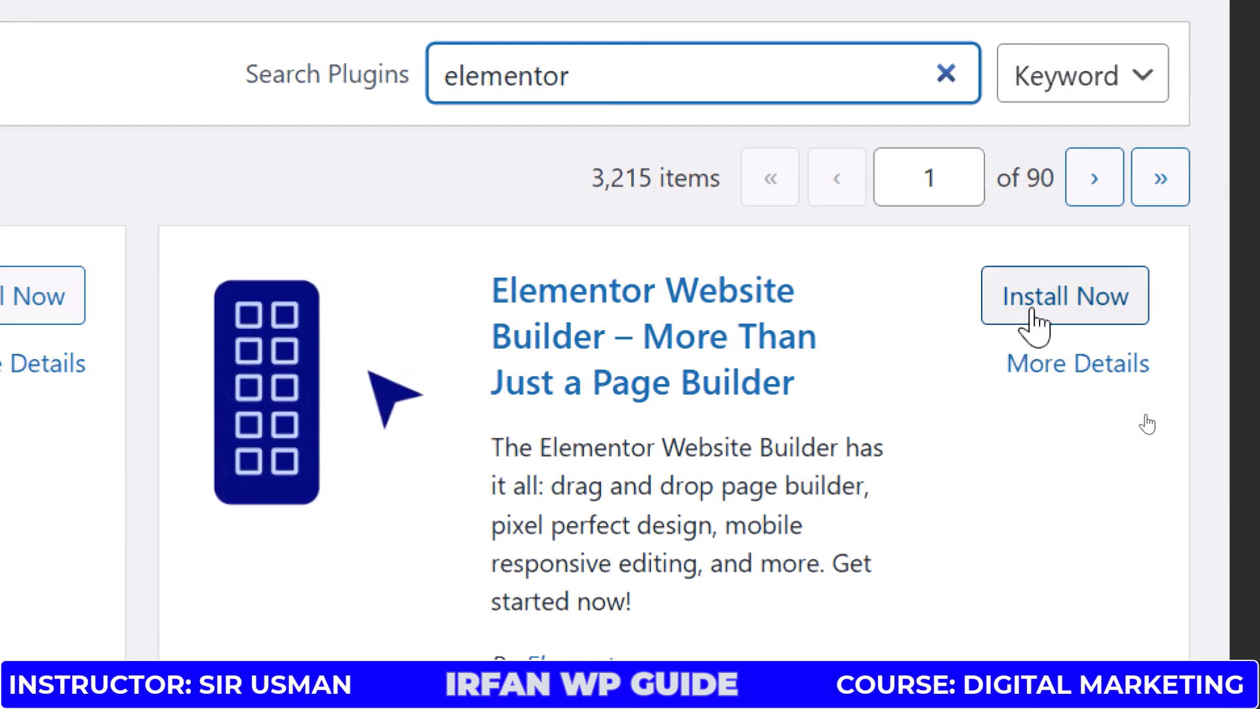
pyautogui.click(1031, 317)
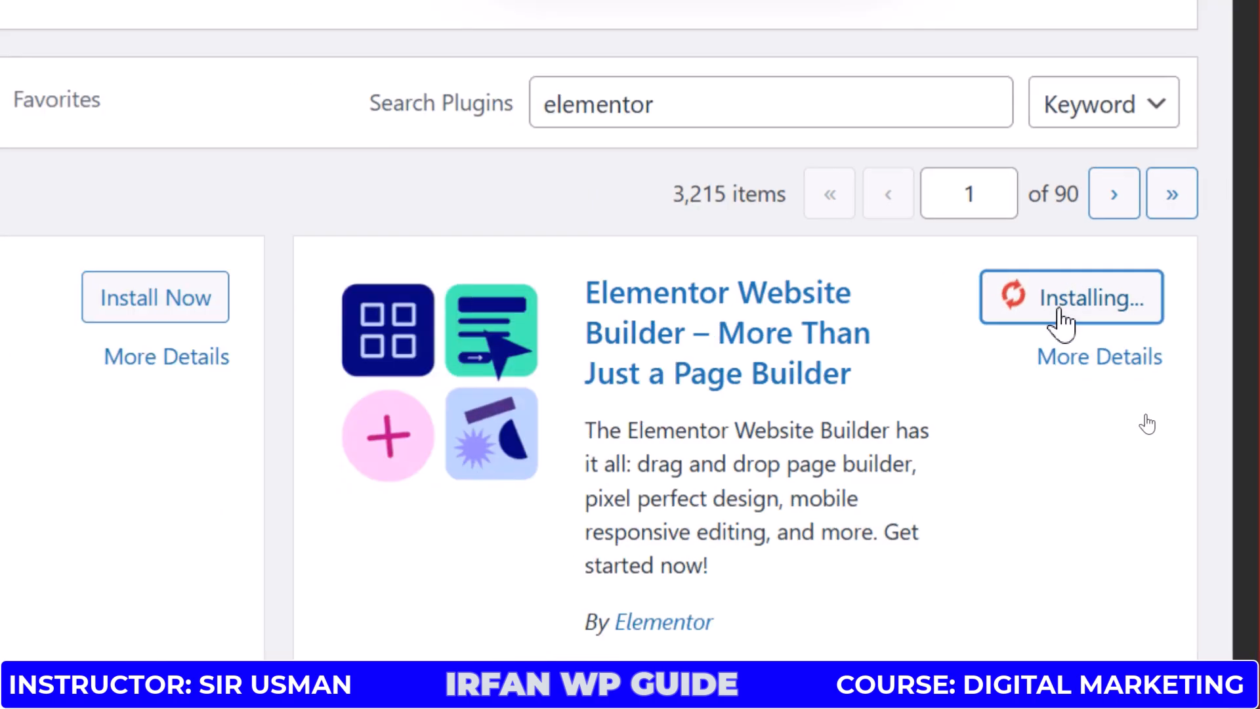
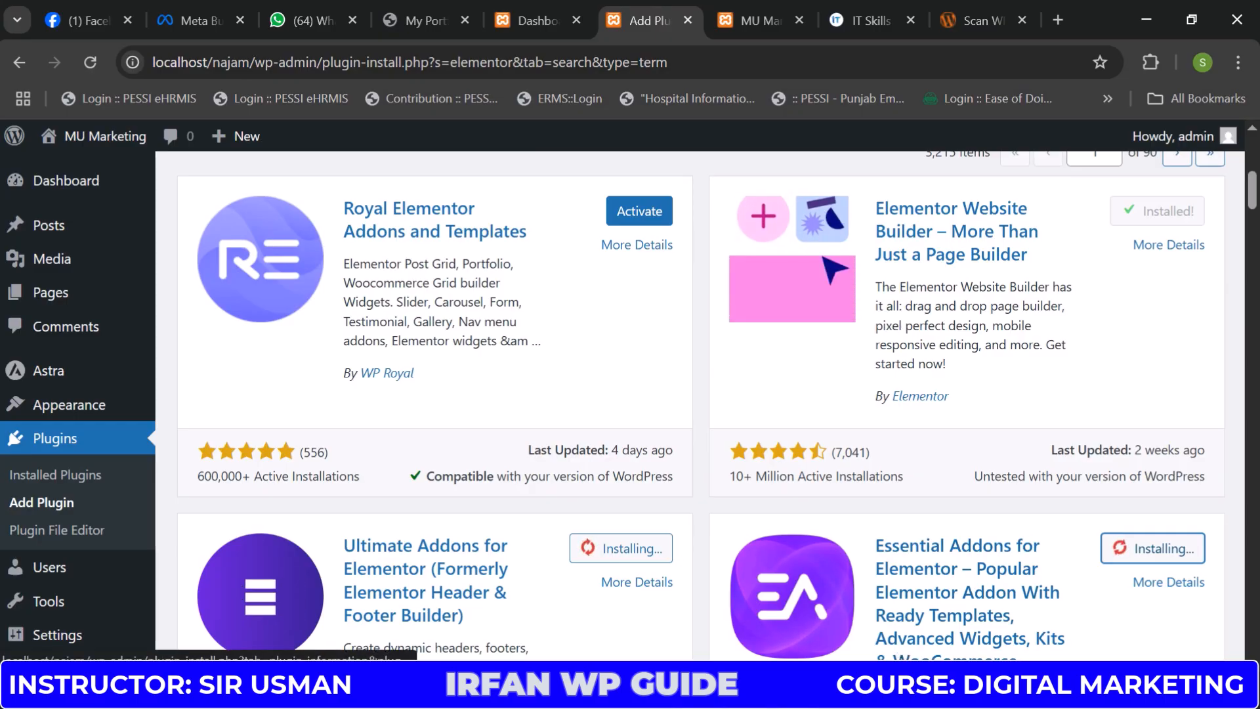
# Search the plugin directory for "wp form" and install WPForms – Easy Form Builder for WordPress
pyautogui.scroll(3, 768, 452)
pyautogui.scroll(3, 767, 449)
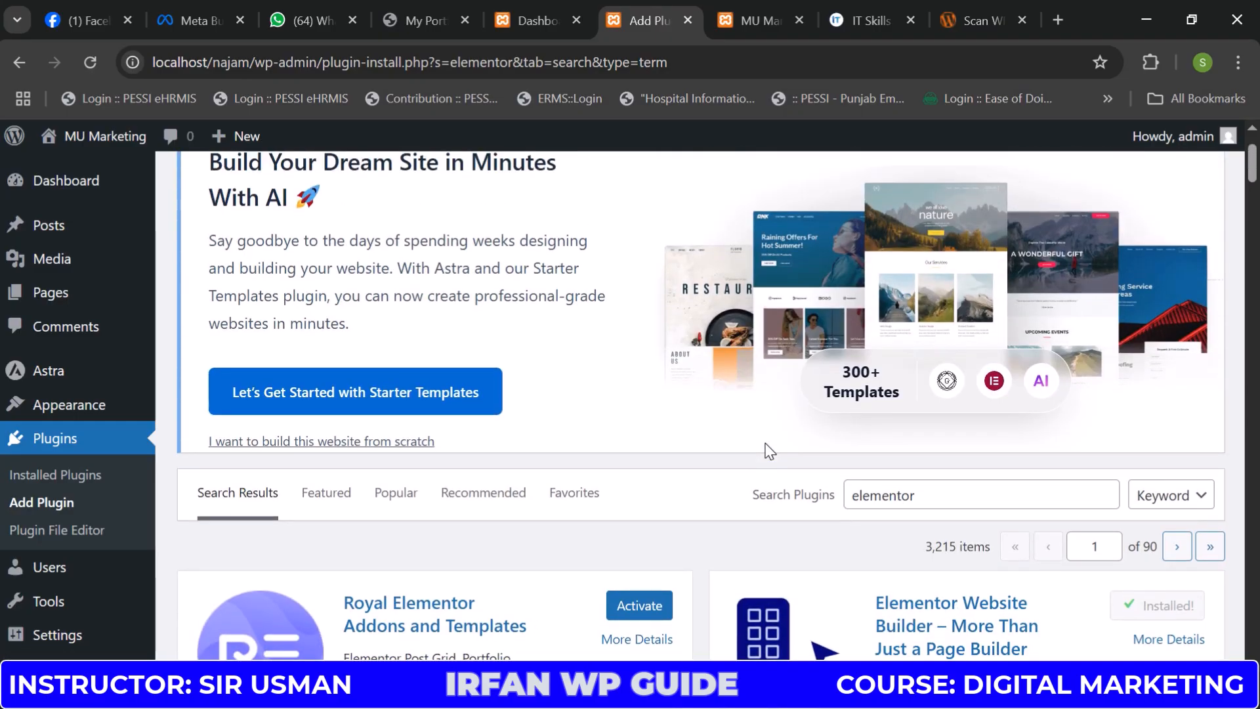
pyautogui.scroll(-10, 766, 449)
pyautogui.scroll(2, 796, 443)
pyautogui.scroll(8, 795, 444)
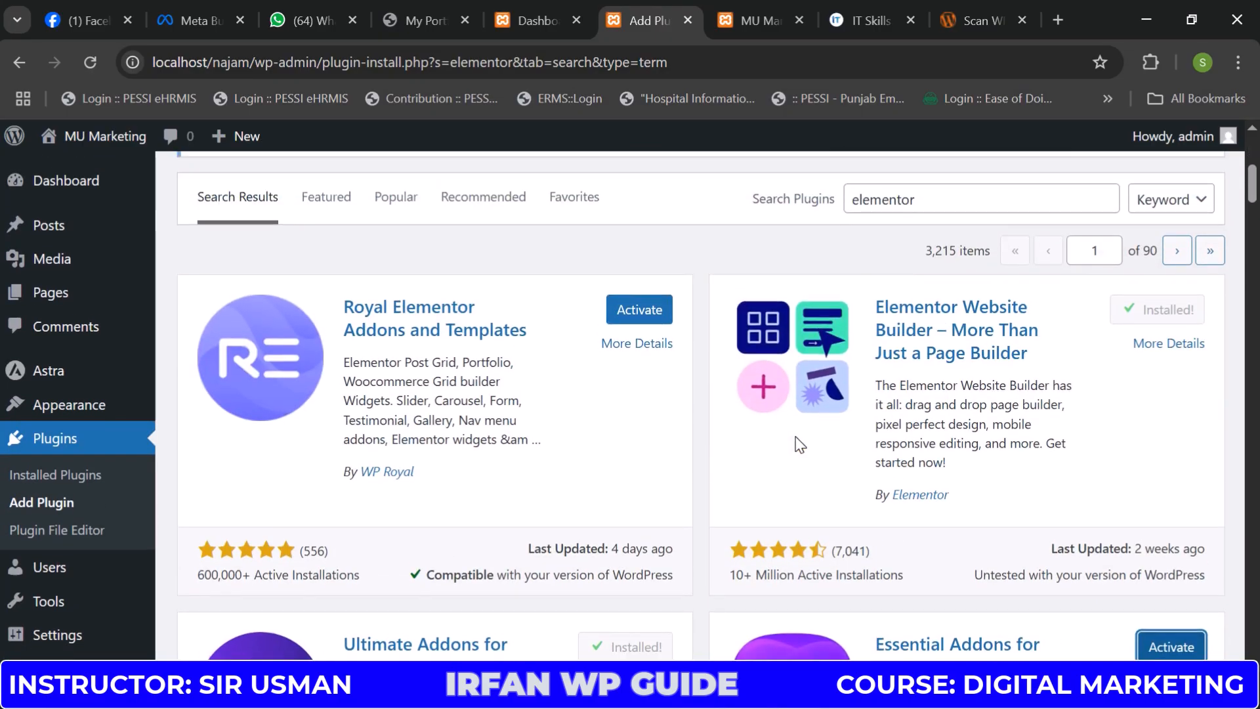
pyautogui.click(1103, 396)
pyautogui.write('wp form')
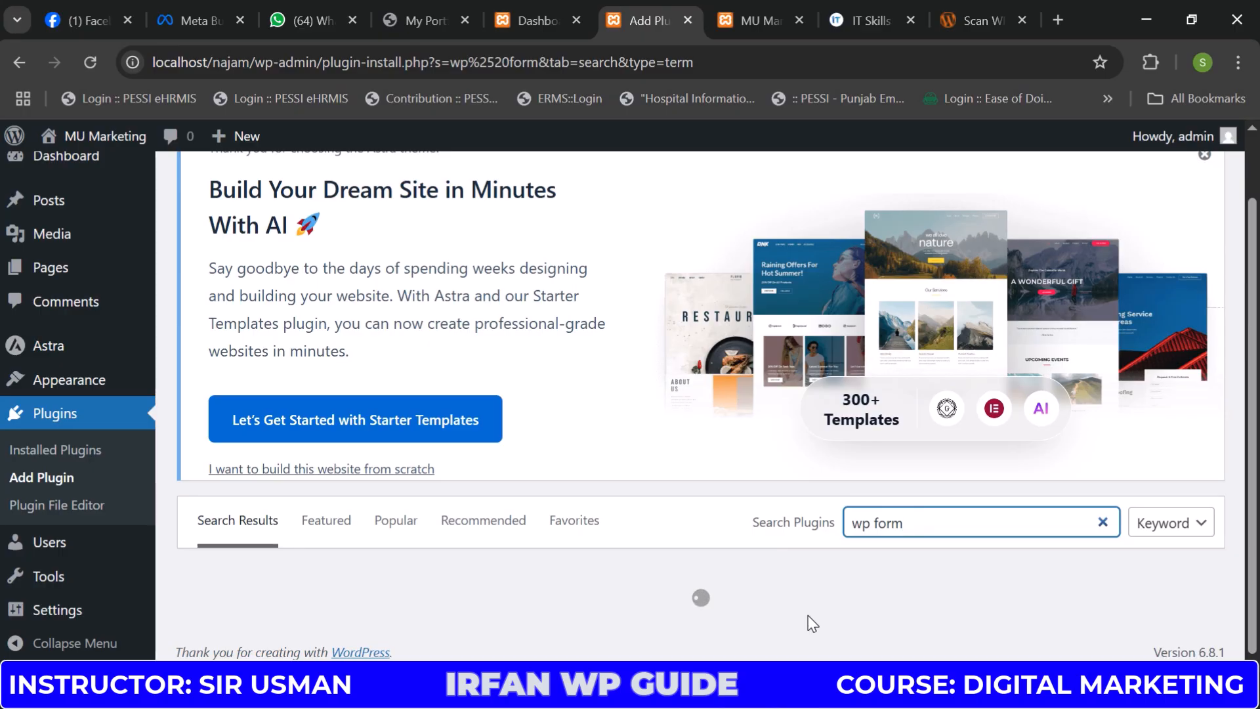
pyautogui.scroll(-2, 812, 624)
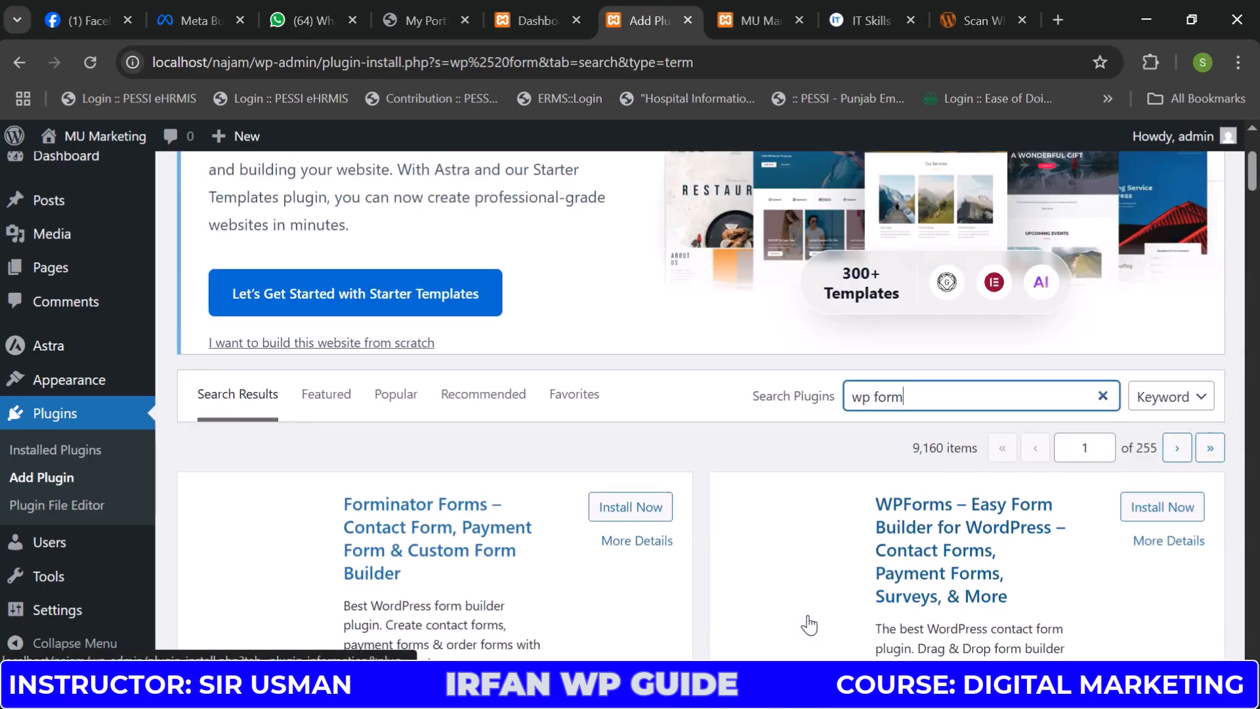
pyautogui.scroll(-1, 810, 625)
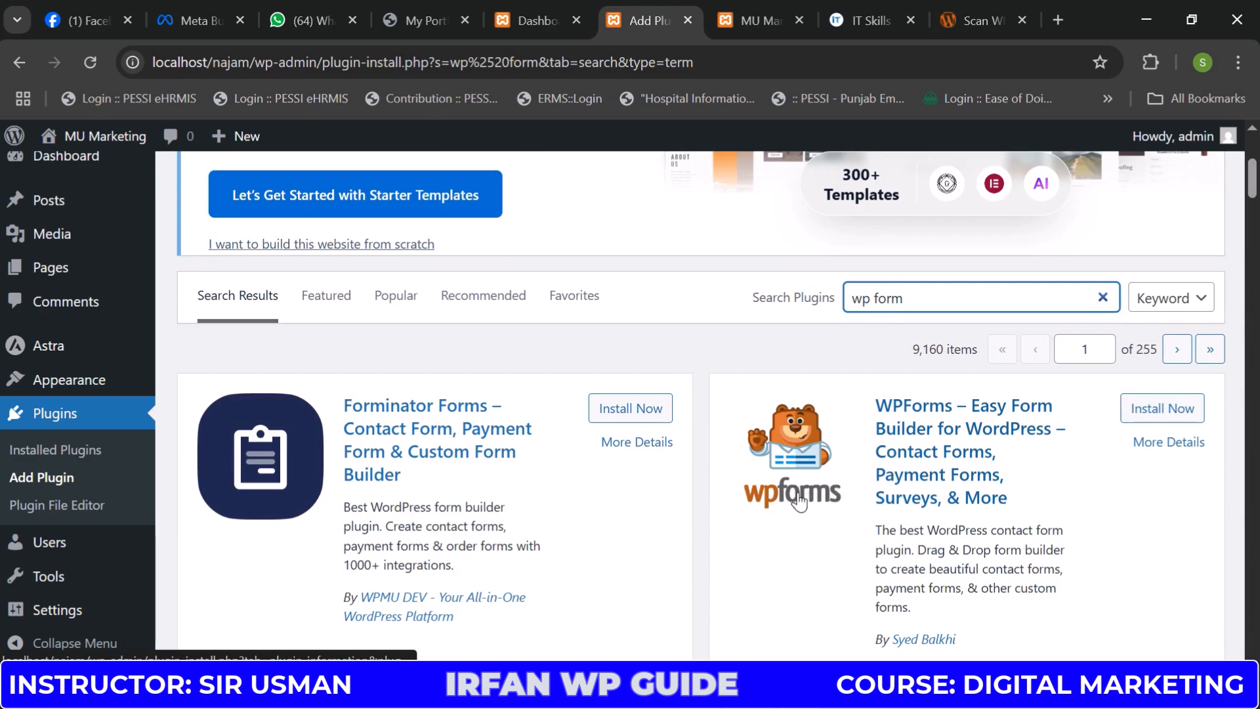
pyautogui.click(1157, 417)
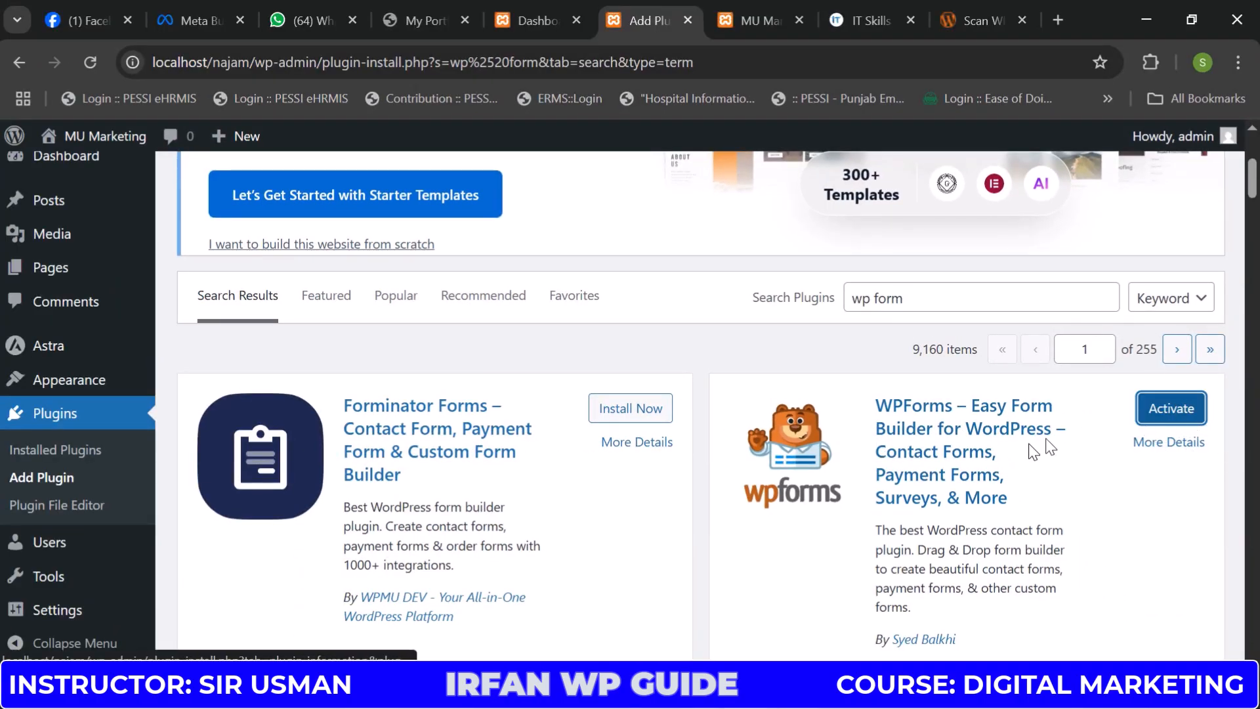
# Search the plugin directory for "templately" and install the Templately plugin
pyautogui.click(1104, 301)
pyautogui.write('te')
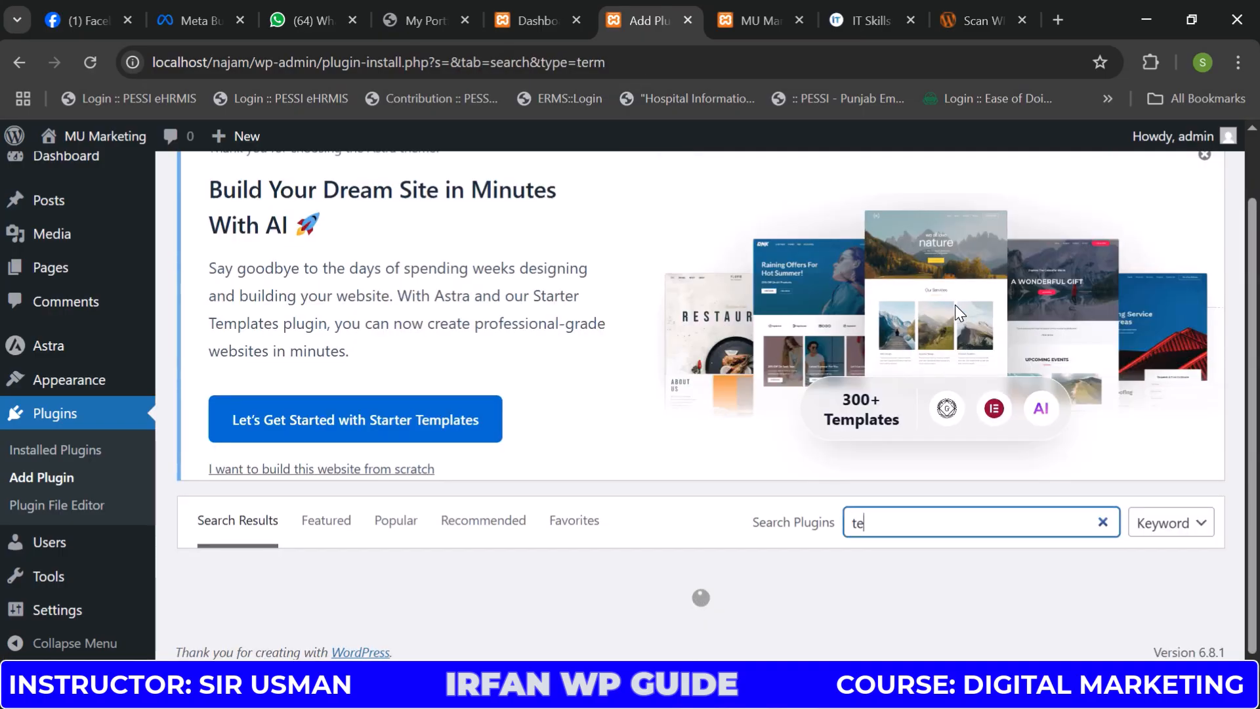
pyautogui.write('mplately')
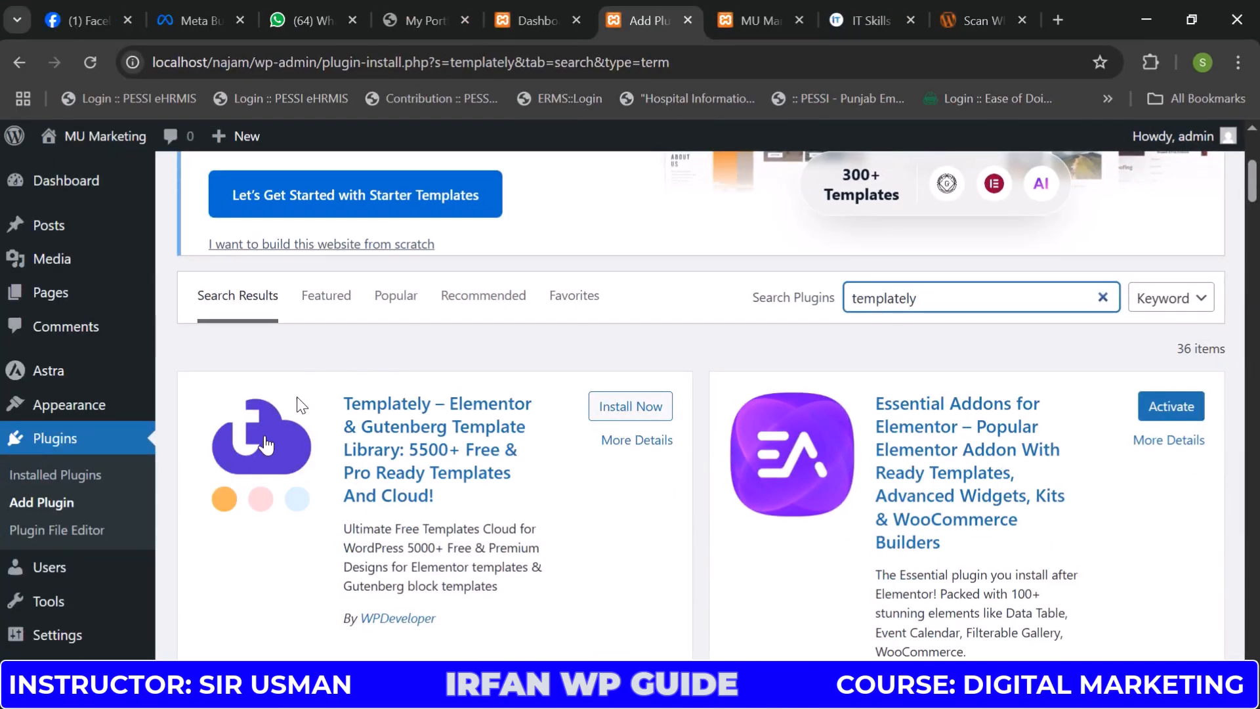
pyautogui.click(633, 407)
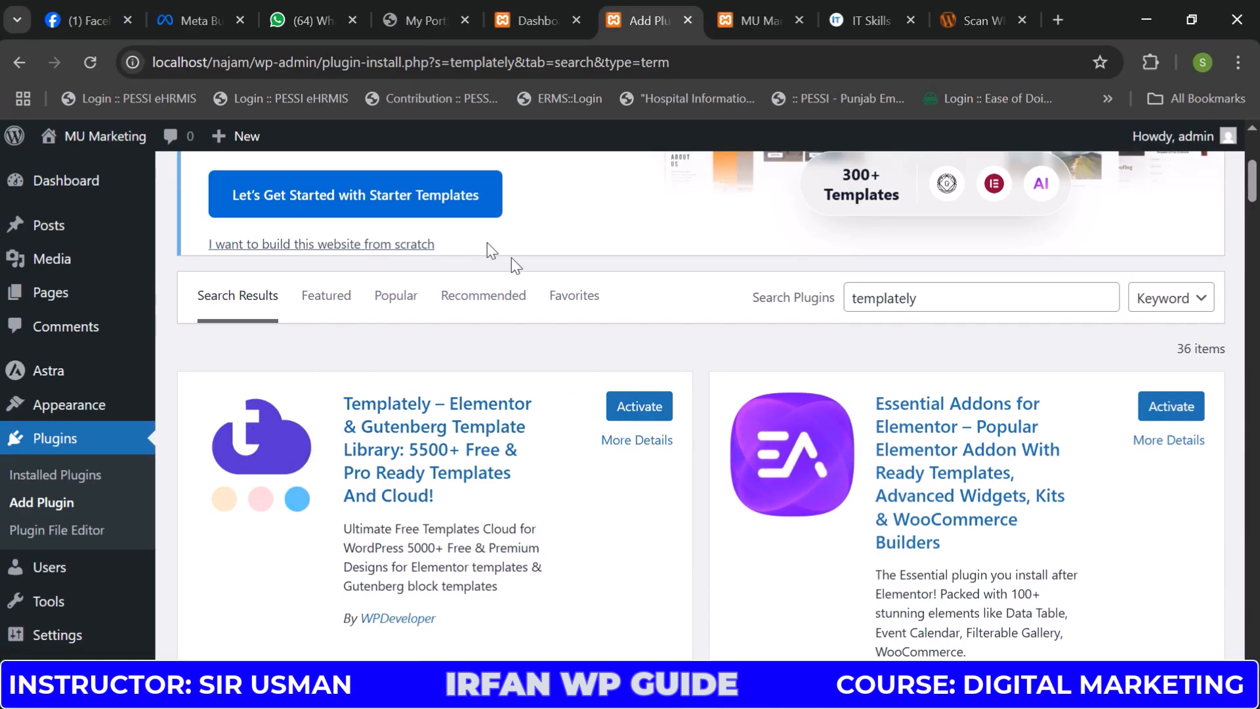
# Open the installed plugins list, select every plugin and activate them all with a bulk action
pyautogui.rightClick(35, 475)
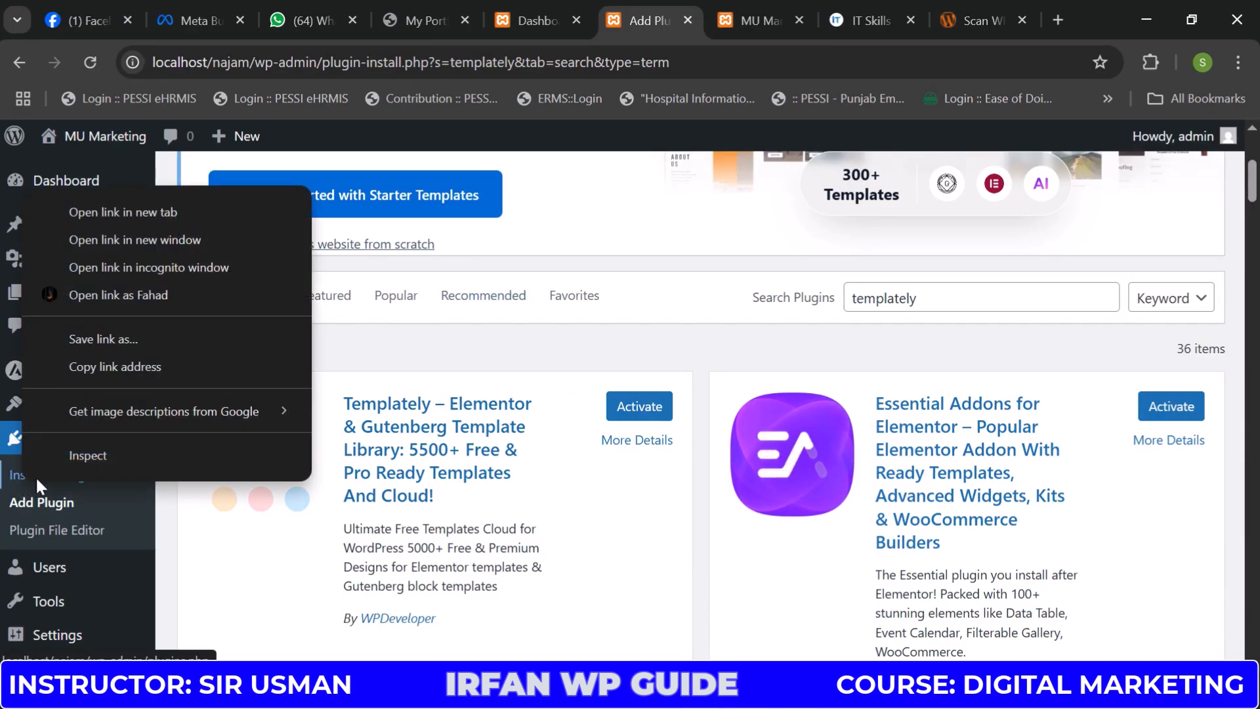
pyautogui.click(433, 351)
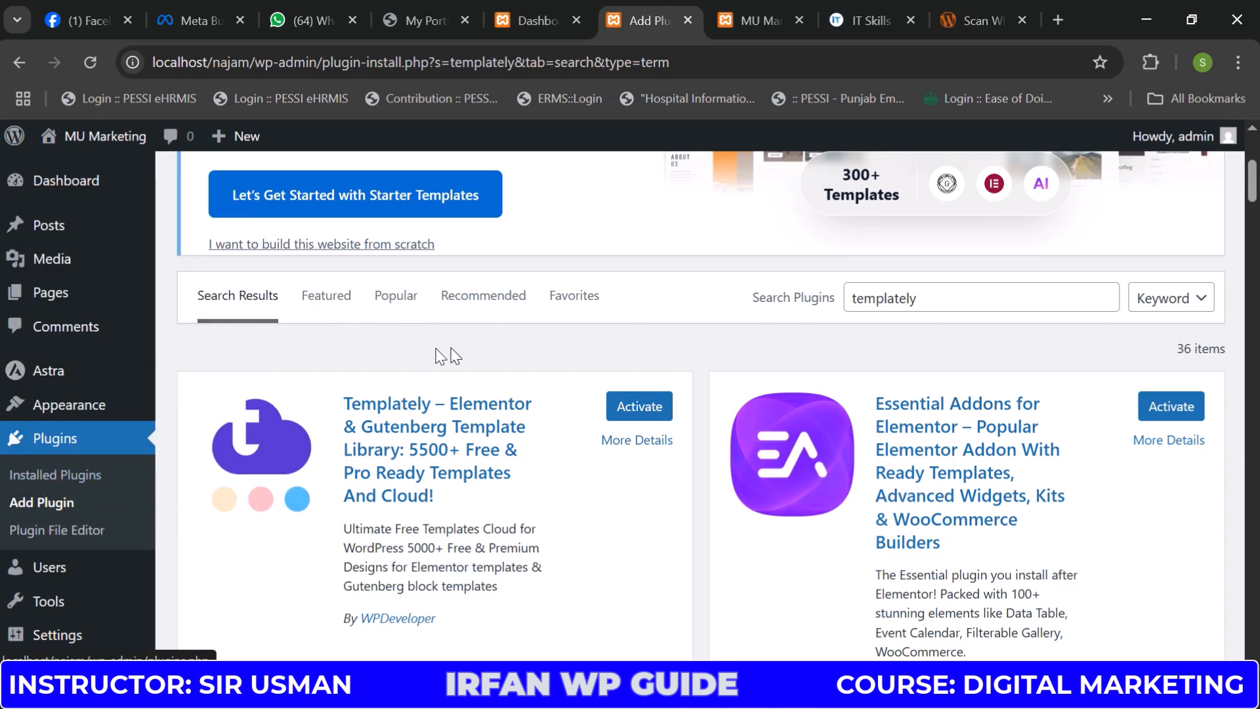
pyautogui.click(58, 500)
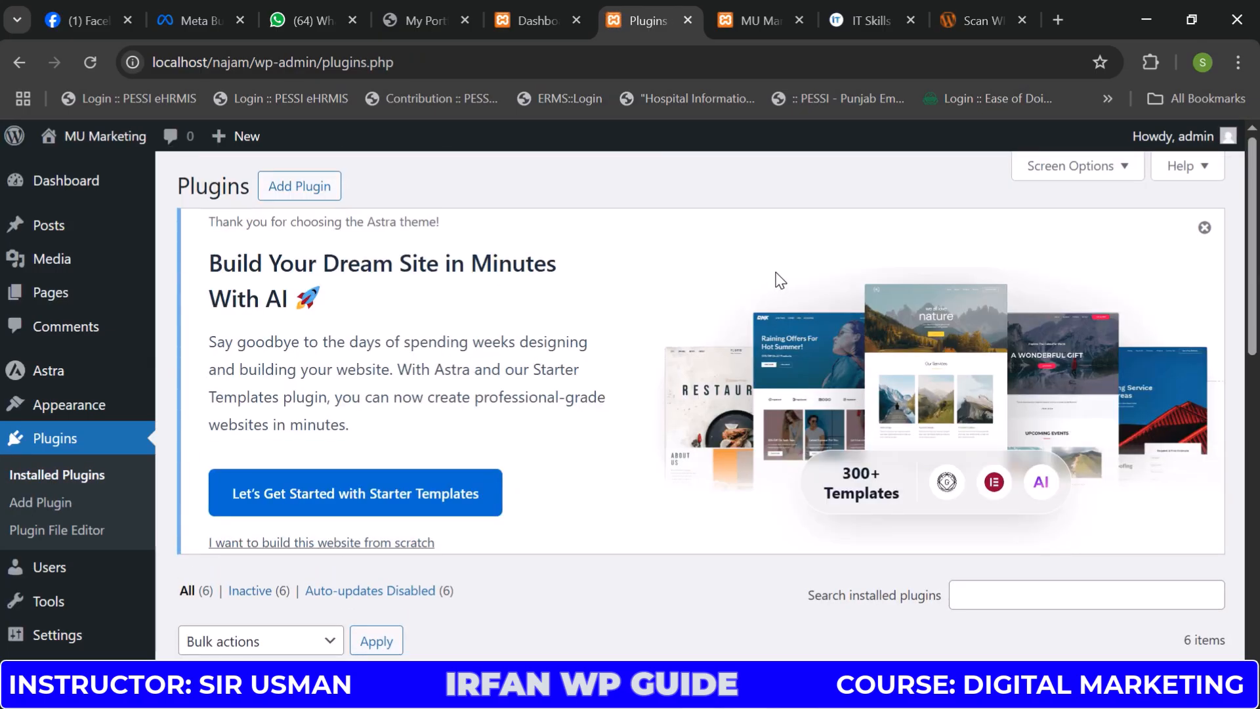
pyautogui.scroll(-7, 779, 280)
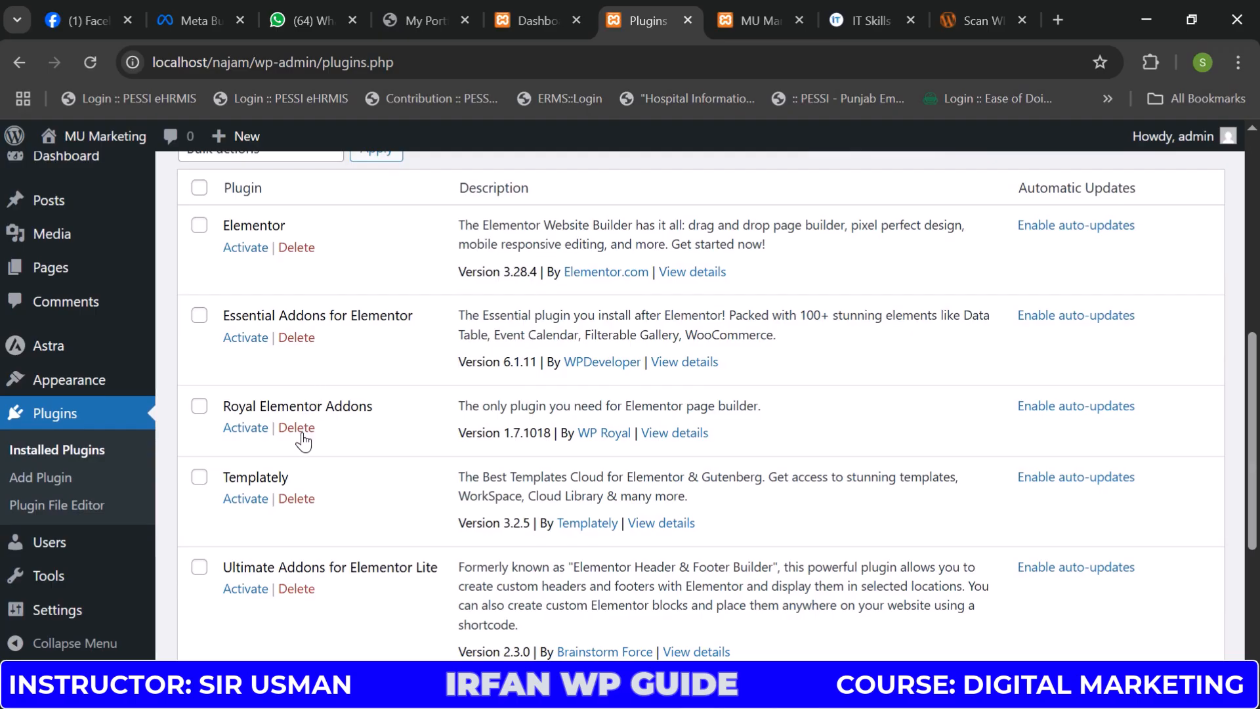
pyautogui.scroll(-3, 301, 434)
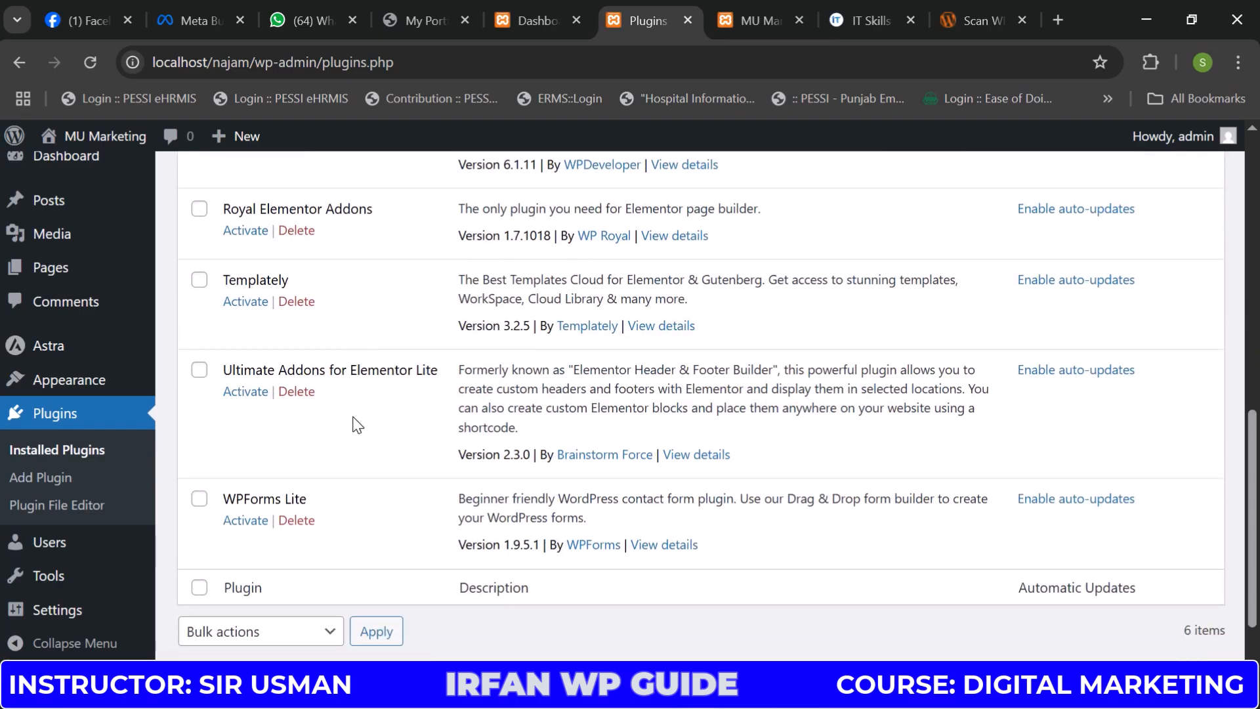
pyautogui.scroll(6, 350, 525)
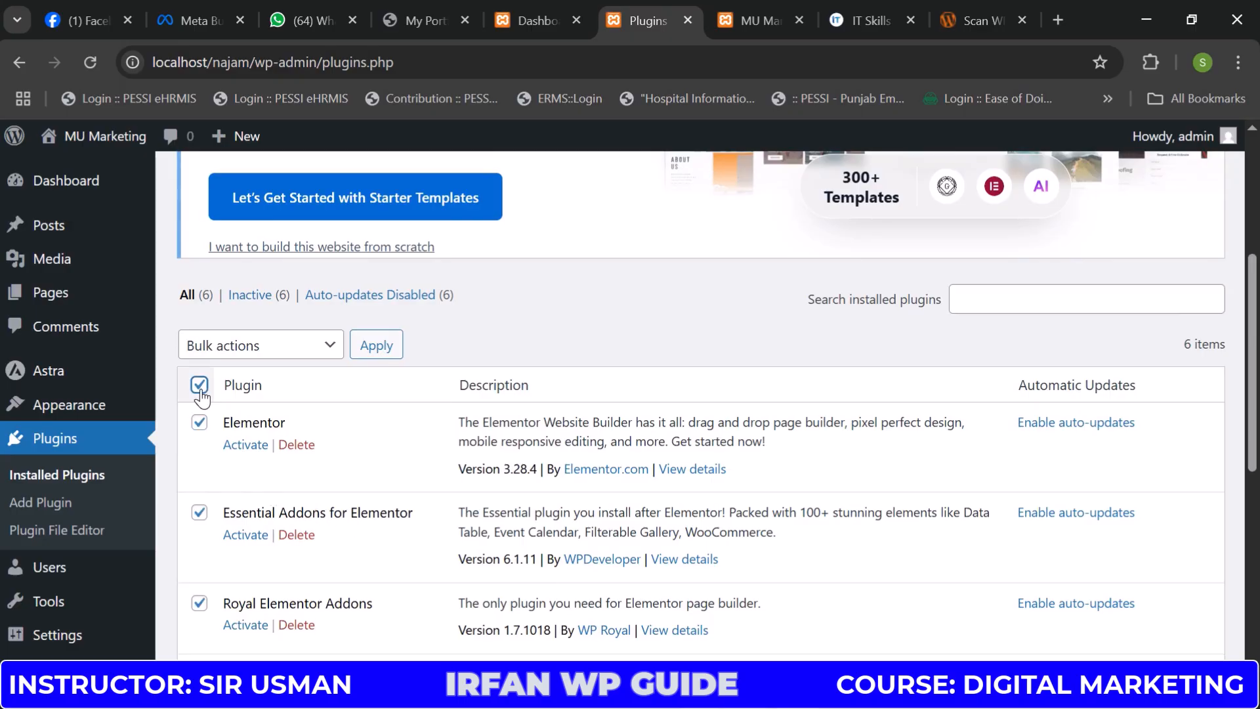
pyautogui.click(307, 347)
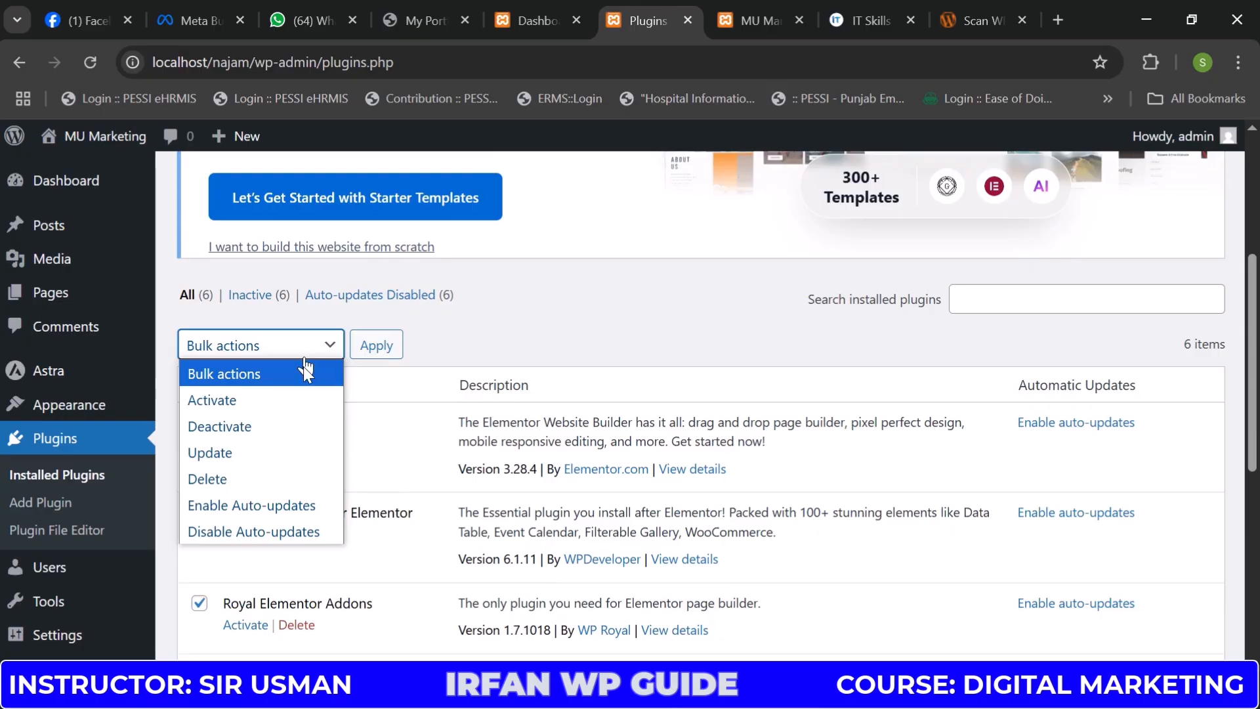
pyautogui.click(299, 398)
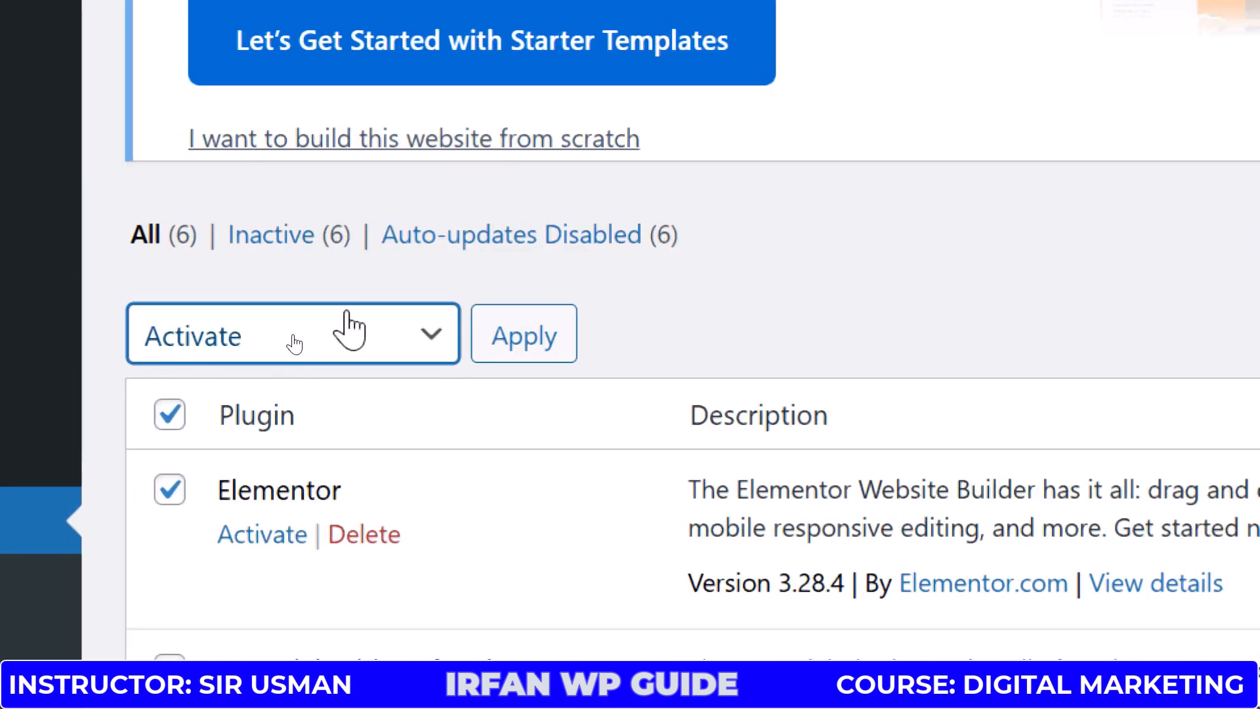
pyautogui.click(358, 338)
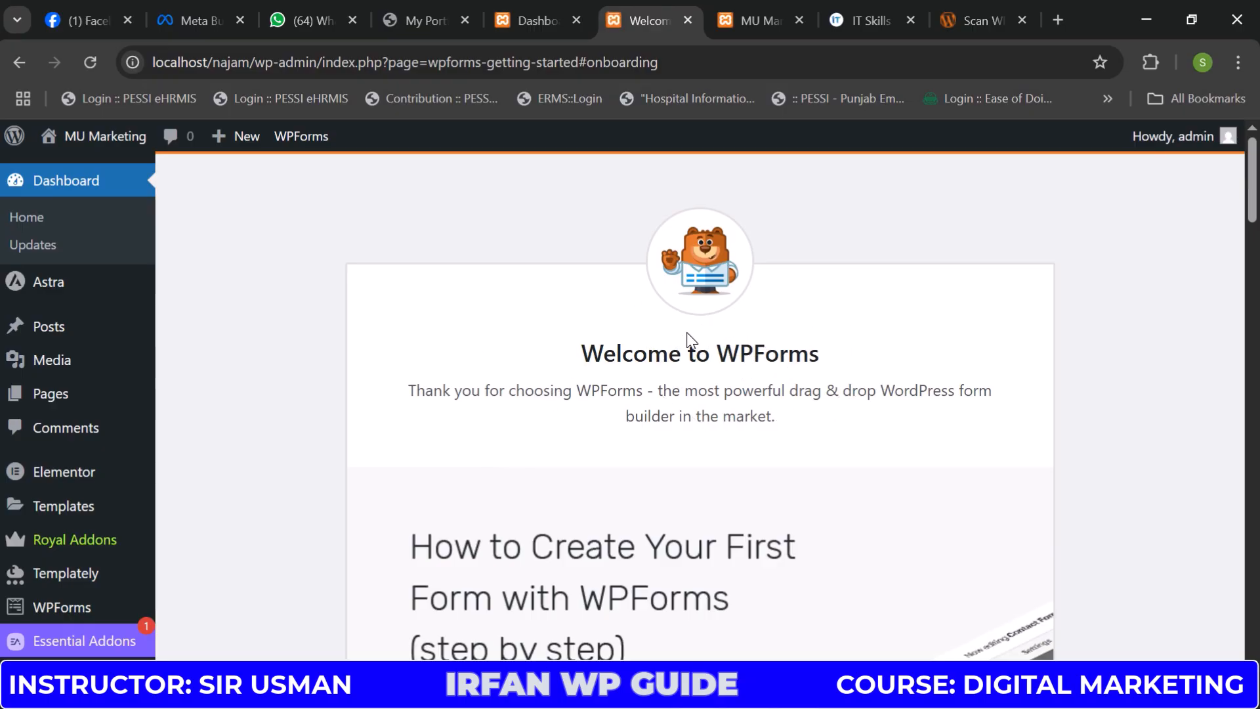
# Examine the admin menu entries added by the activated plugins, including Templates, Templately and UAE
pyautogui.moveTo(110, 480)
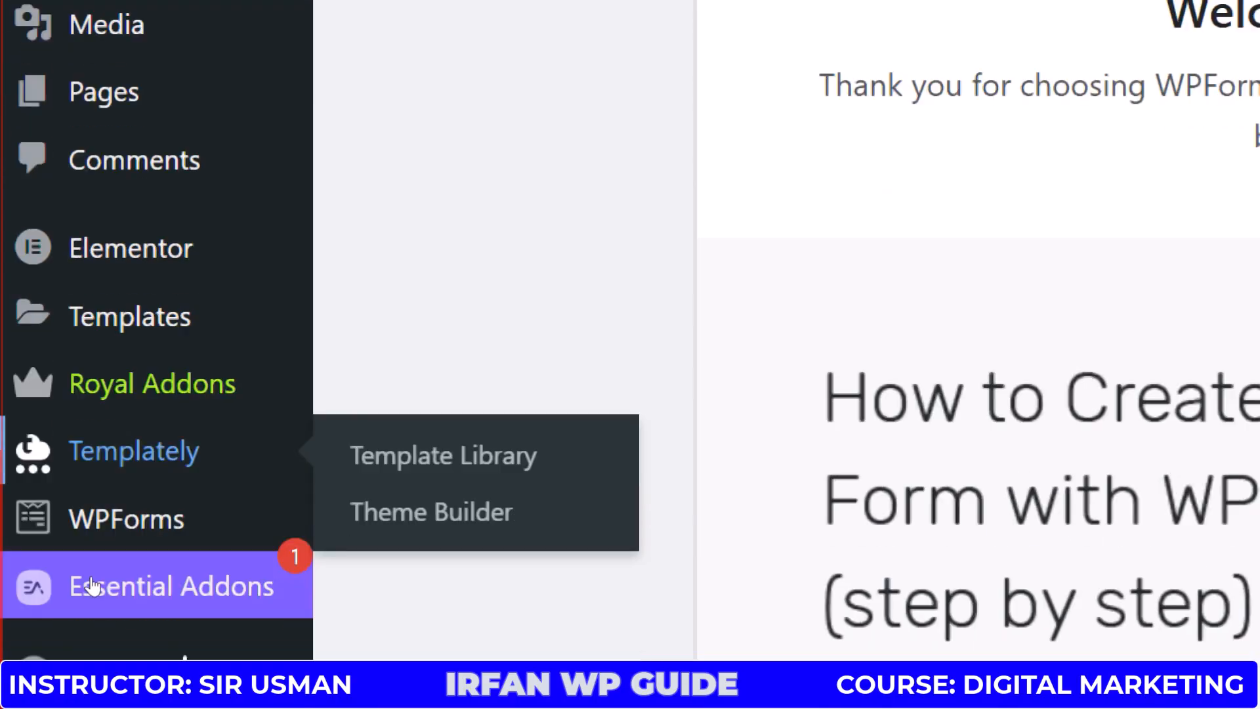
pyautogui.scroll(-1, 149, 467)
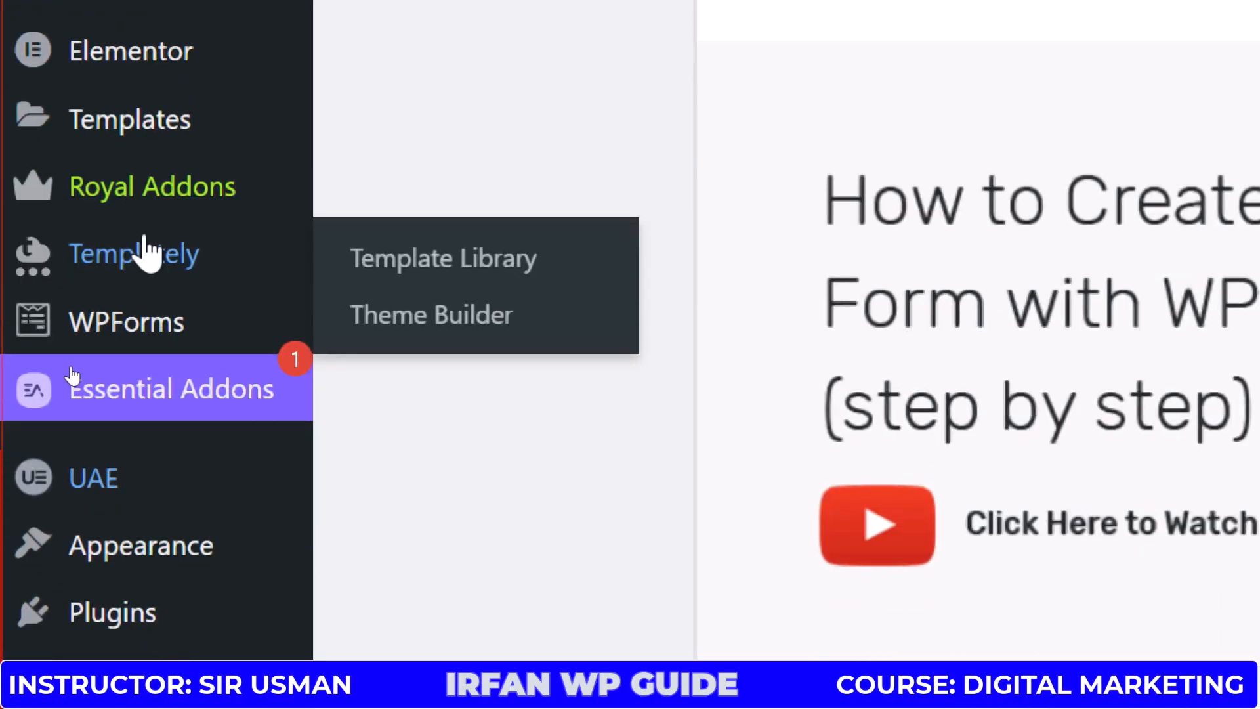
pyautogui.scroll(-1, 146, 506)
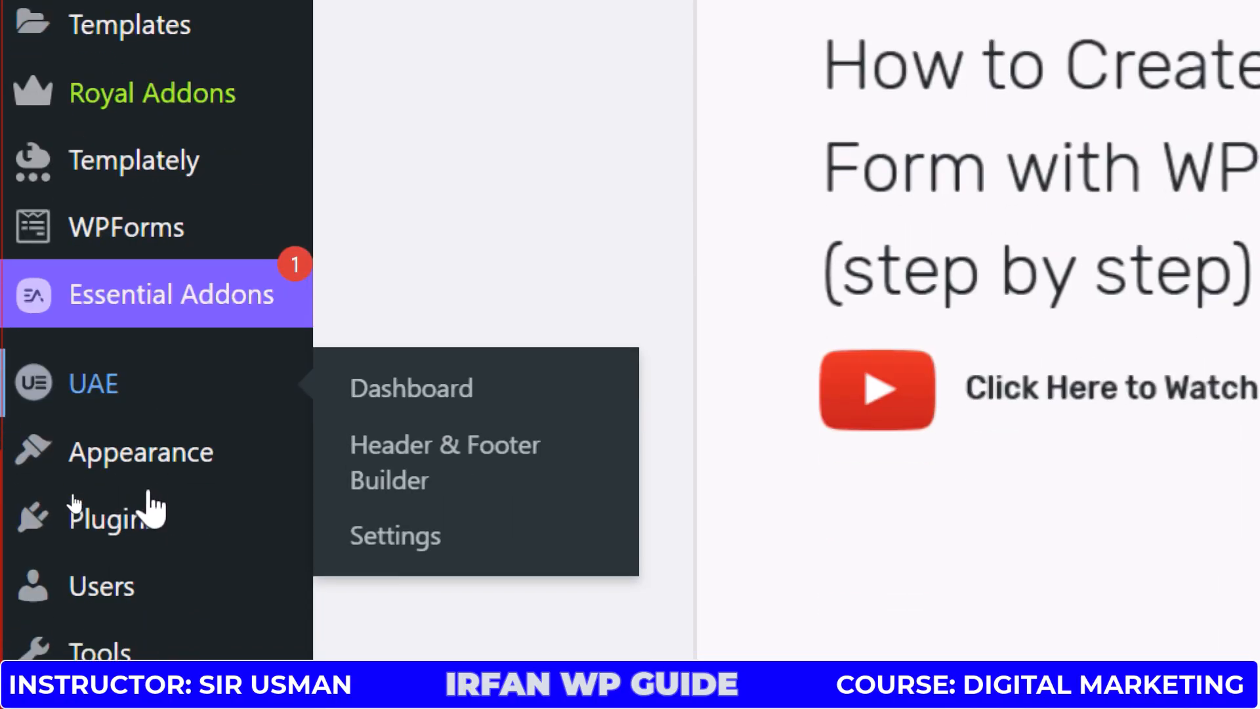
pyautogui.scroll(-2, 148, 492)
pyautogui.moveTo(195, 30)
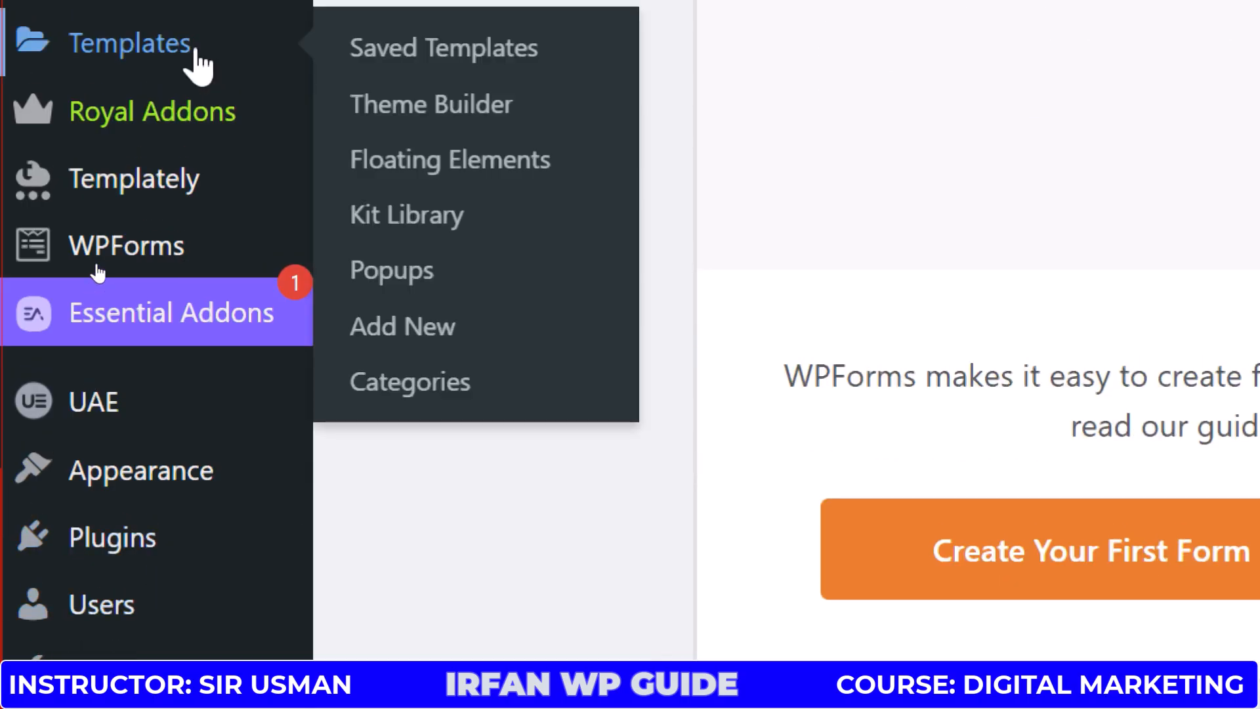
pyautogui.scroll(6, 196, 62)
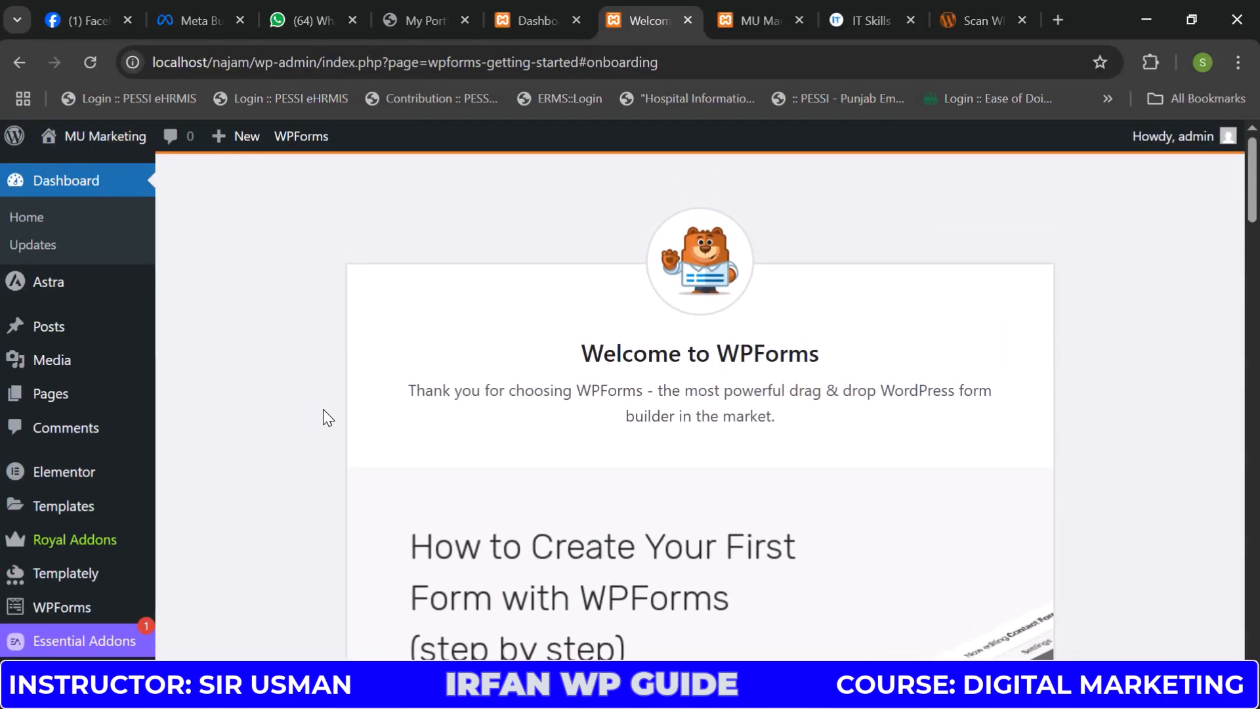
# Look through the WPForms welcome page, including its features and the Upgrade to PRO section
pyautogui.scroll(-3, 328, 514)
pyautogui.scroll(-5, 329, 514)
pyautogui.scroll(5, 328, 514)
pyautogui.scroll(-4, 328, 514)
pyautogui.scroll(-15, 328, 514)
pyautogui.scroll(-8, 328, 514)
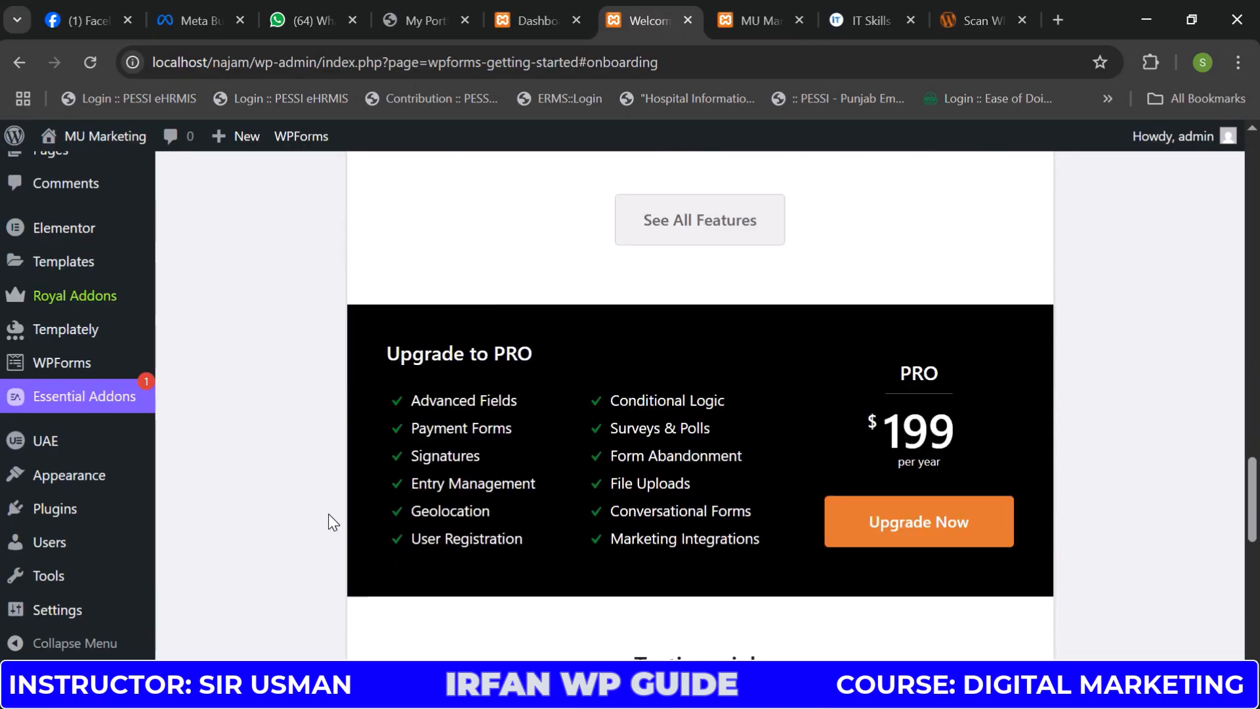
pyautogui.scroll(8, 328, 514)
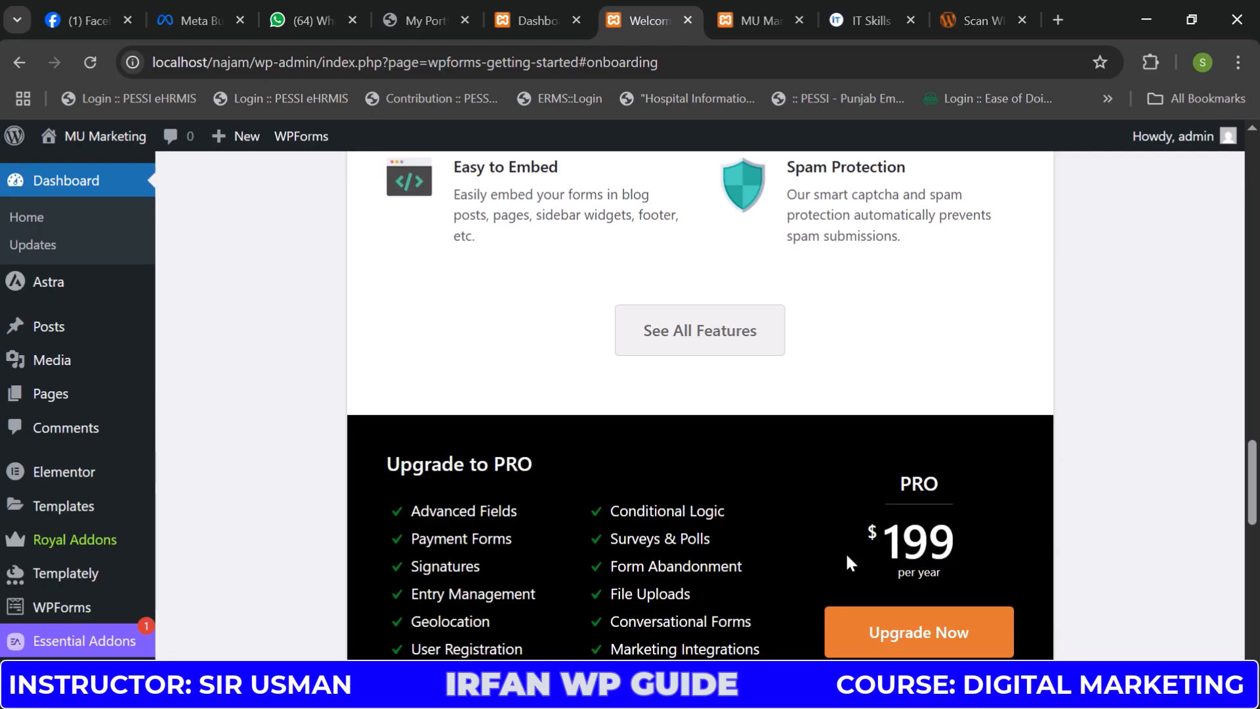
pyautogui.scroll(-10, 846, 554)
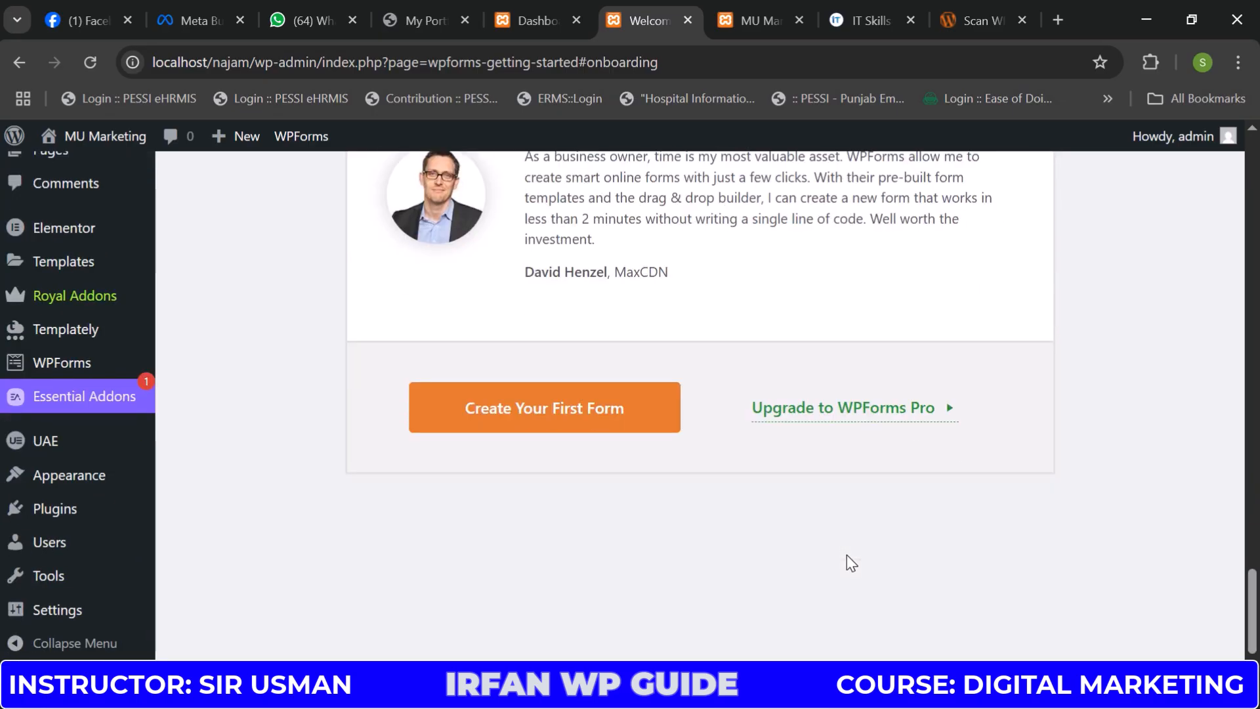
pyautogui.scroll(15, 846, 555)
pyautogui.scroll(8, 717, 315)
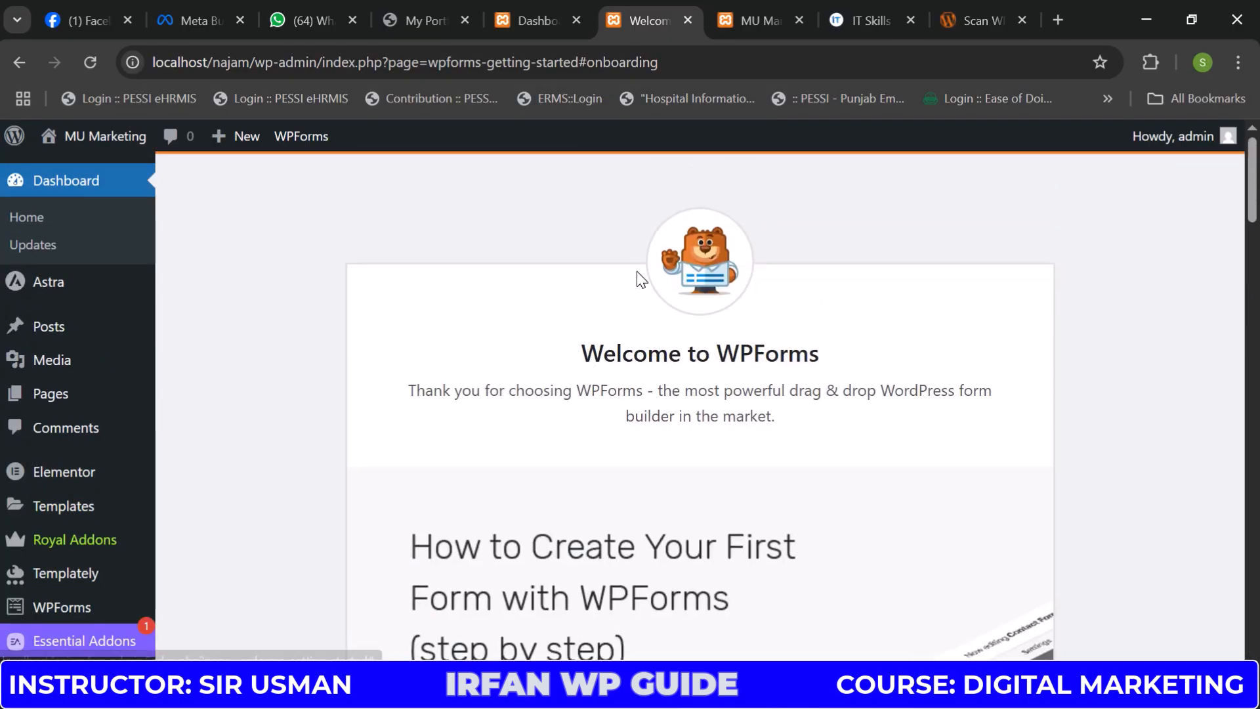
# Open the dashboard home, then reload the site's front page and examine the default "Hello world!" post
pyautogui.click(51, 217)
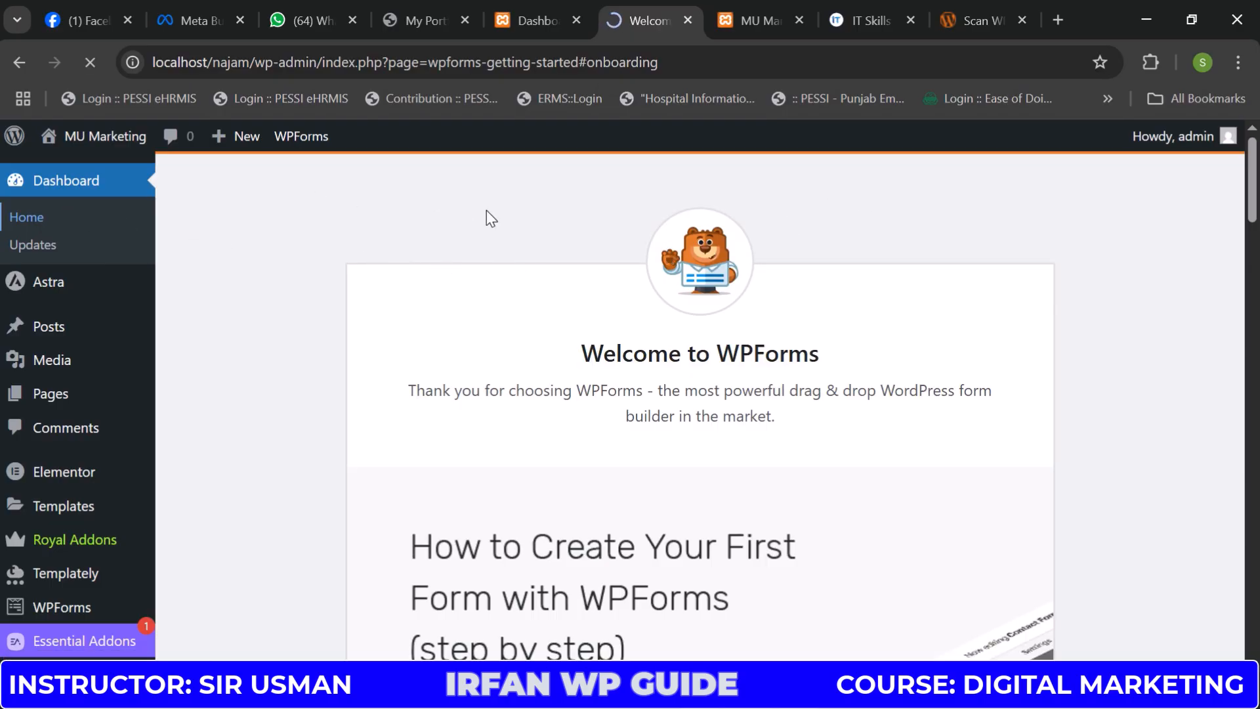
pyautogui.click(744, 15)
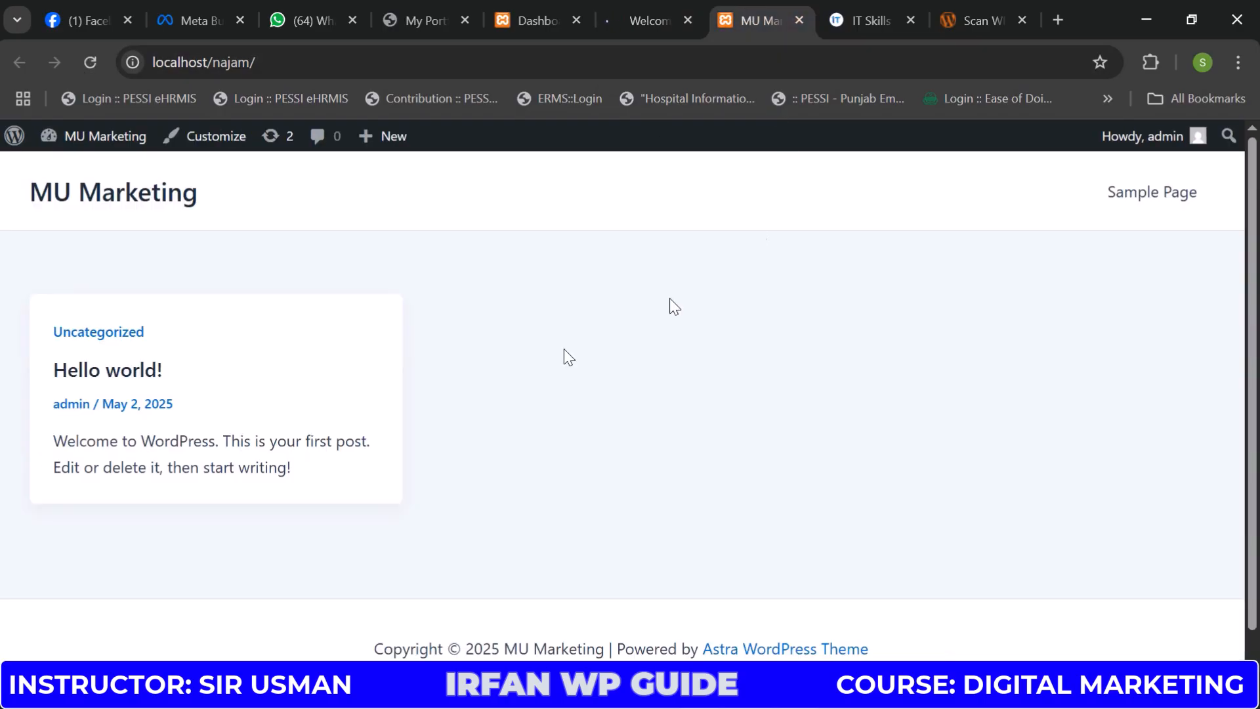
pyautogui.click(90, 62)
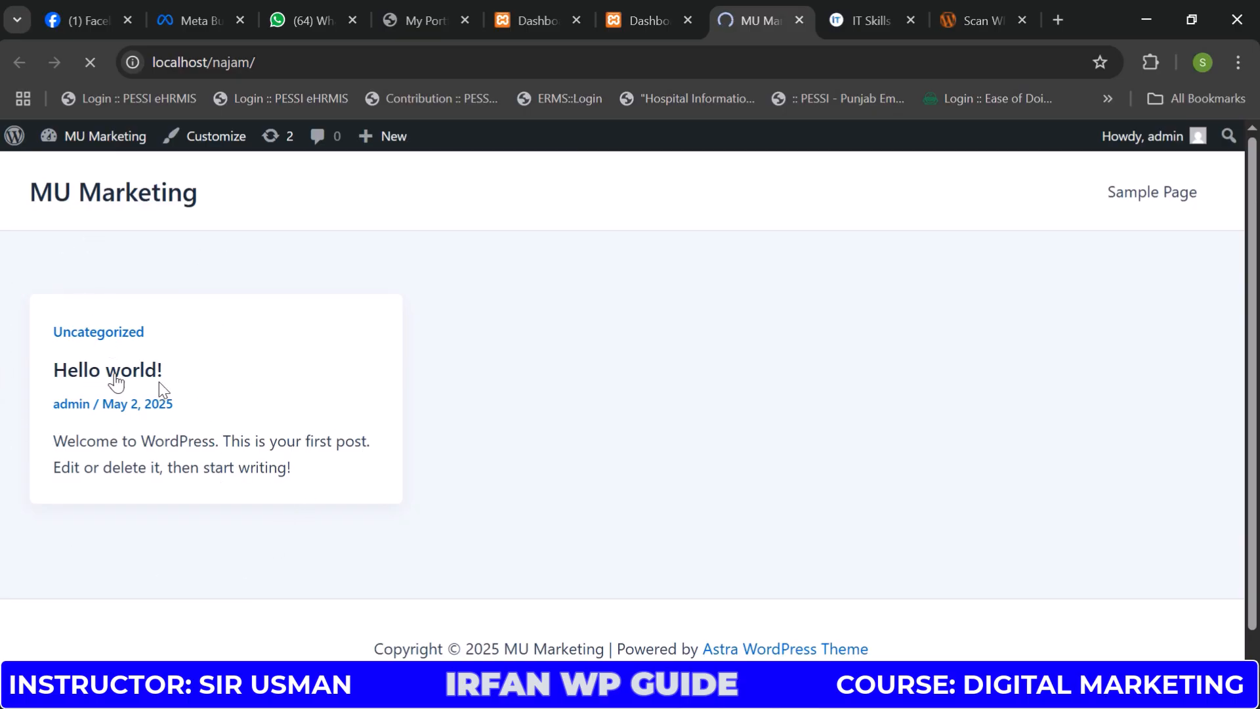
pyautogui.moveTo(53, 382); pyautogui.dragTo(315, 380)
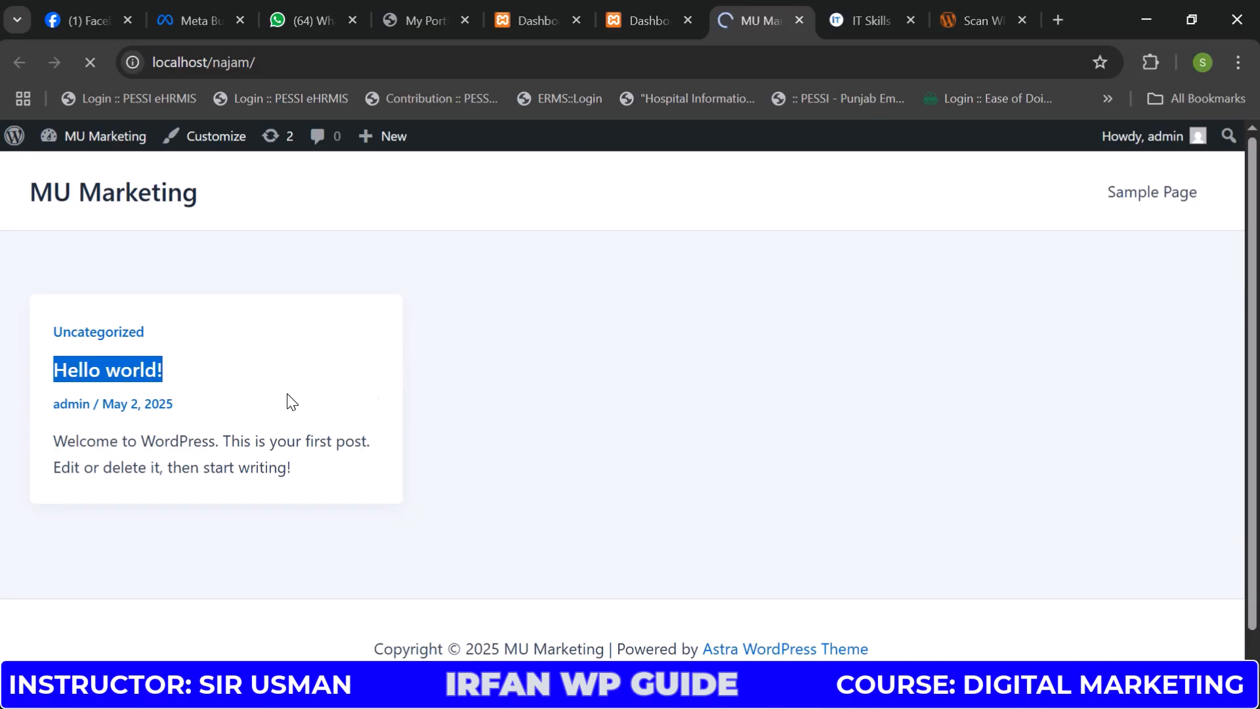
pyautogui.moveTo(348, 498); pyautogui.dragTo(25, 346)
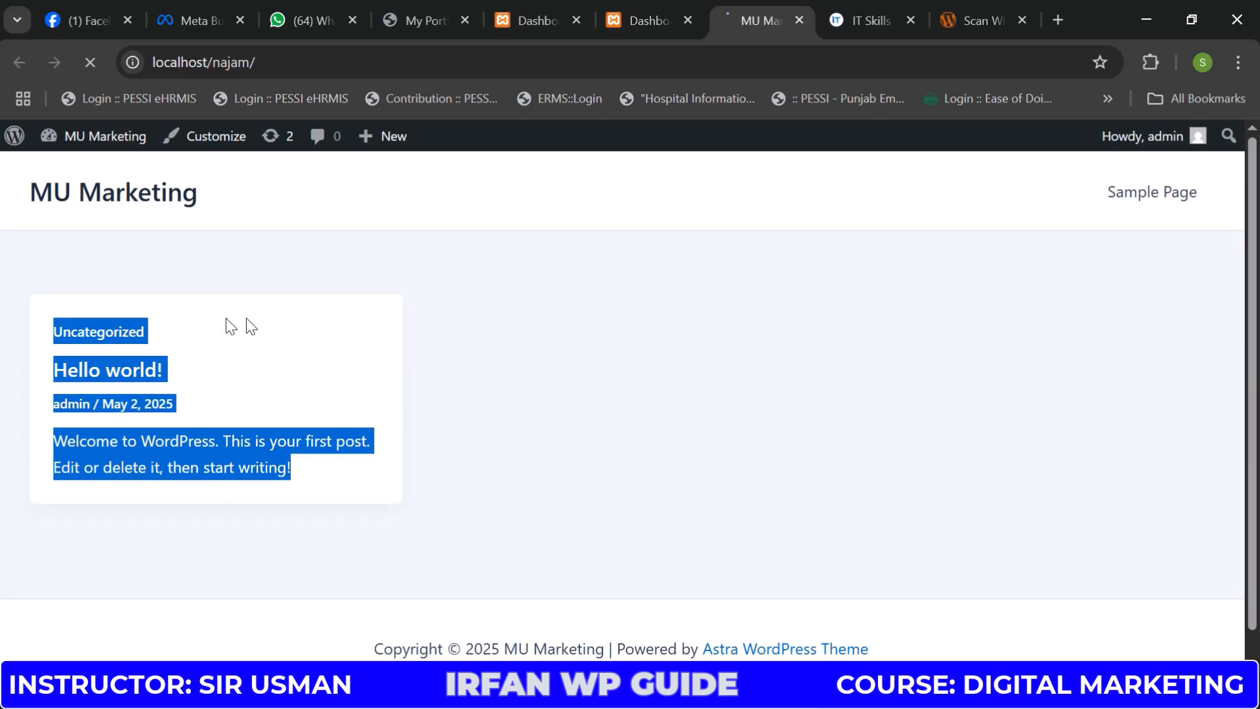
pyautogui.click(363, 344)
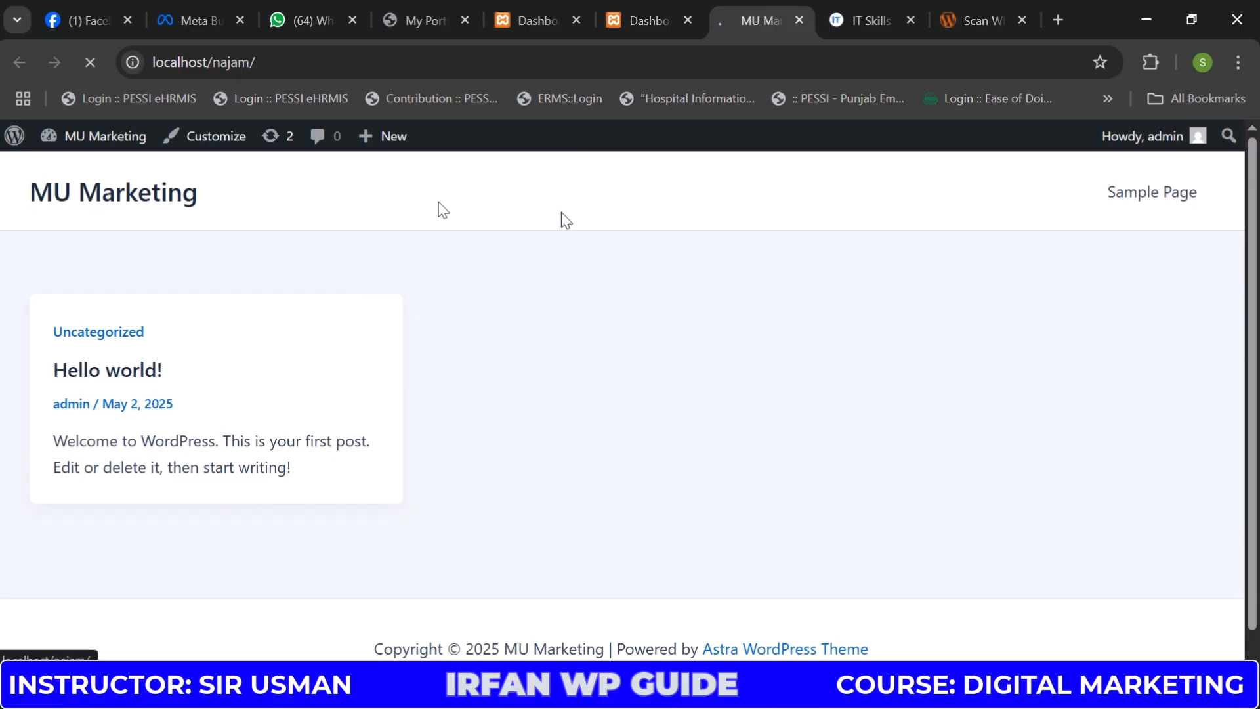
pyautogui.moveTo(13, 339); pyautogui.dragTo(325, 496)
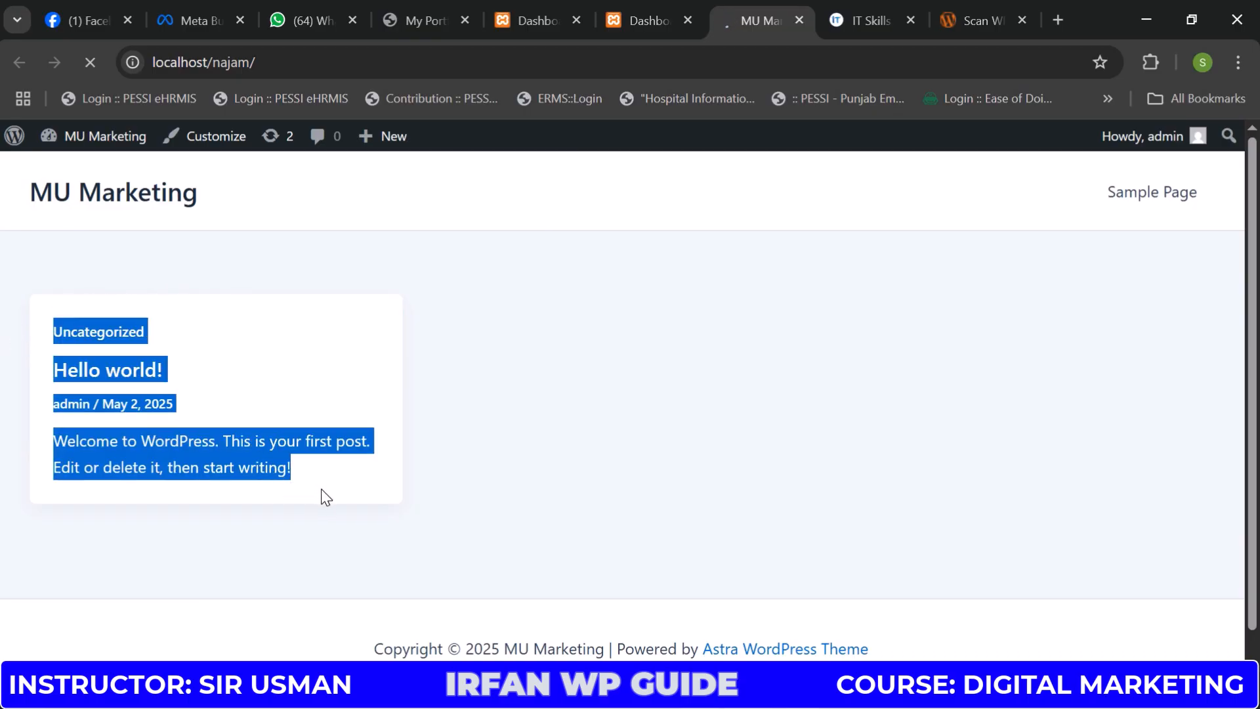
pyautogui.click(433, 342)
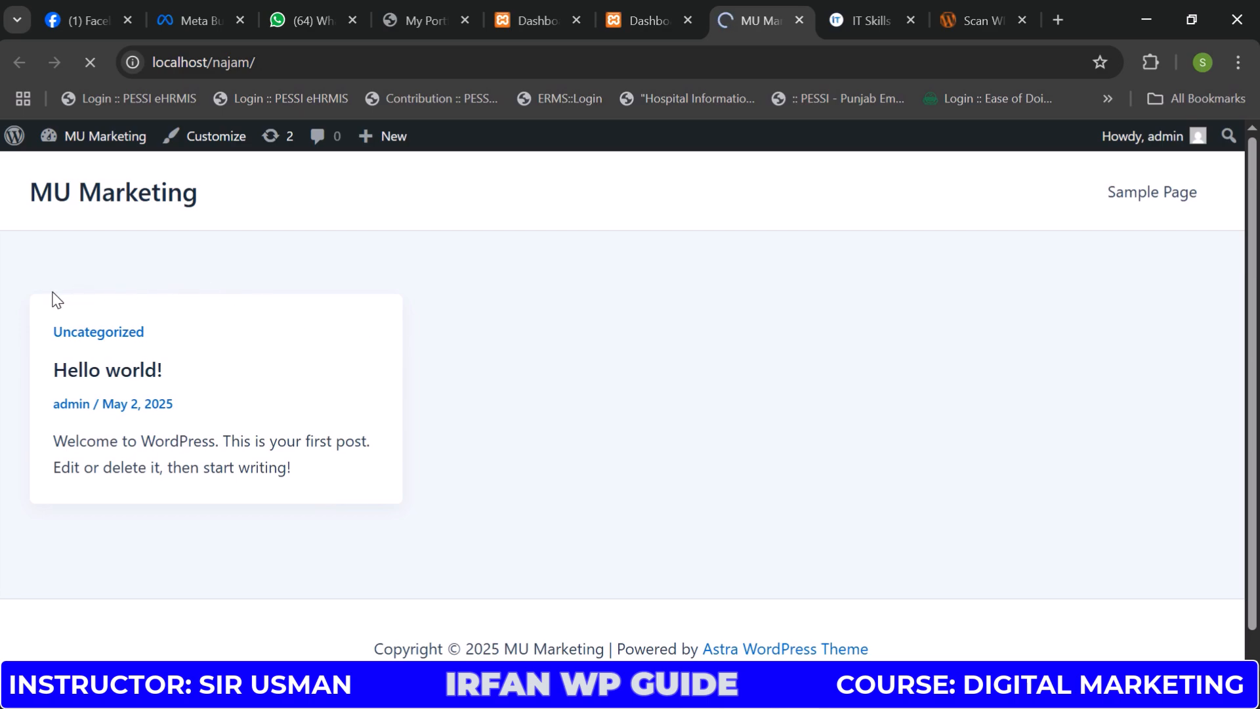
pyautogui.moveTo(43, 303); pyautogui.dragTo(336, 484)
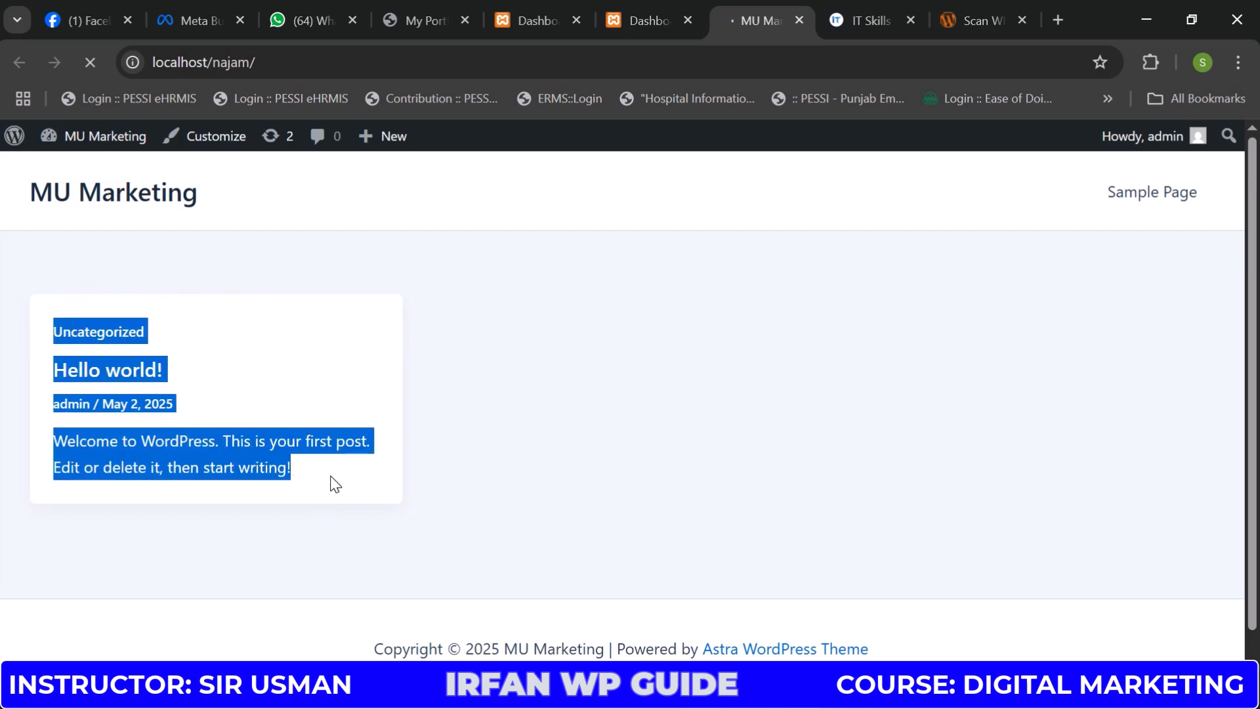
pyautogui.moveTo(289, 369); pyautogui.dragTo(2, 384)
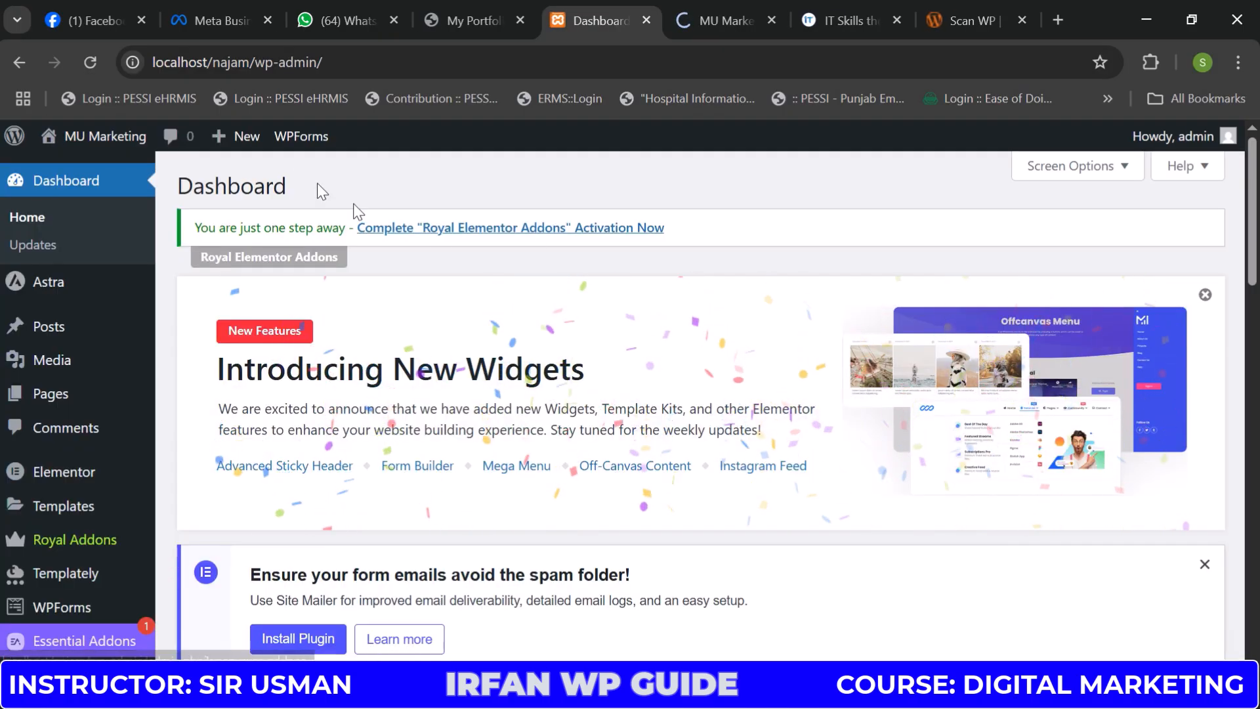
# Open the list of all posts in a new browser tab
pyautogui.moveTo(40, 332)
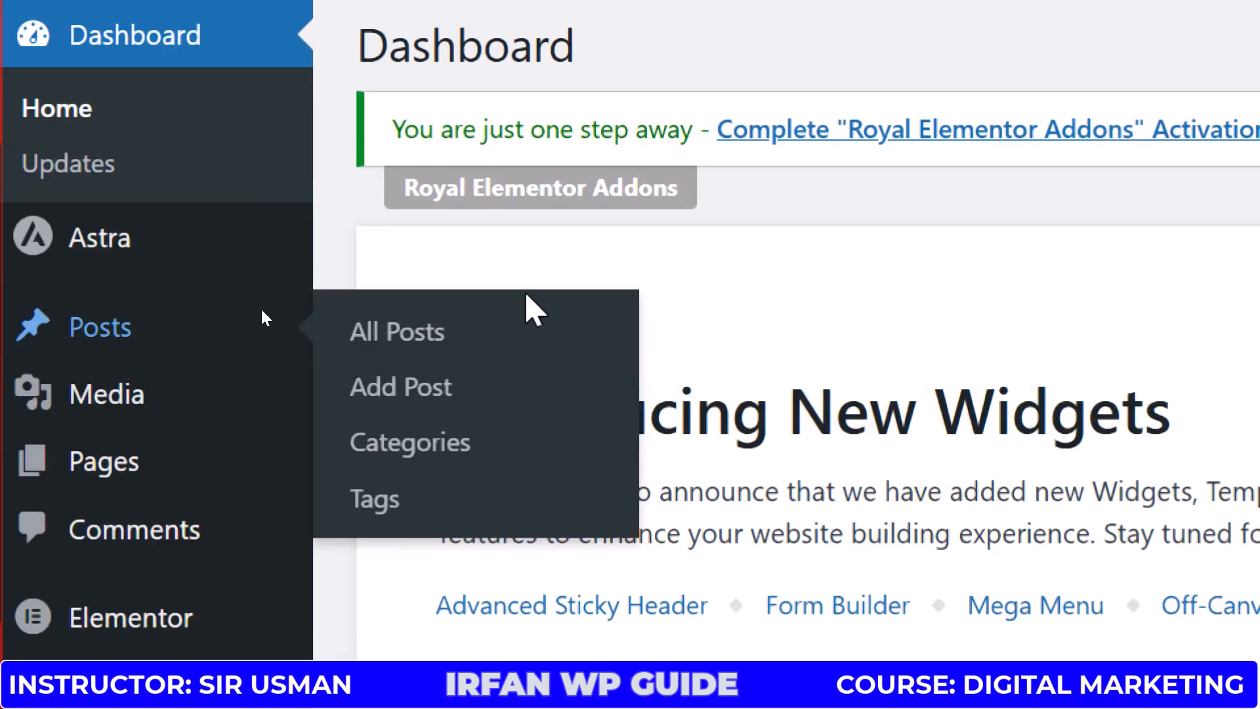
pyautogui.rightClick(338, 348)
pyautogui.click(497, 387)
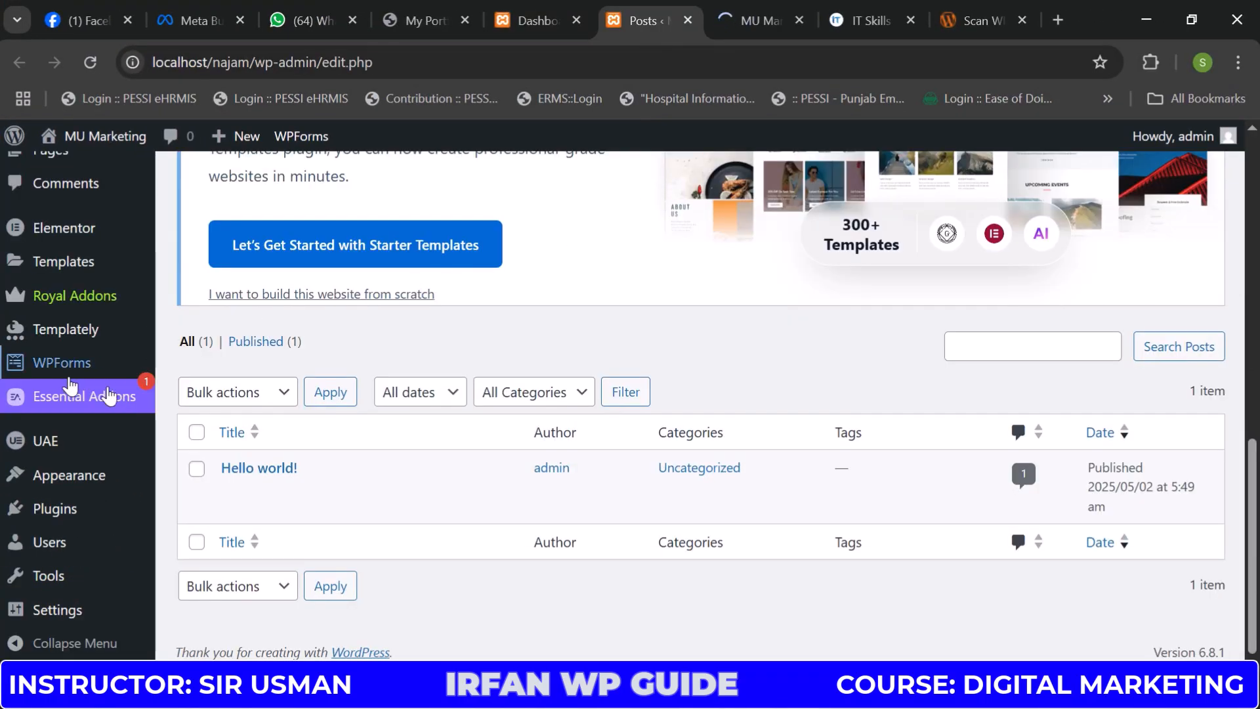
# Select the "Hello world!" post and move it to the trash with a bulk action
pyautogui.moveTo(227, 486)
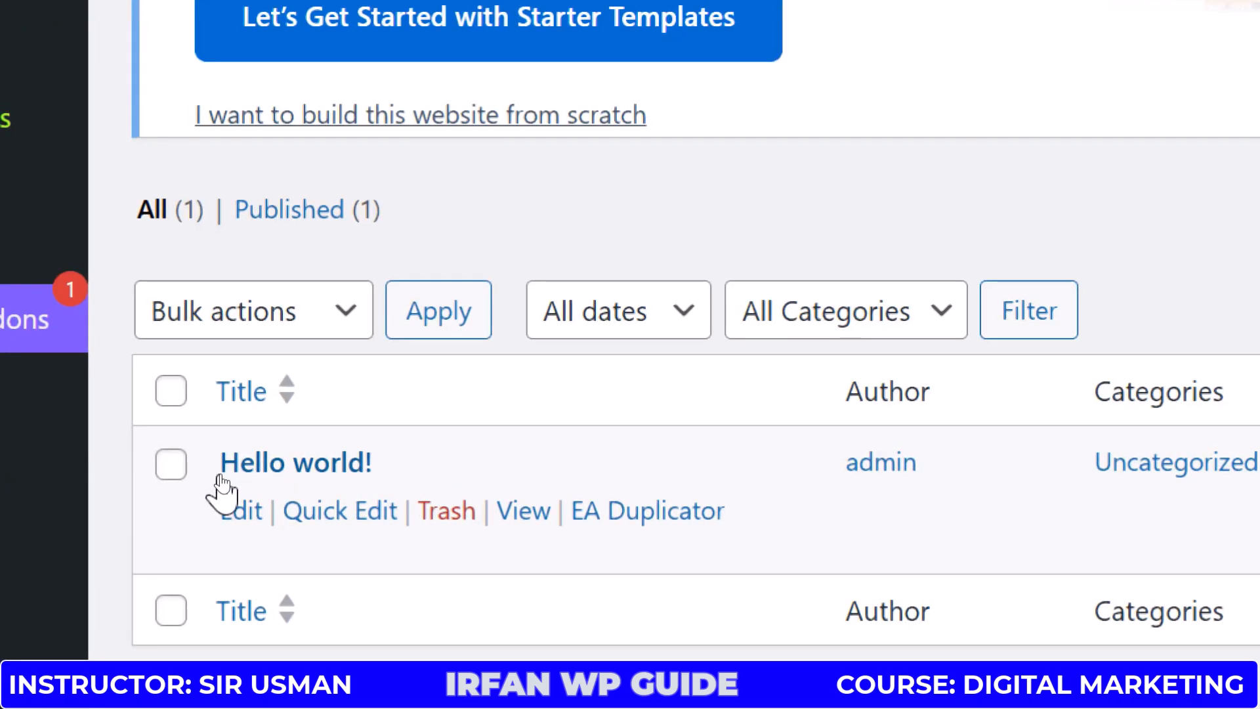
pyautogui.click(172, 473)
pyautogui.click(309, 311)
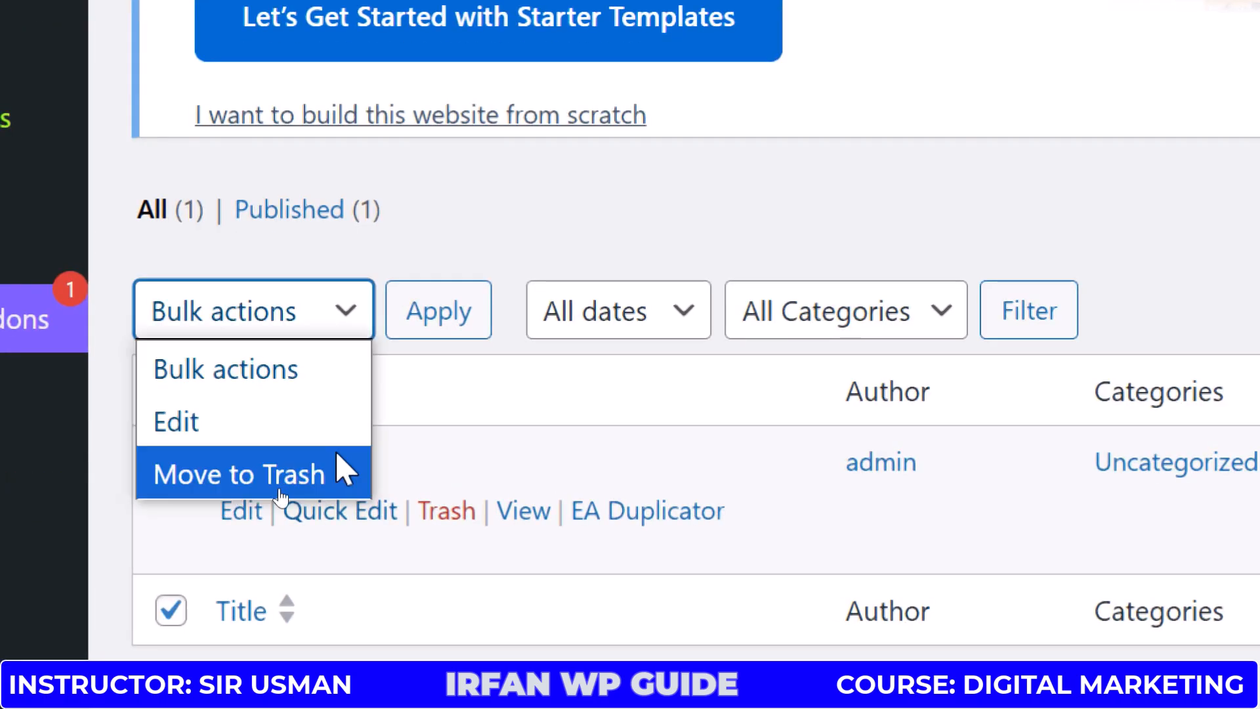
pyautogui.click(302, 430)
pyautogui.click(331, 311)
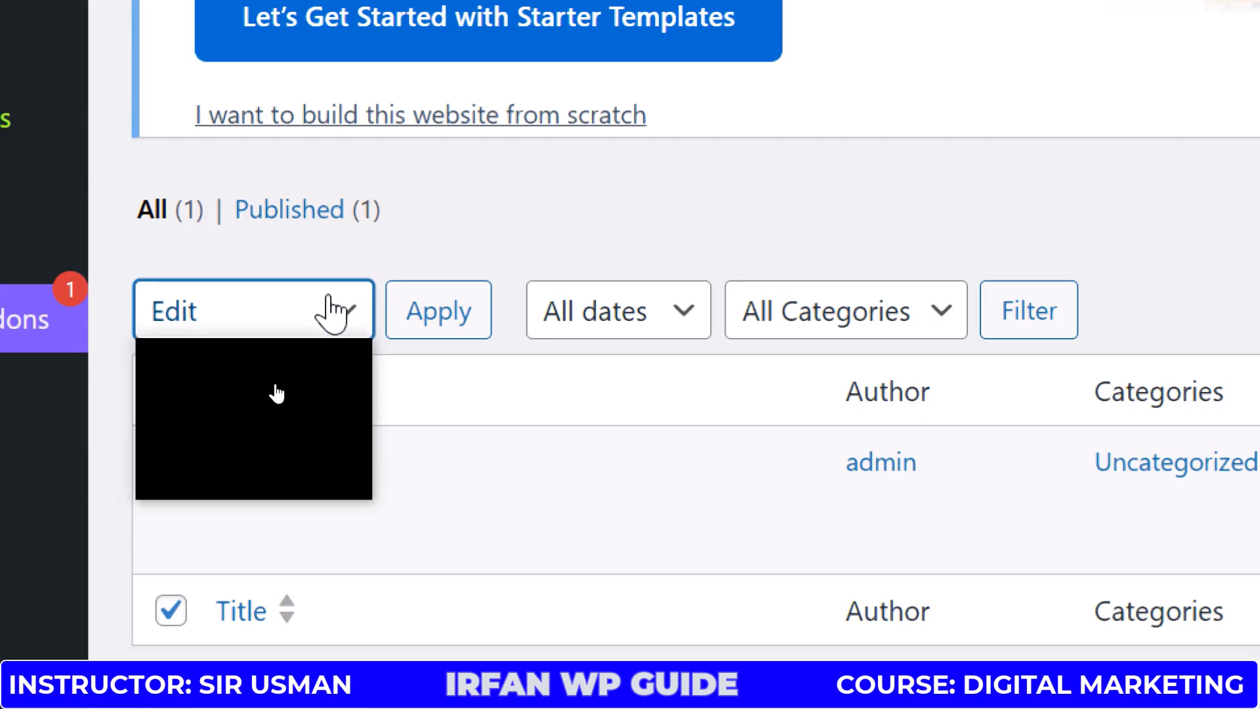
pyautogui.click(314, 474)
pyautogui.click(457, 312)
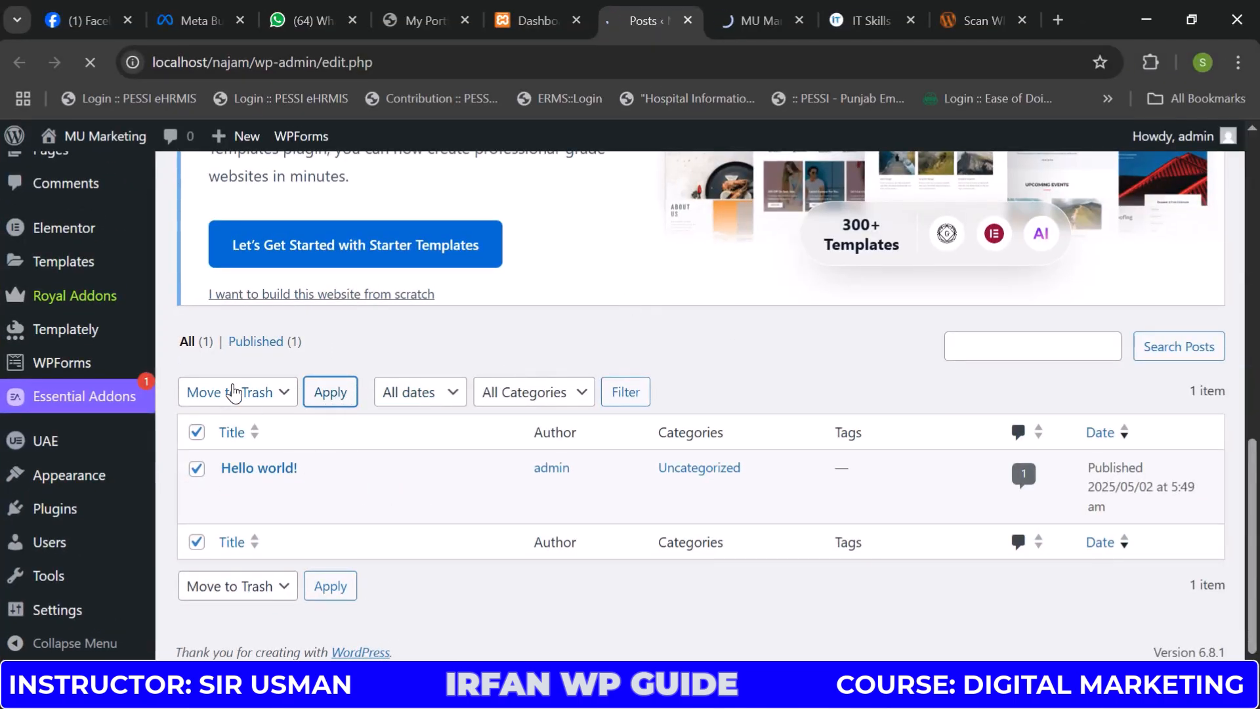
pyautogui.moveTo(3, 452)
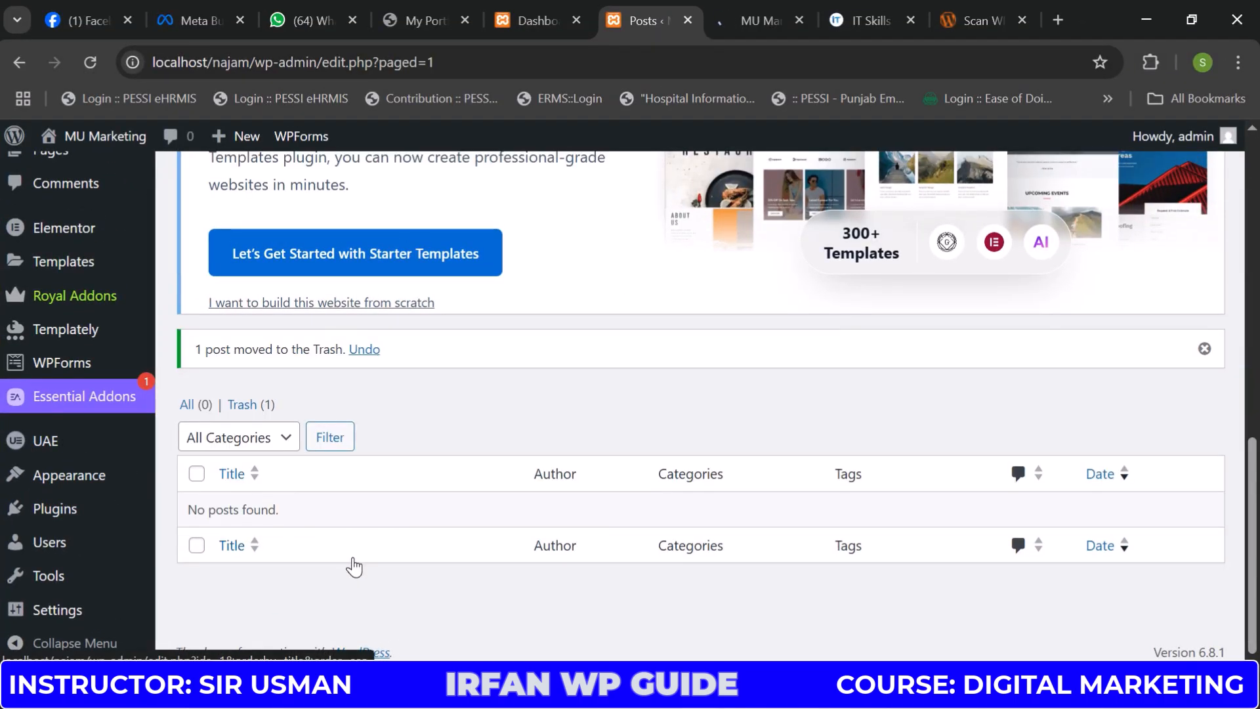
# Check the site's front page, then examine the navigation menu on the IT Skills website, including its Check Your Result entry
pyautogui.click(748, 20)
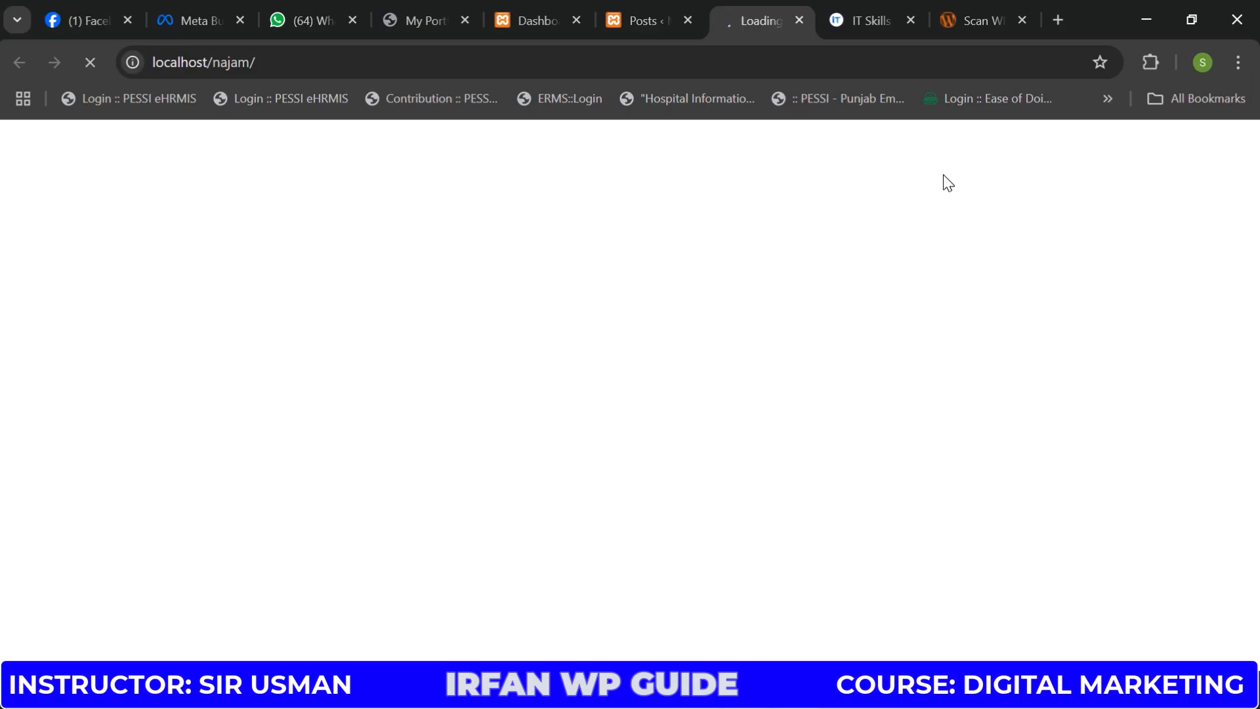
pyautogui.hotkey('ctrl', 'Tab')
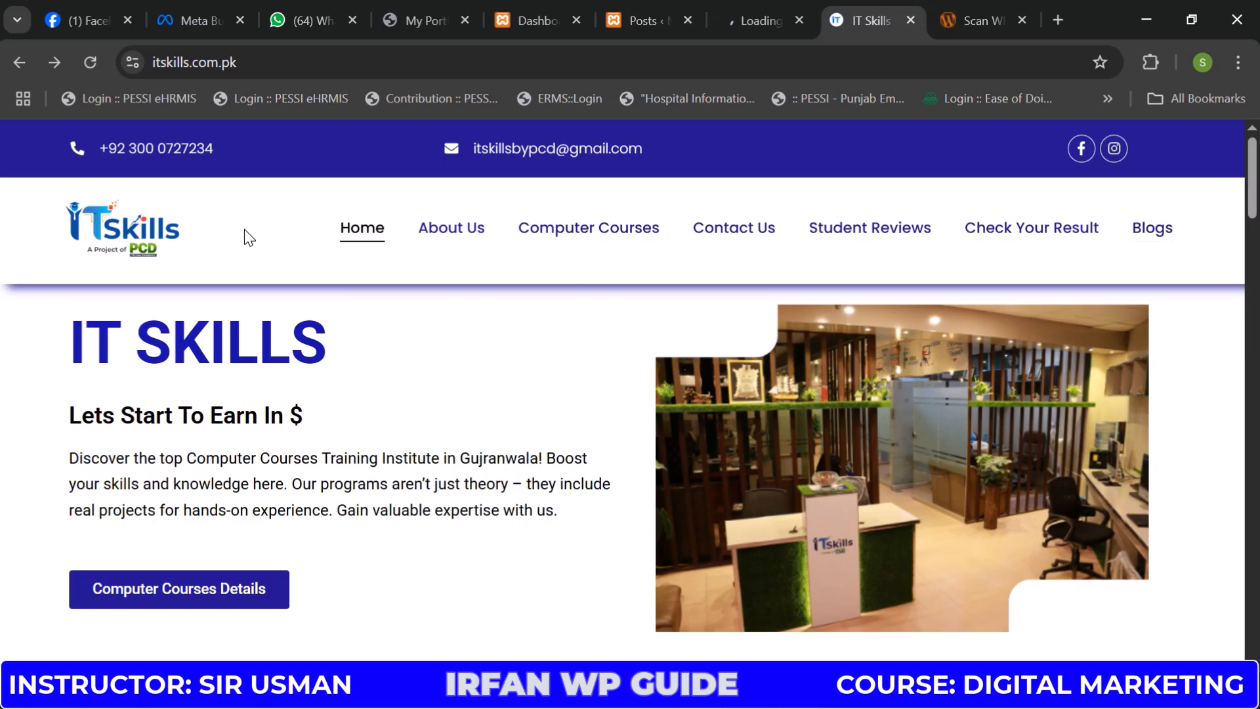
pyautogui.moveTo(286, 229); pyautogui.dragTo(1198, 234)
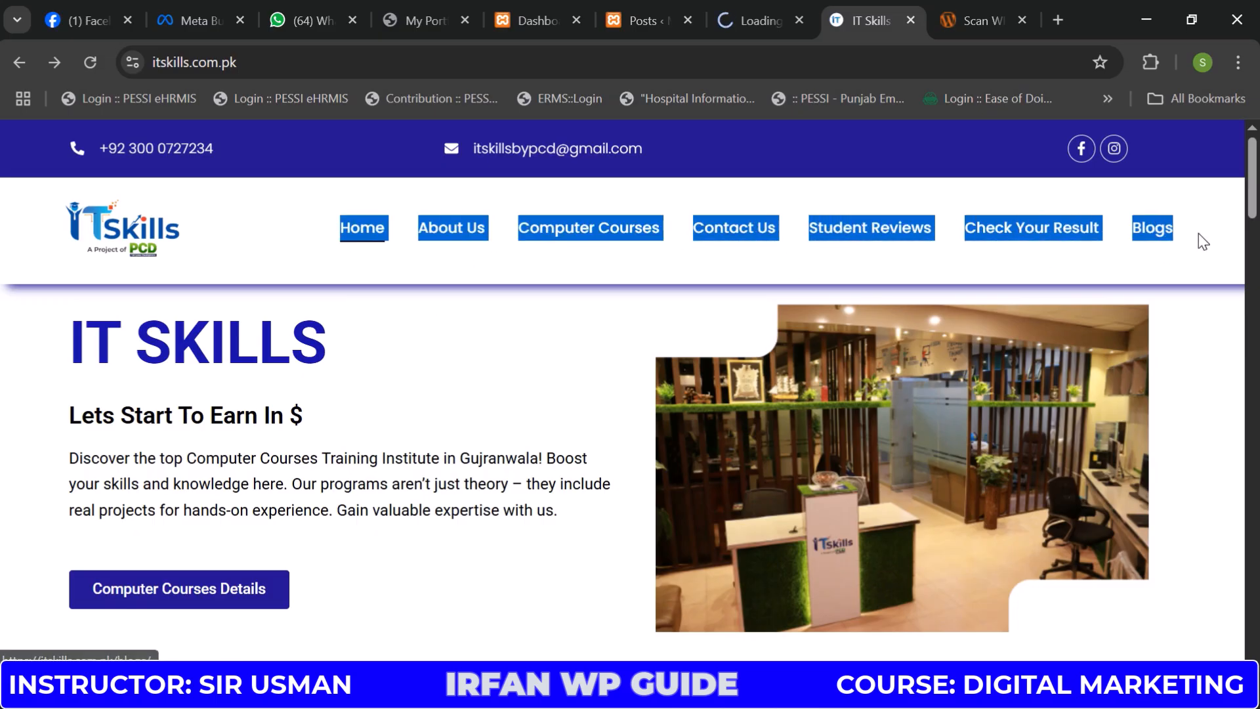
pyautogui.click(954, 276)
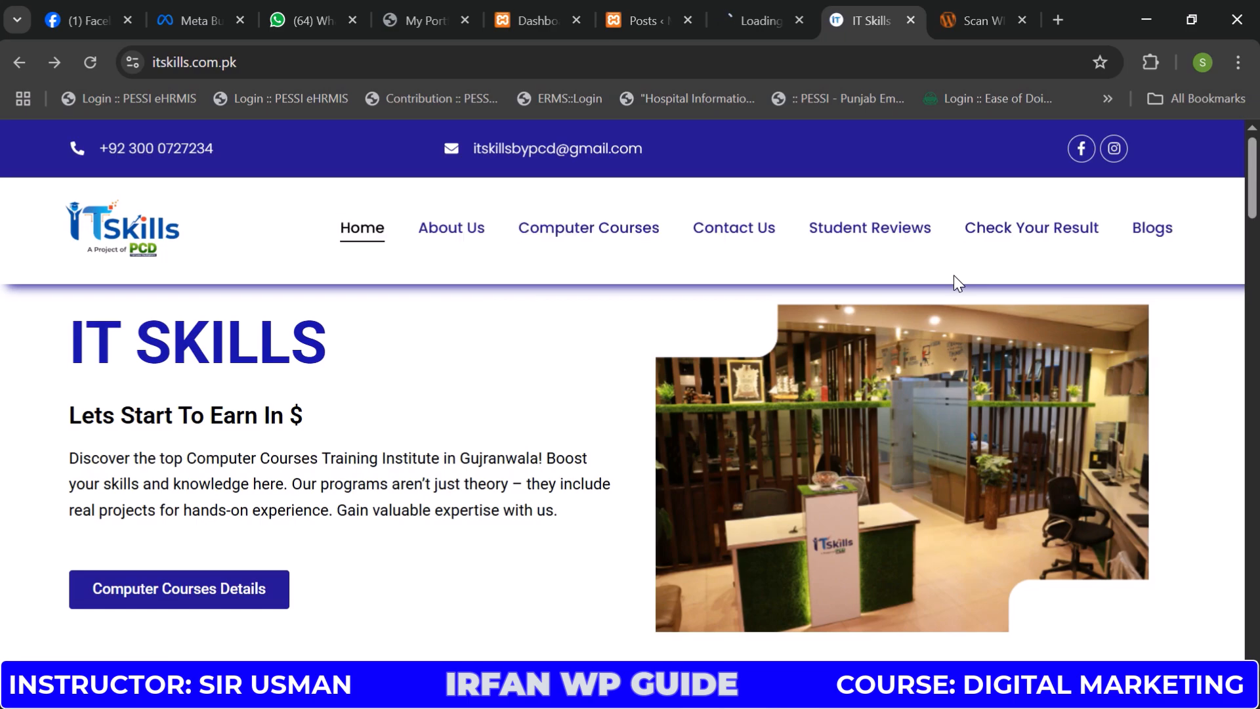
pyautogui.moveTo(947, 229); pyautogui.dragTo(1124, 229)
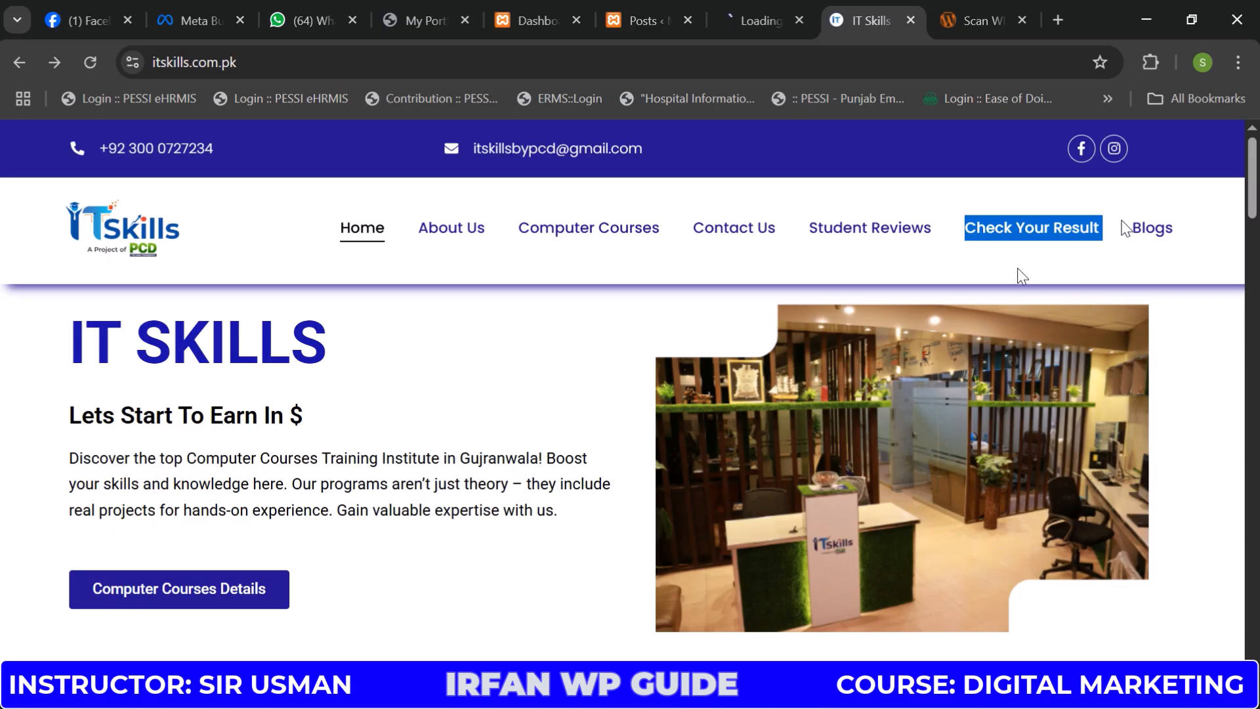
pyautogui.click(966, 290)
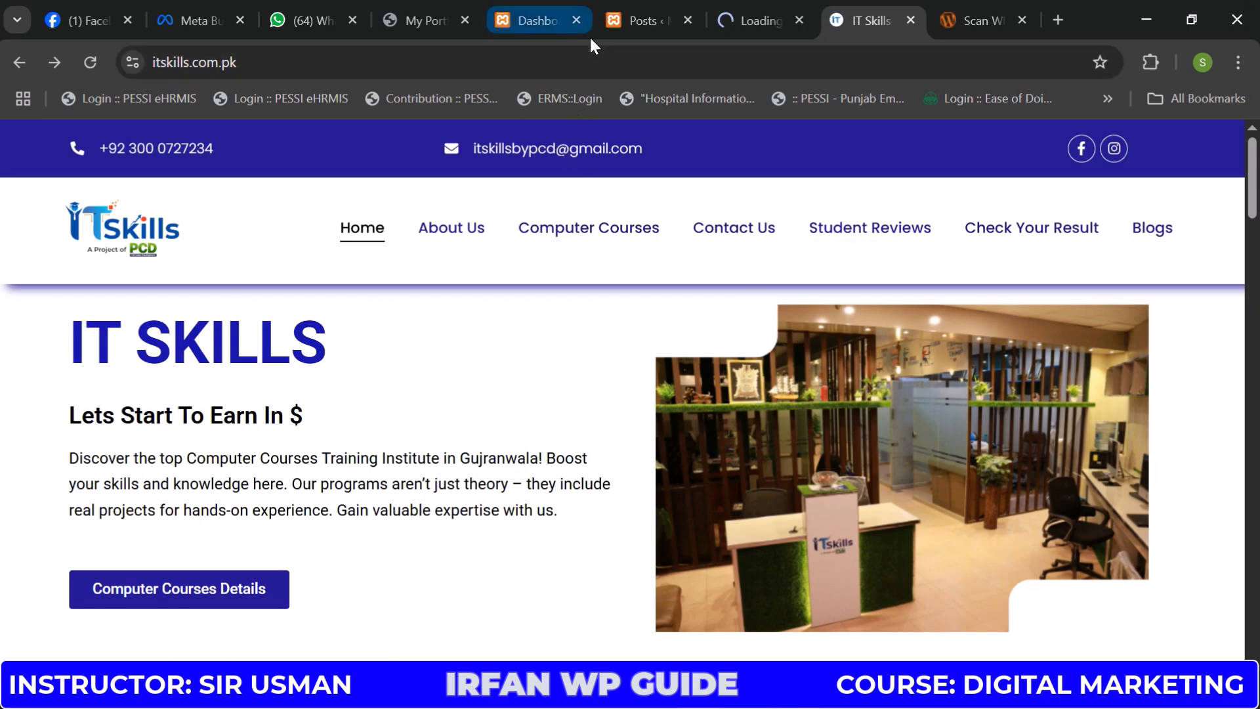
# Return to the WordPress dashboard and open the list of all pages in a new browser tab
pyautogui.click(530, 22)
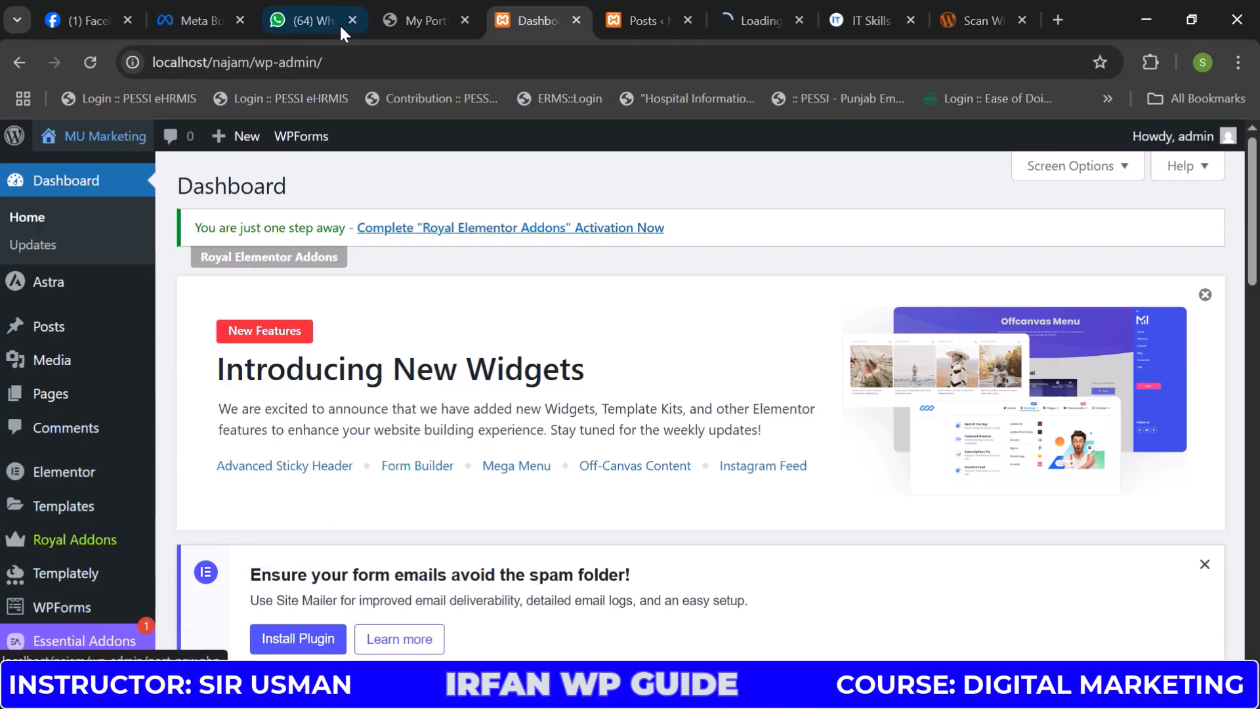
pyautogui.moveTo(28, 397)
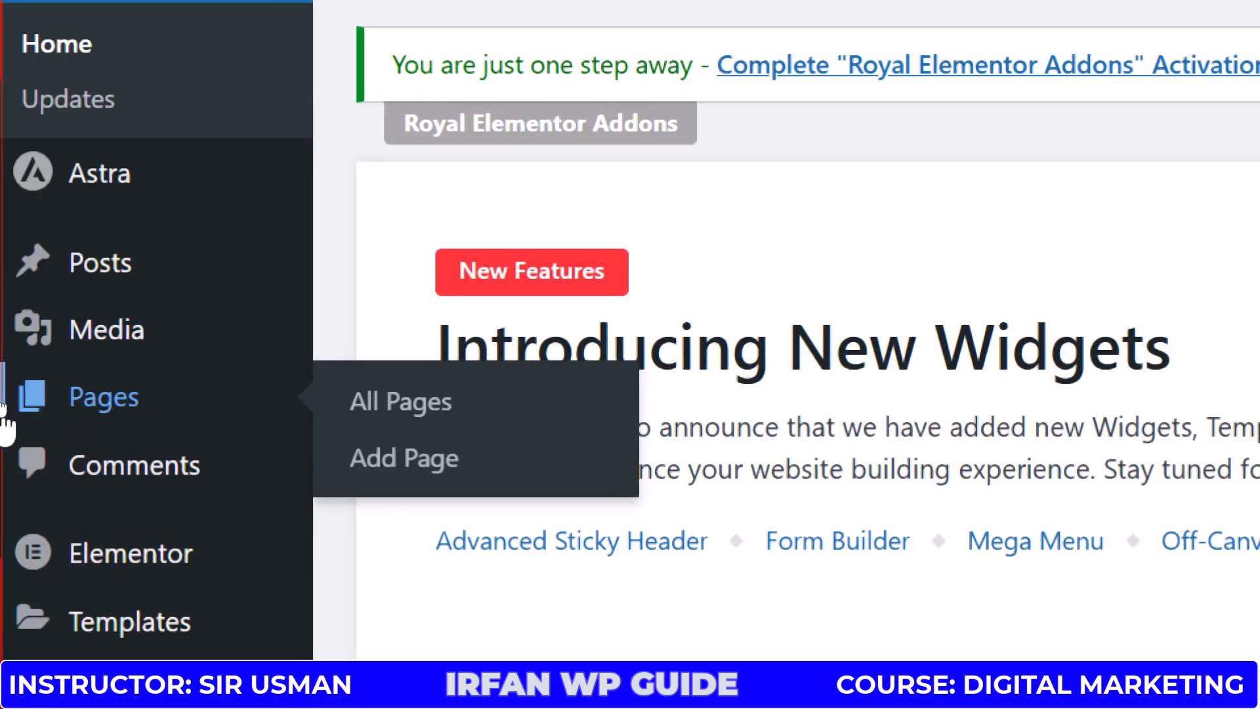
pyautogui.moveTo(26, 367)
pyautogui.moveTo(40, 417)
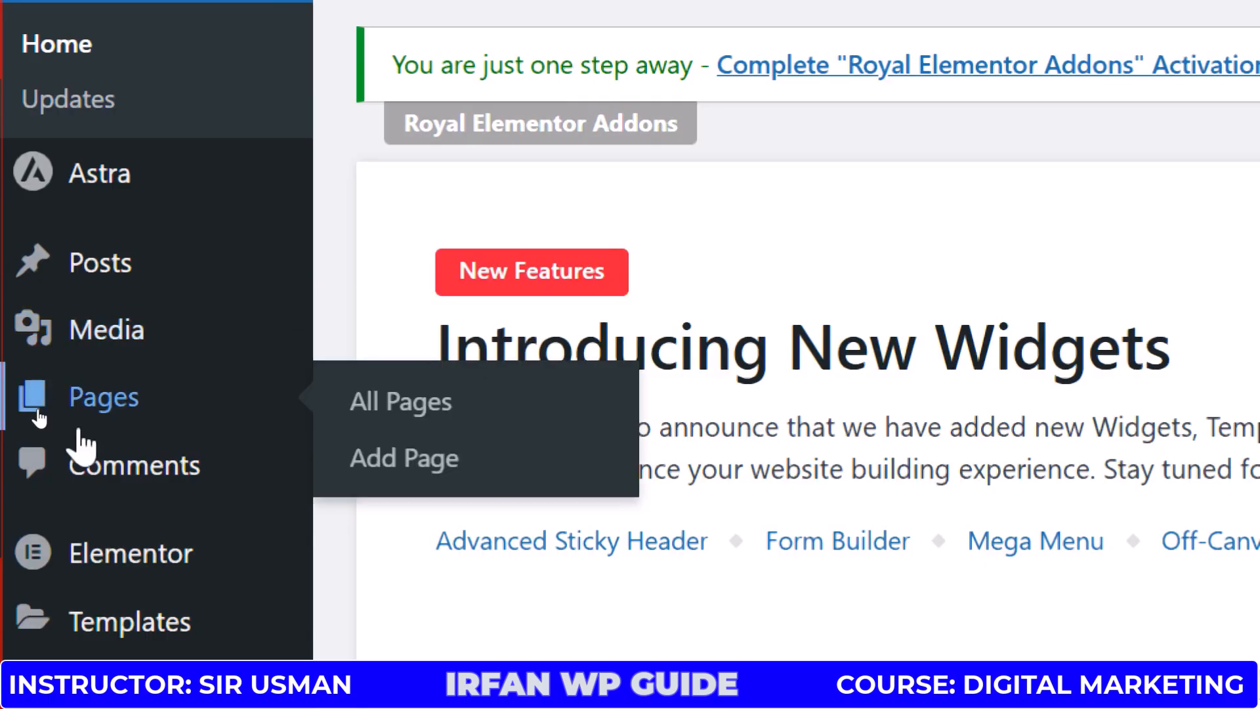
pyautogui.rightClick(443, 410)
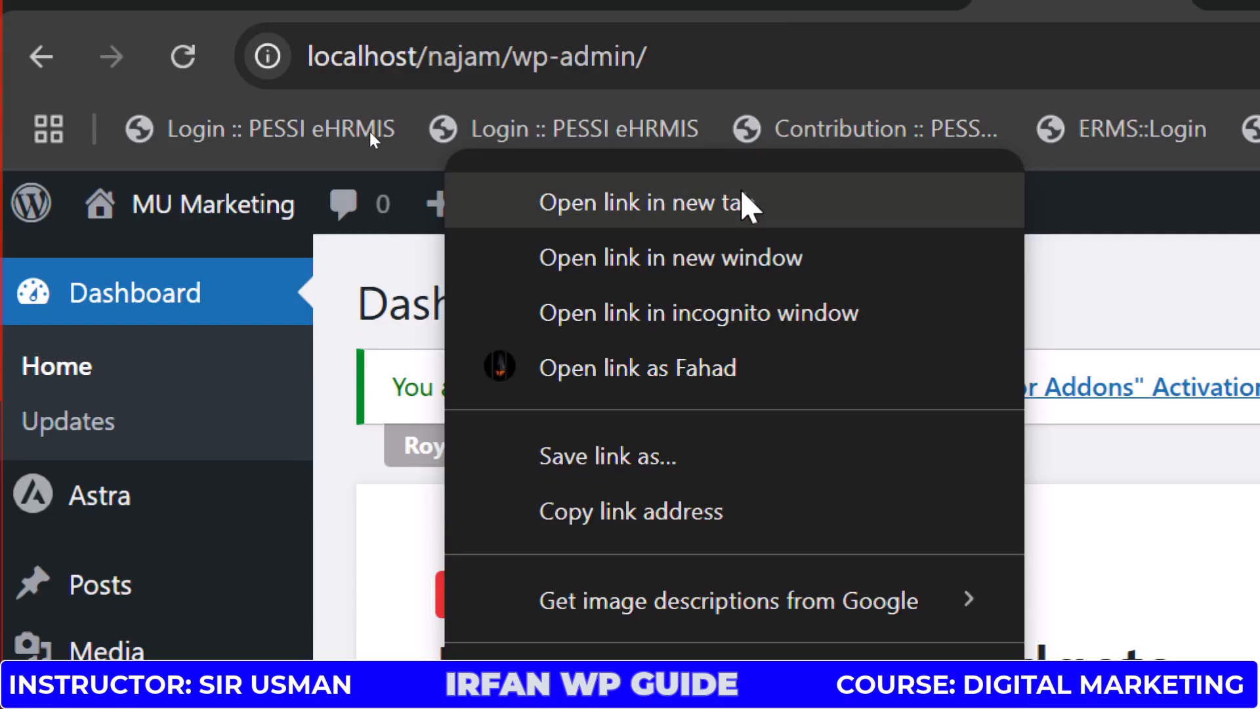
pyautogui.click(745, 200)
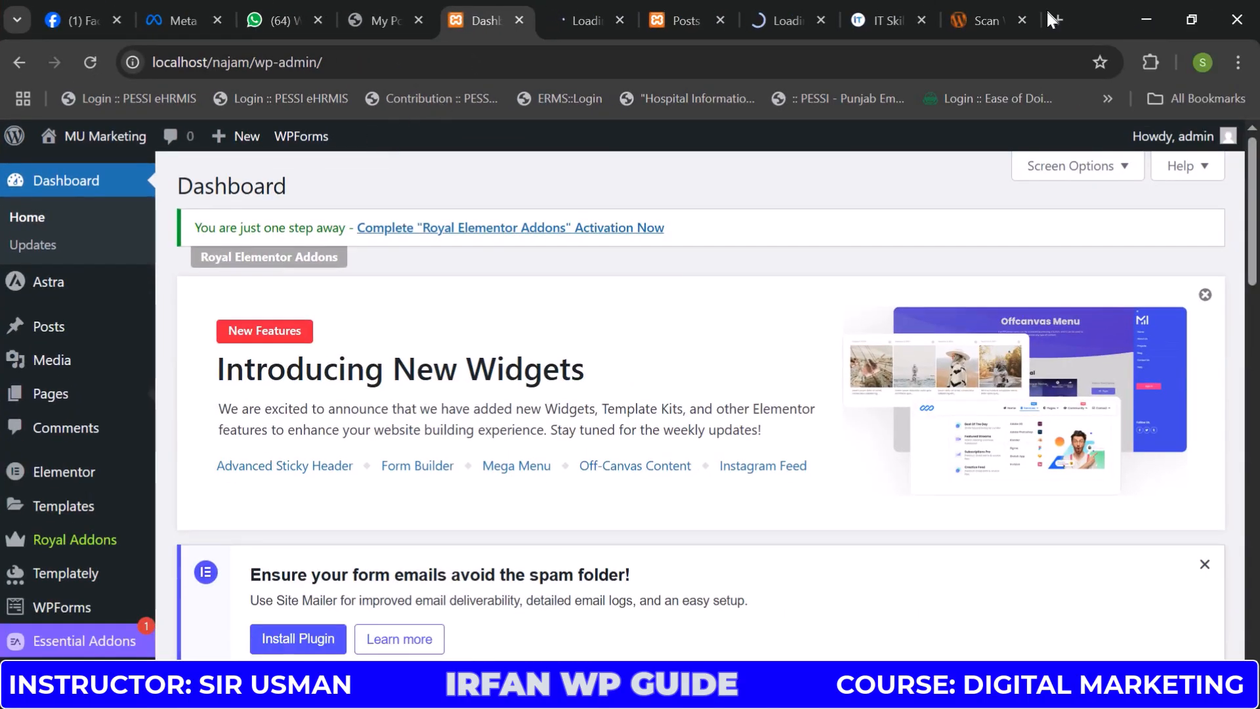
pyautogui.click(584, 21)
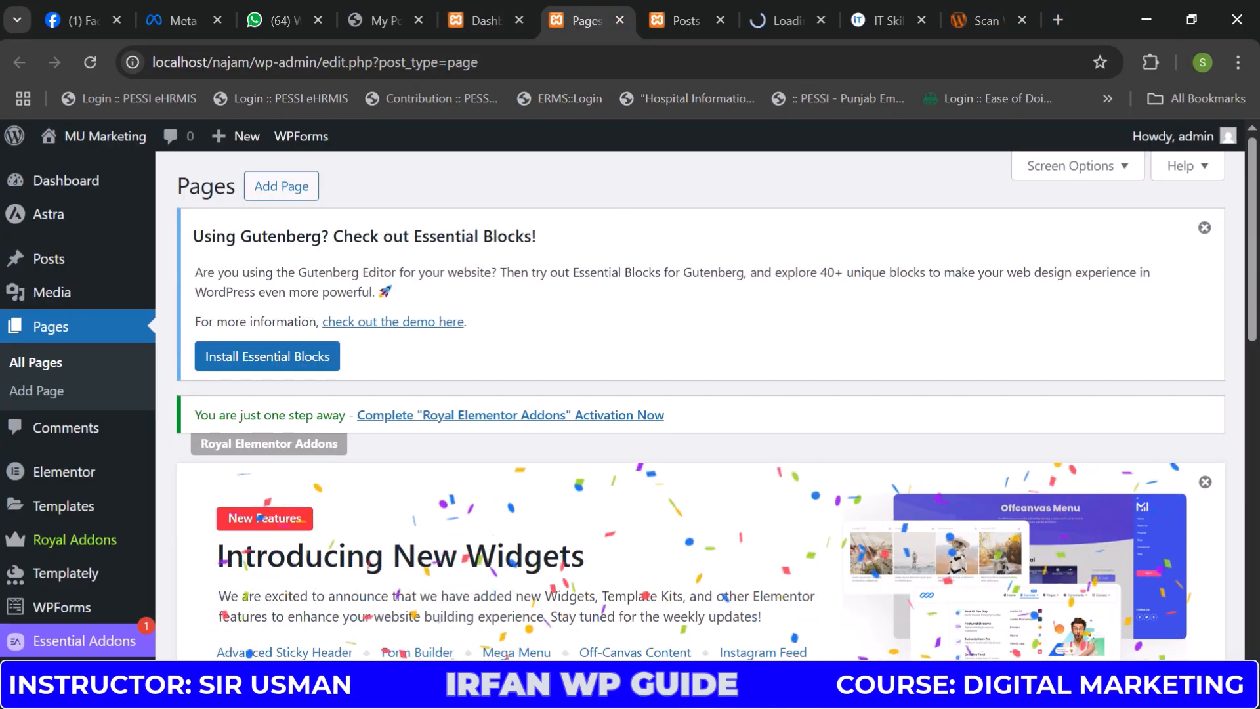
pyautogui.scroll(-5, 633, 399)
pyautogui.scroll(-5, 632, 398)
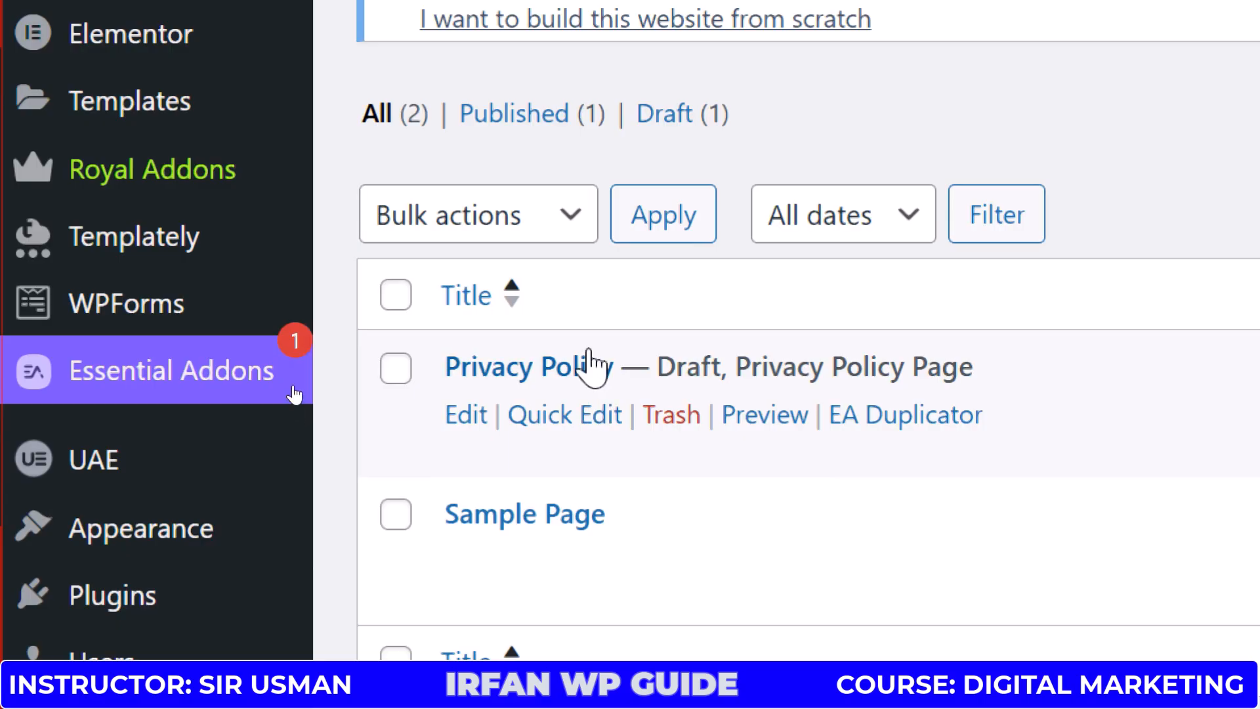
# Select the Privacy Policy and Sample Page entries and move both to the trash with a bulk action
pyautogui.click(394, 296)
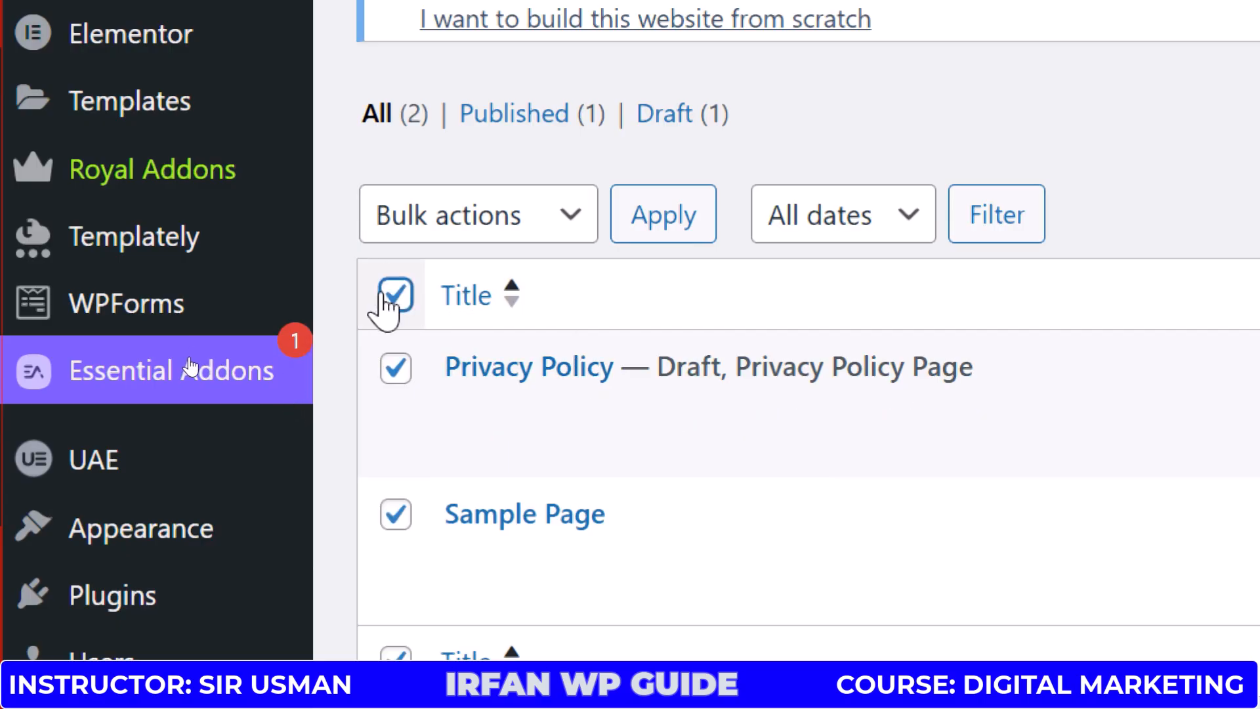
pyautogui.click(507, 226)
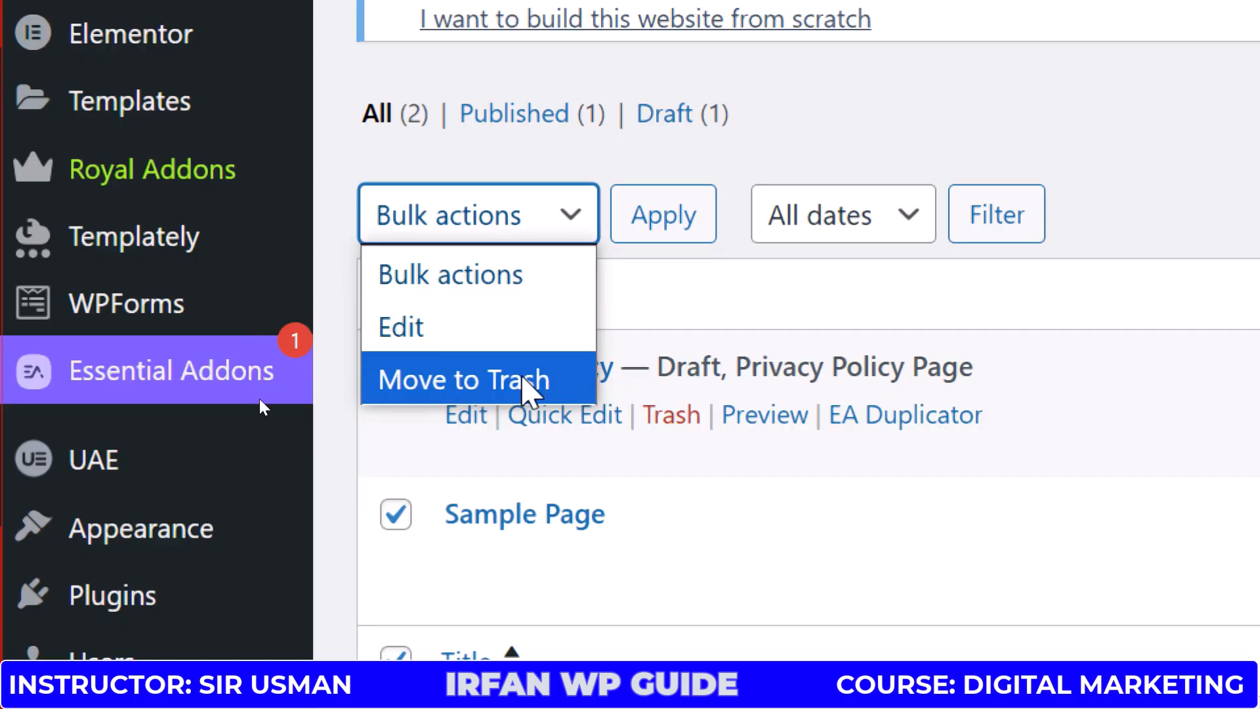
pyautogui.click(521, 383)
pyautogui.click(704, 213)
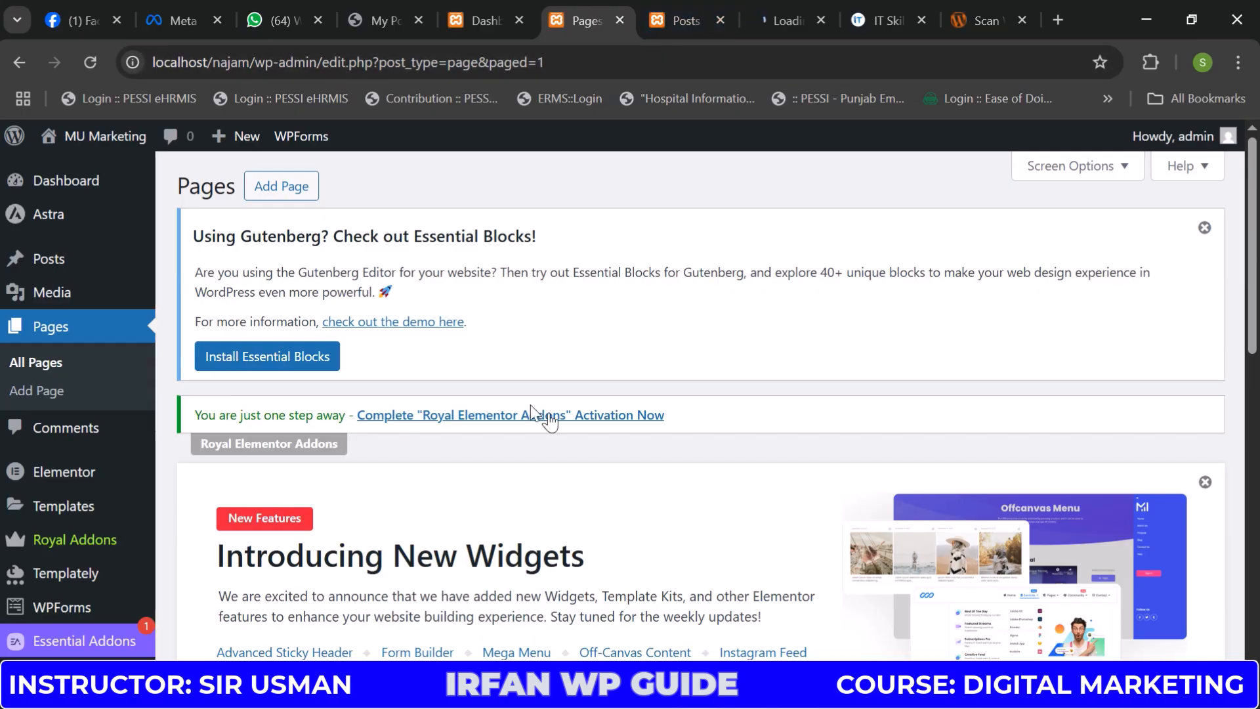
pyautogui.scroll(-10, 558, 429)
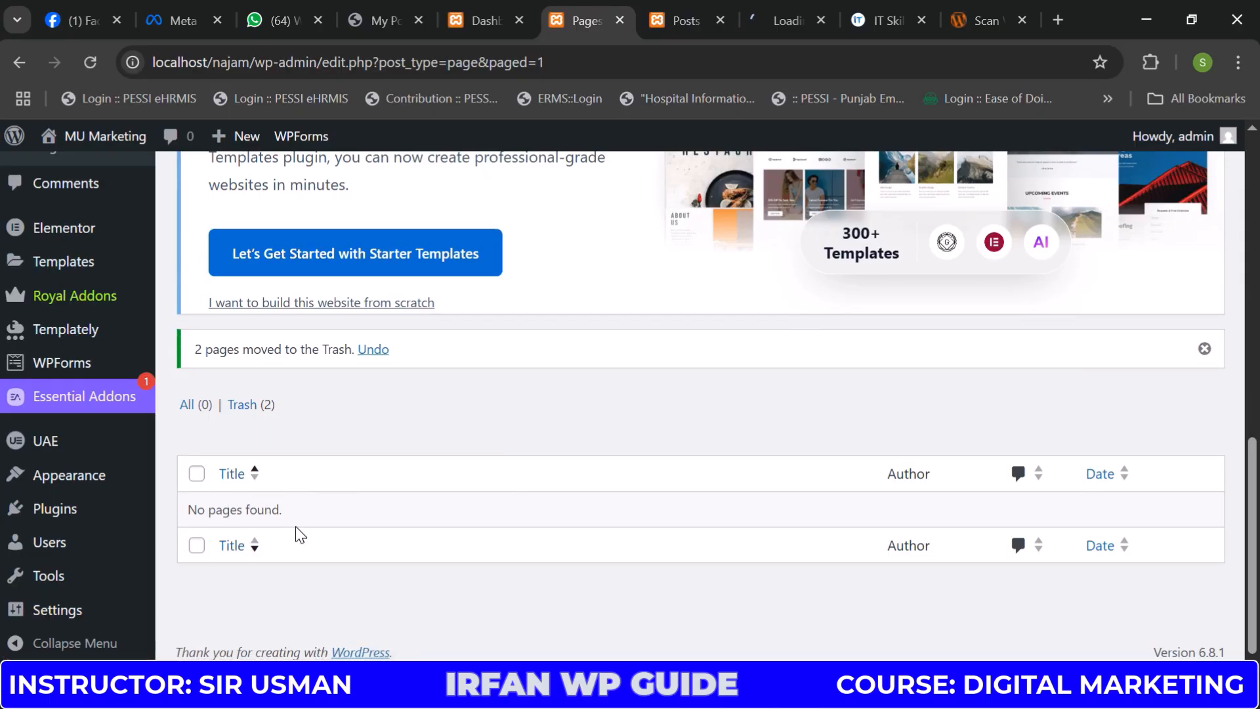
# Add a new page titled "HOME" and publish it
pyautogui.scroll(10, 296, 529)
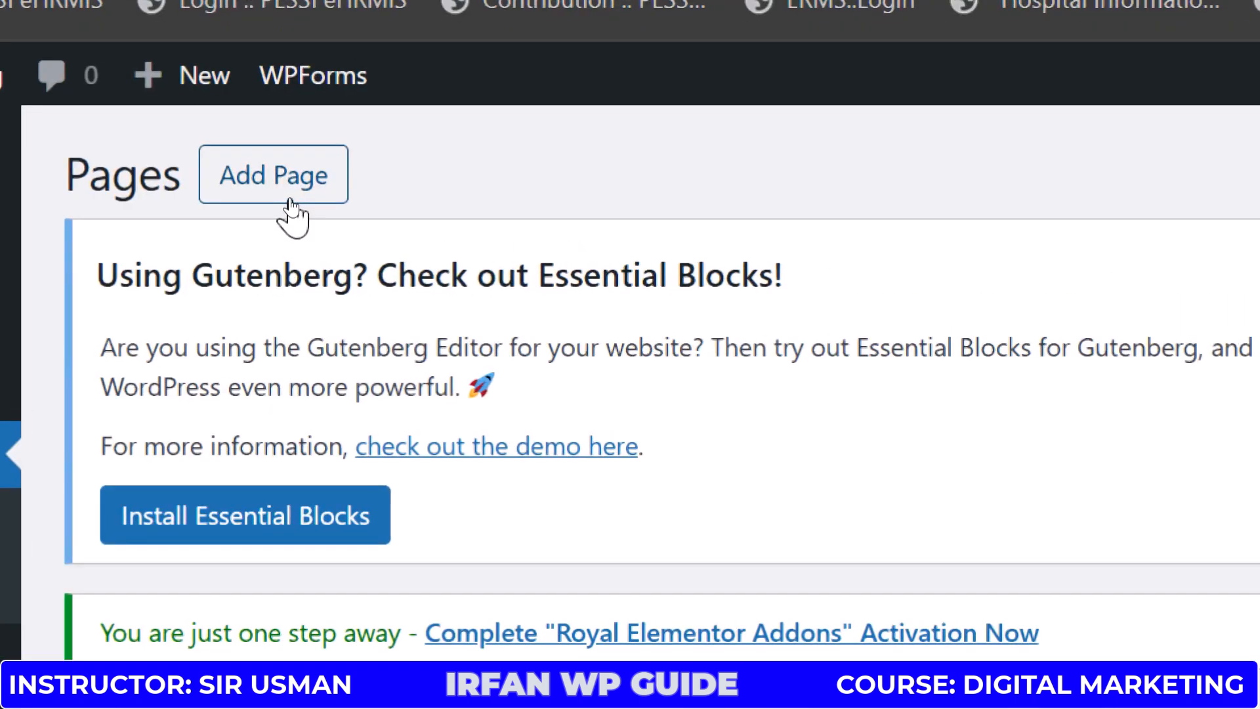
pyautogui.click(290, 200)
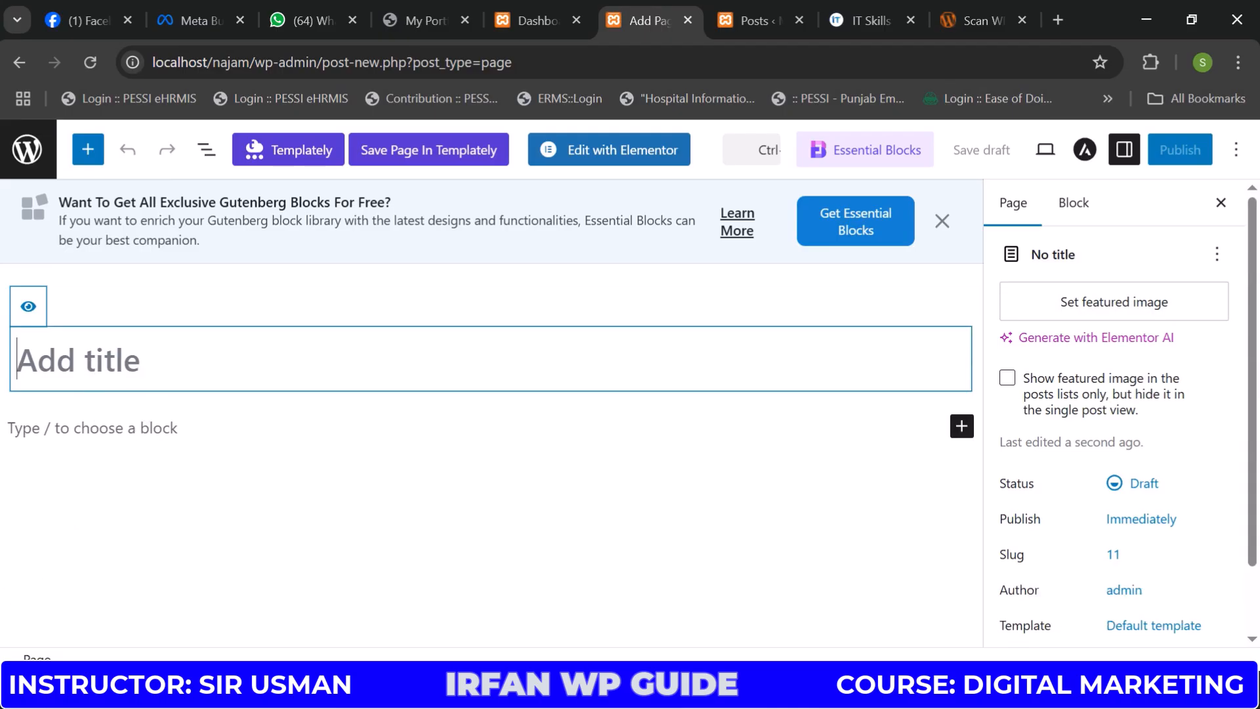
pyautogui.write('HOME')
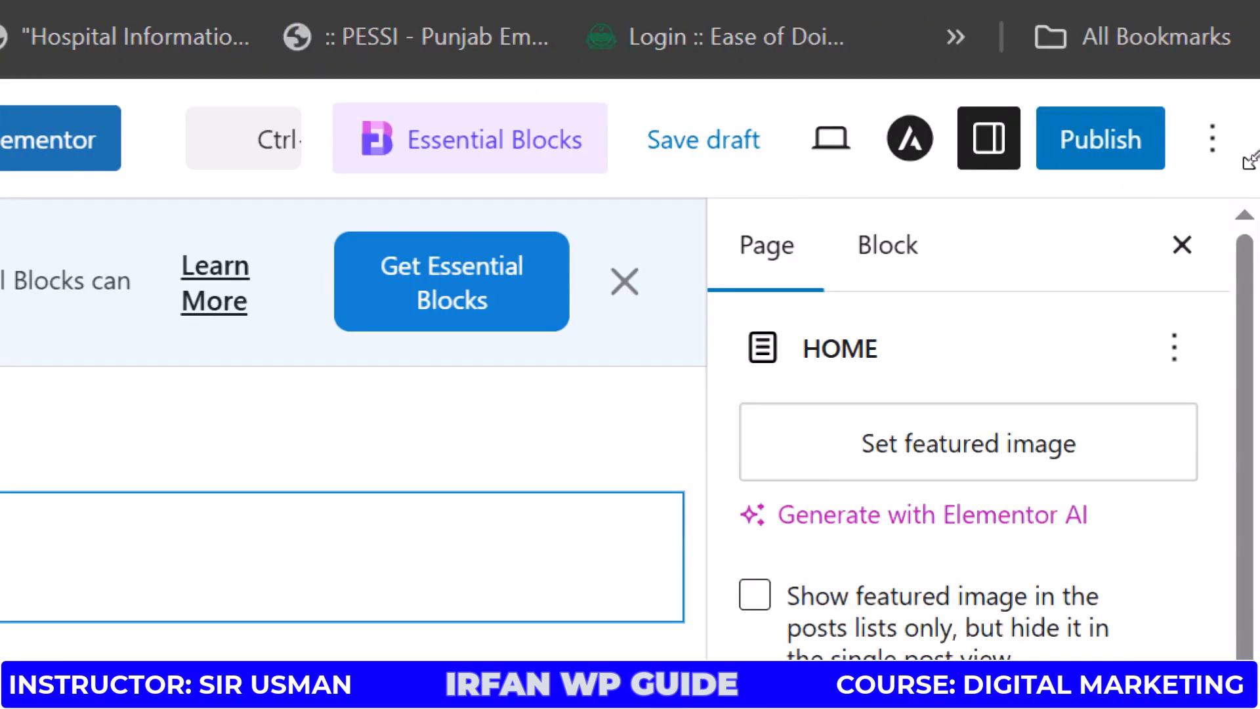
pyautogui.click(1135, 168)
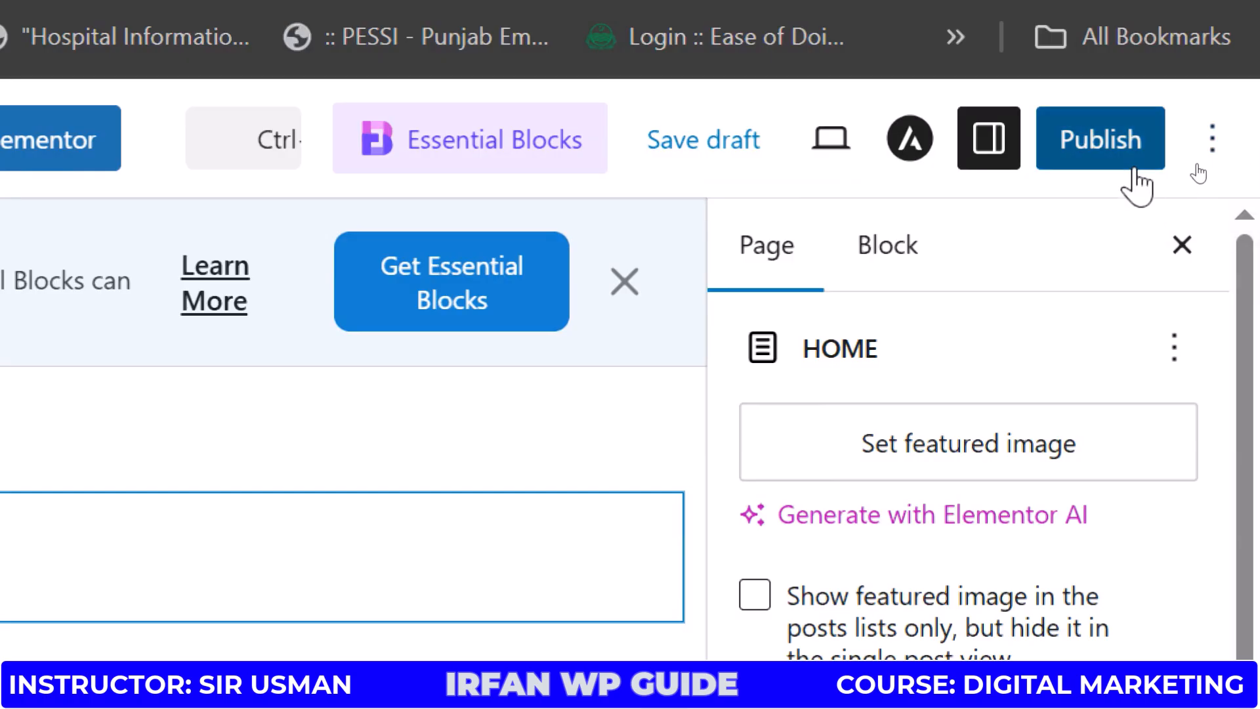
pyautogui.click(1135, 170)
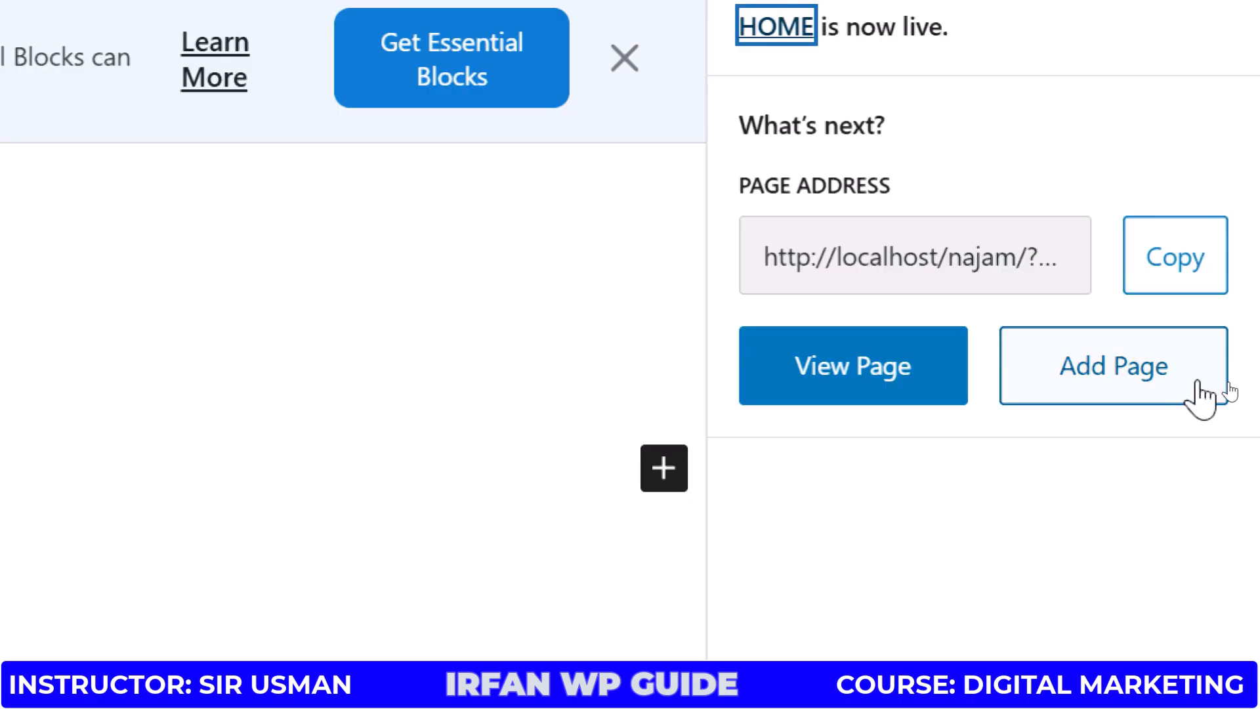
# Add another page titled "Contact us" and publish it
pyautogui.click(1203, 397)
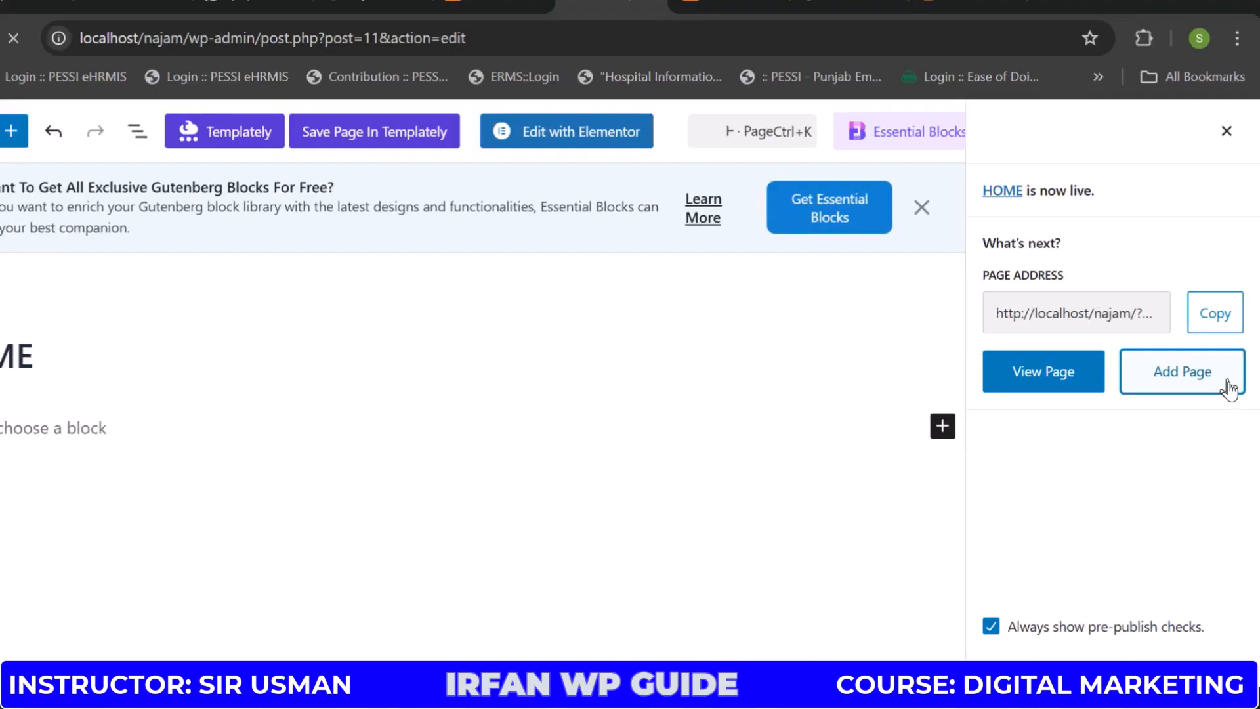
pyautogui.click(1199, 392)
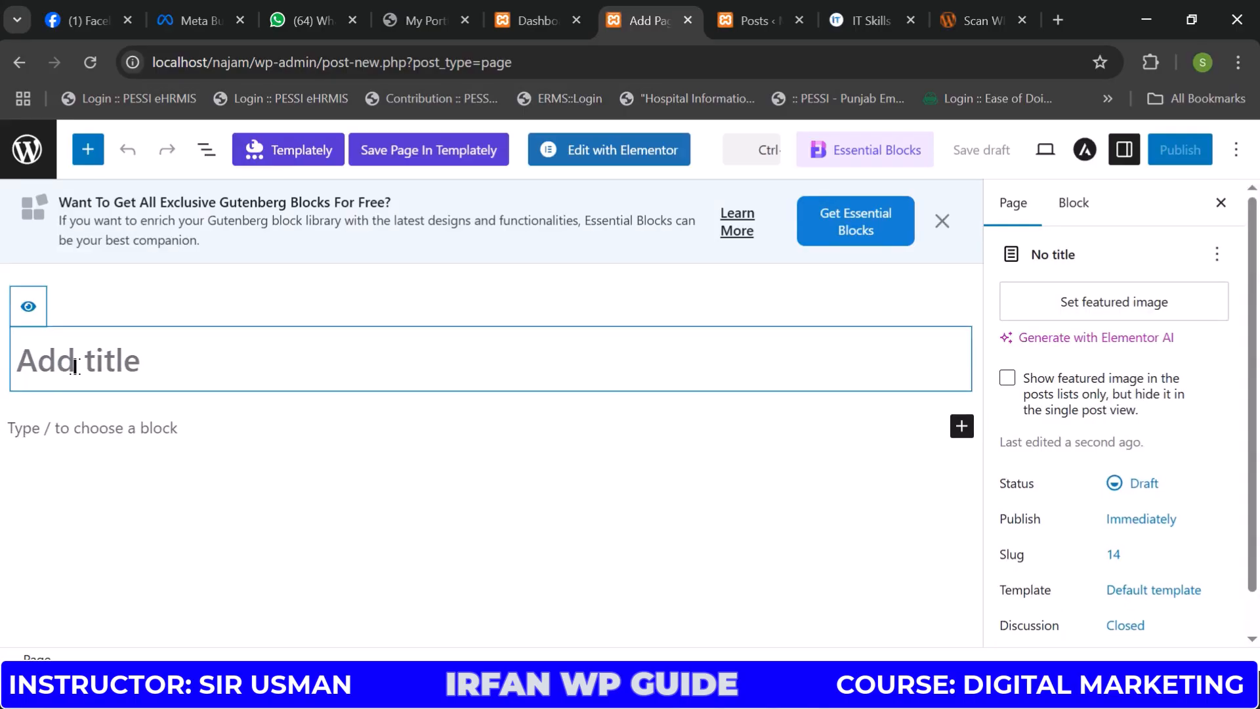
pyautogui.write('C')
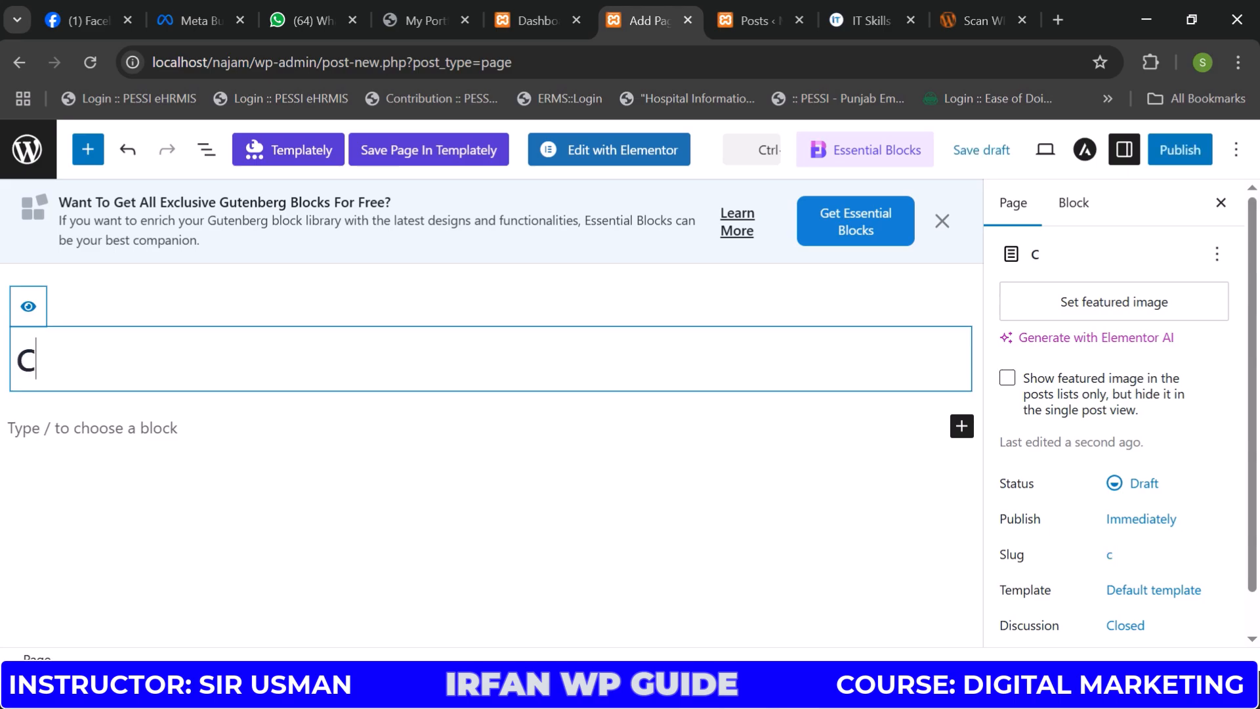
pyautogui.write('ontact us')
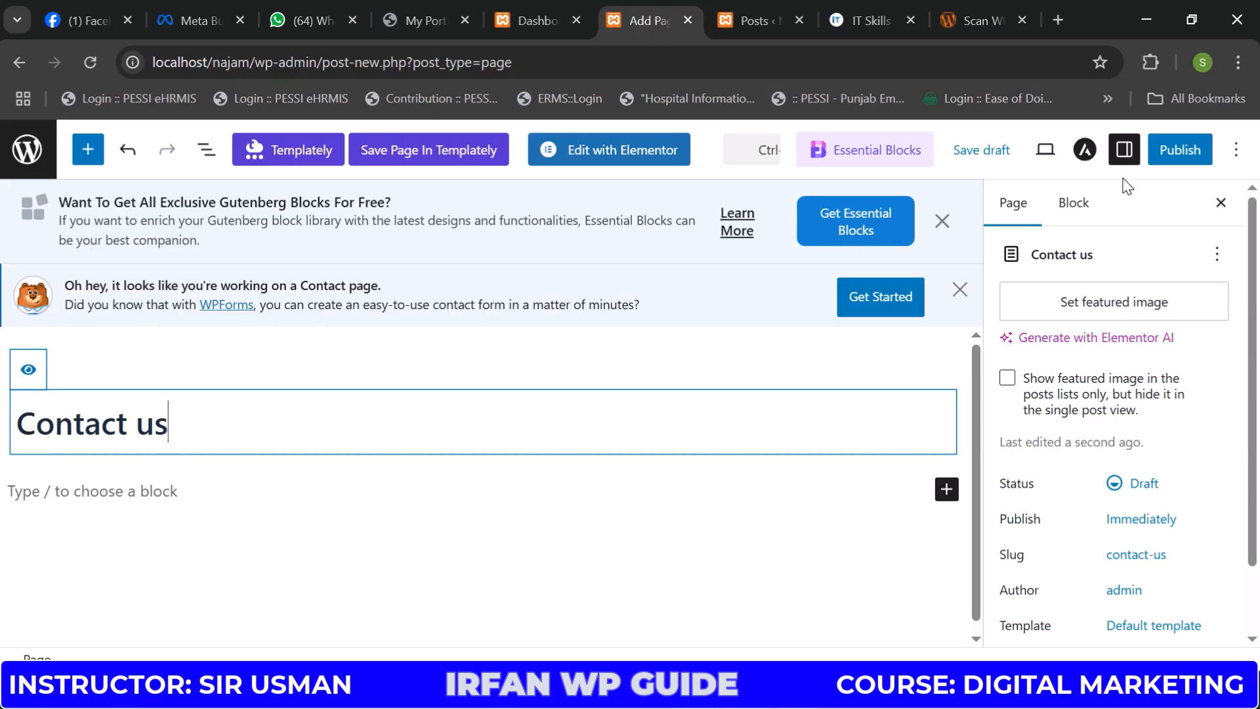
pyautogui.click(1153, 161)
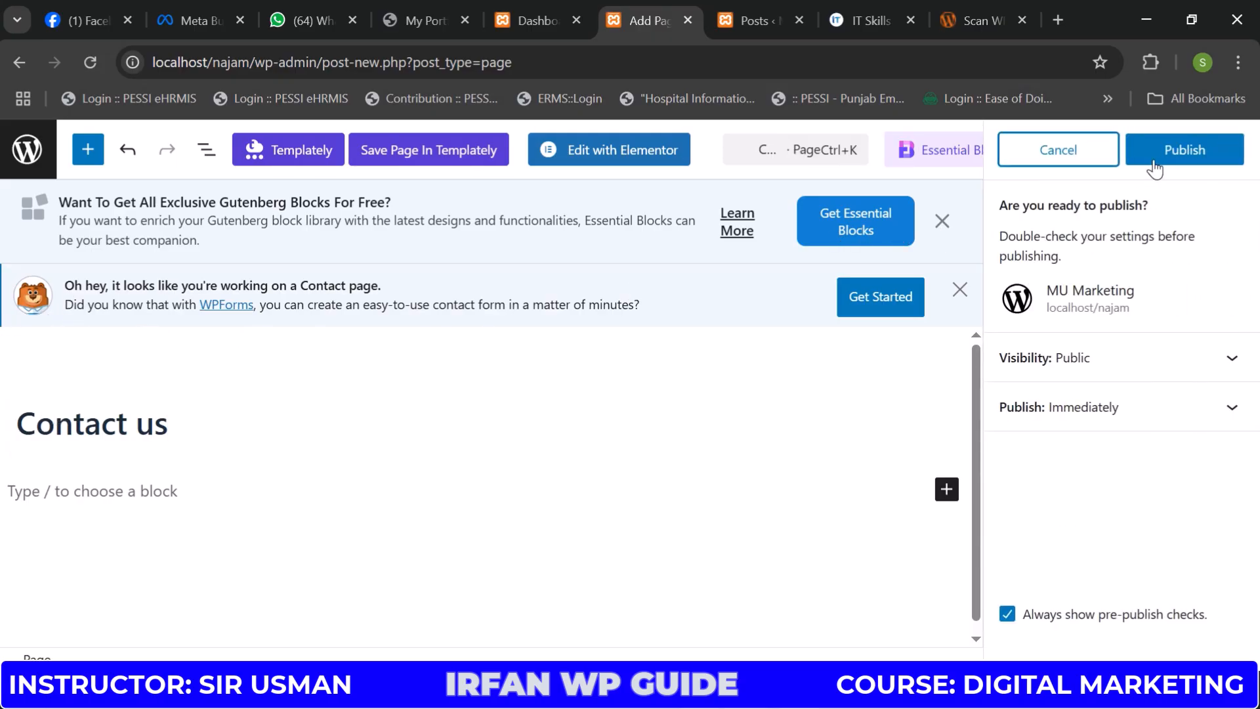
pyautogui.click(1157, 156)
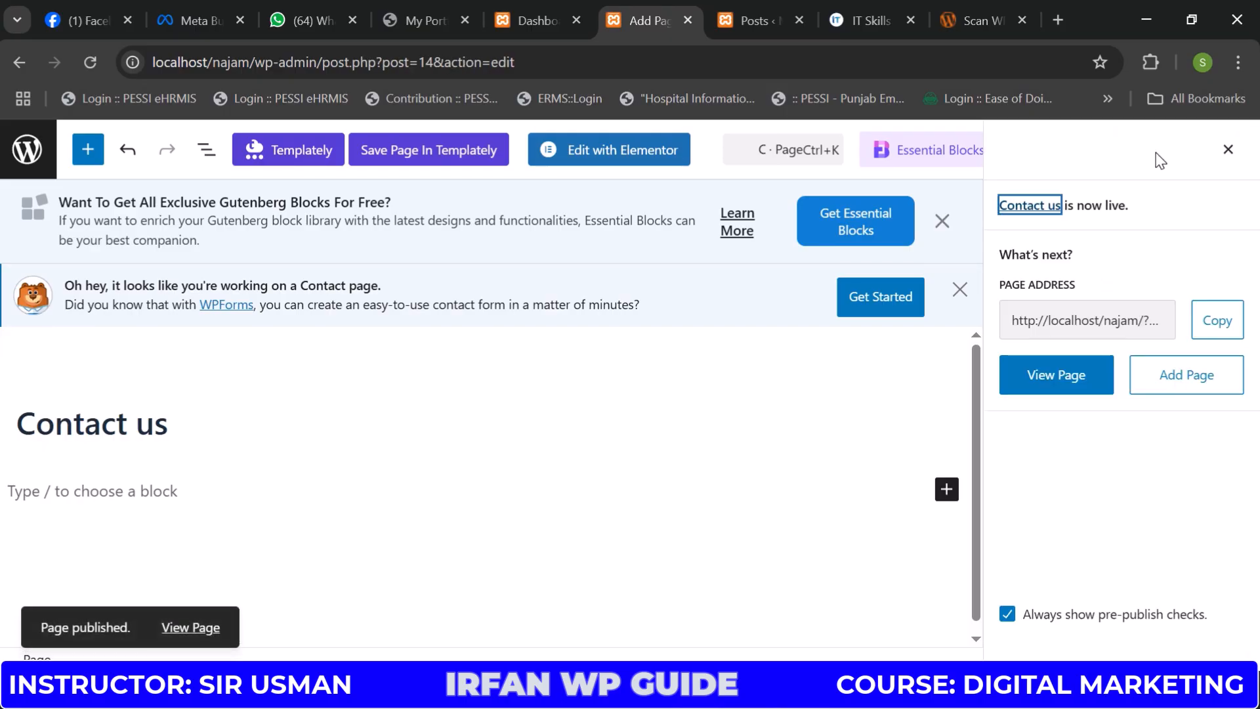
# Add a new page titled "About us" and publish it
pyautogui.click(1170, 392)
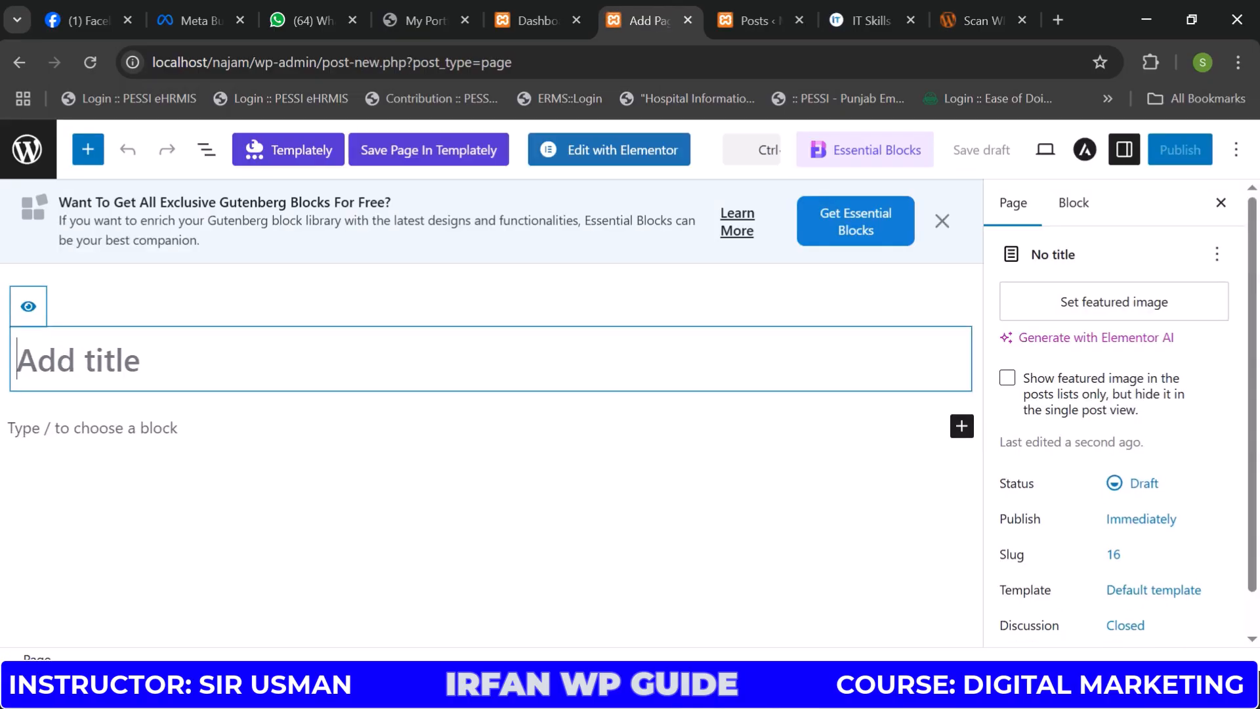
pyautogui.write('A')
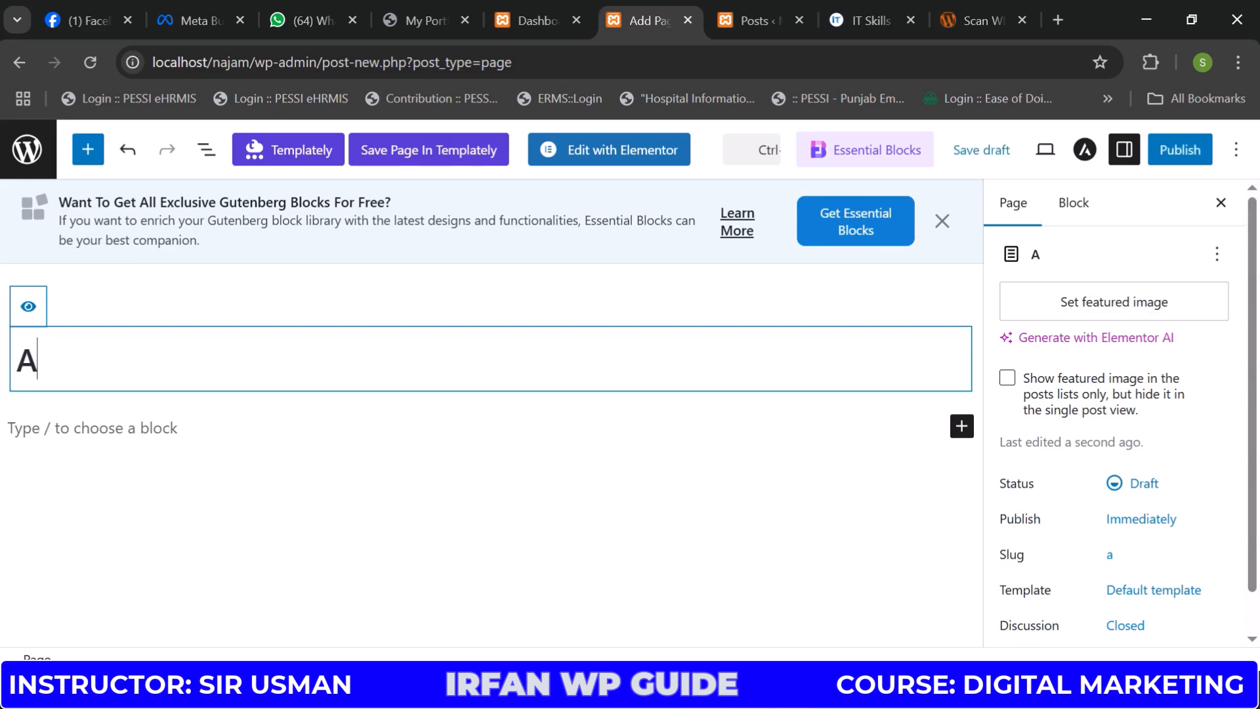
pyautogui.write('bout us')
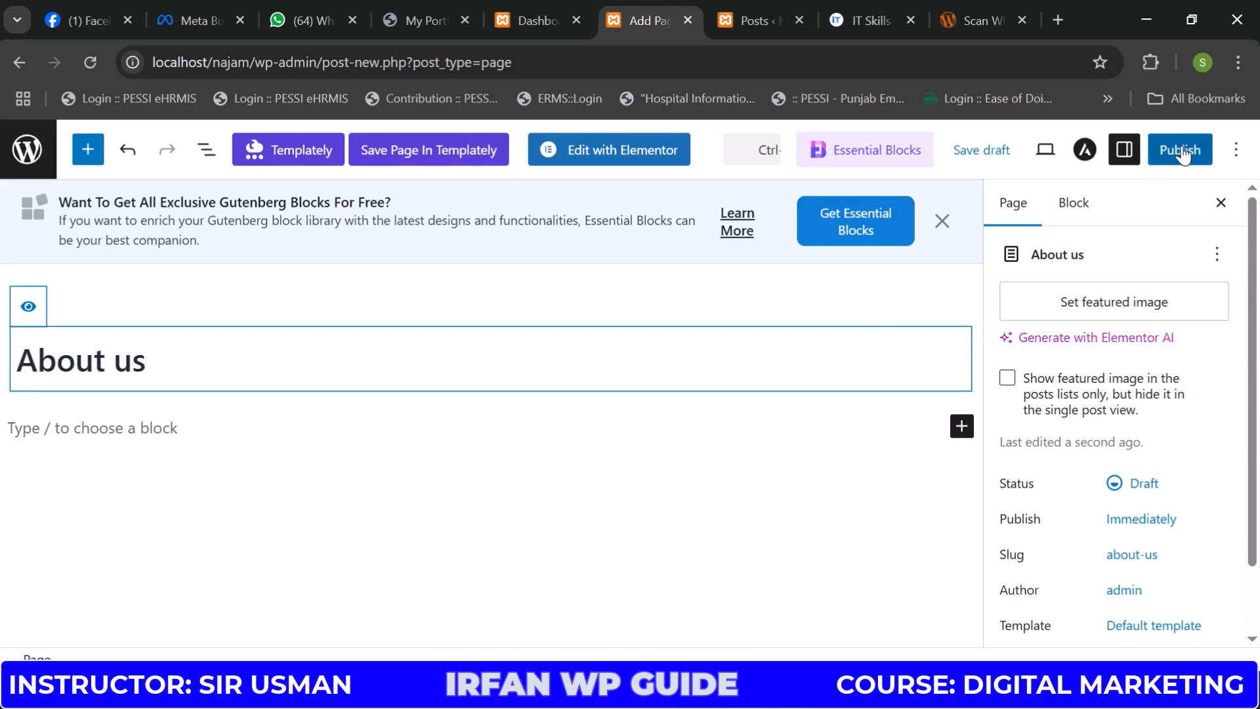
pyautogui.click(1182, 152)
pyautogui.click(1182, 150)
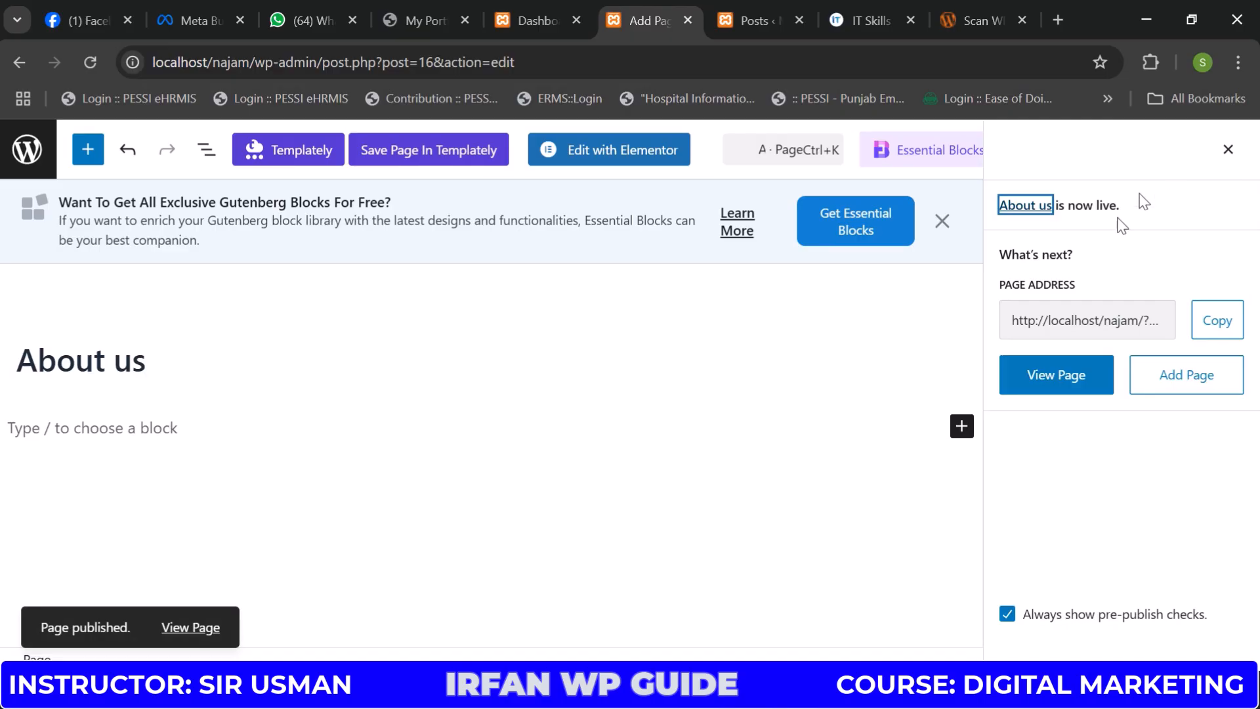
# Add another new page titled "Computer courses" and publish it
pyautogui.click(1184, 374)
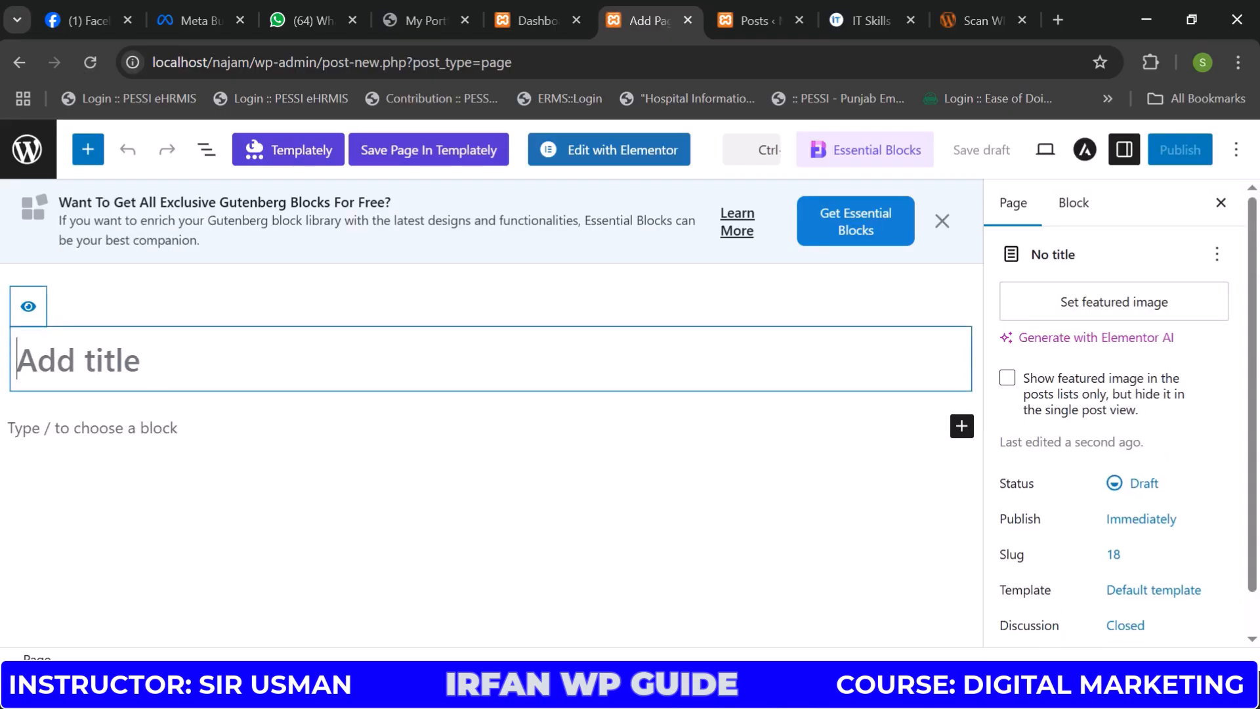
pyautogui.write('Compu')
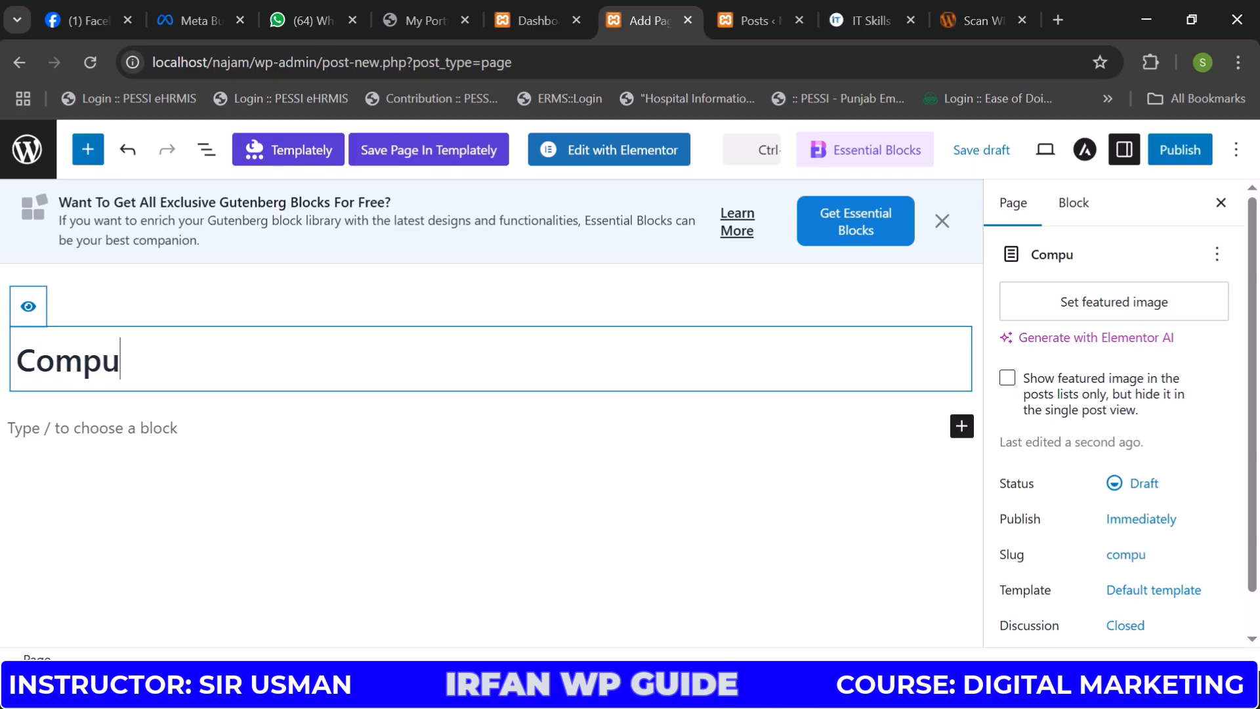
pyautogui.write('ter co')
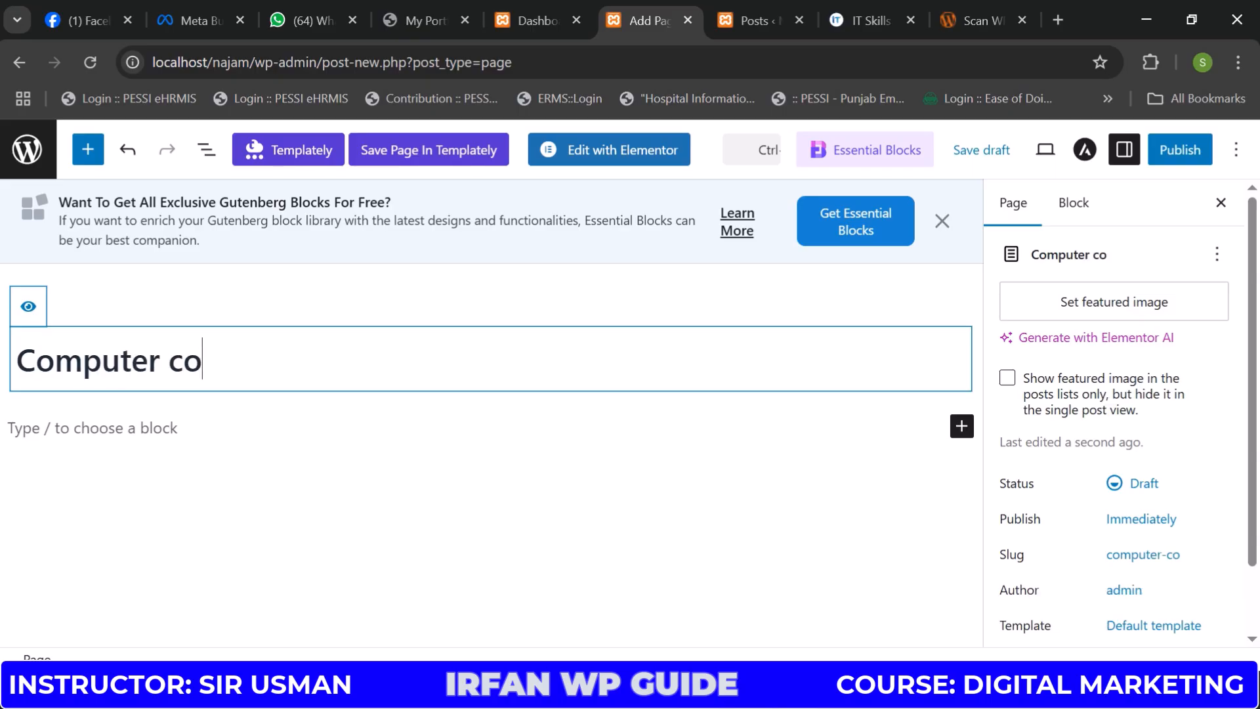
pyautogui.write('urses')
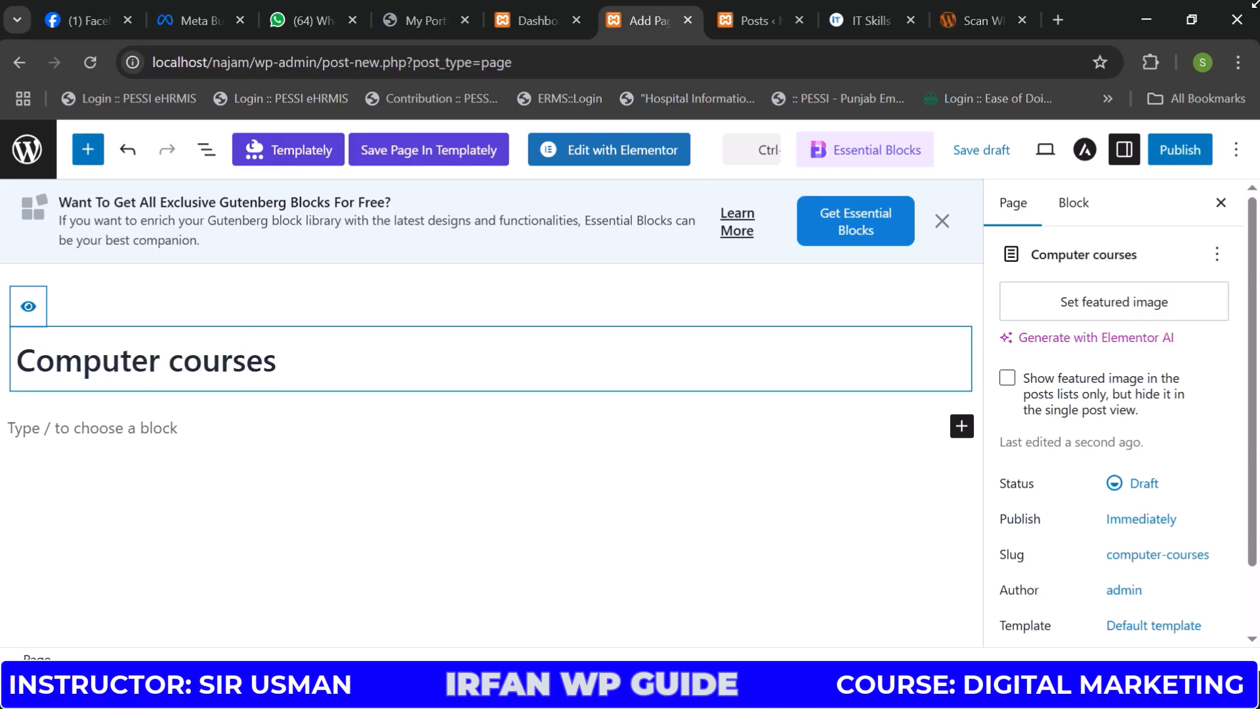
pyautogui.click(1180, 149)
pyautogui.click(1181, 151)
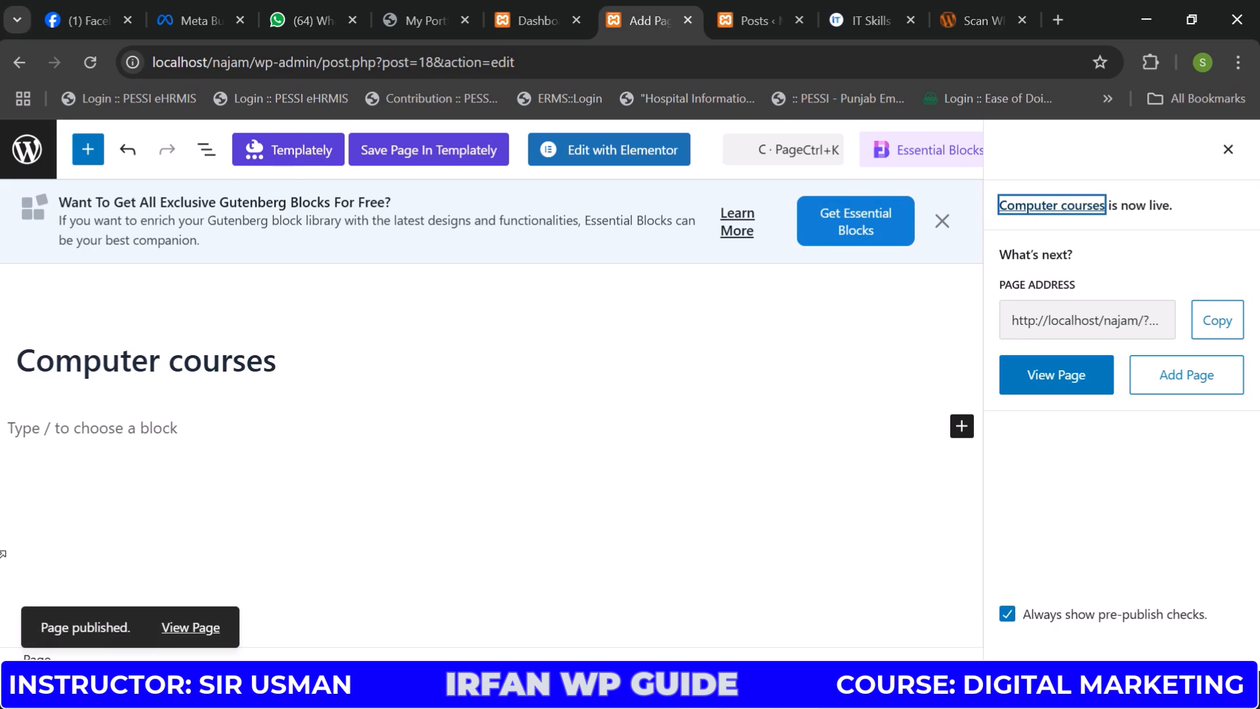
# Add a page titled "Student reviews" and publish it
pyautogui.click(1189, 381)
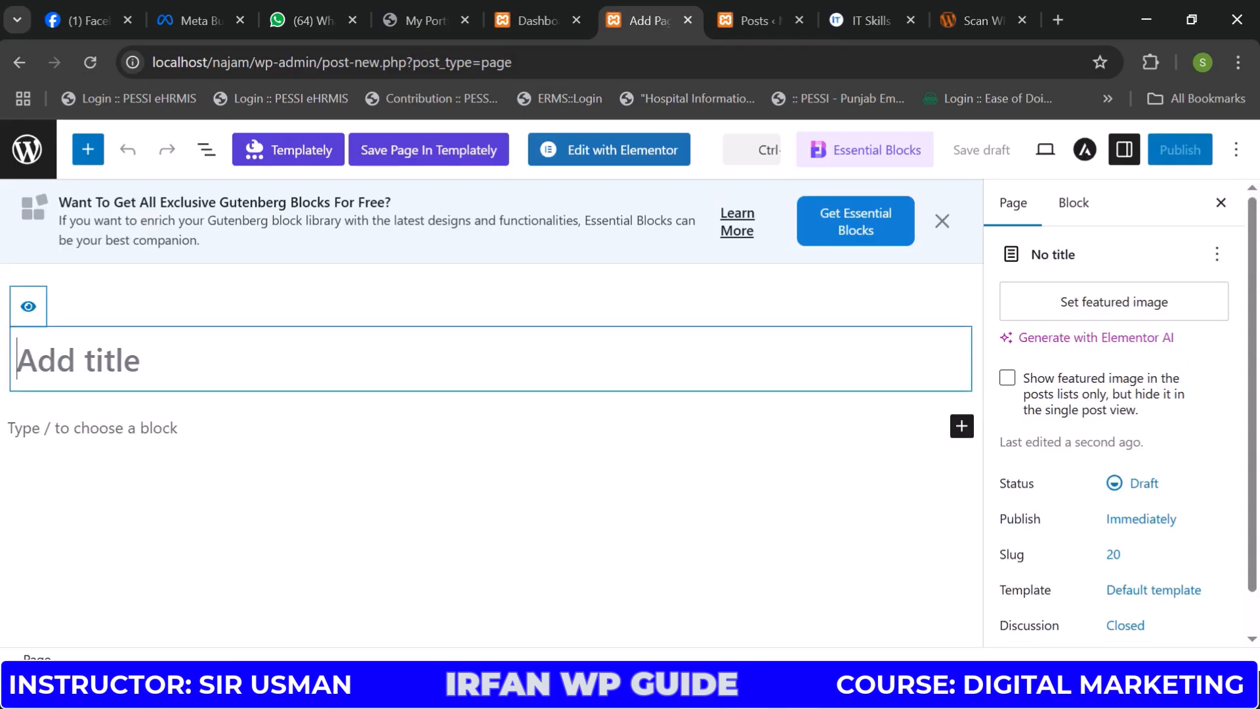
pyautogui.write('Student')
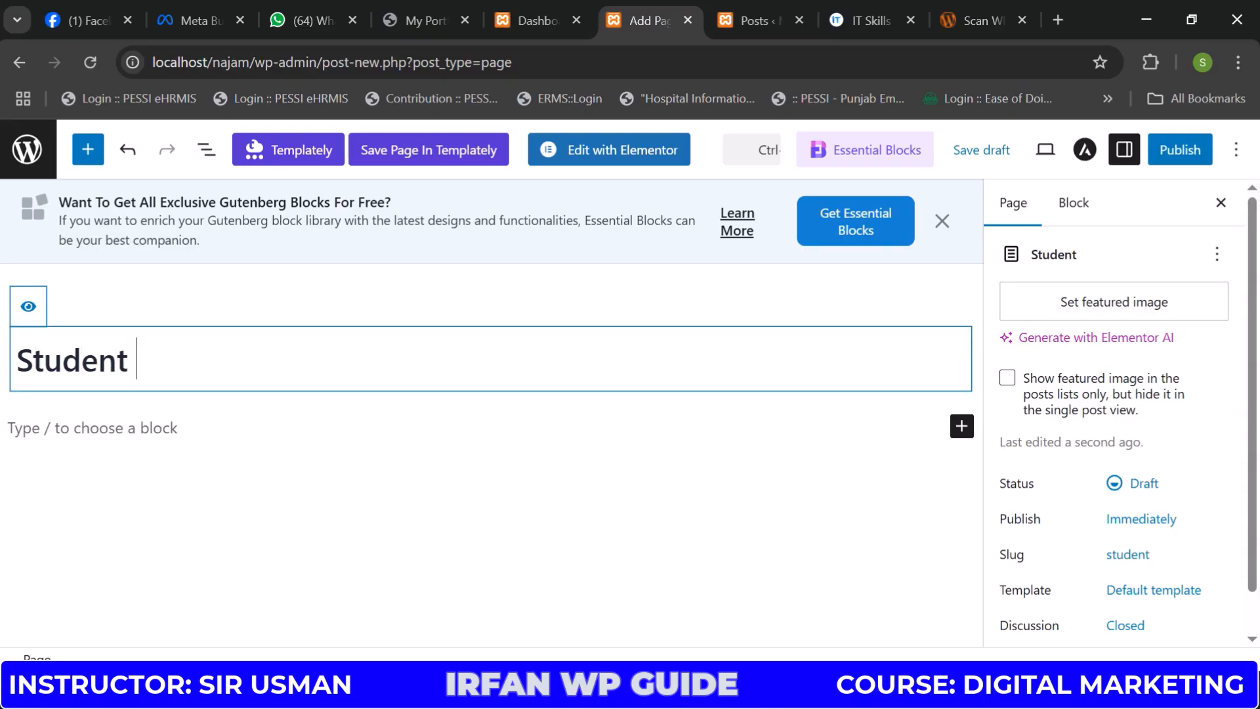
pyautogui.write(' reviews')
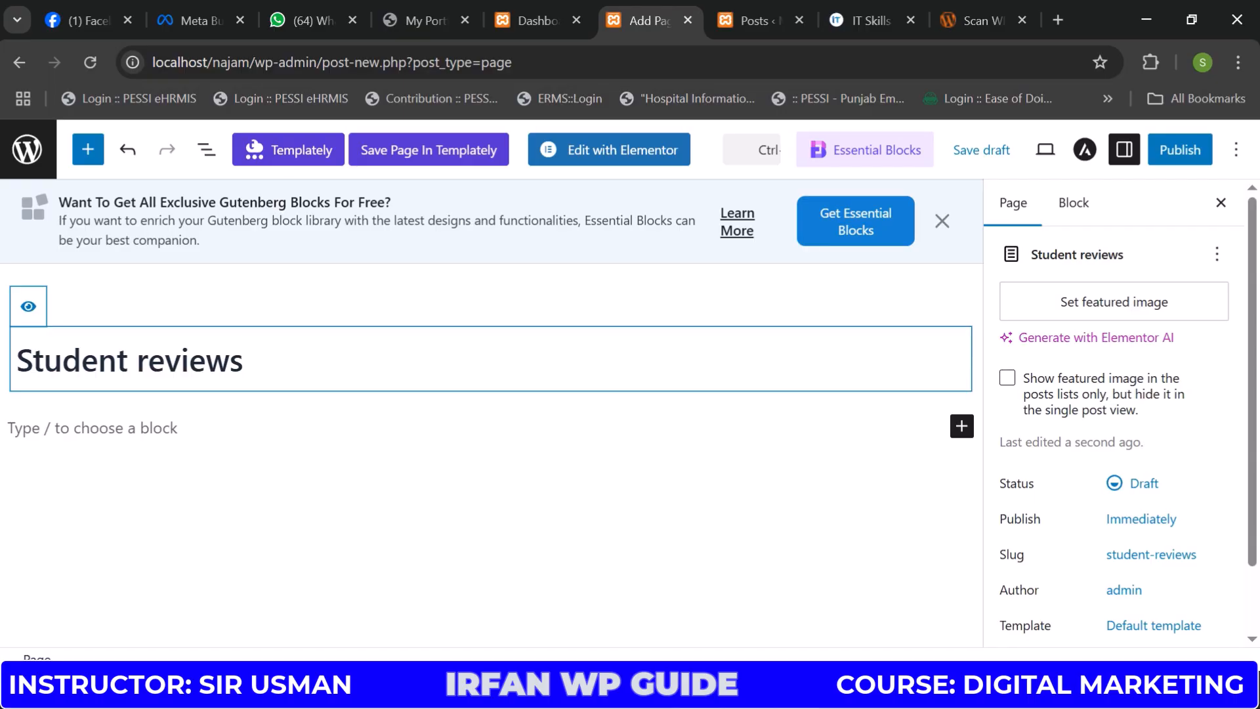
pyautogui.click(1179, 148)
pyautogui.click(1179, 148)
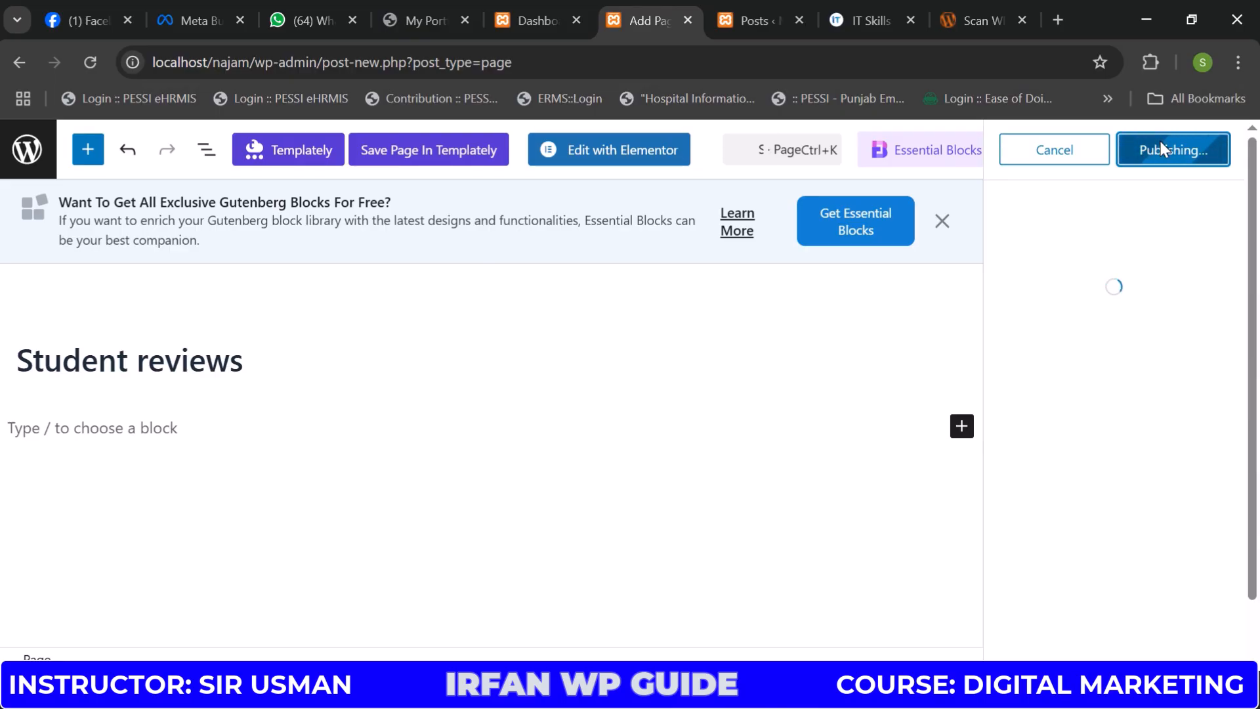
# Check the IT Skills reference site's menu, return to the editor, and add and publish a page titled "Blog"
pyautogui.click(883, 23)
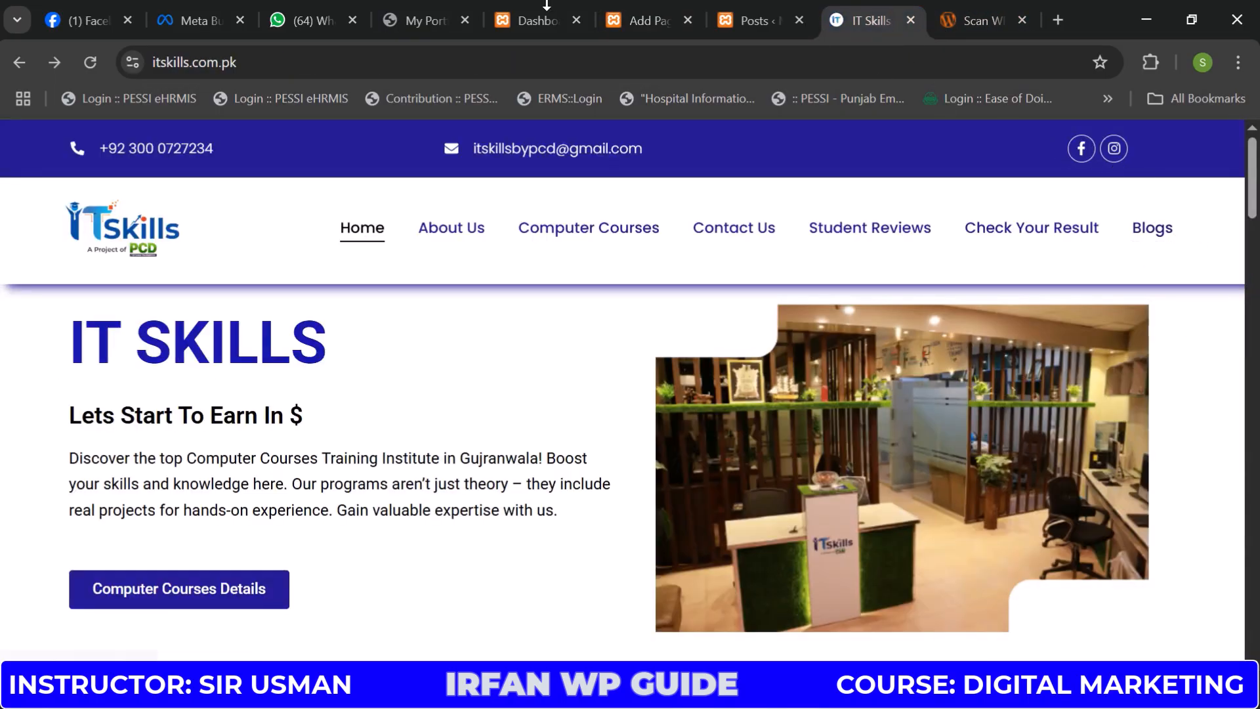
pyautogui.click(622, 13)
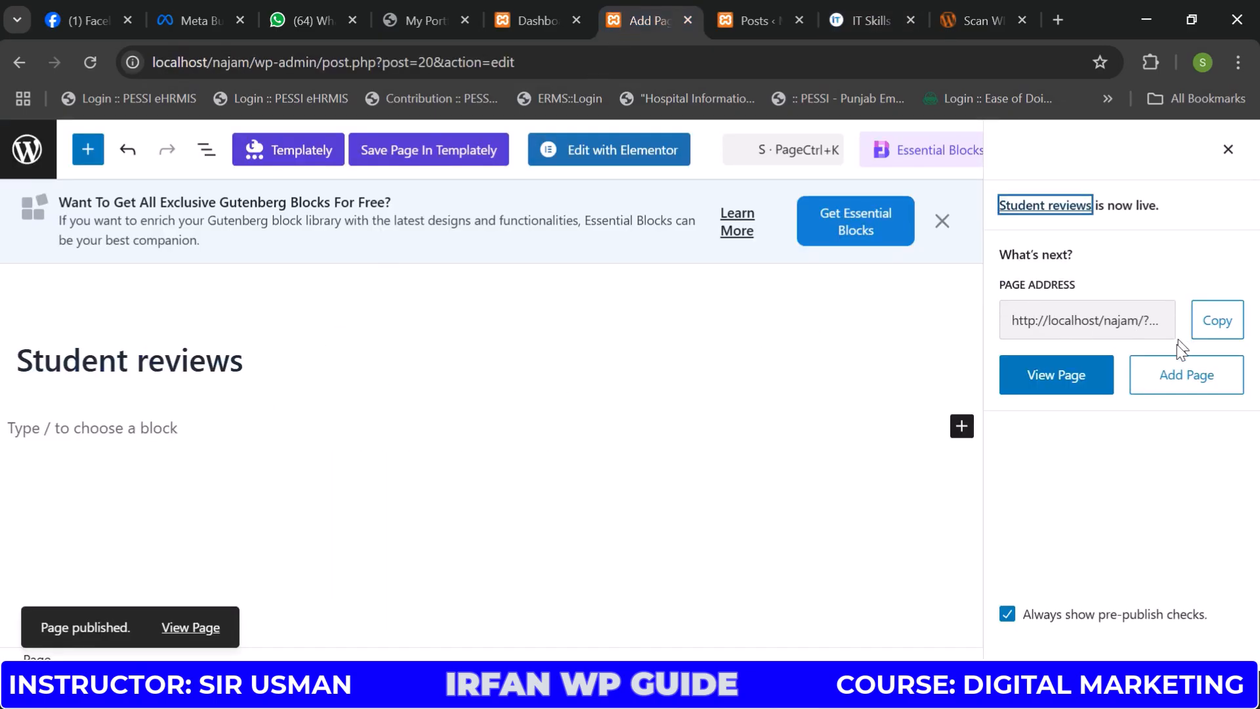
pyautogui.click(1186, 375)
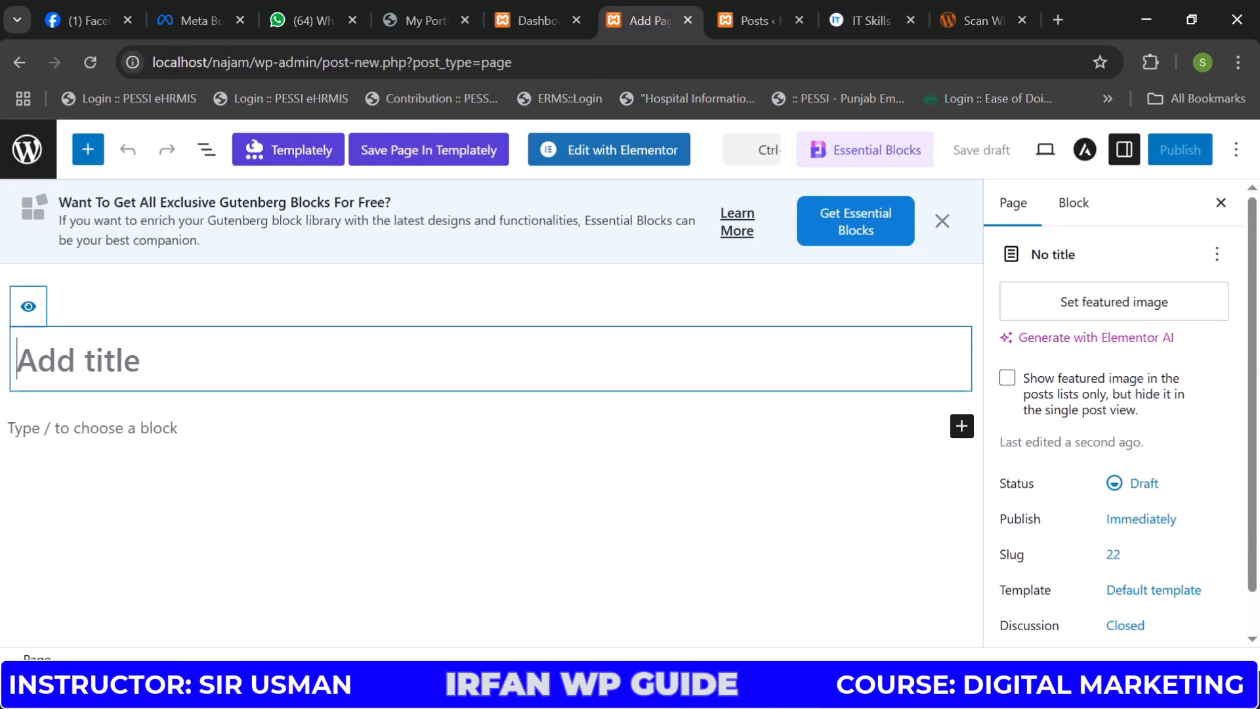
pyautogui.write('Blog')
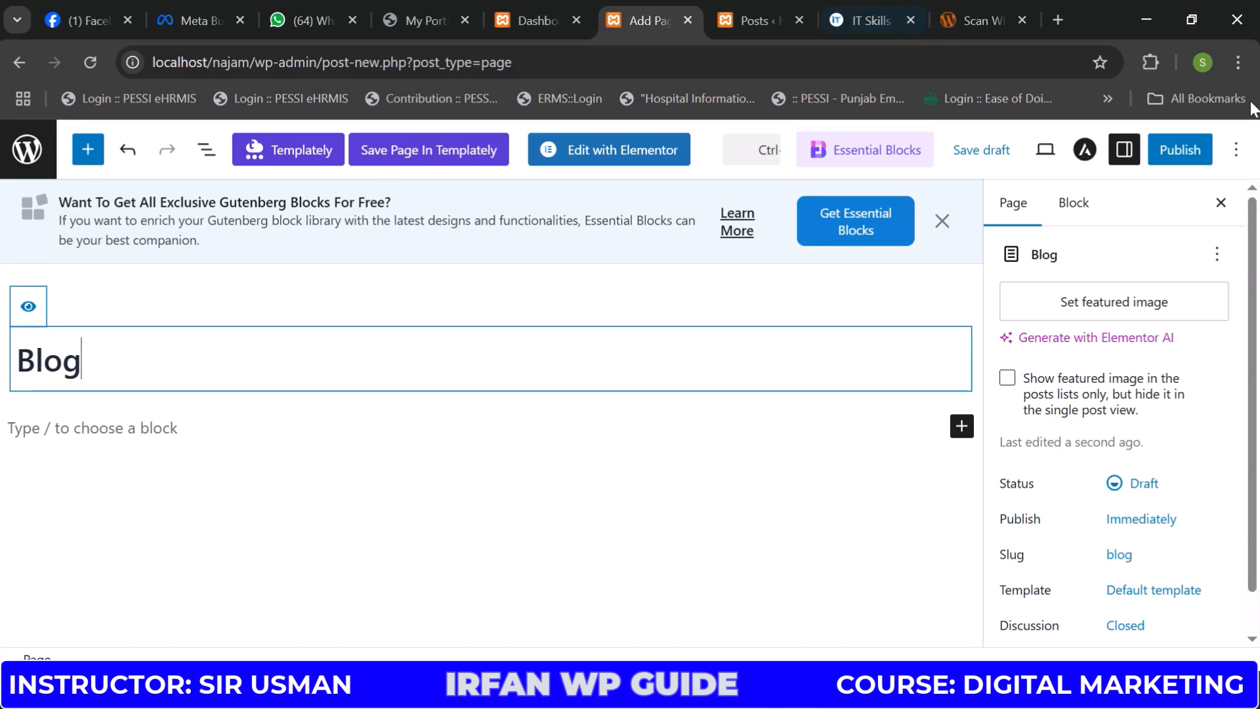
pyautogui.click(1178, 163)
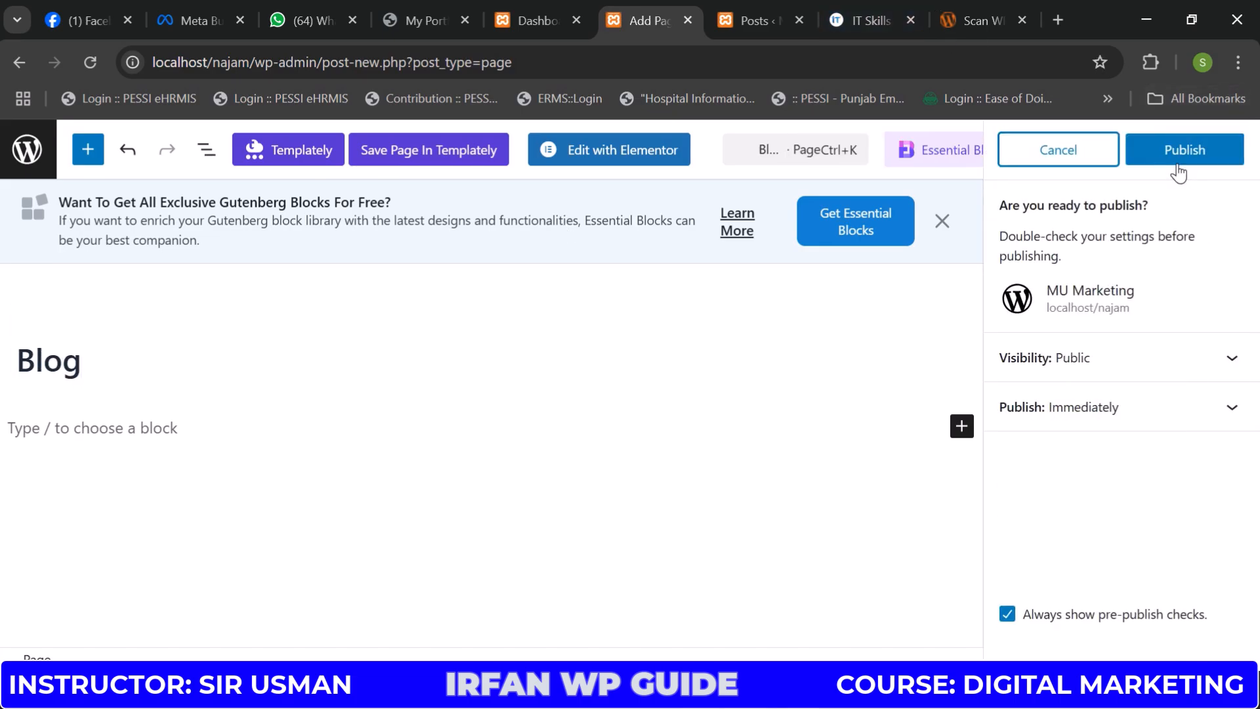
pyautogui.click(1178, 167)
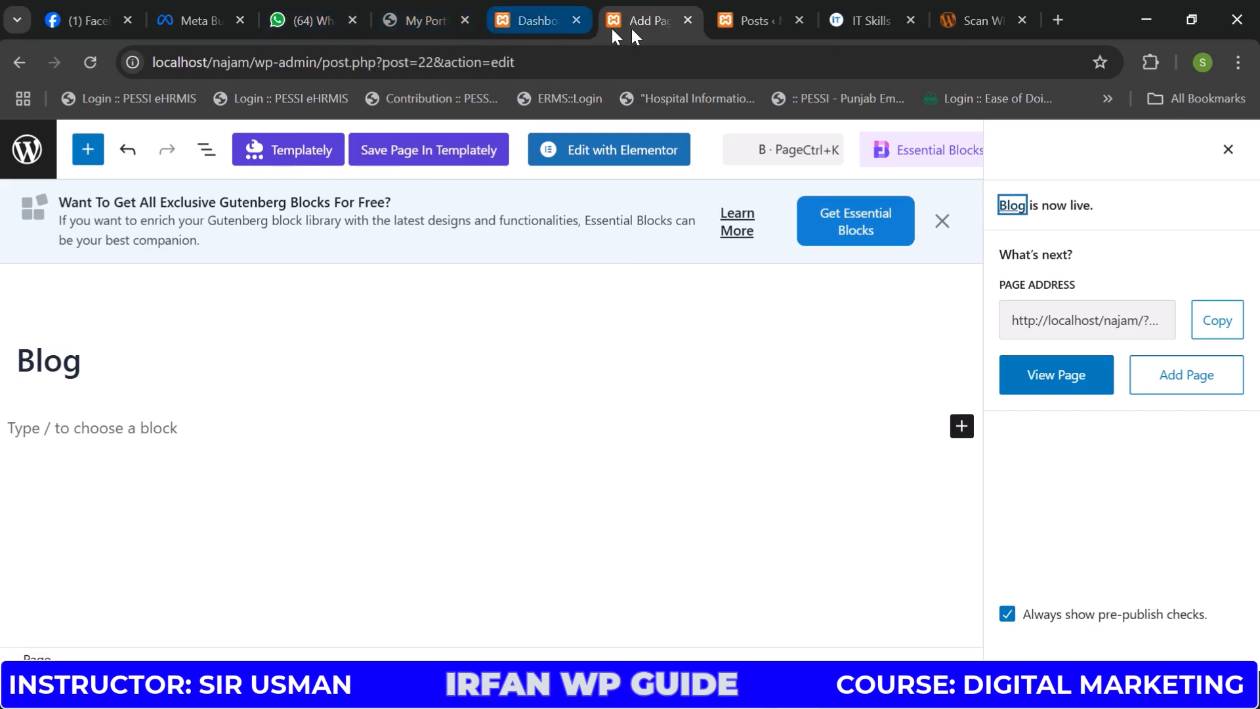
# Close the page editor's browser tab and open the list of all pages to review the published entries
pyautogui.click(686, 20)
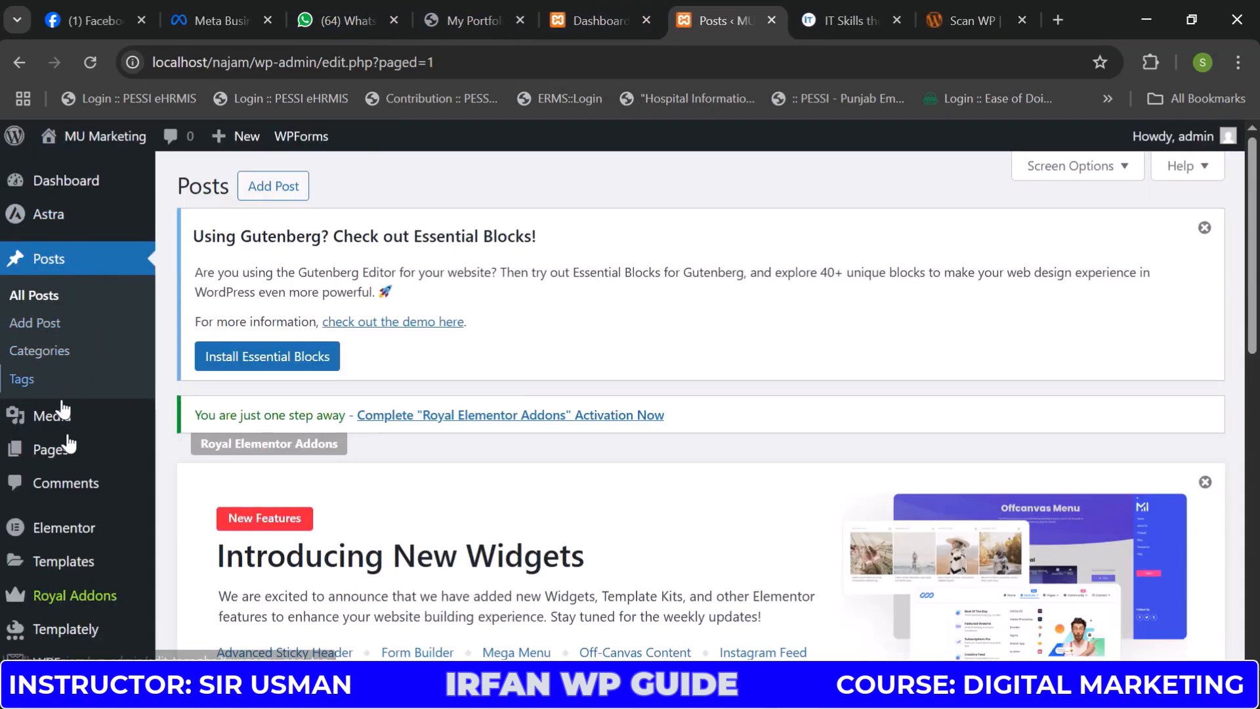
pyautogui.click(71, 460)
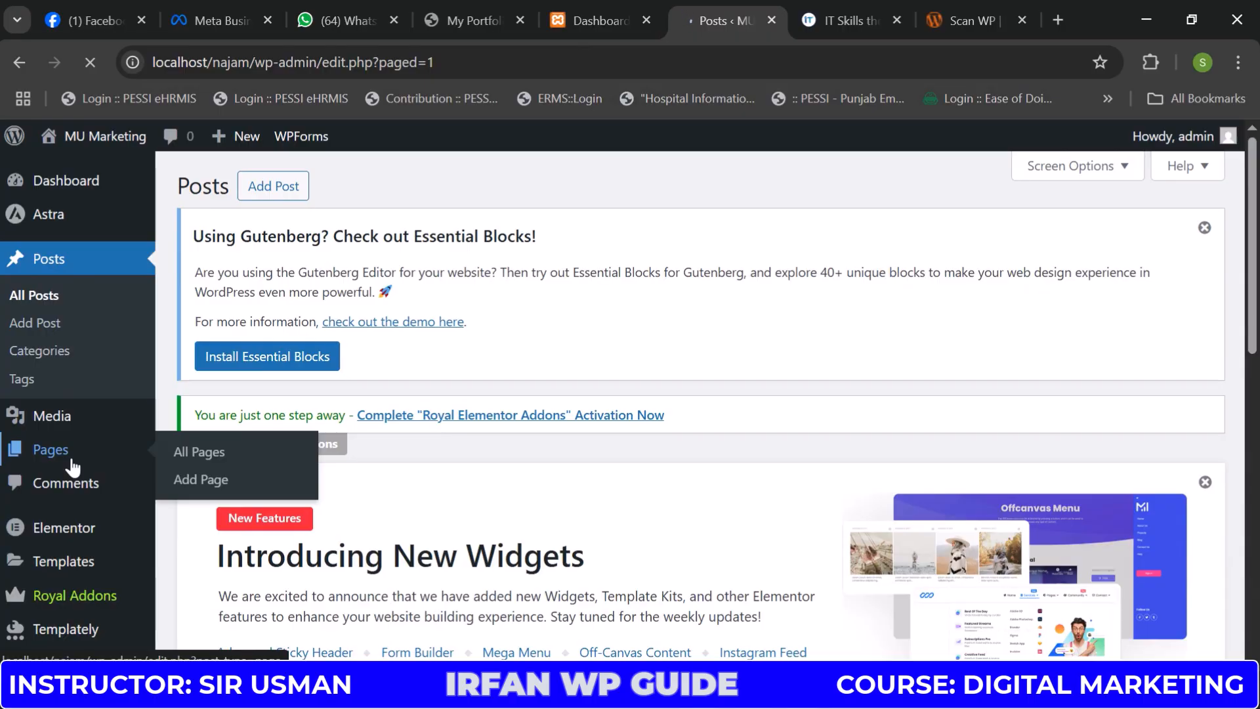
pyautogui.scroll(-6, 553, 431)
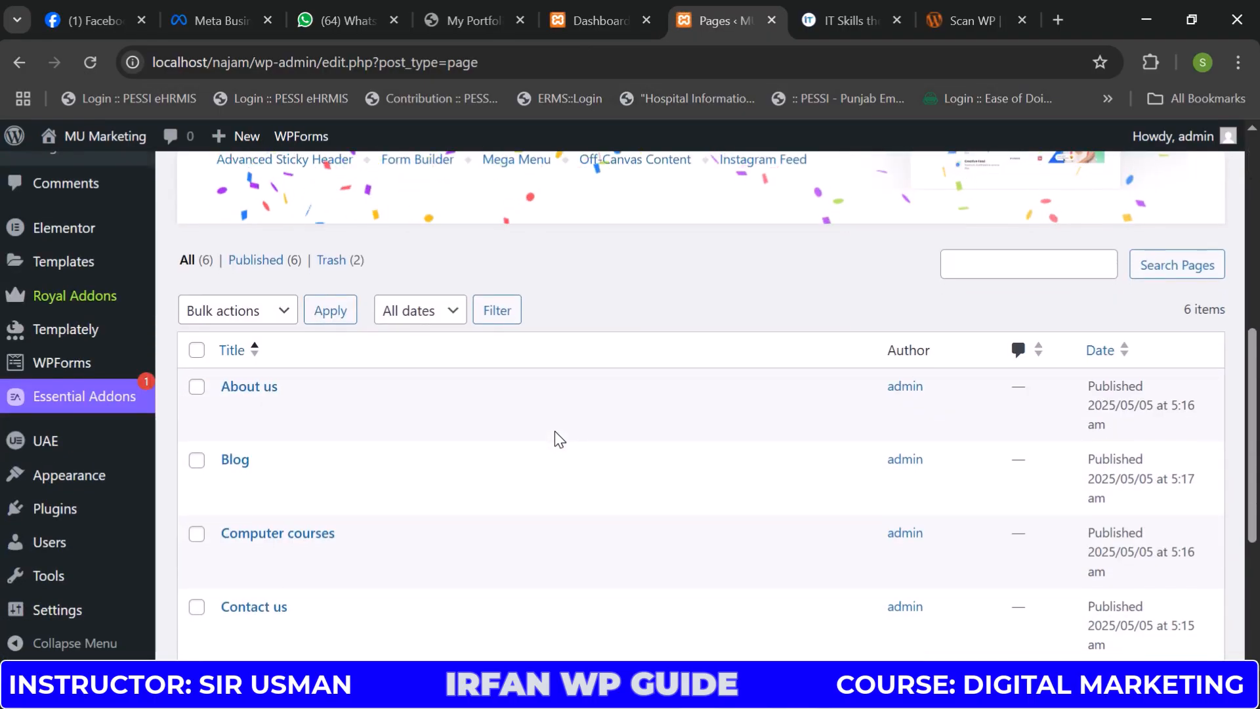
pyautogui.scroll(-3, 553, 432)
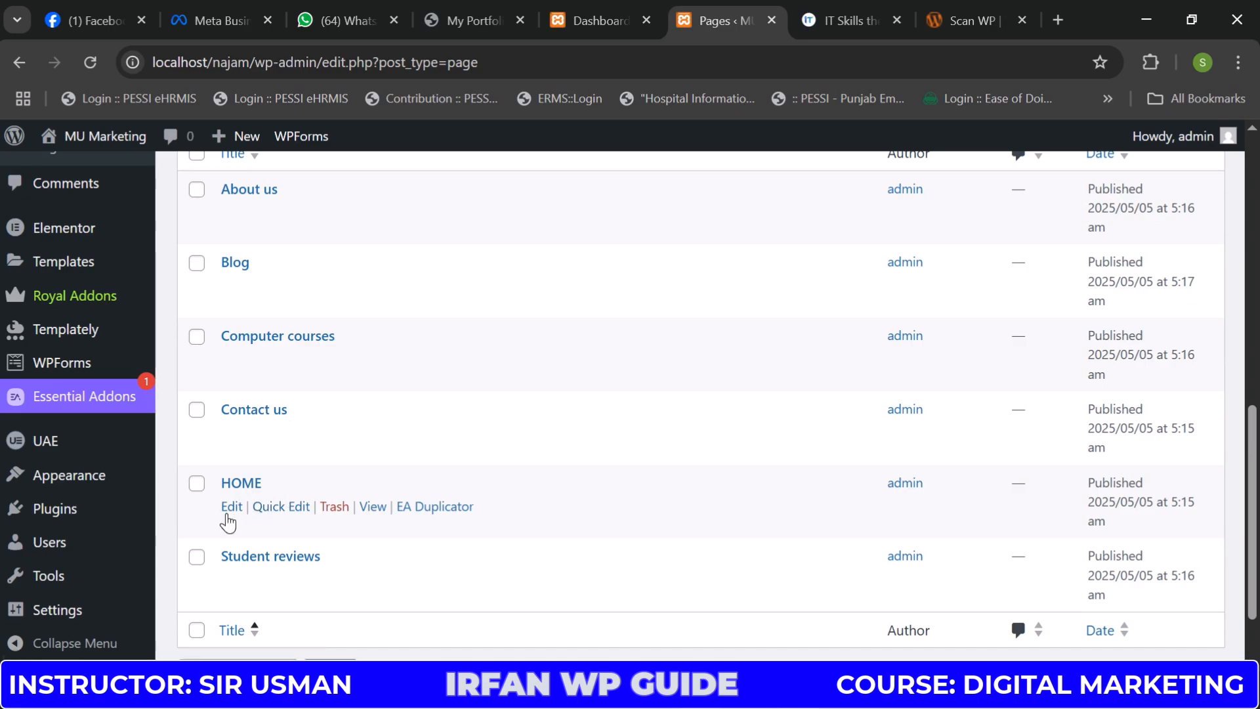
# Change the title of the HOME page to "Home" and save the page
pyautogui.click(231, 508)
pyautogui.click(108, 359)
pyautogui.press('BackSpace')
pyautogui.press('BackSpace')
pyautogui.press('BackSpace')
pyautogui.write('ome')
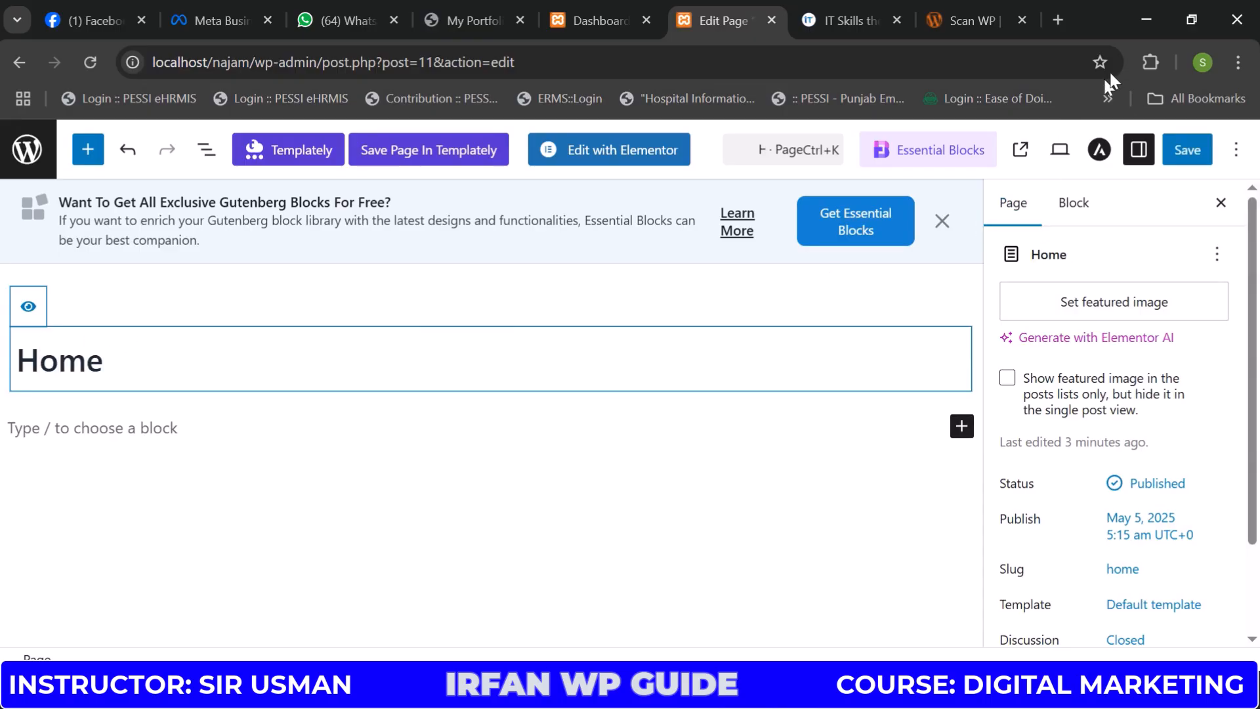
pyautogui.click(1176, 150)
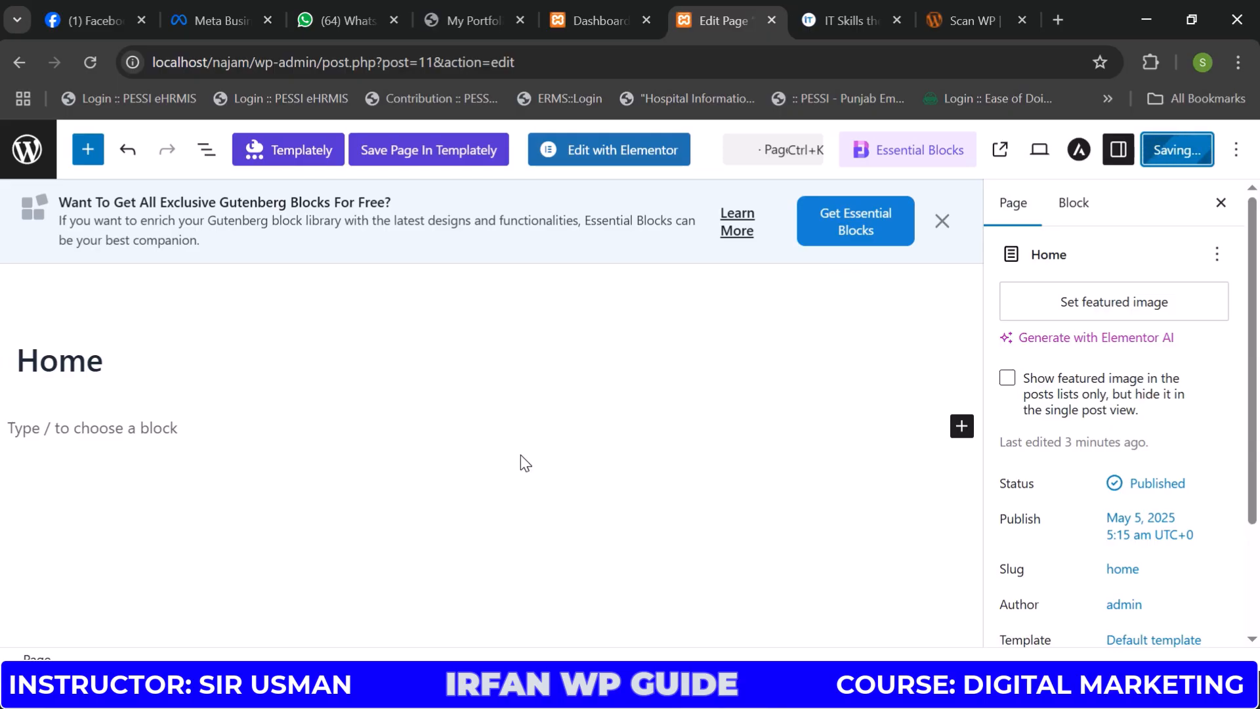
# Go back to the list of pages and open the MU Marketing site's front end in a new browser tab
pyautogui.click(33, 63)
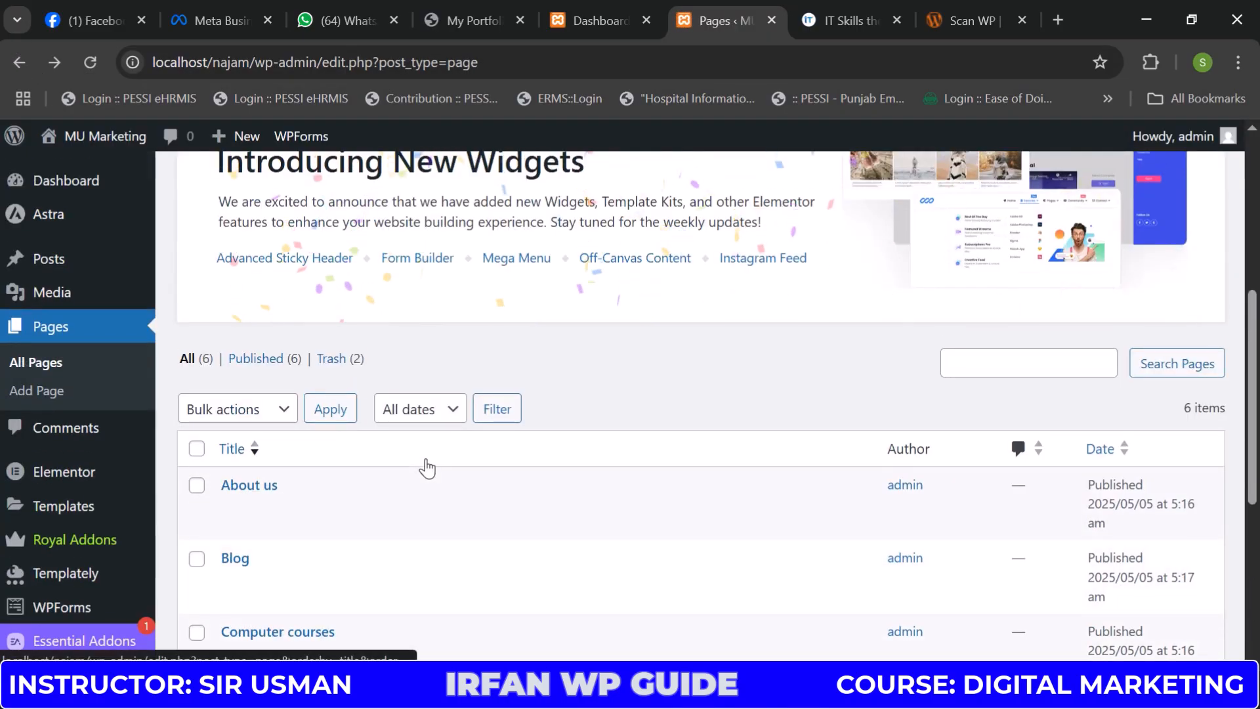
pyautogui.scroll(-5, 427, 466)
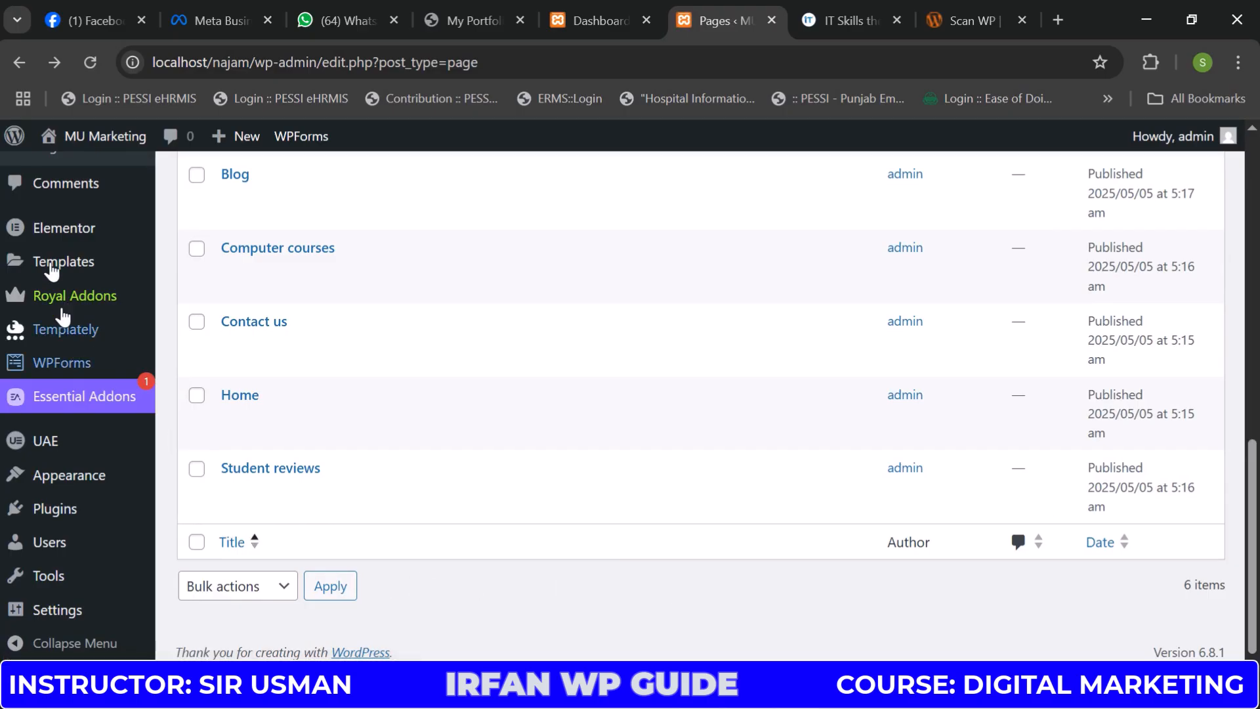
pyautogui.rightClick(131, 146)
pyautogui.click(152, 161)
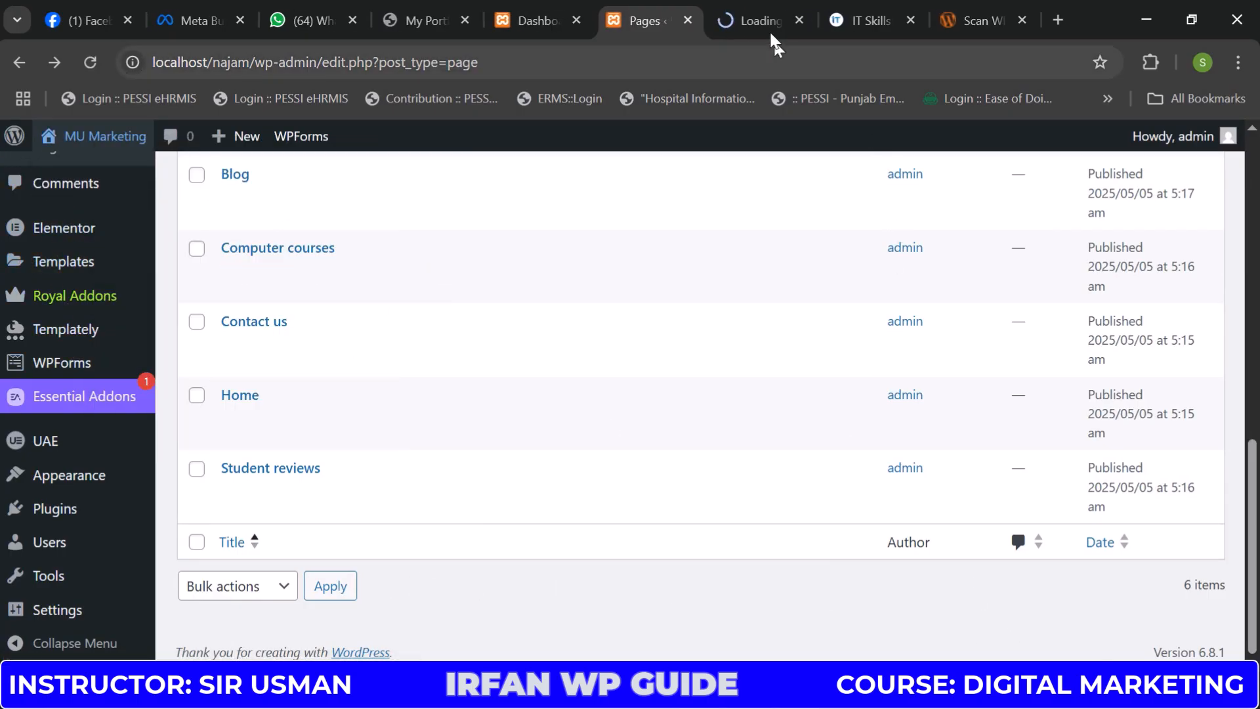
pyautogui.click(768, 32)
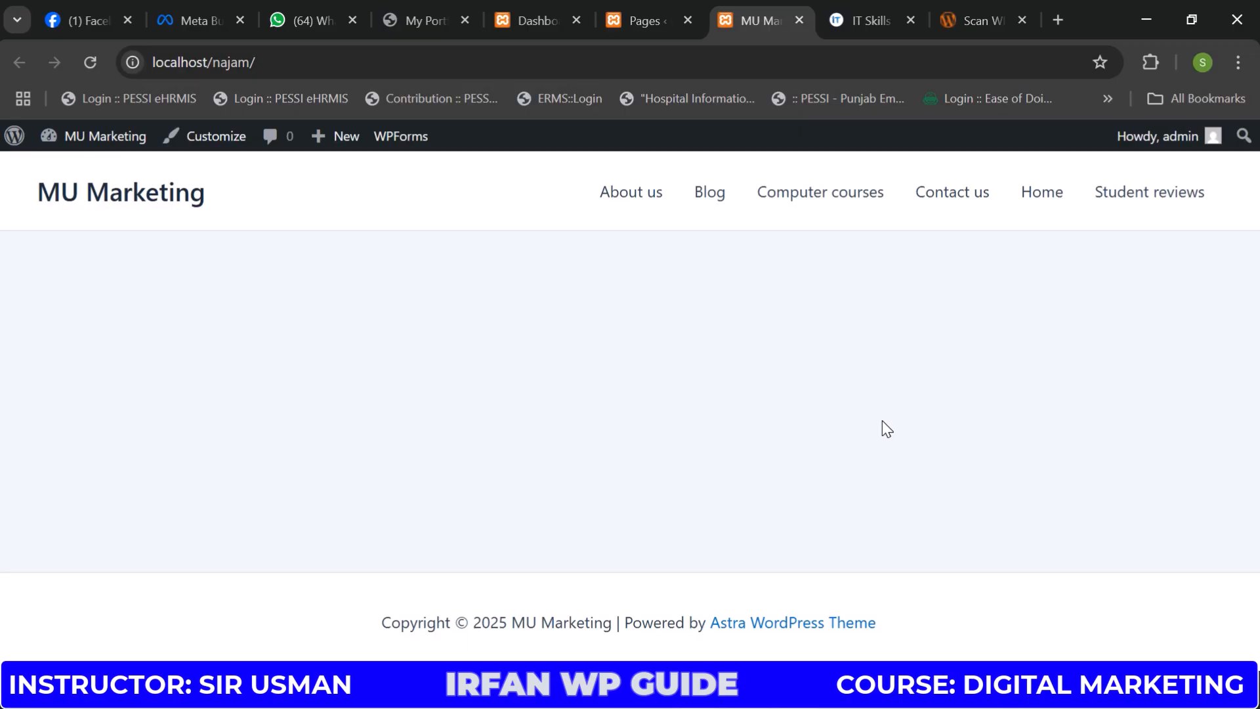
# Compare the order of the MU Marketing site's menu items with the navigation menu on the IT Skills reference site
pyautogui.click(880, 16)
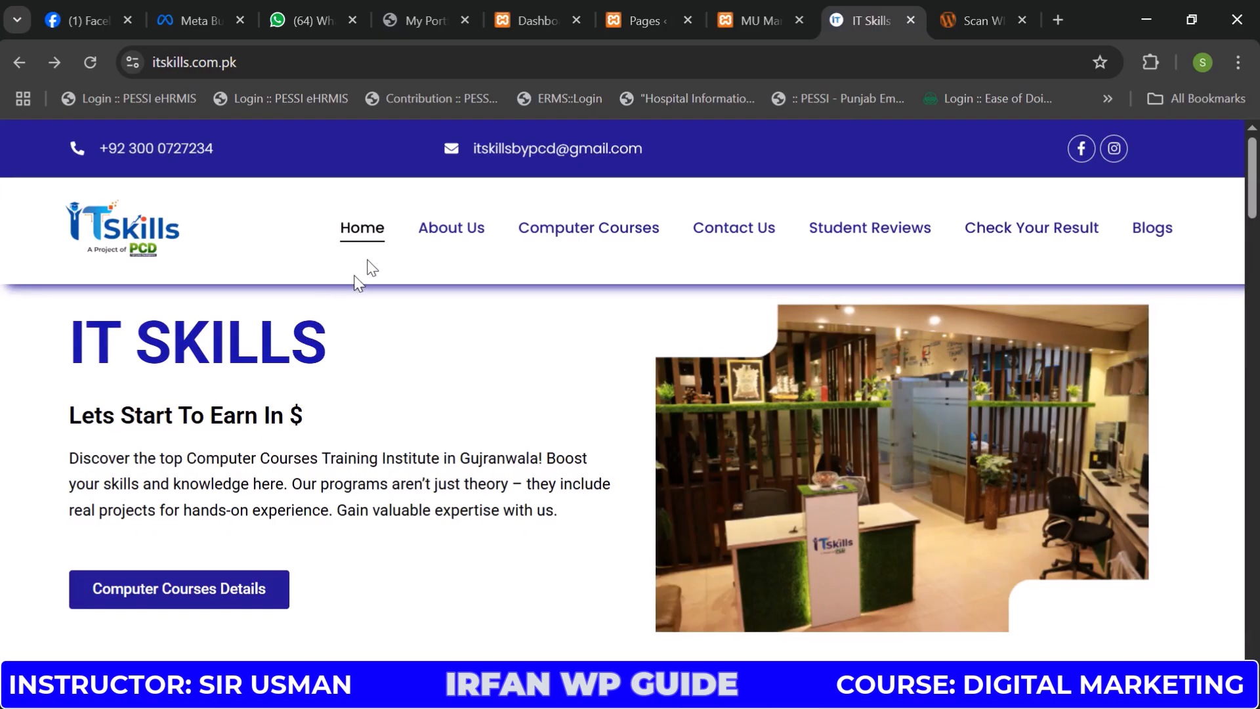
pyautogui.click(657, 10)
pyautogui.click(757, 19)
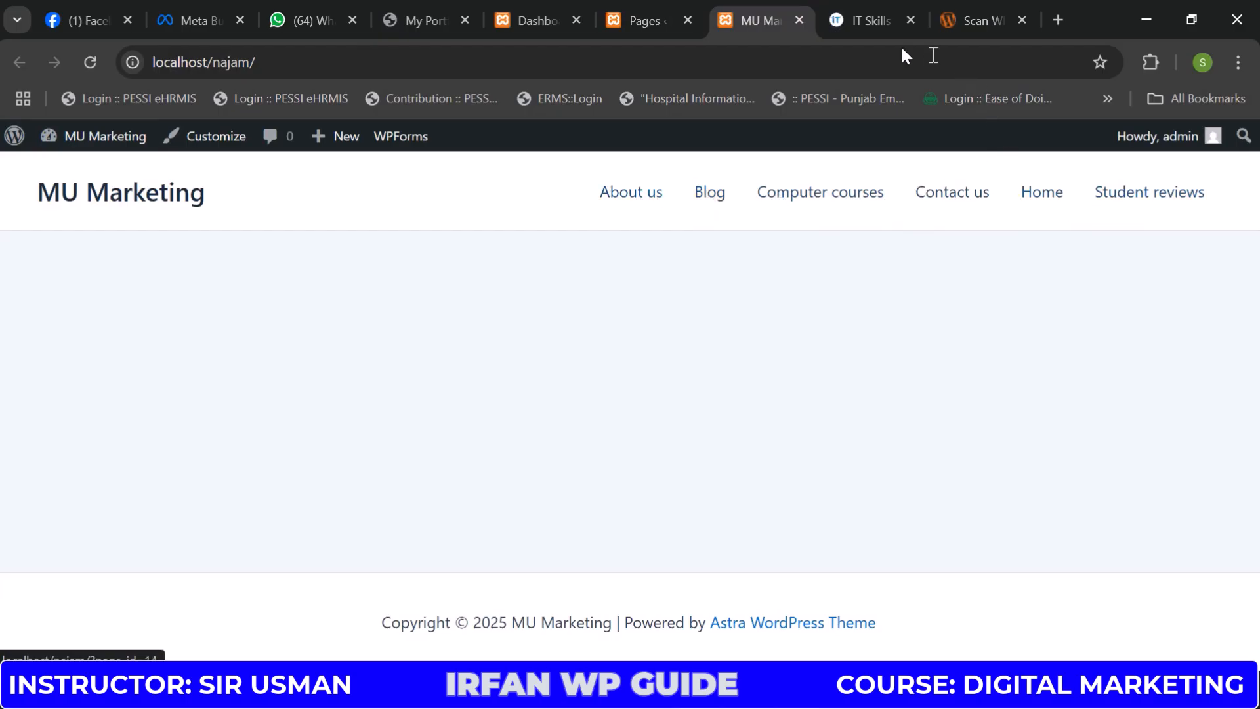
pyautogui.click(861, 19)
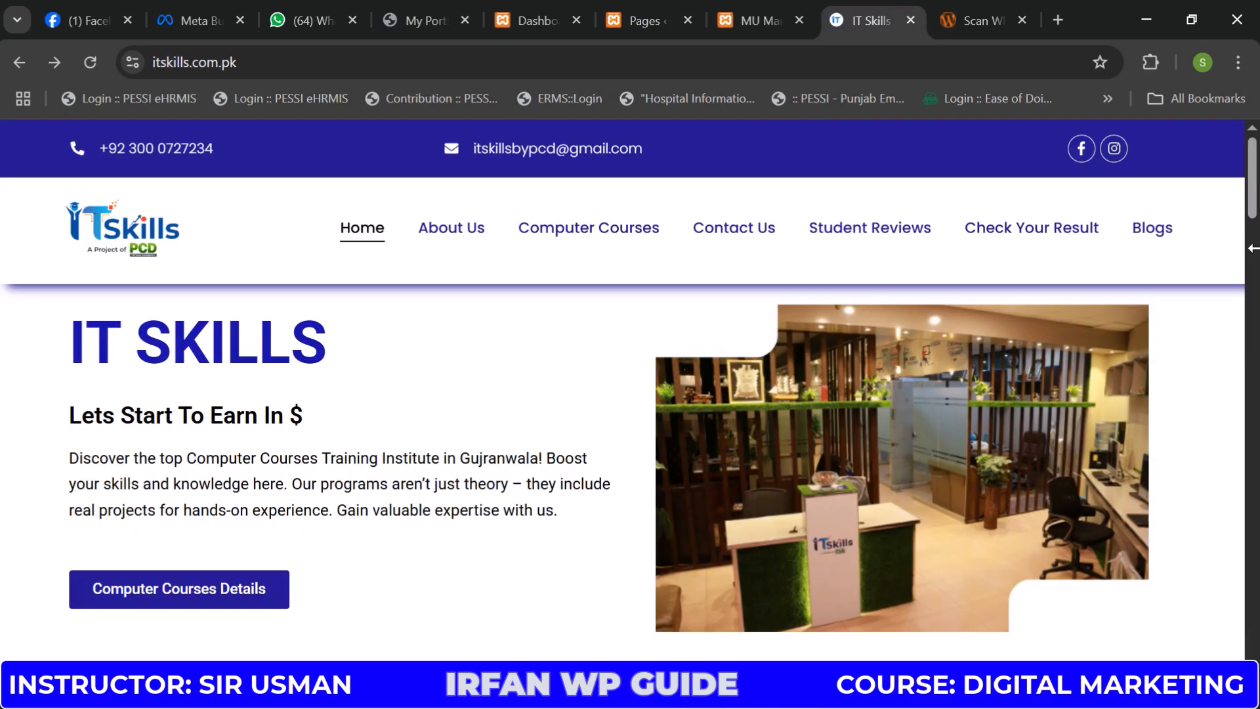
pyautogui.click(782, 22)
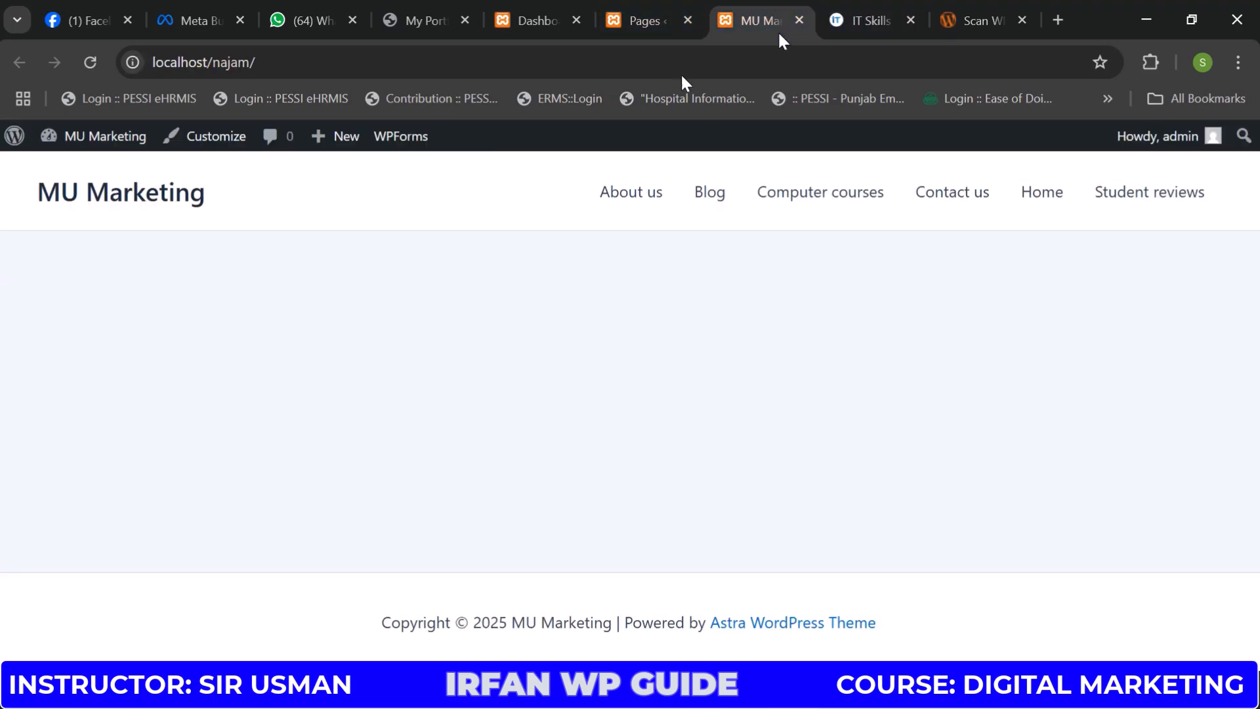
# Return to the MU Marketing dashboard and open the menu management page in a new browser tab
pyautogui.click(513, 26)
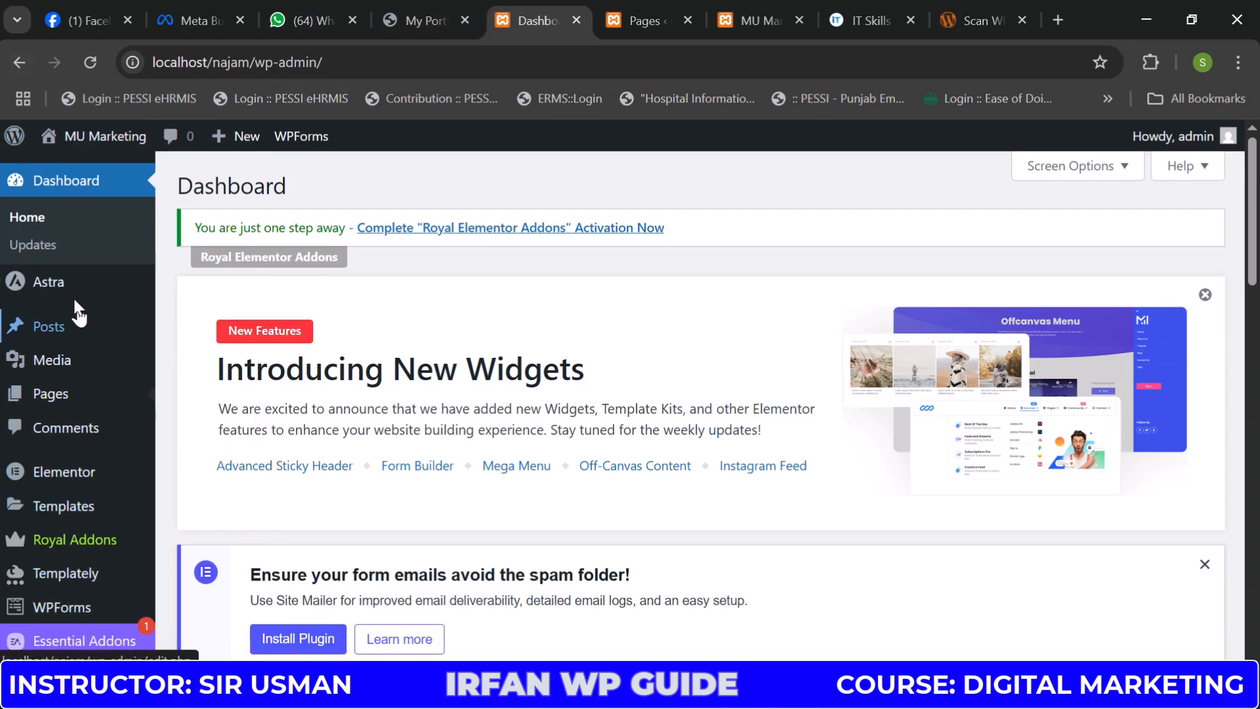
pyautogui.moveTo(71, 292)
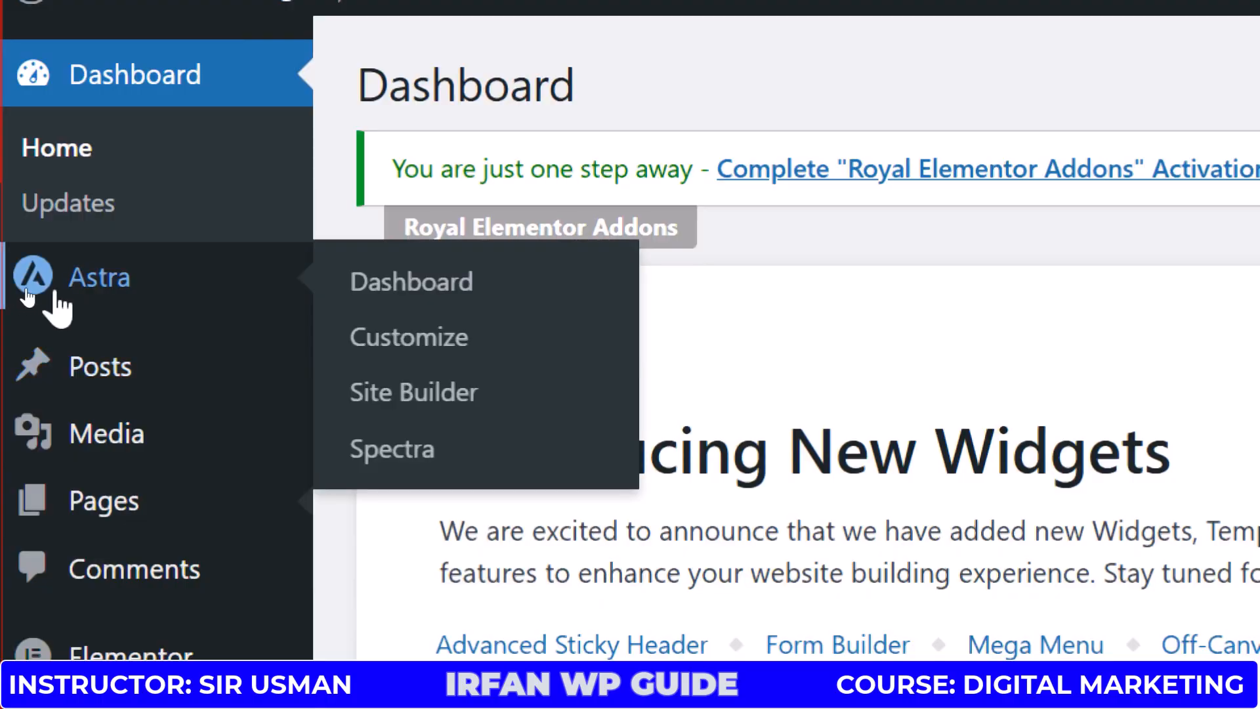
pyautogui.scroll(-3, 73, 542)
pyautogui.scroll(-5, 73, 543)
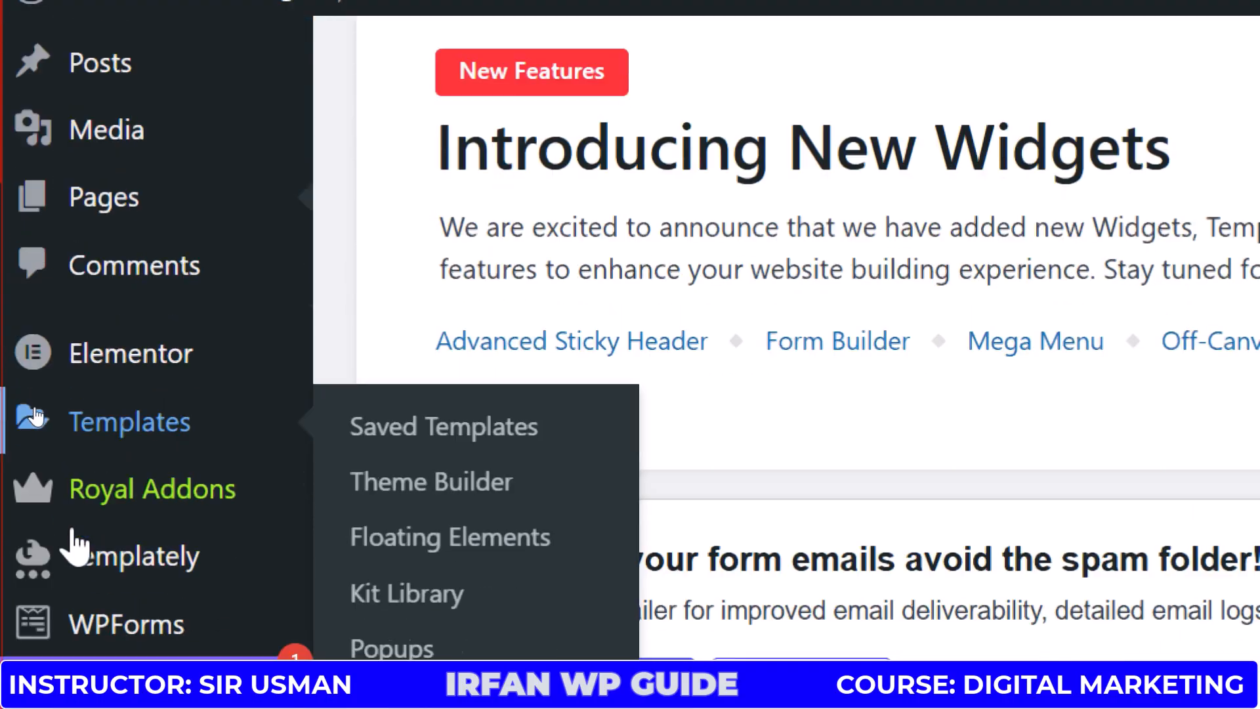
pyautogui.scroll(-5, 72, 542)
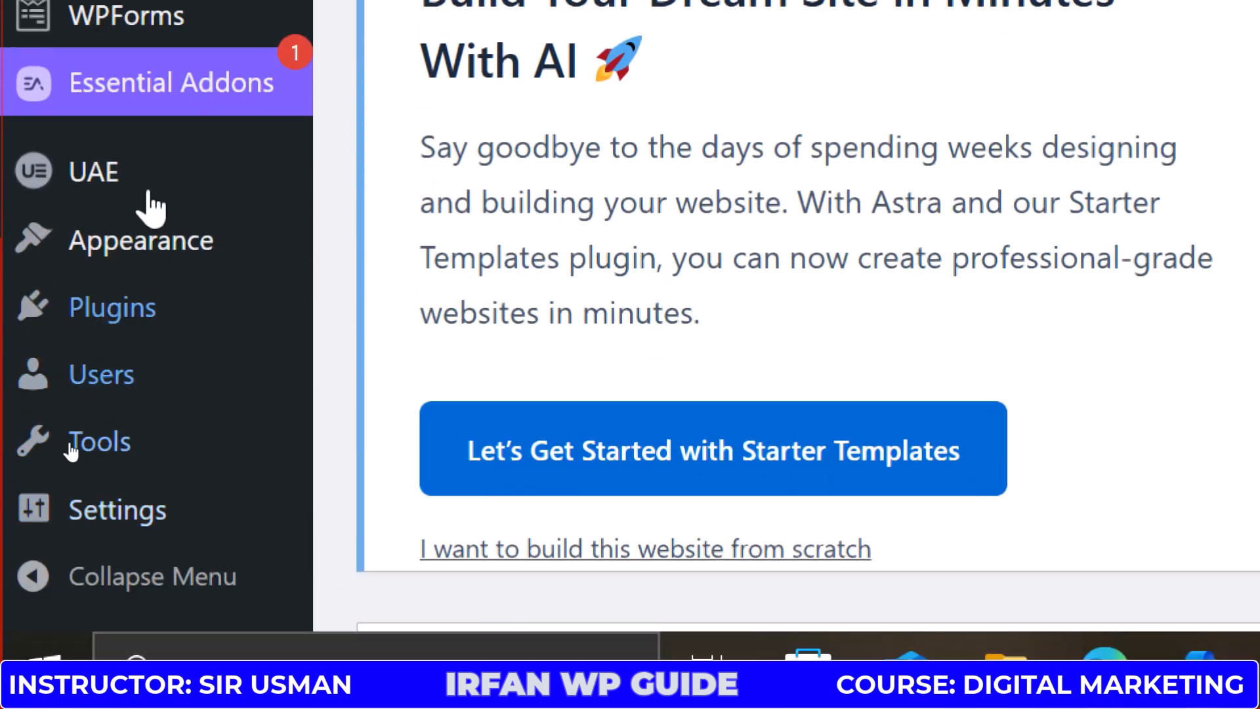
pyautogui.moveTo(138, 250)
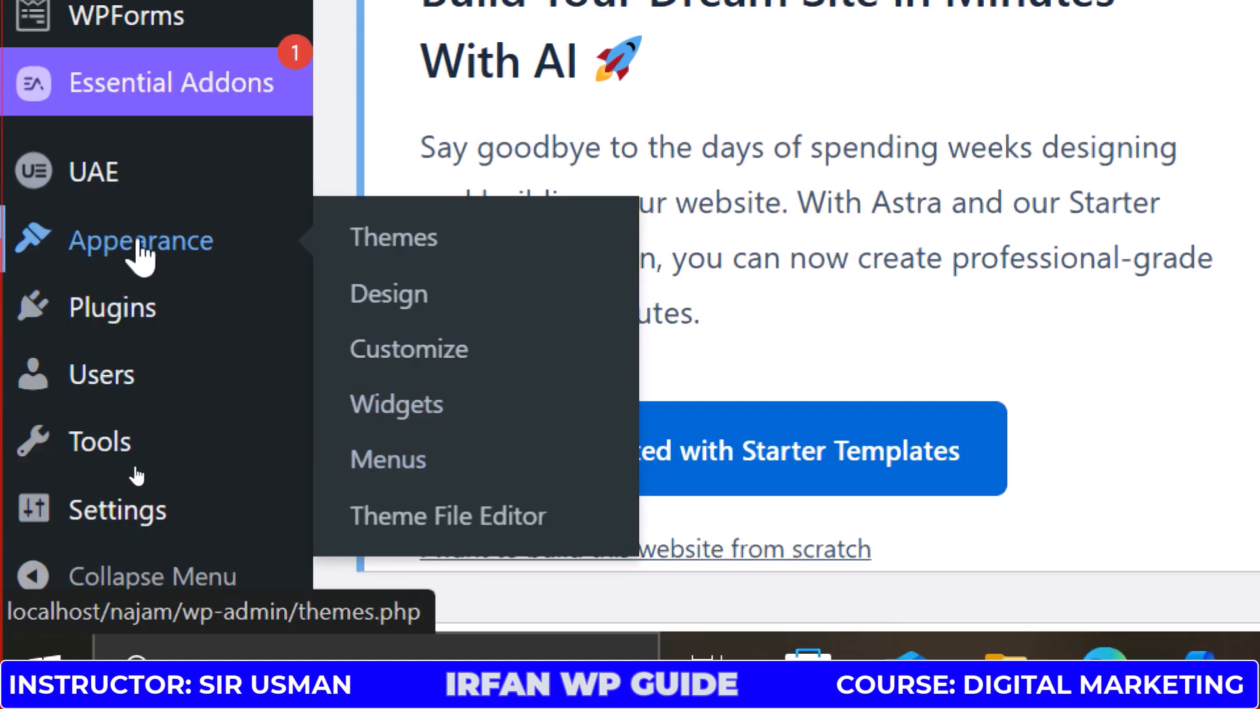
pyautogui.rightClick(441, 472)
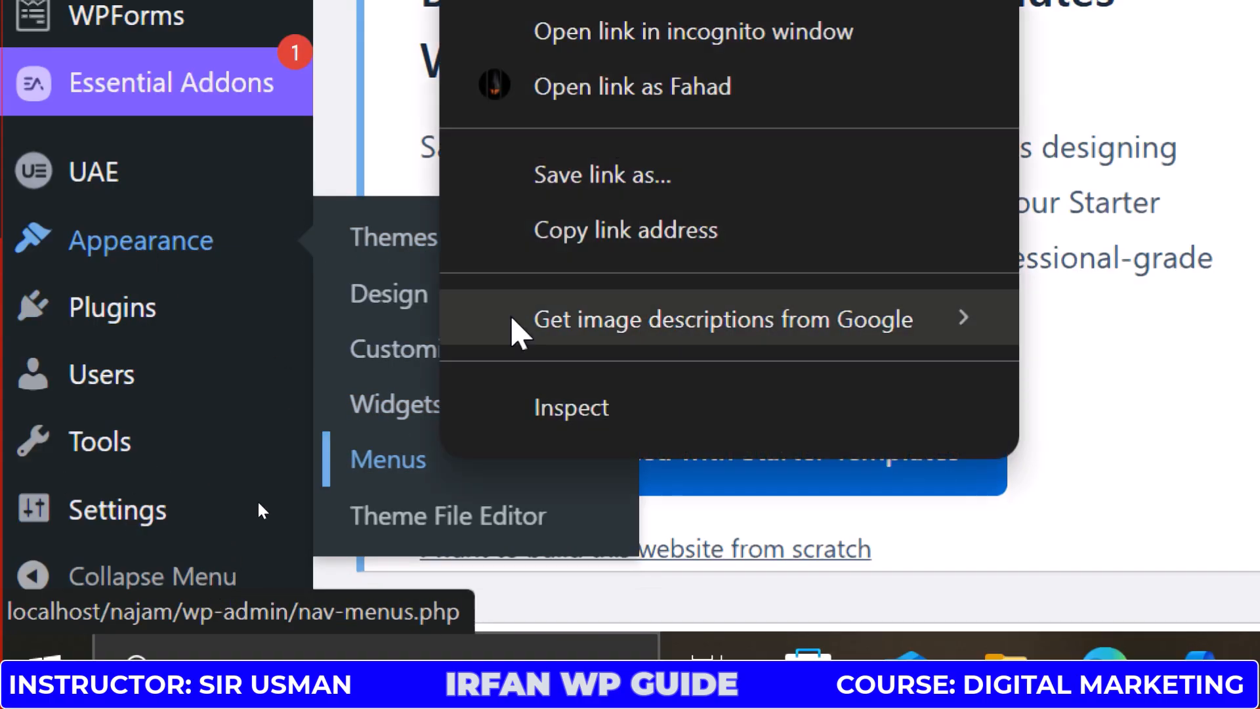
pyautogui.click(674, 223)
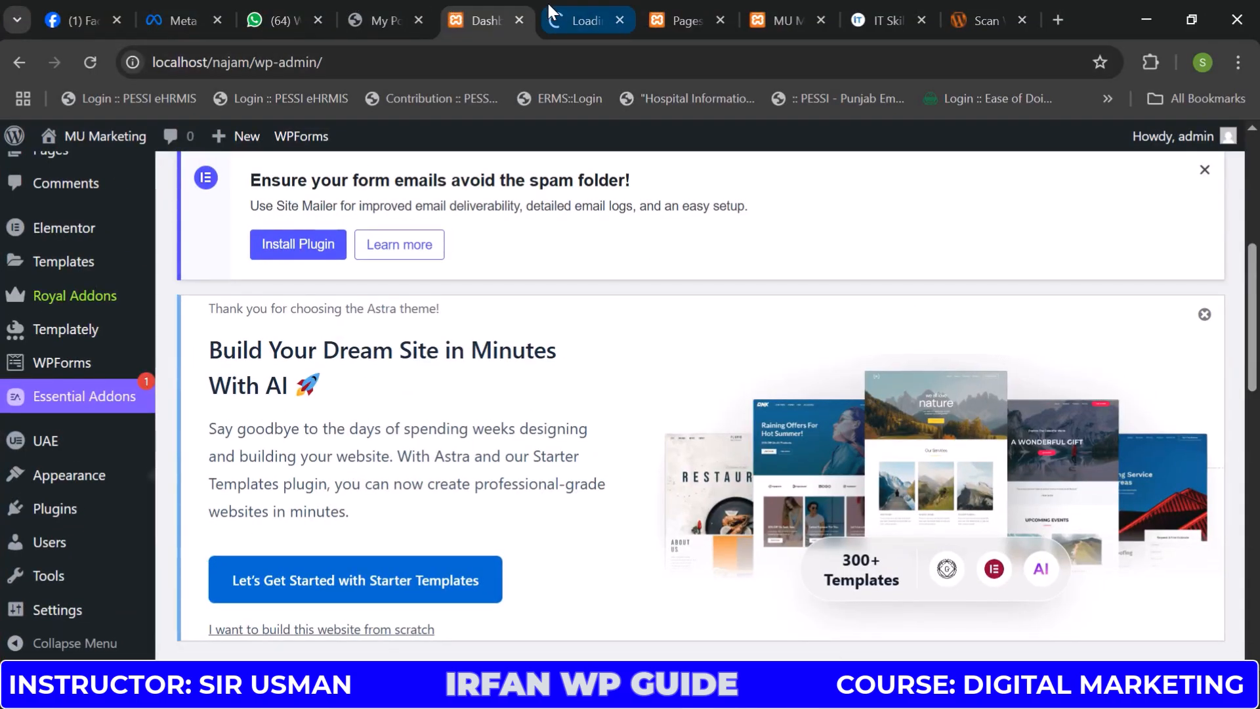
pyautogui.click(555, 13)
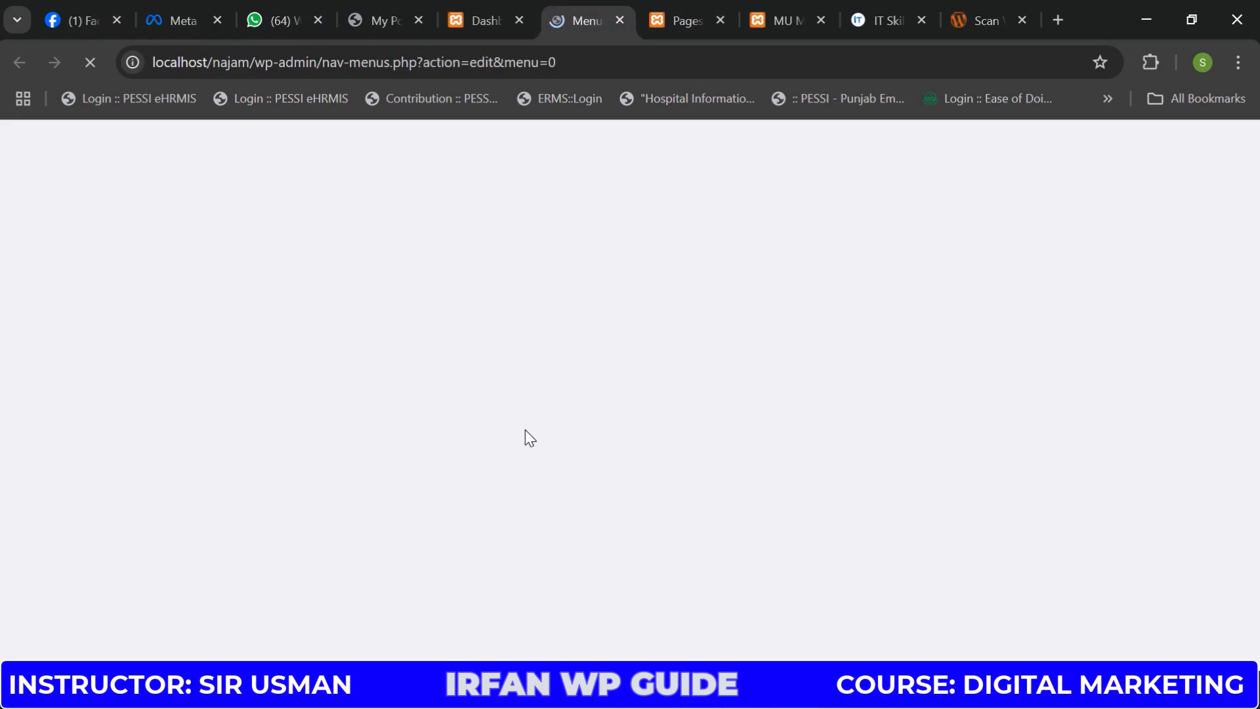
# Create a new navigation menu named "najammenu"
pyautogui.scroll(-1, 766, 402)
pyautogui.scroll(-5, 765, 402)
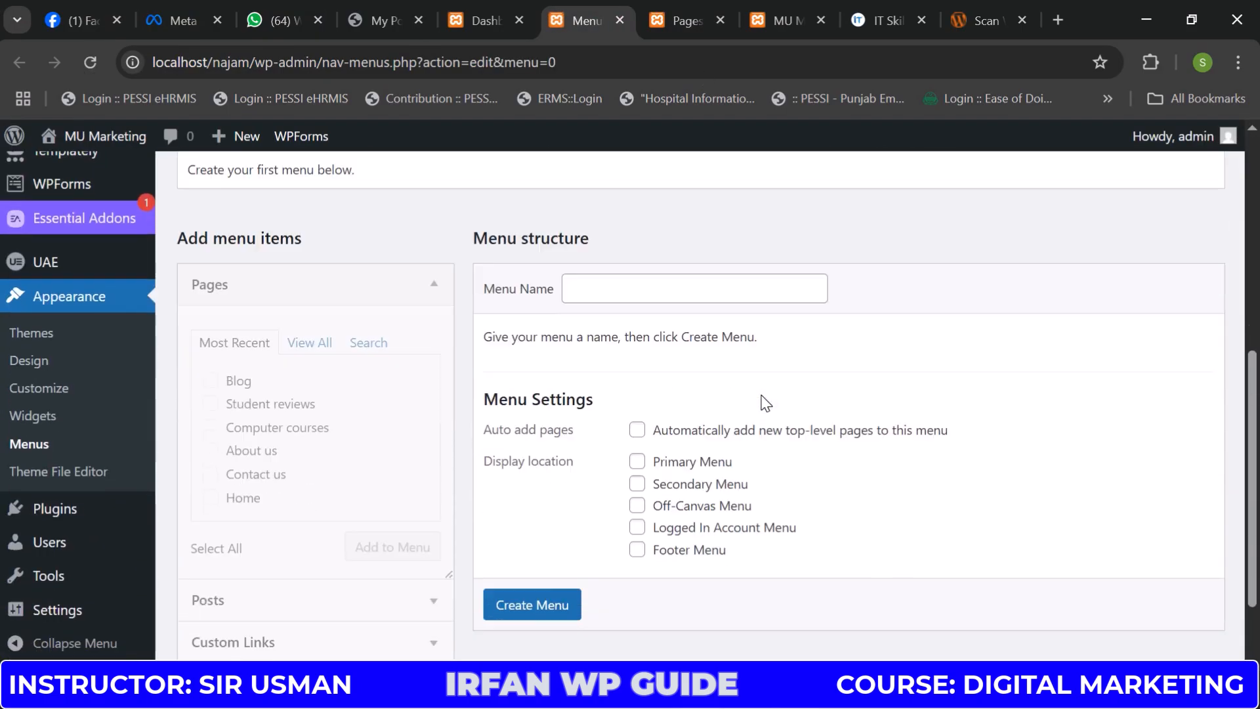
pyautogui.click(314, 393)
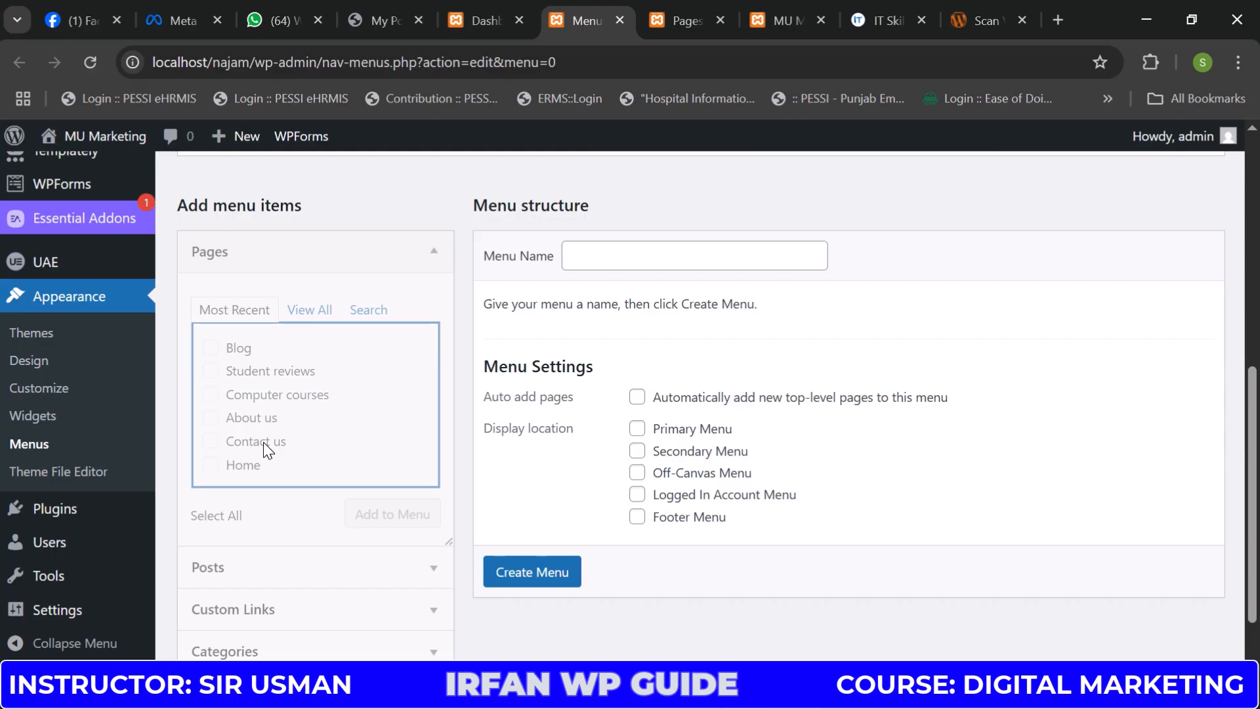
pyautogui.click(693, 256)
pyautogui.write('a')
pyautogui.write('najam')
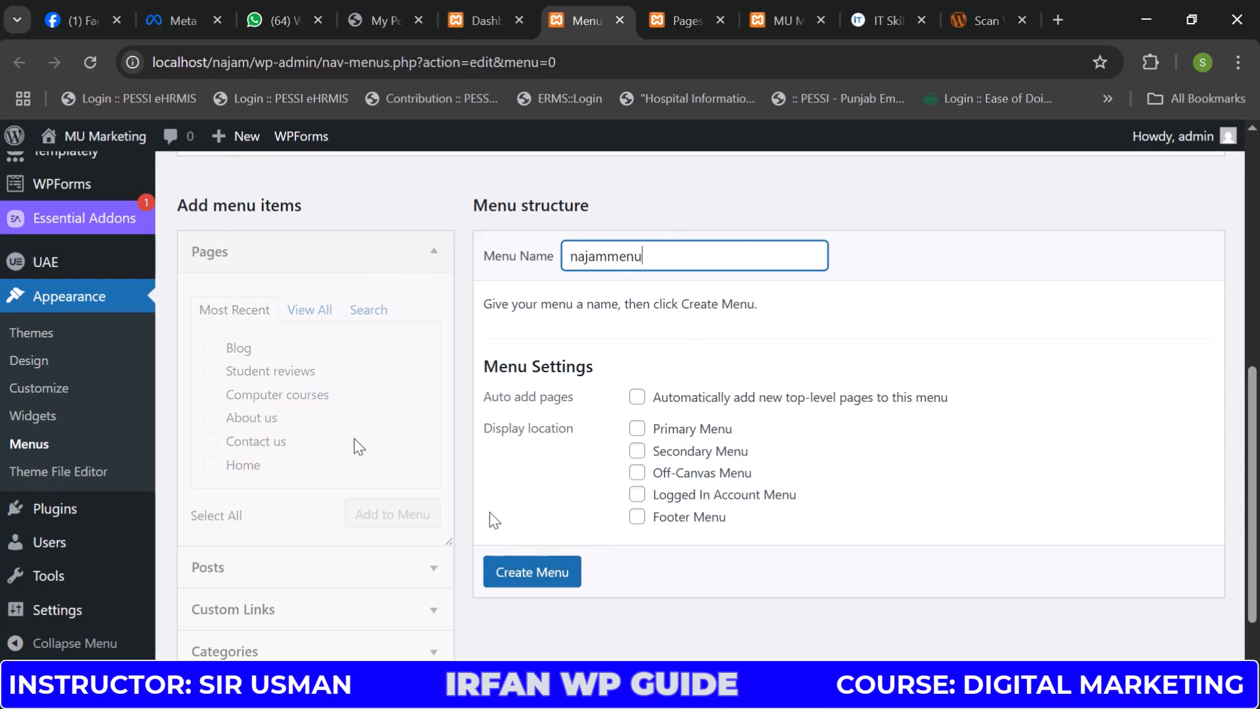
pyautogui.click(510, 570)
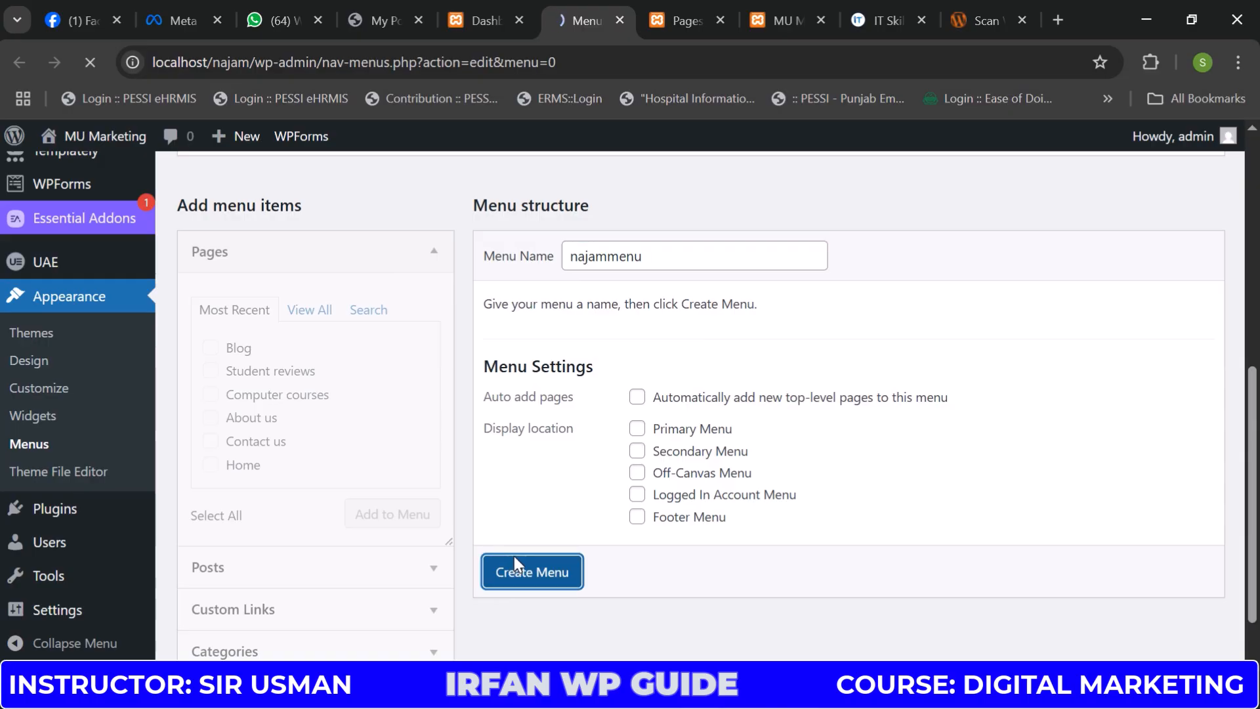
# Add the first Home entry, About us, Blog, Computer courses, Contact us and Student reviews to the menu from the full page list
pyautogui.scroll(-15, 337, 469)
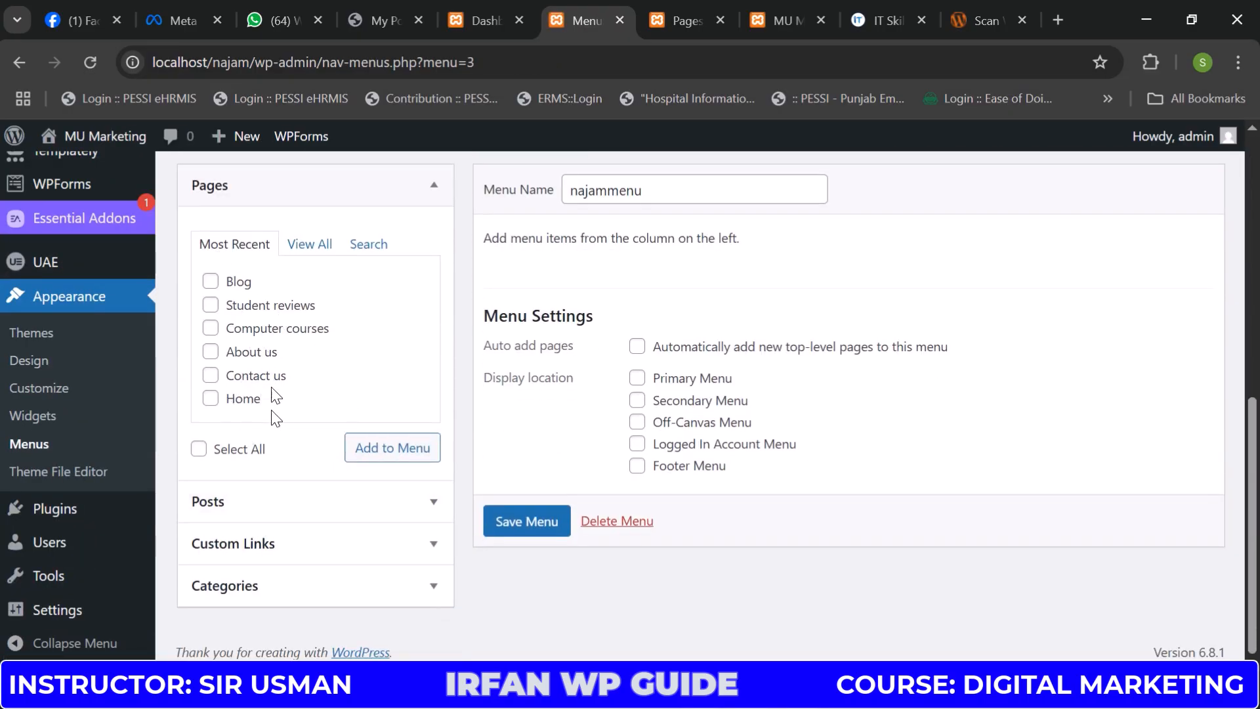
pyautogui.click(323, 244)
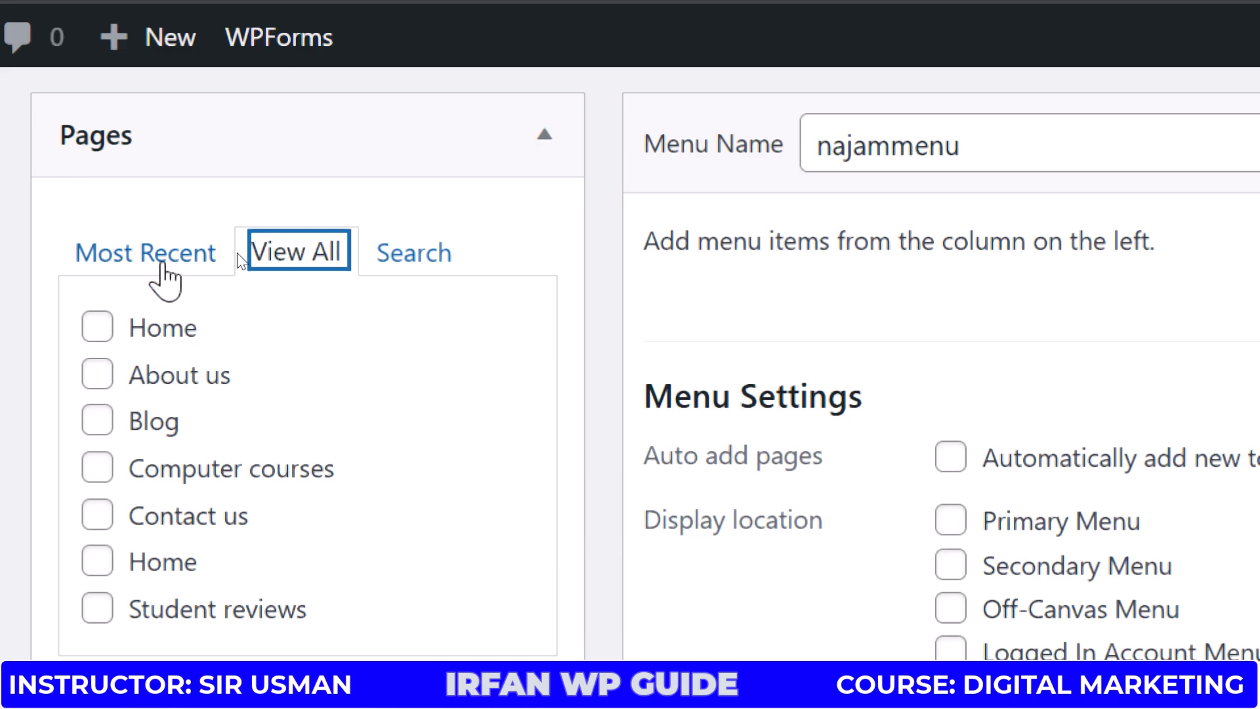
pyautogui.click(147, 331)
pyautogui.click(147, 331)
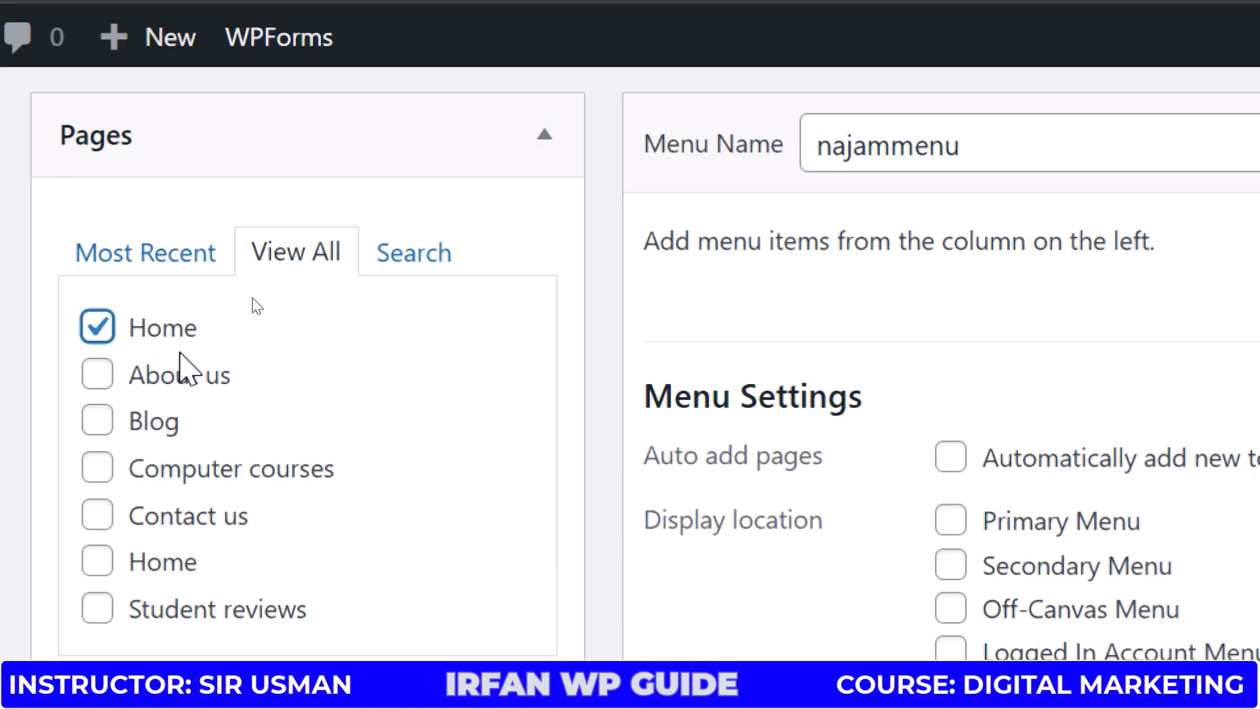
pyautogui.click(181, 379)
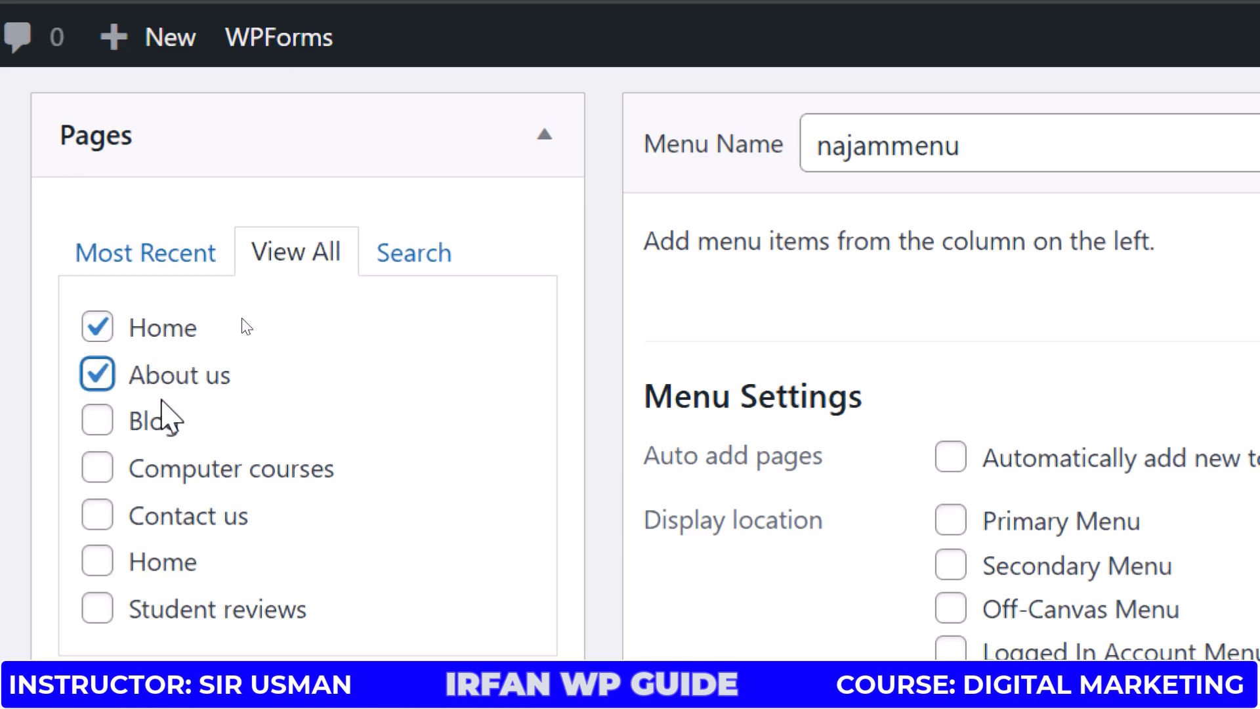
pyautogui.click(139, 430)
pyautogui.click(185, 486)
pyautogui.click(190, 525)
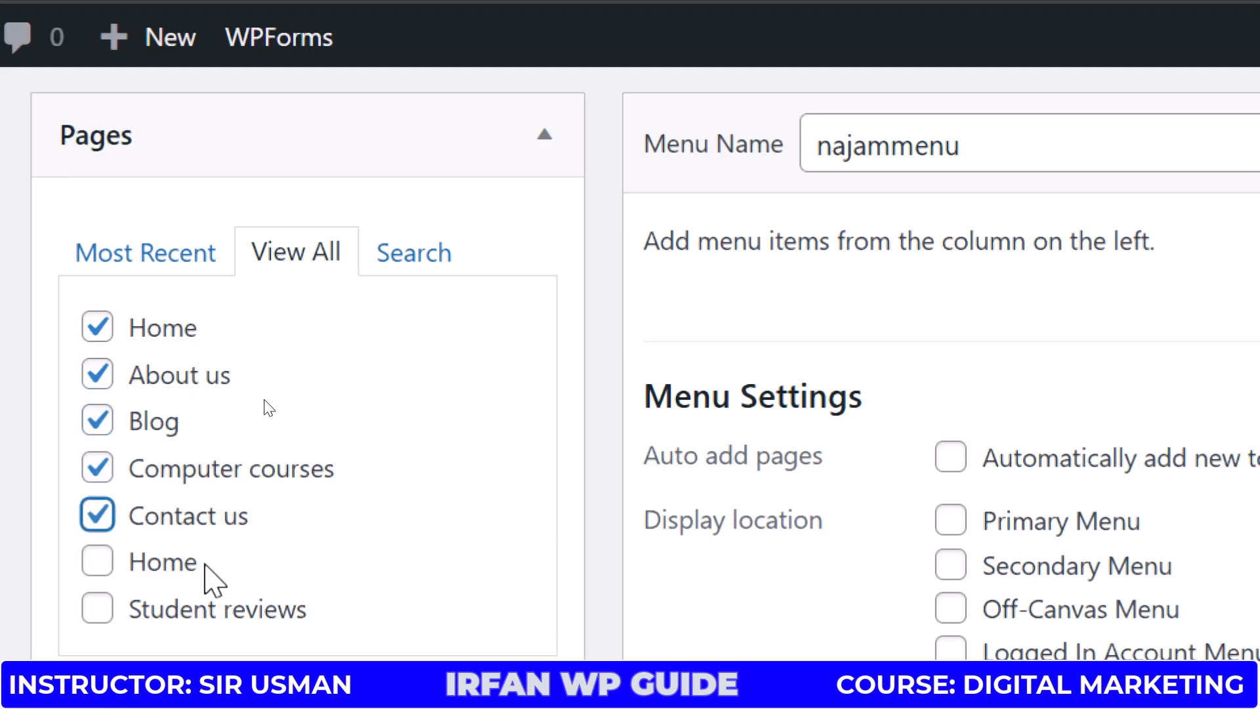
pyautogui.click(183, 633)
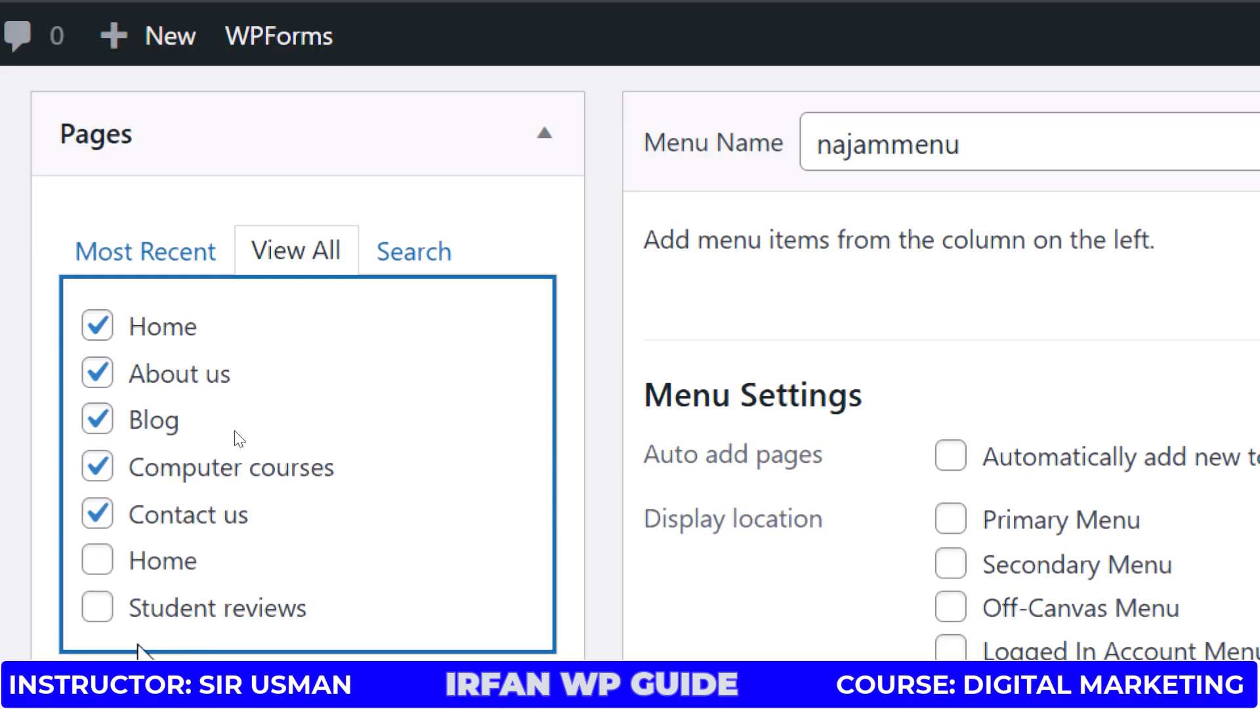
pyautogui.click(148, 615)
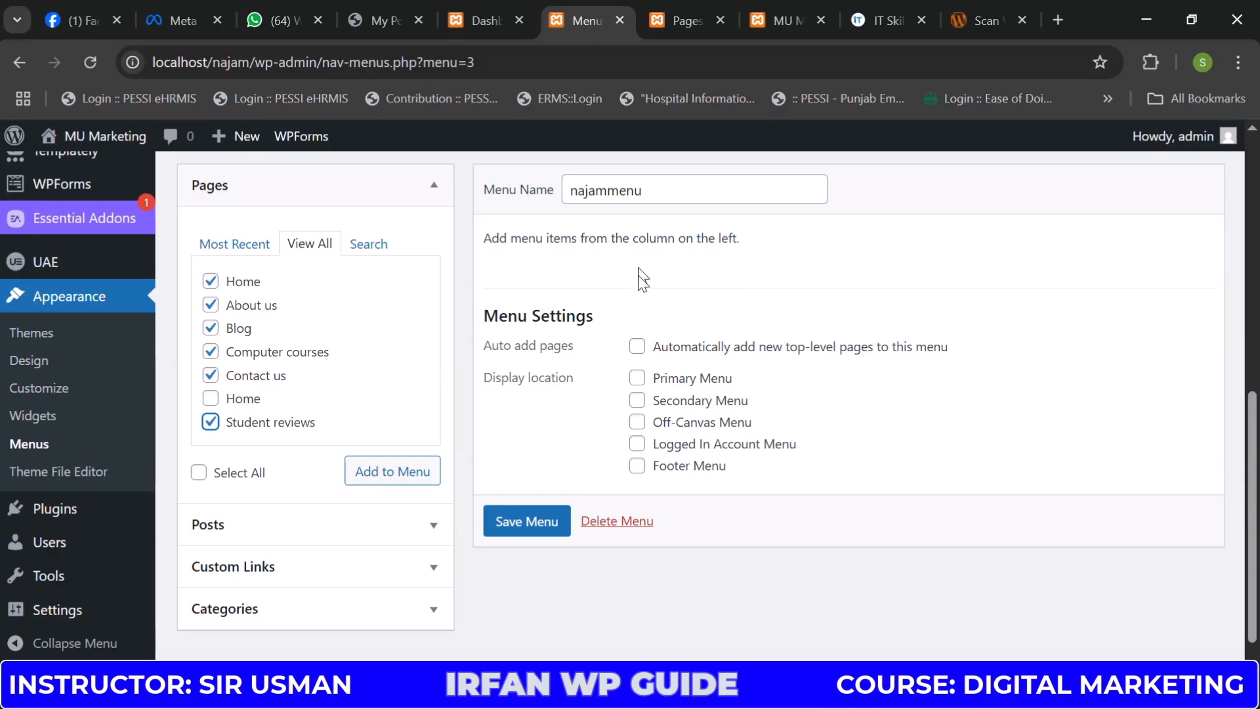
pyautogui.click(371, 473)
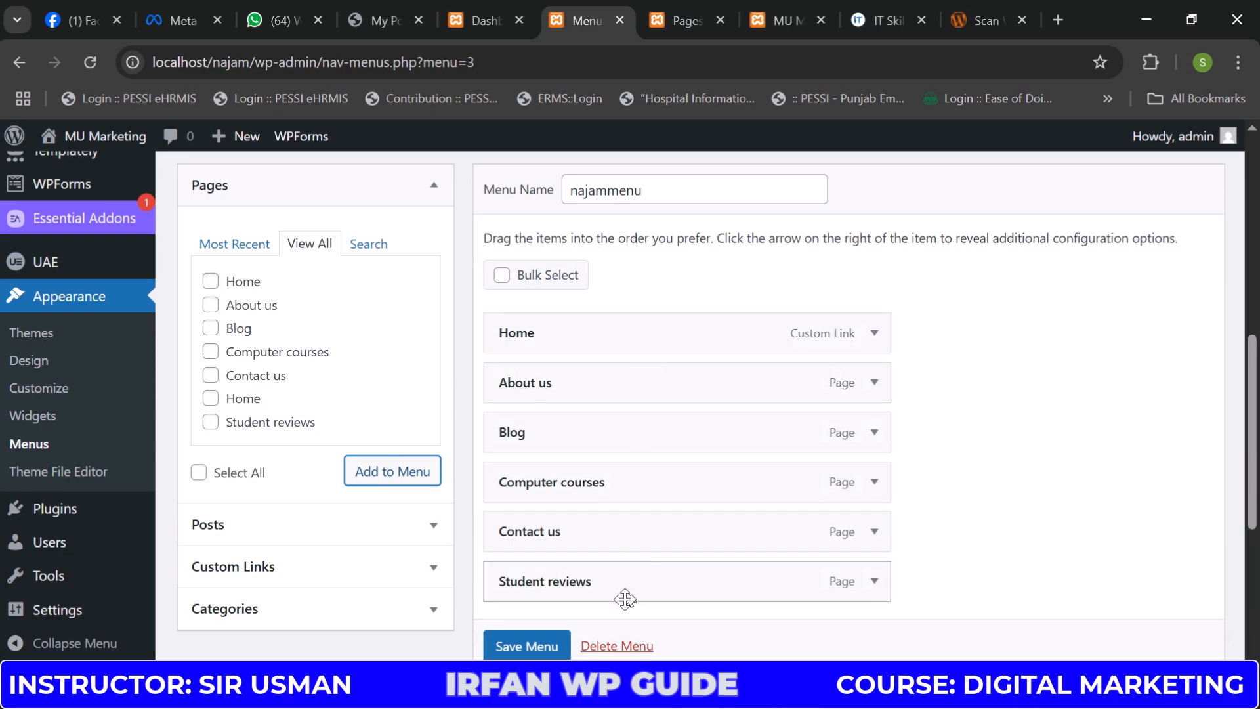
# Check the IT Skills site's menu order and place Computer courses as a top-level item directly after About us
pyautogui.scroll(-2, 662, 398)
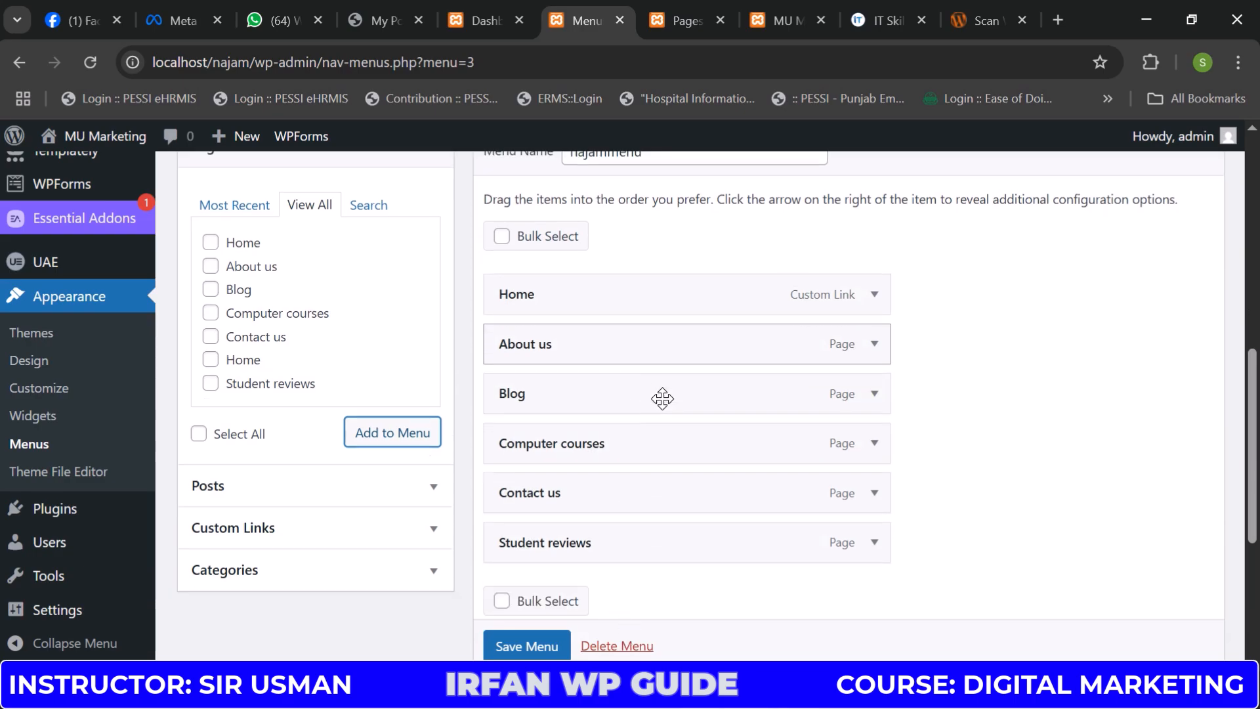
pyautogui.scroll(2, 663, 399)
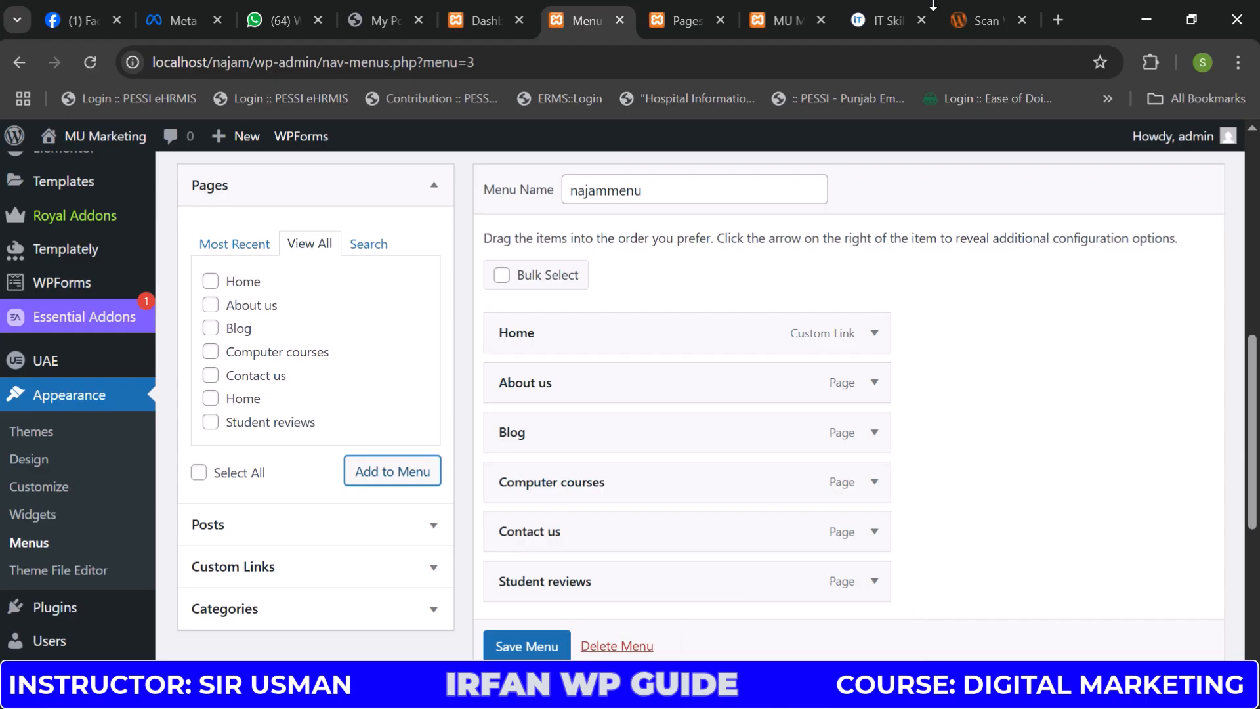
pyautogui.click(878, 15)
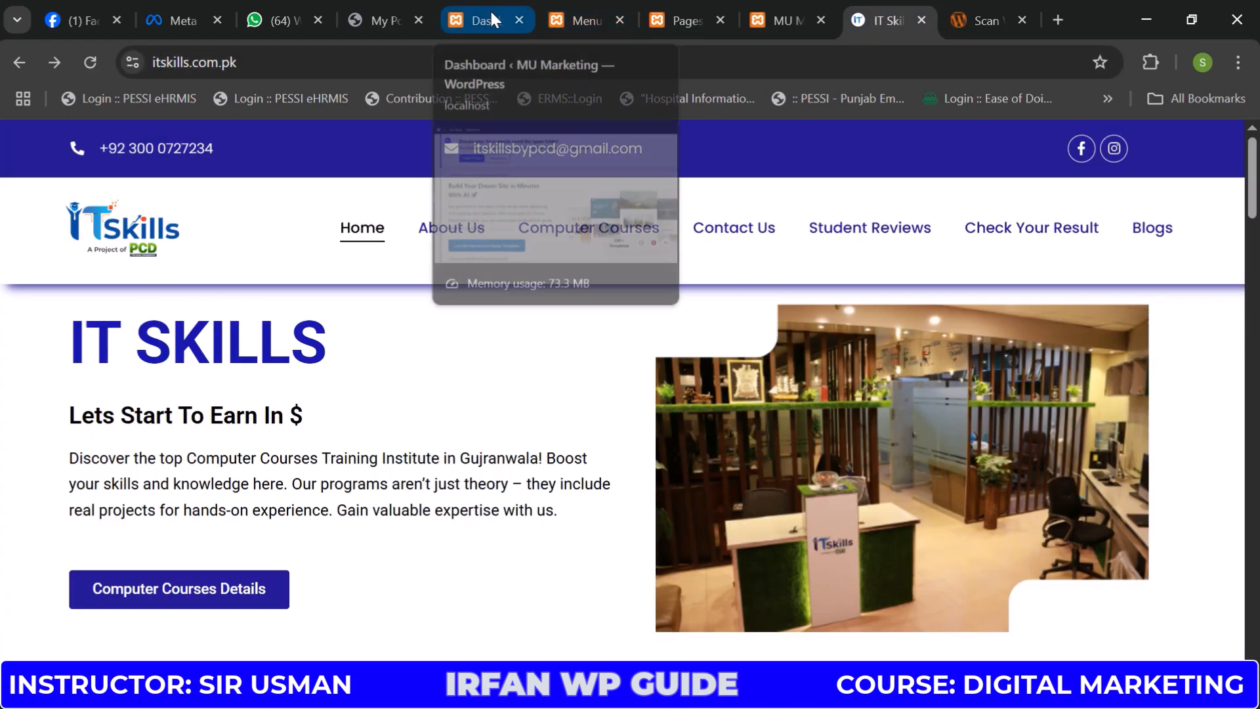
pyautogui.click(563, 12)
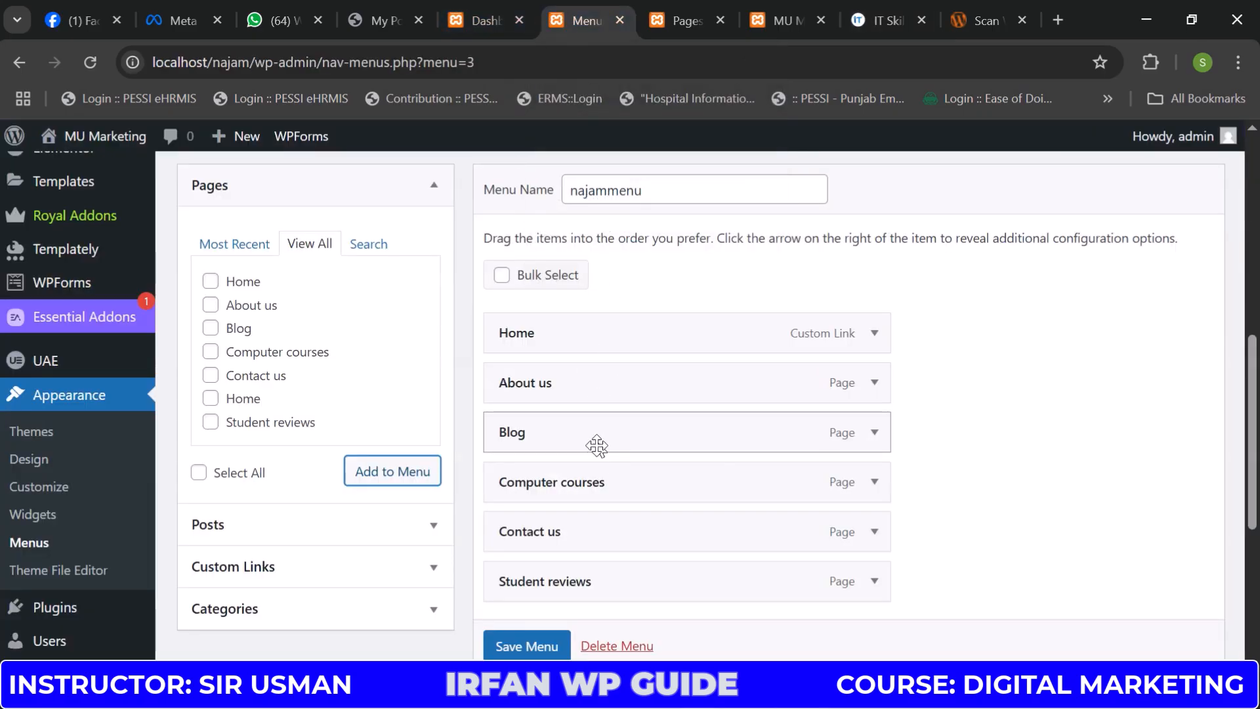
pyautogui.moveTo(506, 478); pyautogui.dragTo(501, 420)
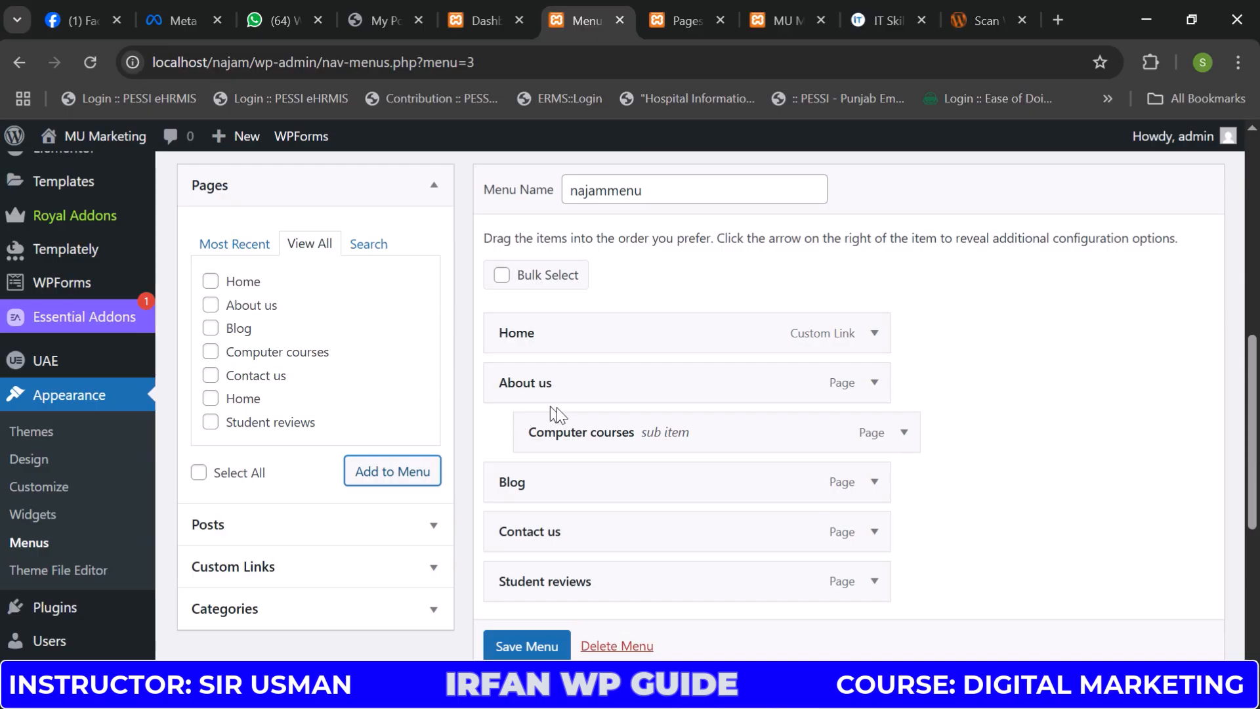
pyautogui.moveTo(689, 430); pyautogui.dragTo(661, 428)
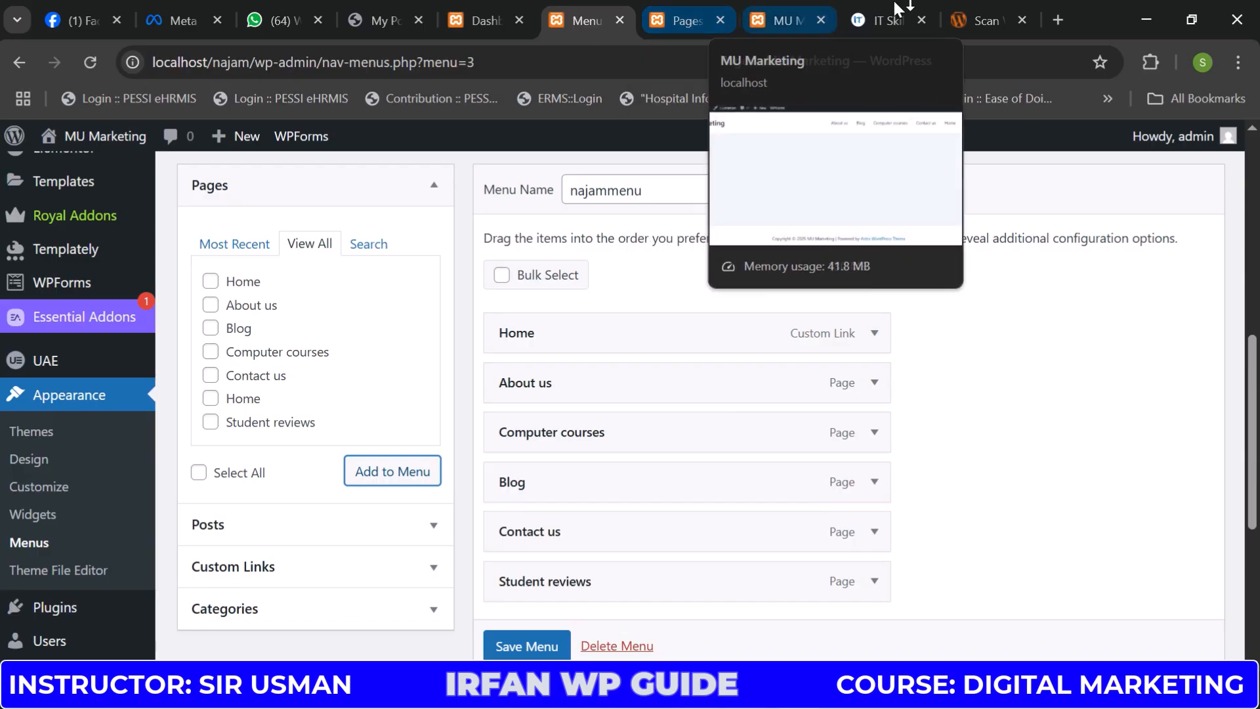
# Recheck the reference site's order and move Contact us and Student reviews above Blog in the menu structure
pyautogui.click(883, 19)
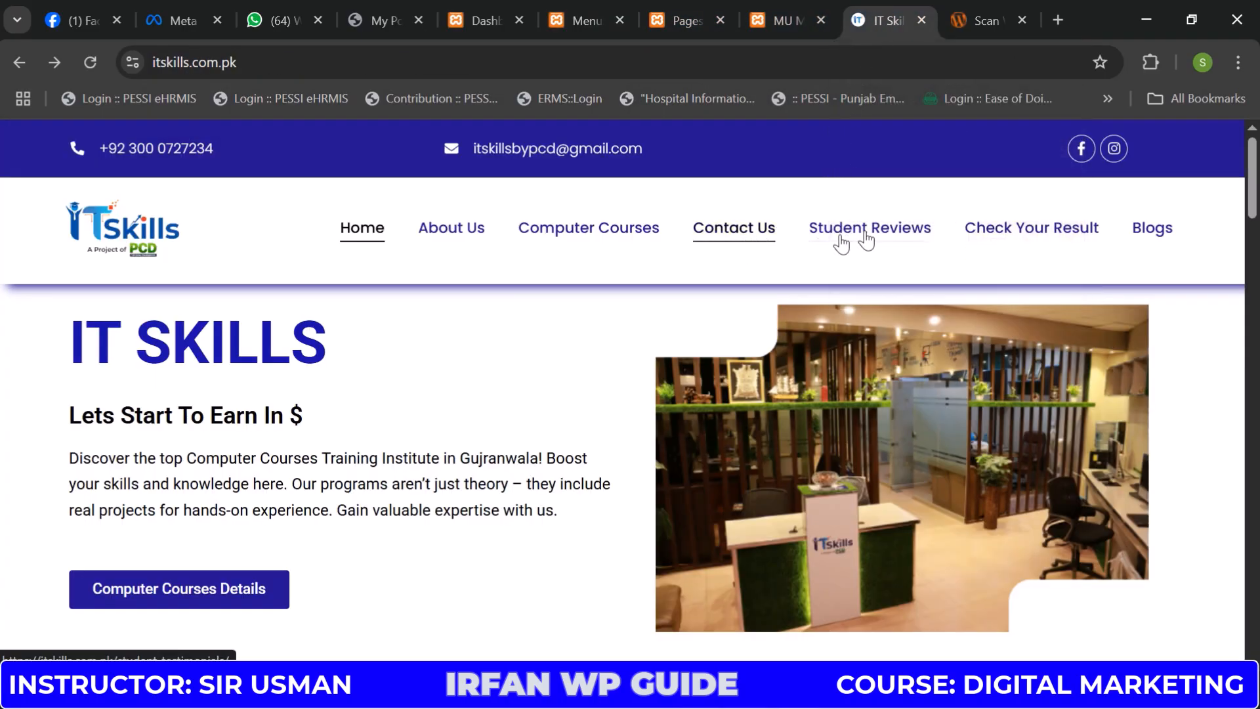
pyautogui.click(575, 10)
pyautogui.moveTo(553, 526); pyautogui.dragTo(554, 481)
pyautogui.moveTo(528, 583); pyautogui.dragTo(538, 522)
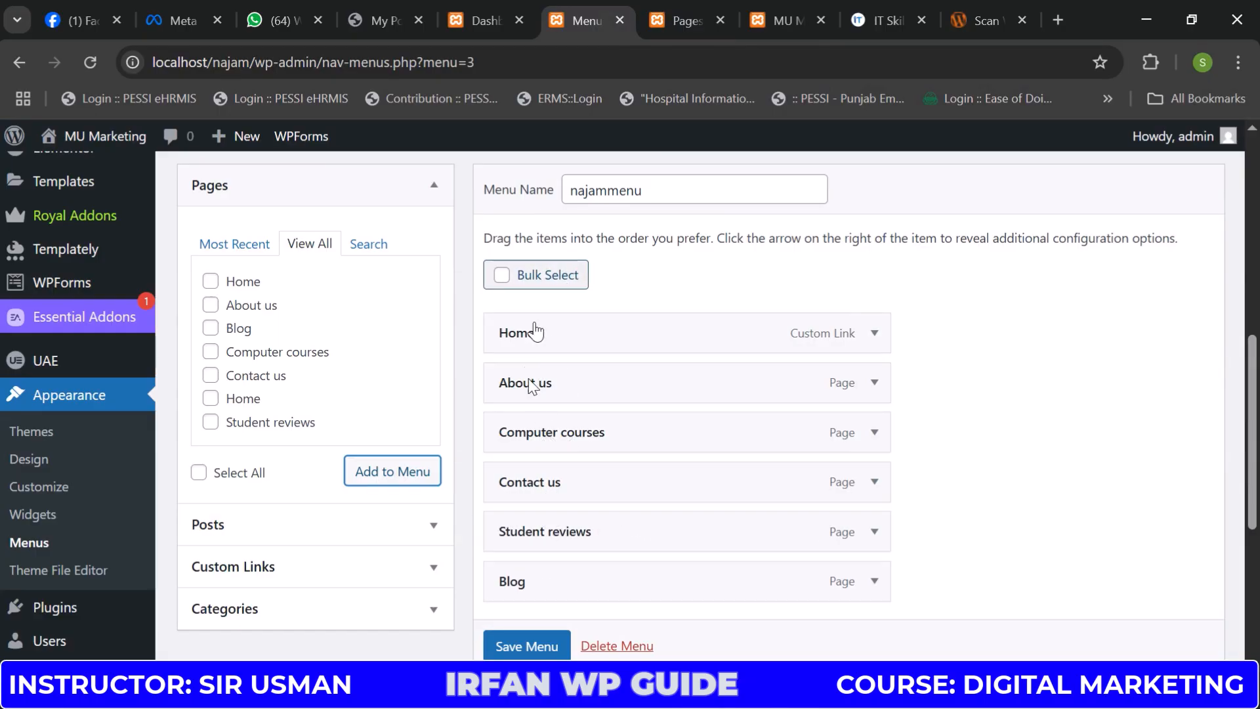
# Assign the menu to the Primary Menu display location and save it
pyautogui.scroll(-1, 538, 314)
pyautogui.scroll(-5, 537, 313)
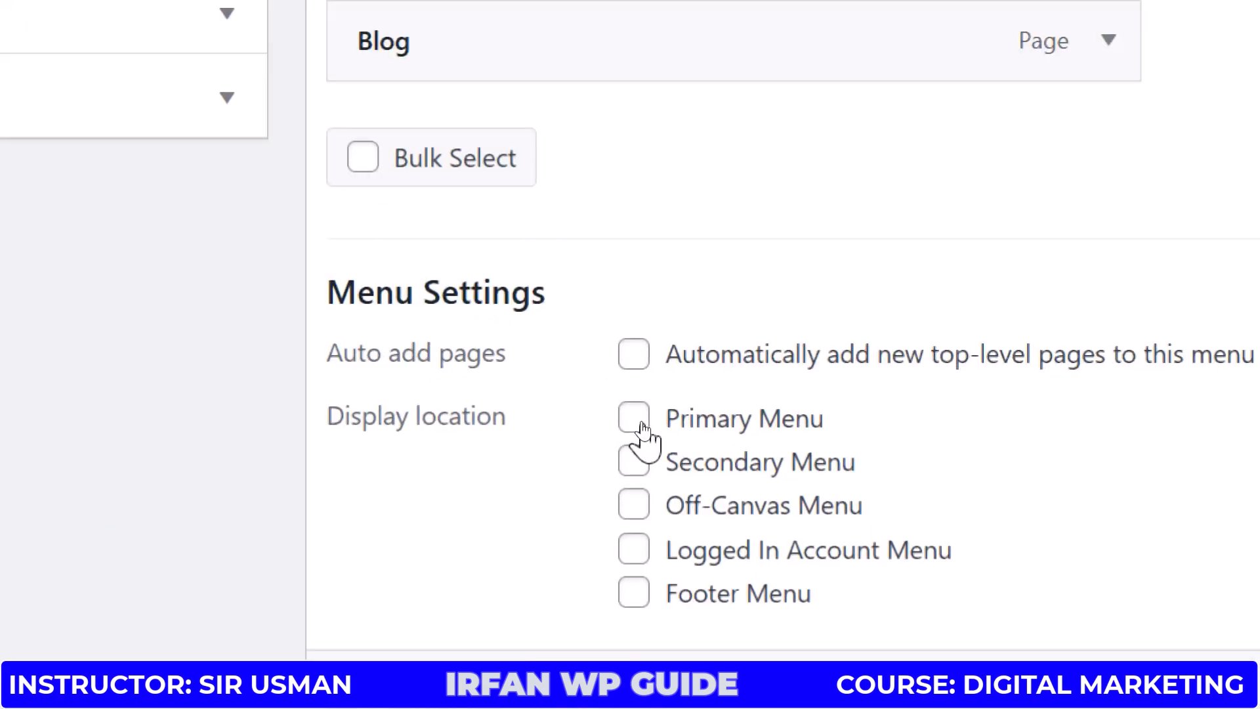
pyautogui.click(638, 420)
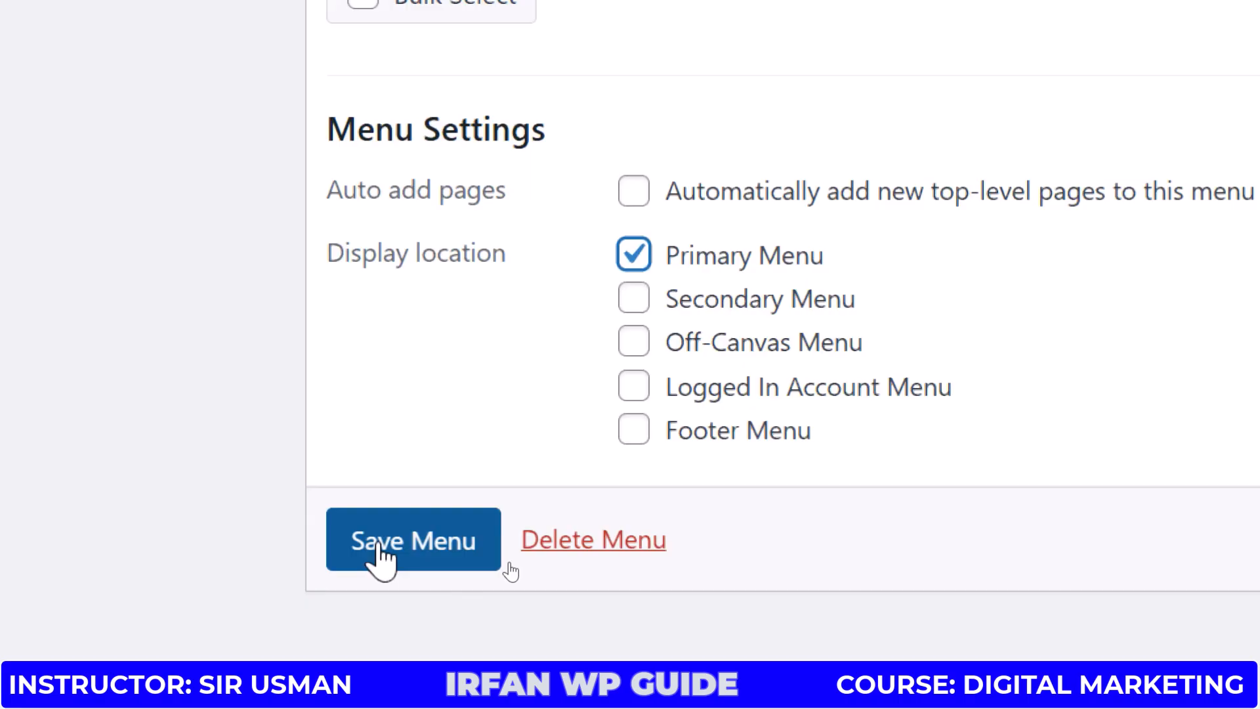
pyautogui.click(380, 546)
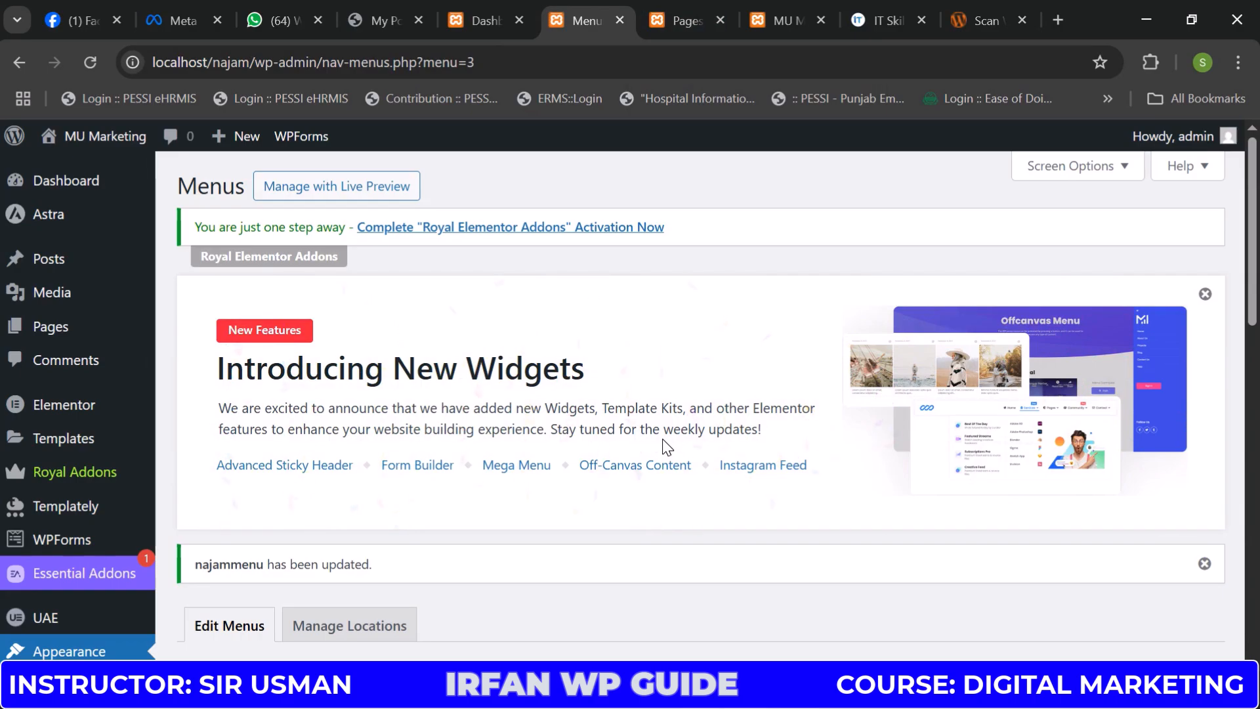
# Save the menu once more and reload the MU Marketing front end to check the header menu
pyautogui.click(686, 23)
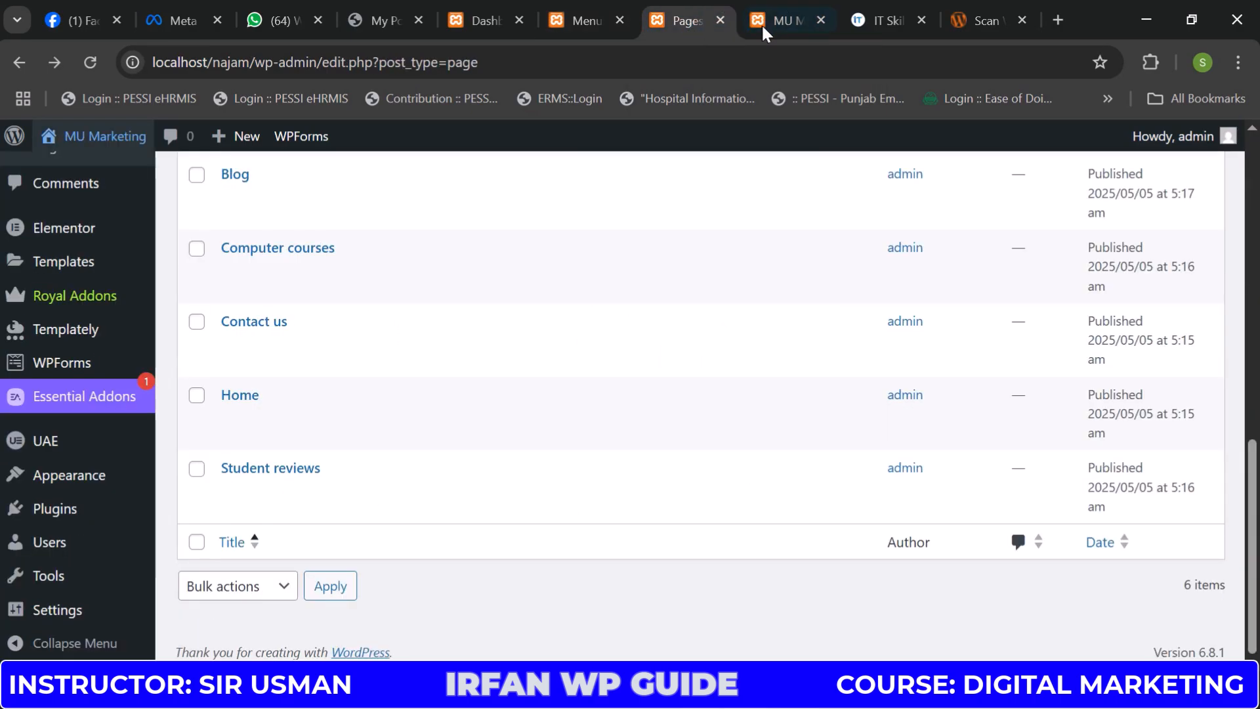
pyautogui.click(763, 17)
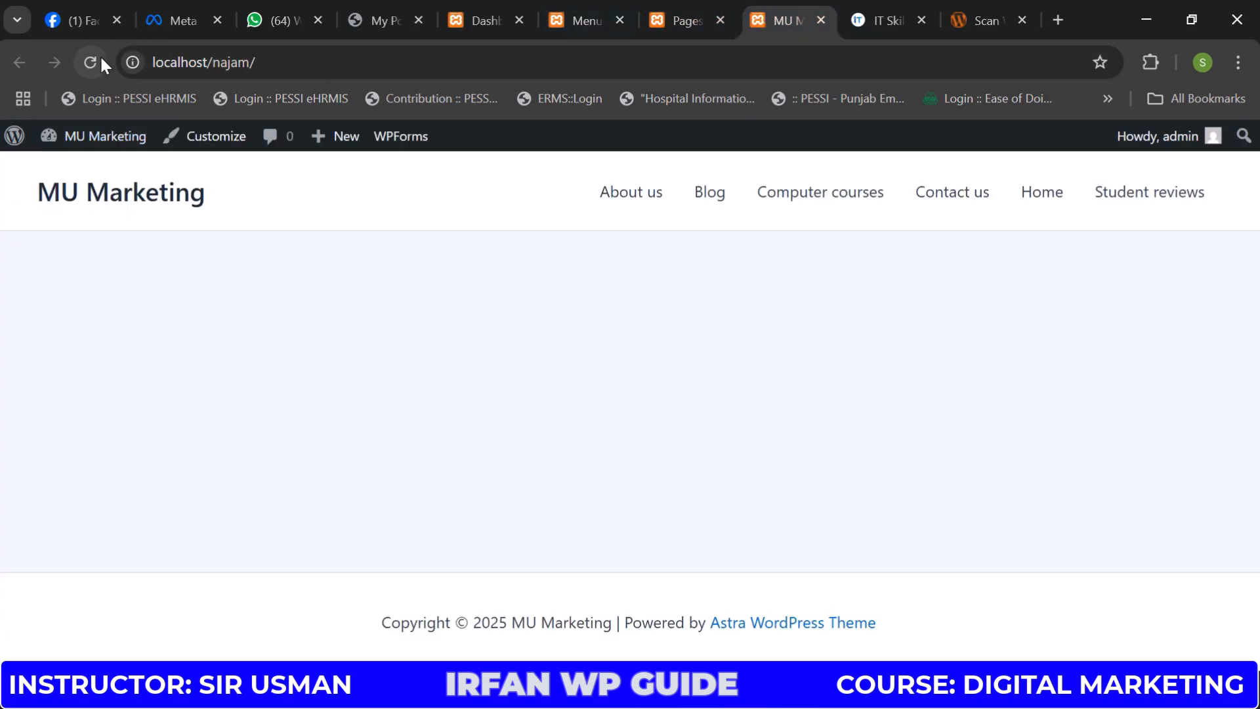
pyautogui.click(577, 11)
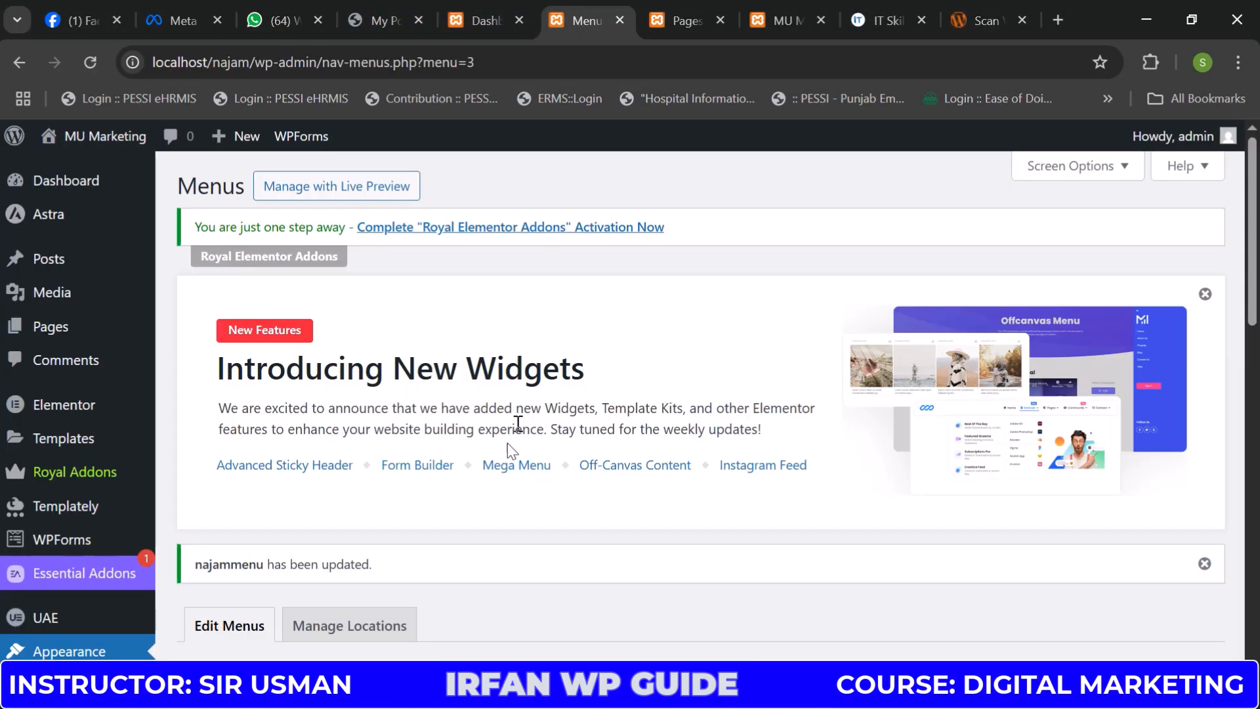
pyautogui.scroll(-10, 381, 630)
pyautogui.click(530, 571)
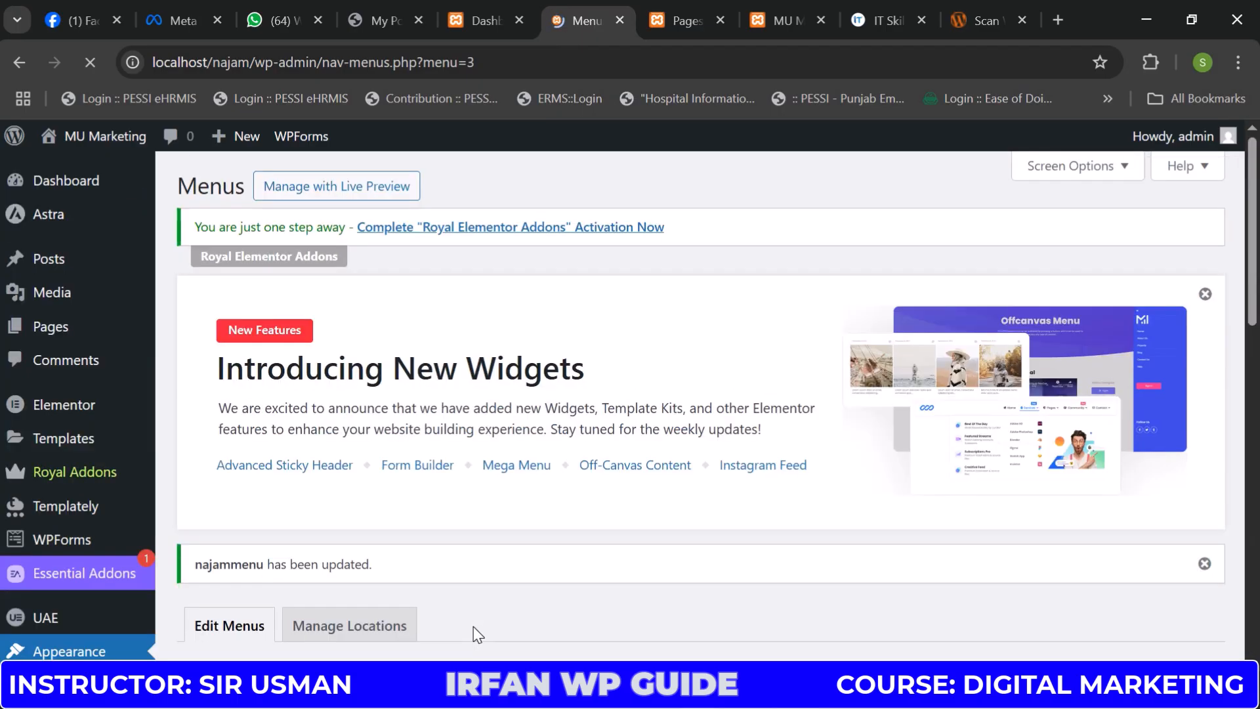
pyautogui.click(761, 21)
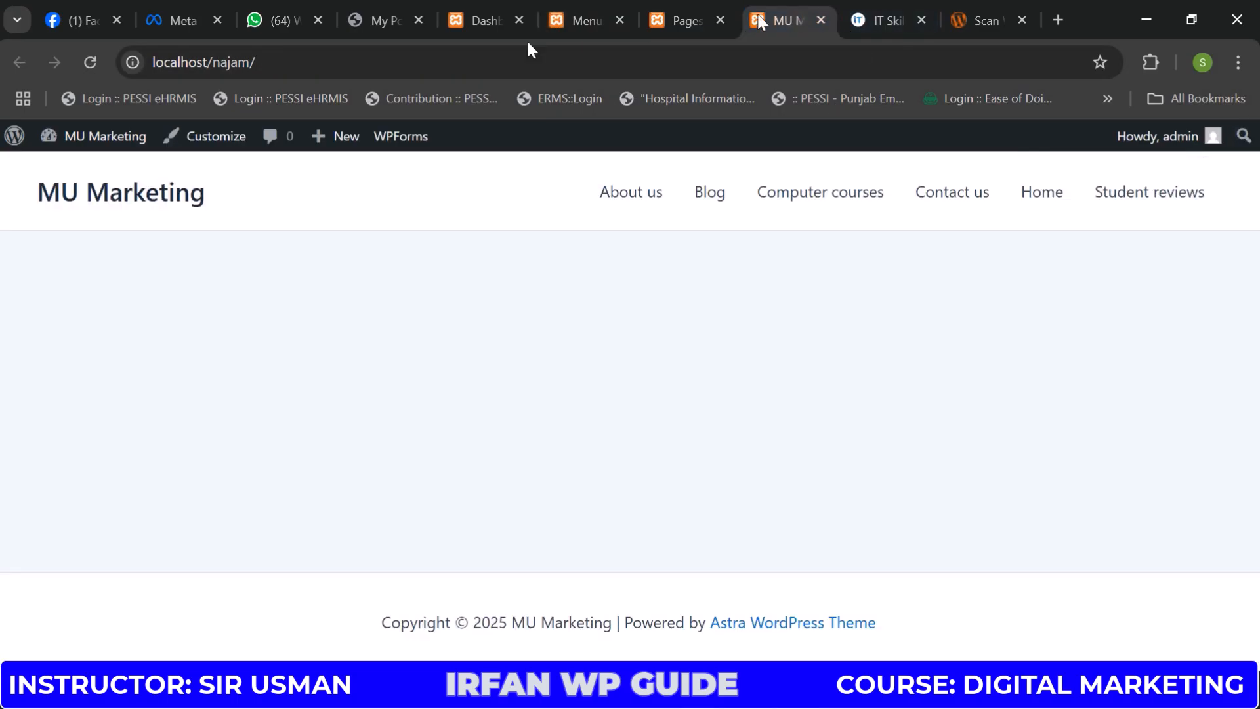
pyautogui.click(90, 62)
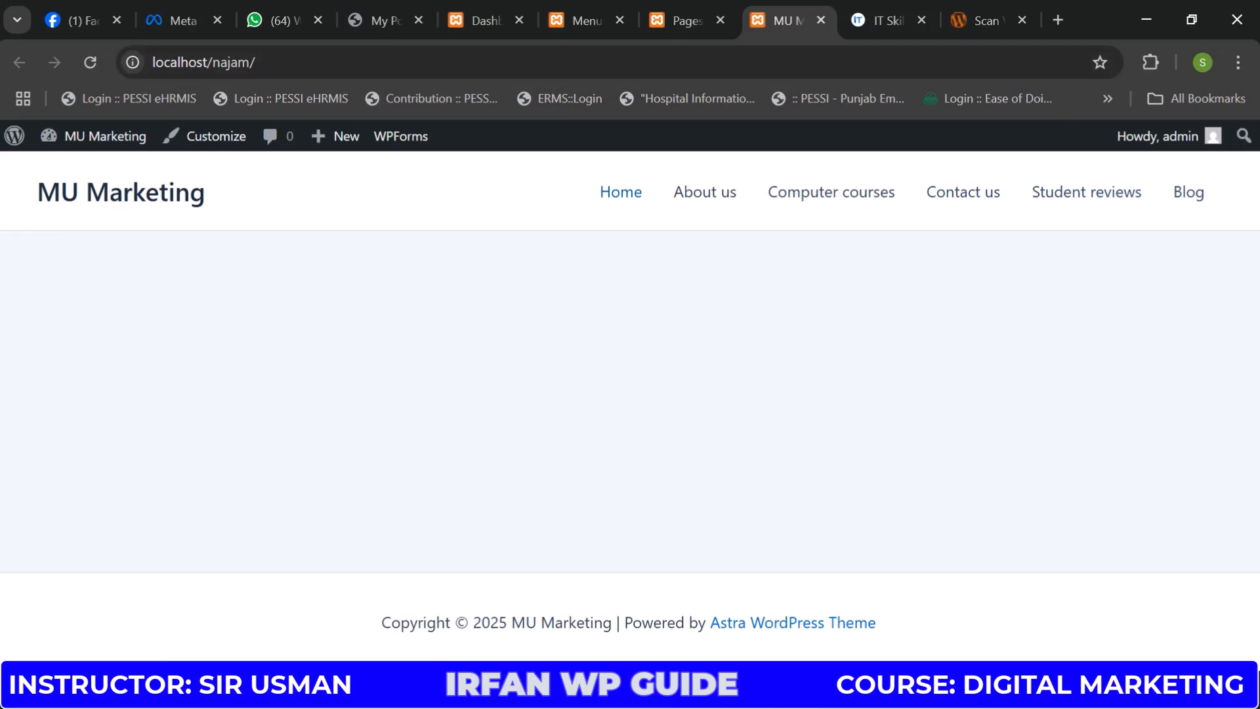
pyautogui.click(933, 688)
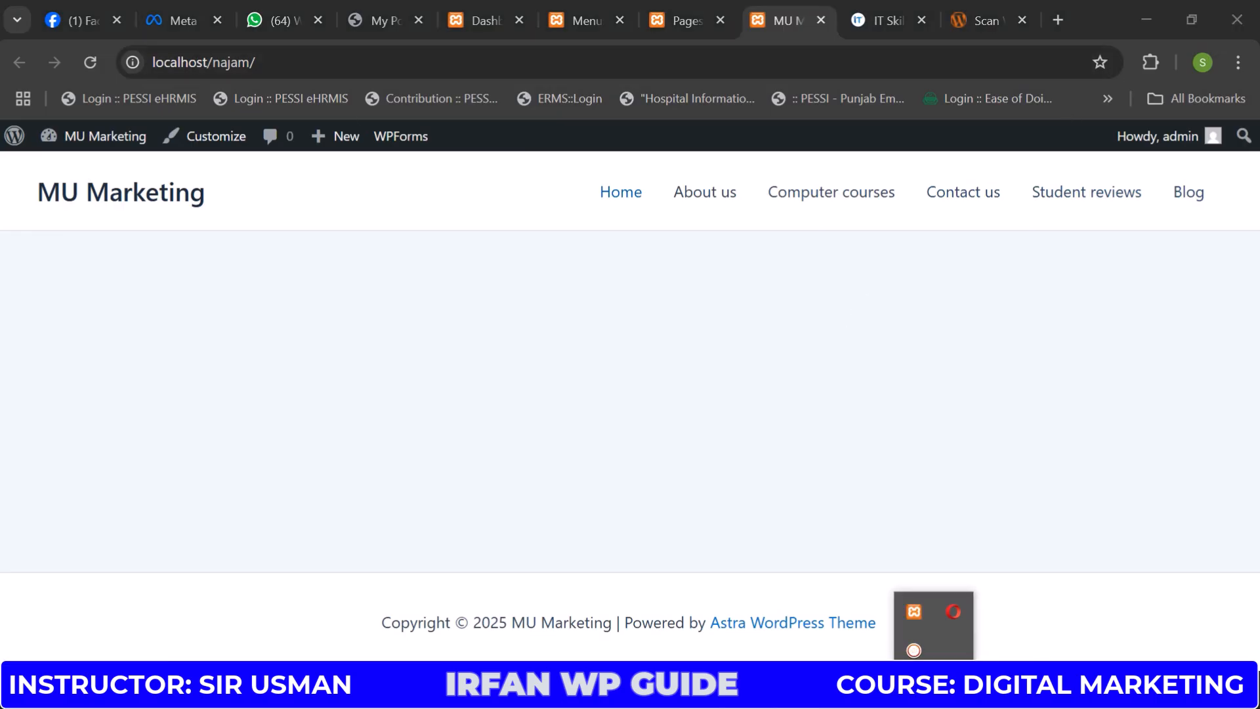